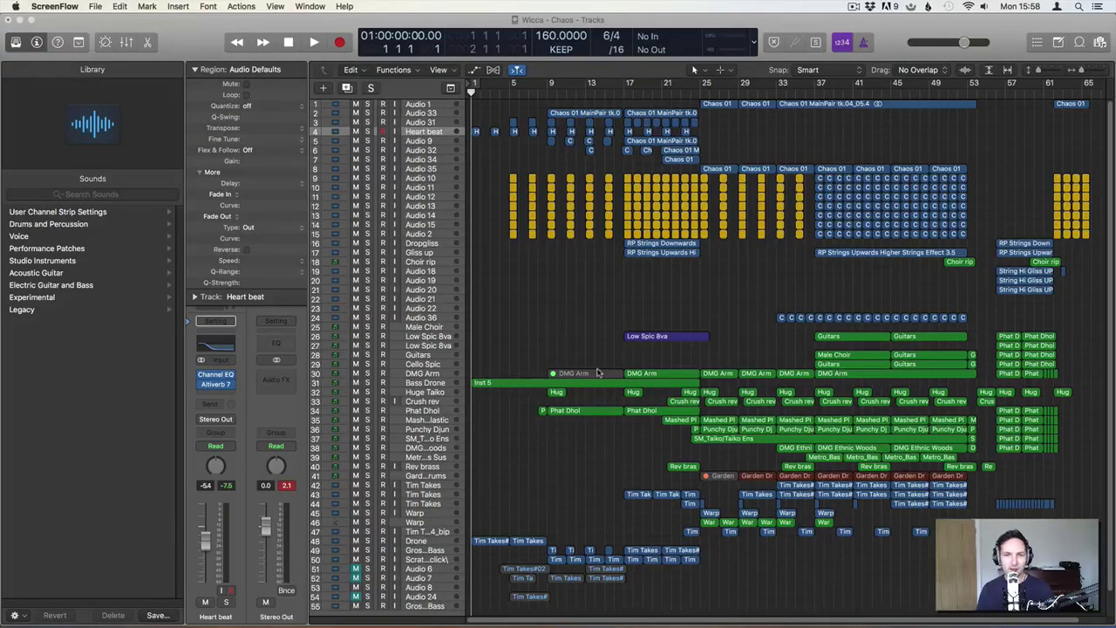
# Solo the Audio 33 track, play it from bar 9, and open its first region in the audio file editor
pyautogui.click(551, 305)
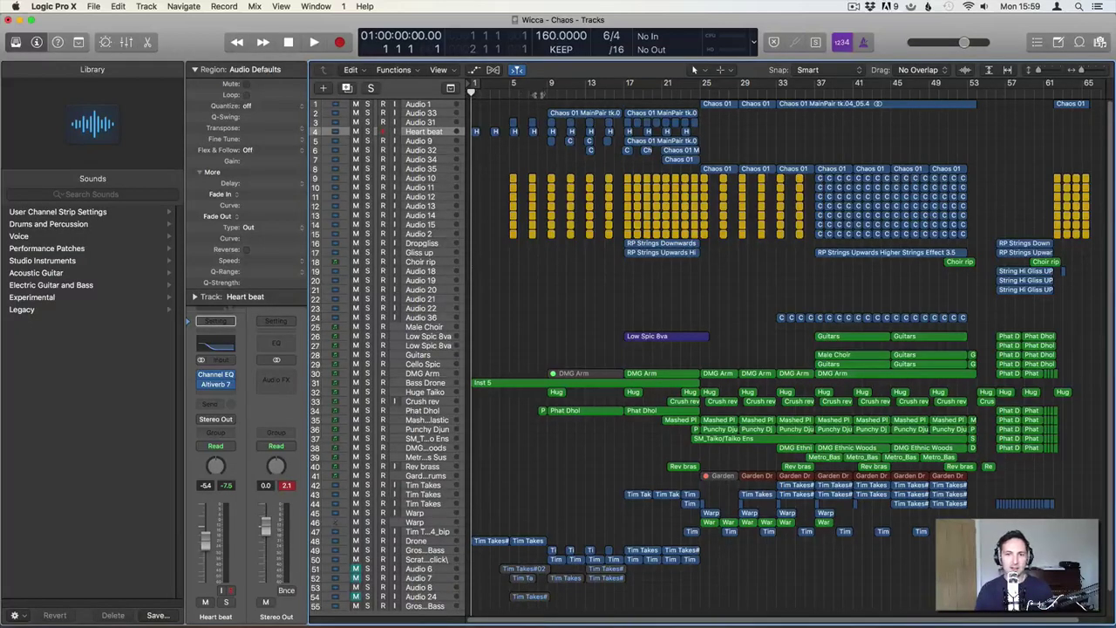
pyautogui.click(545, 90)
pyautogui.click(368, 112)
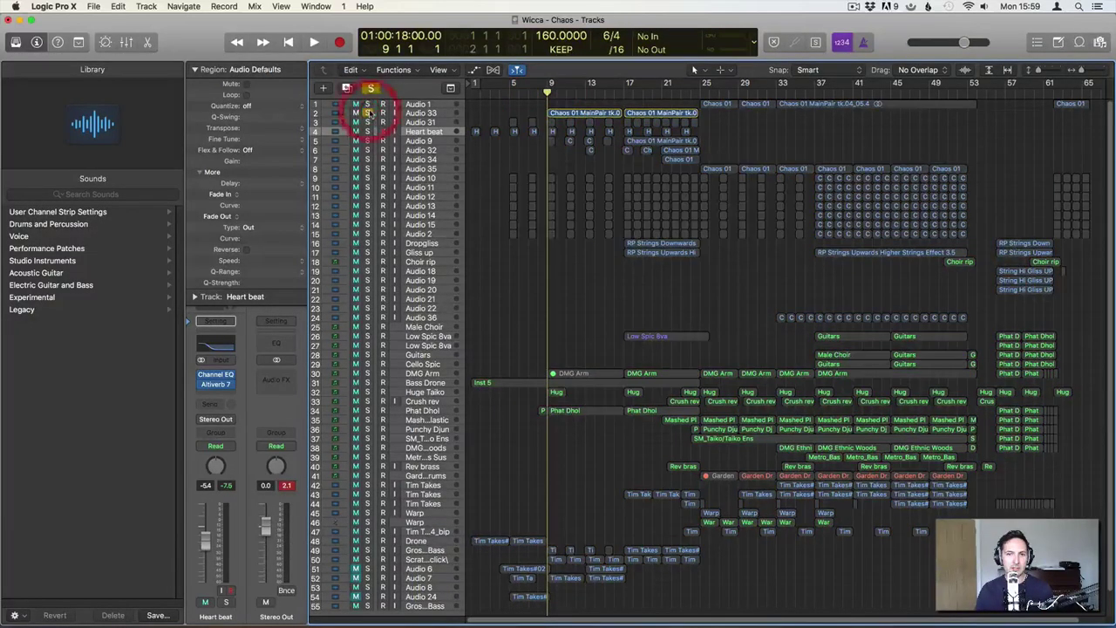
pyautogui.press('space')
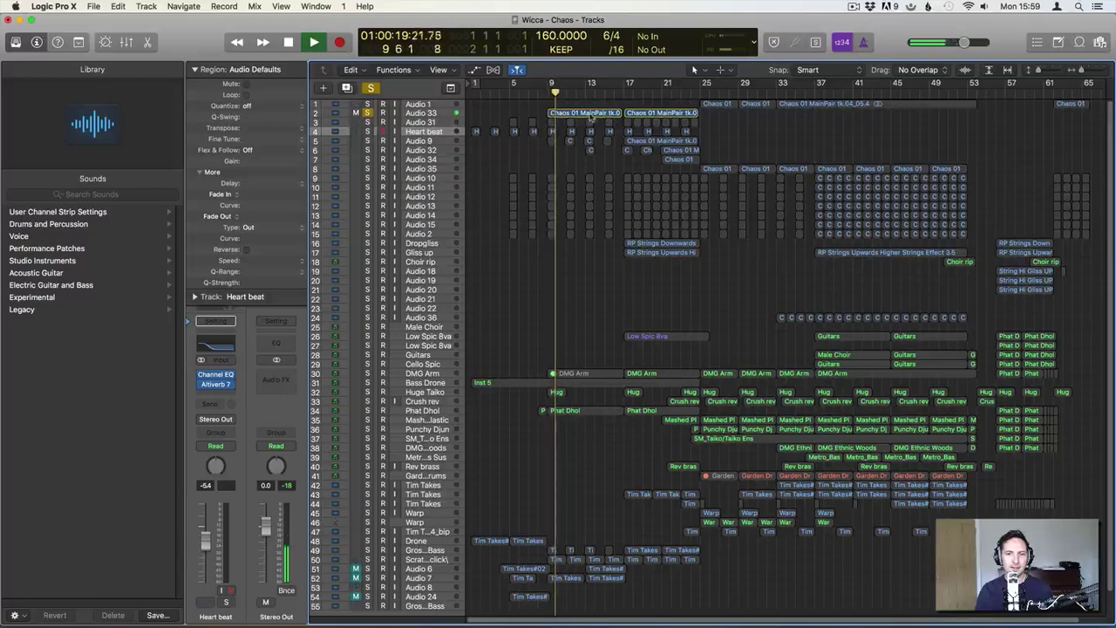
pyautogui.doubleClick(589, 114)
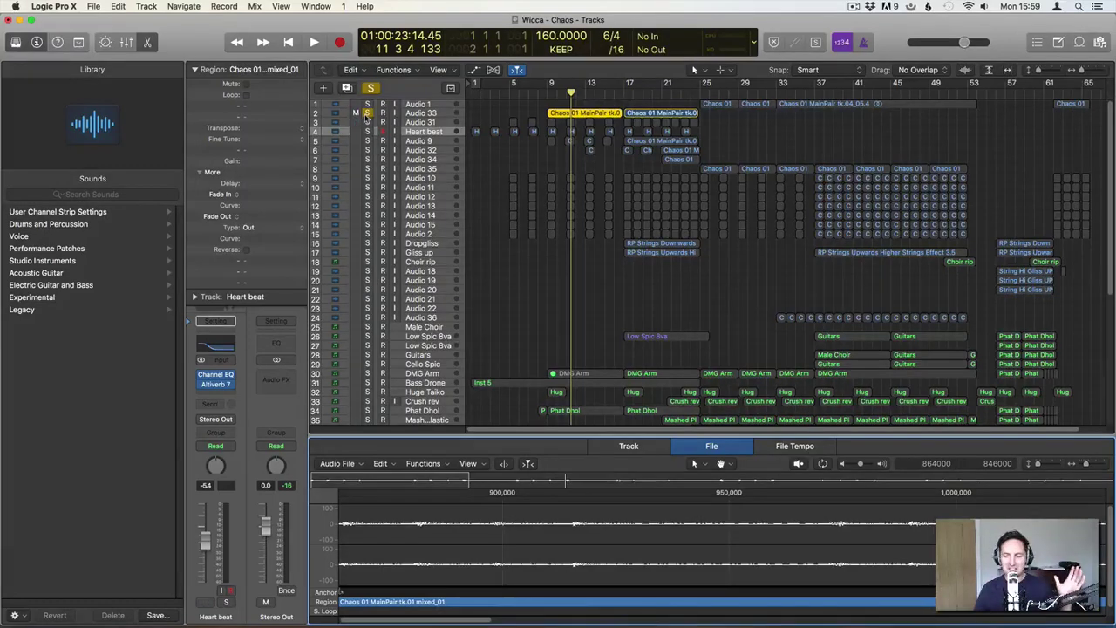
# Clear the solo on Audio 33 and close the audio file editor
pyautogui.click(368, 113)
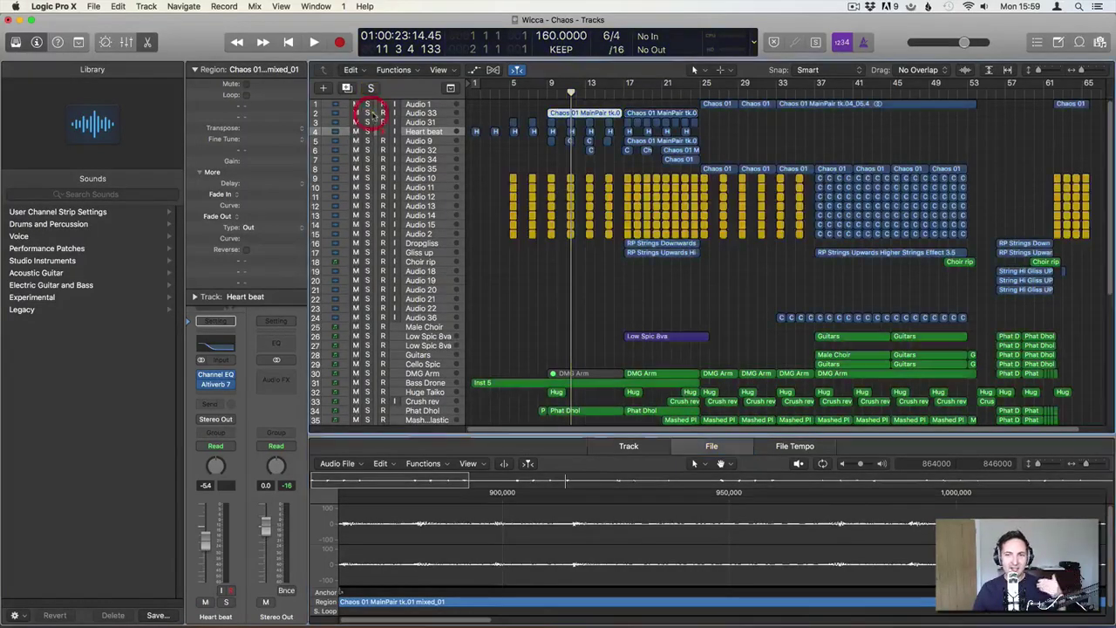
pyautogui.click(518, 113)
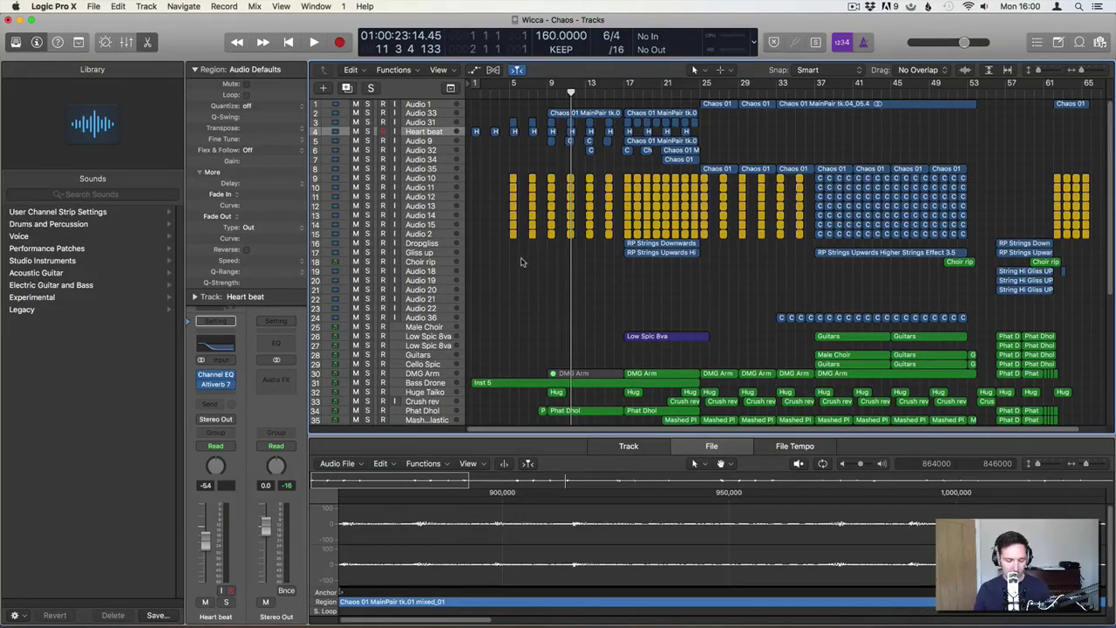
pyautogui.press('e')
# Solo the Heart beat track and play it from the start with Channel EQ and Altiverb 7 bypassed
pyautogui.press('Return')
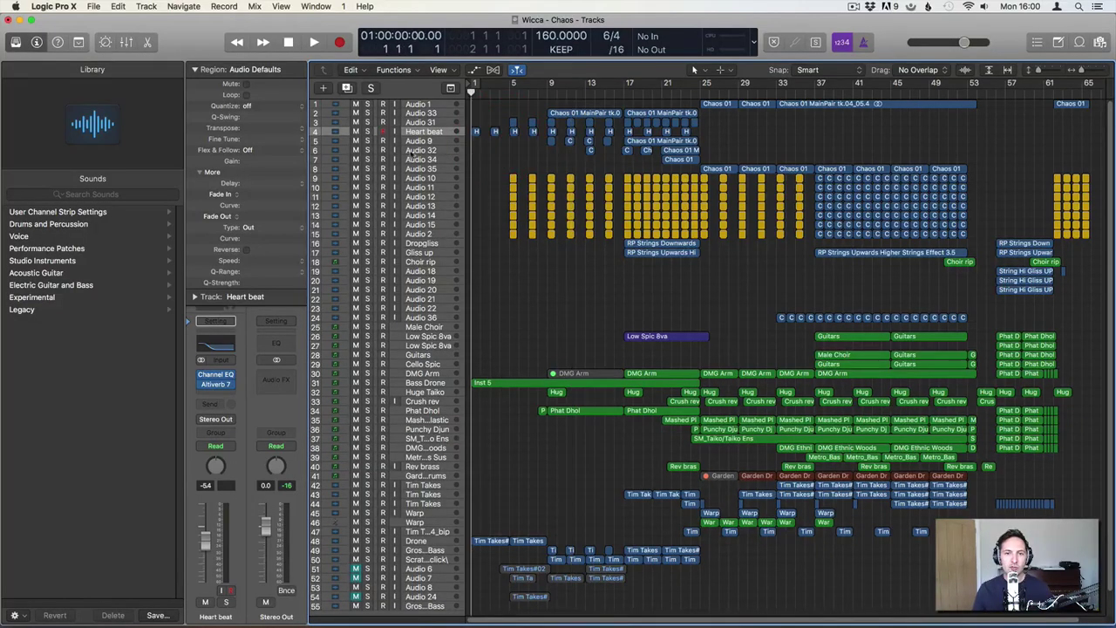
pyautogui.click(367, 131)
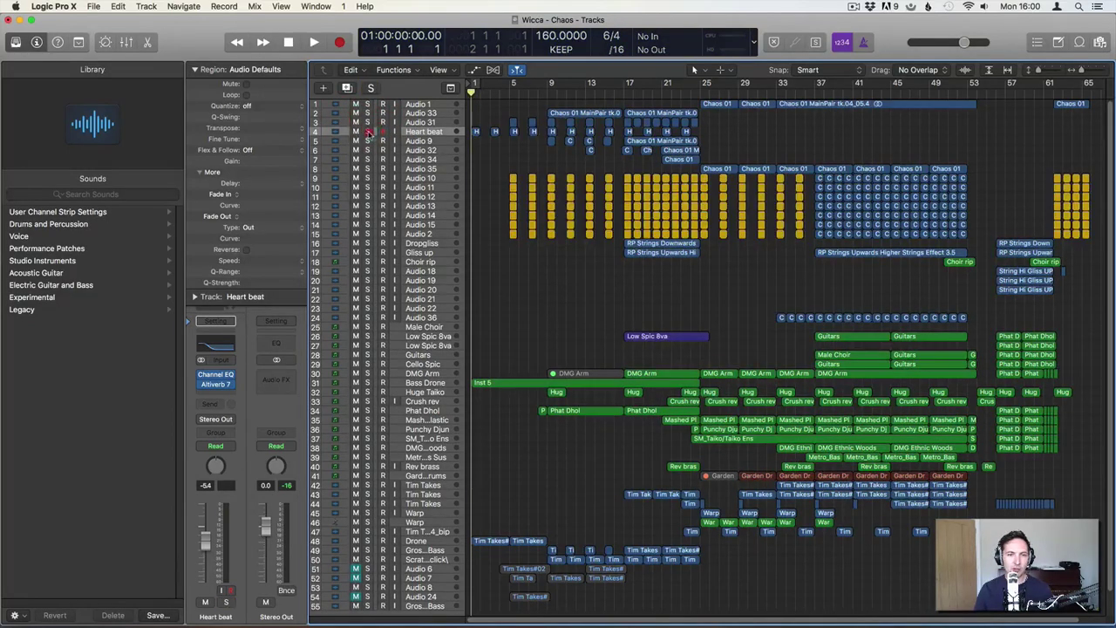
pyautogui.click(367, 131)
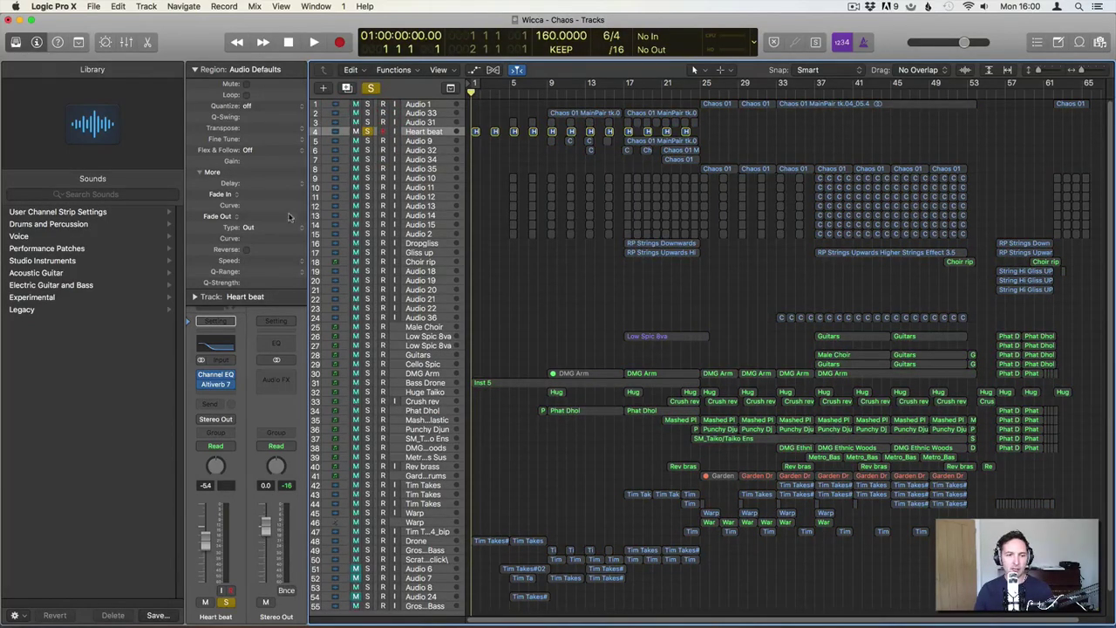
pyautogui.click(202, 386)
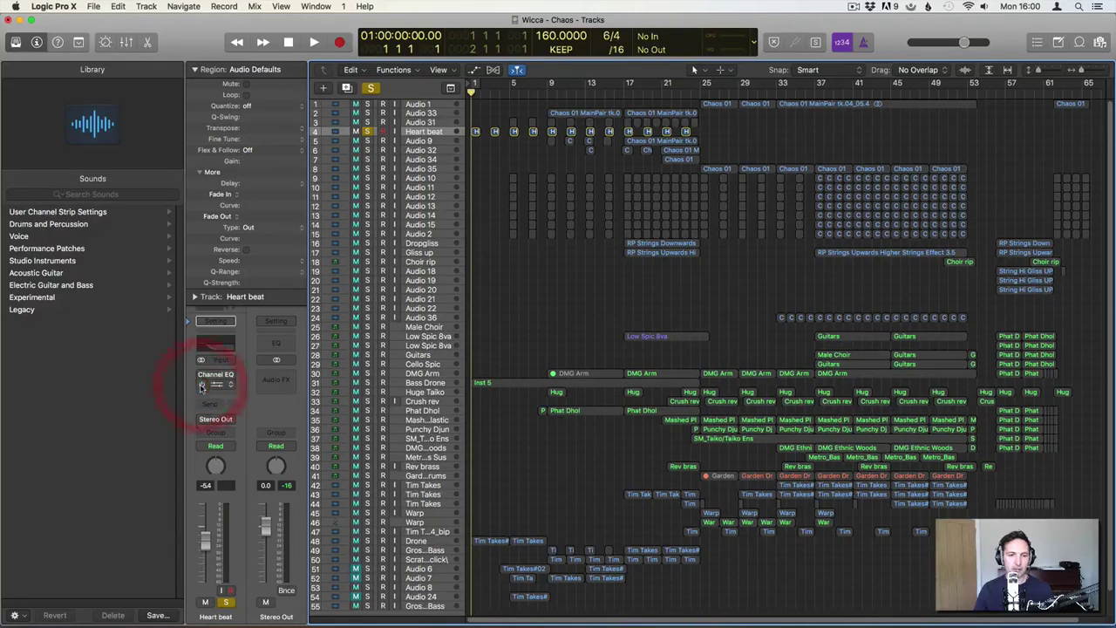
pyautogui.press('space')
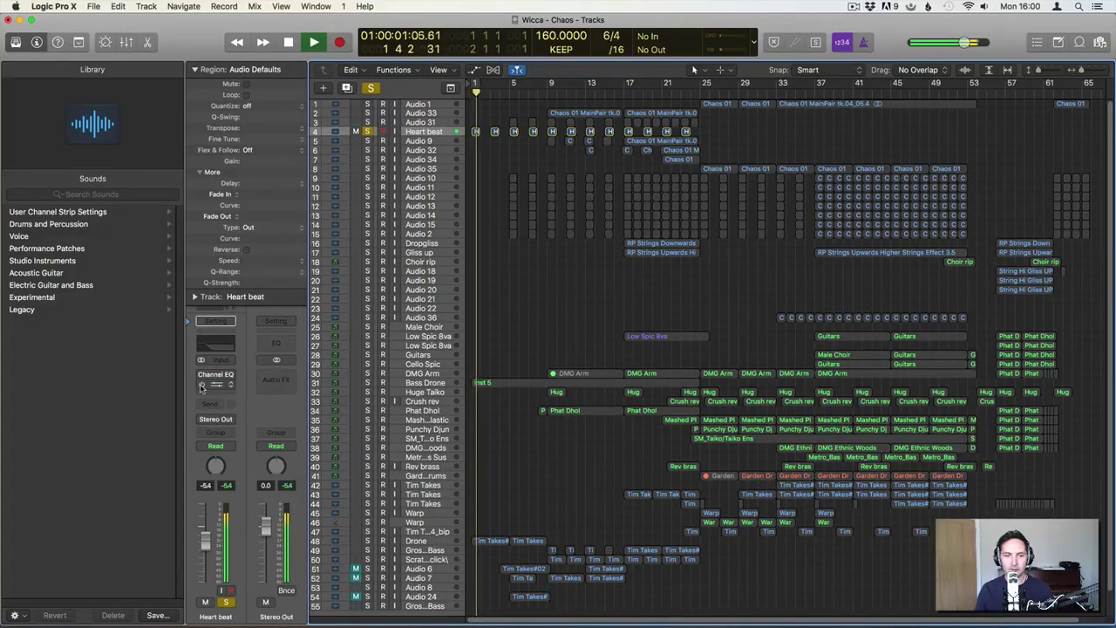
pyautogui.press('space')
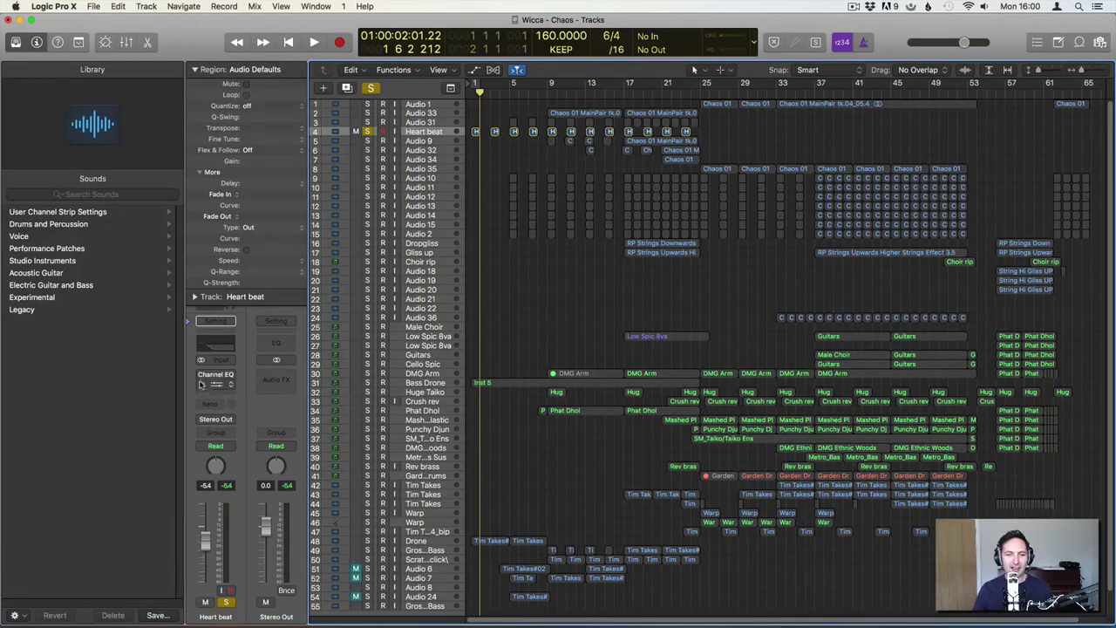
# Re-enable Channel EQ on the Heart beat track and play it from the start with Altiverb 7 still bypassed
pyautogui.click(202, 386)
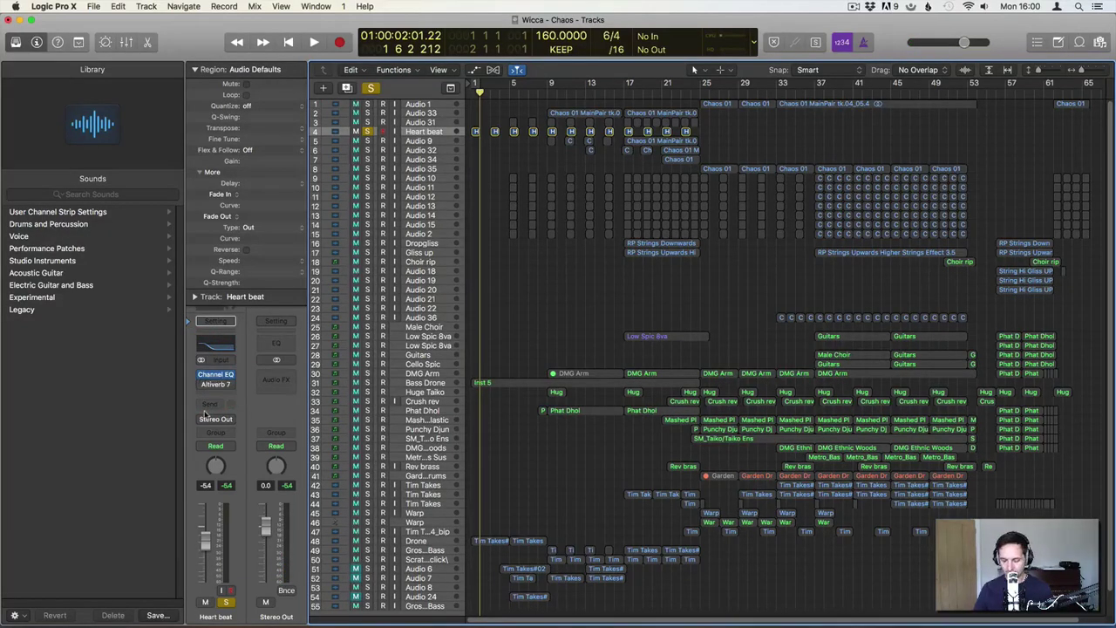
pyautogui.press('Return')
pyautogui.press('space')
pyautogui.press('space')
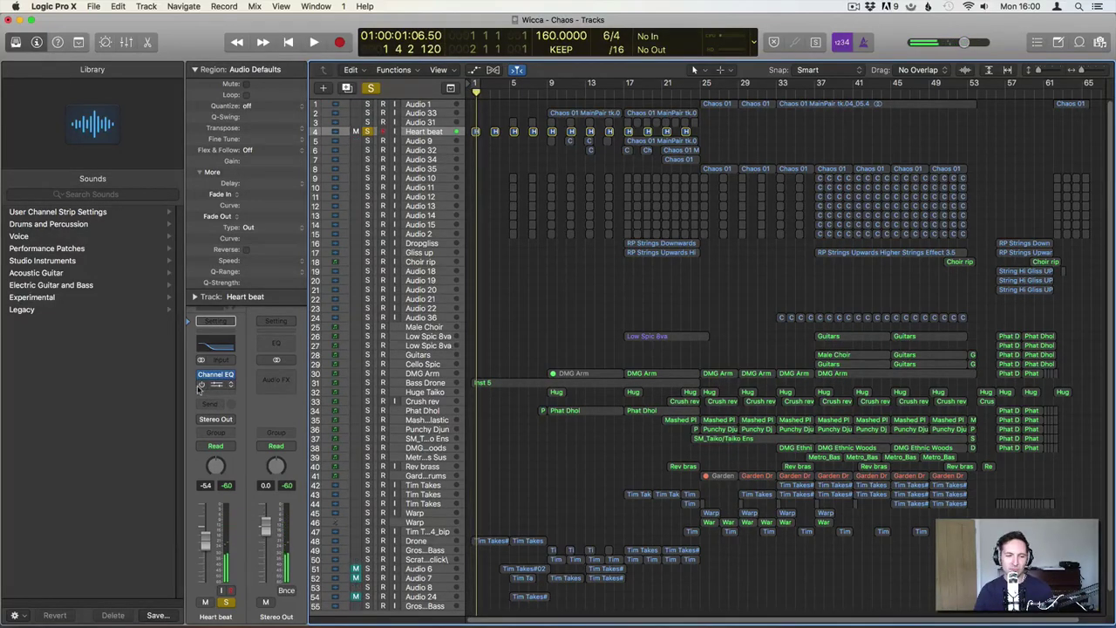
# Re-enable Altiverb 7 on the Heart beat track and play it from the start with both effects active
pyautogui.click(204, 384)
pyautogui.press('Return')
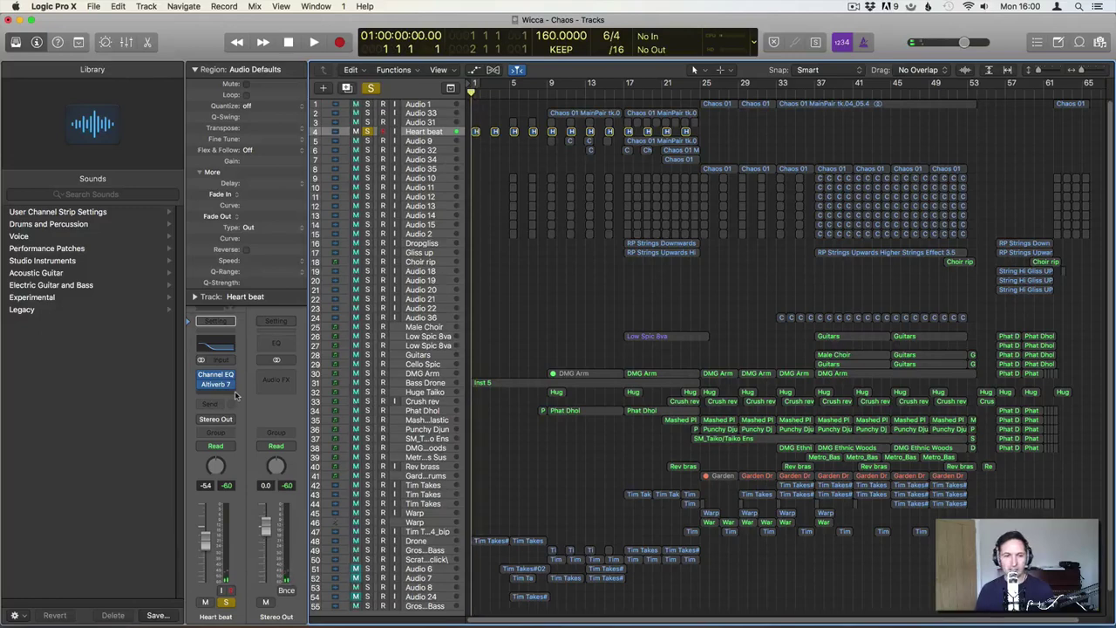
pyautogui.press('space')
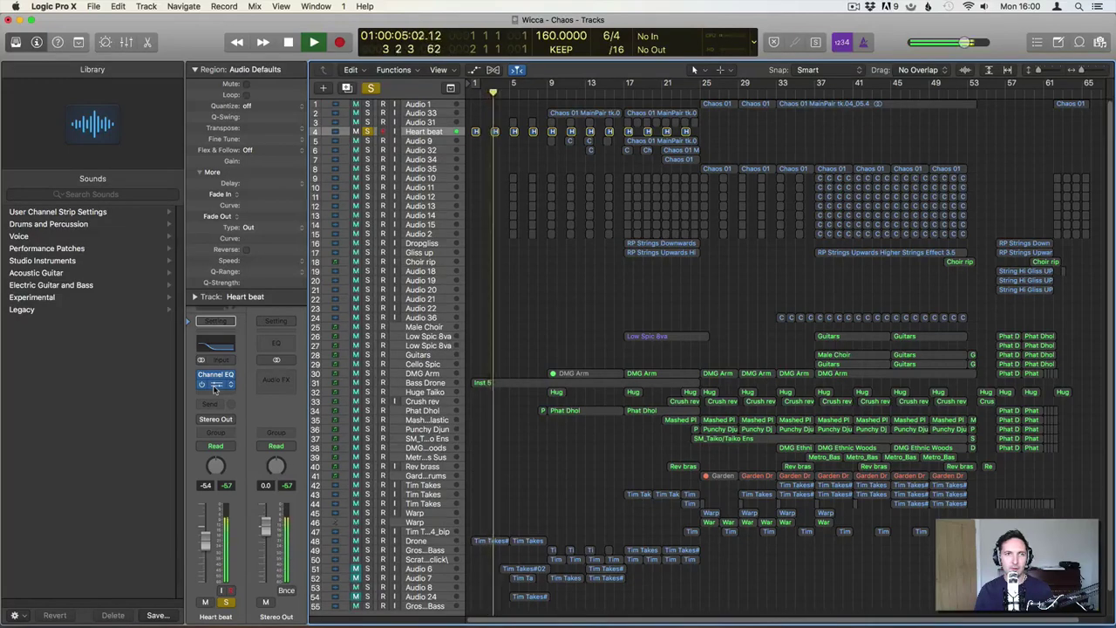
pyautogui.press('space')
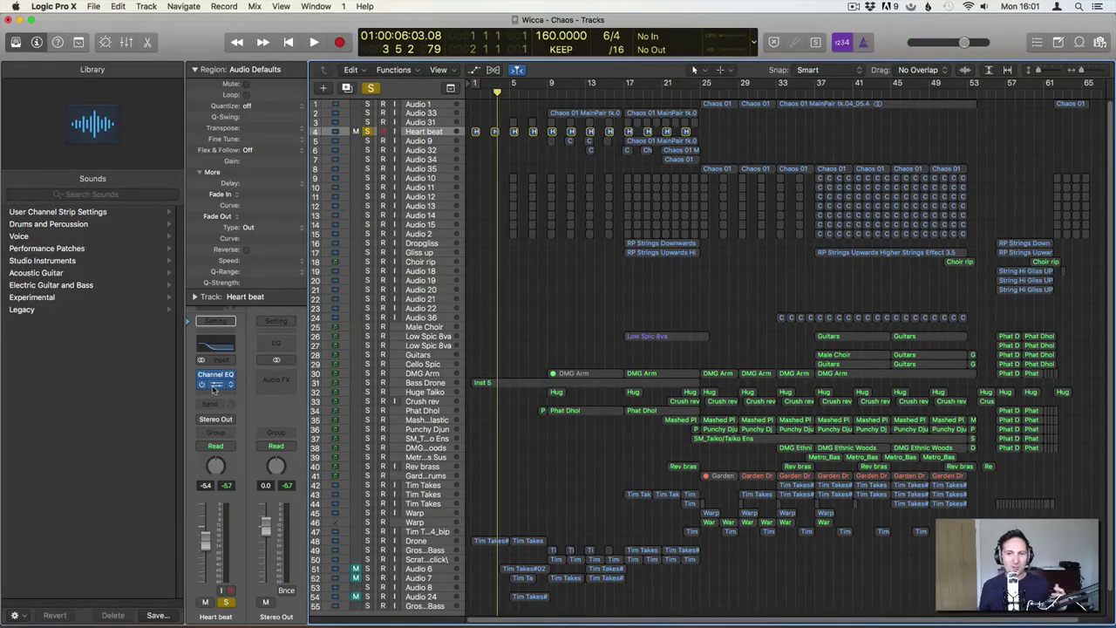
pyautogui.press('Return')
pyautogui.press('space')
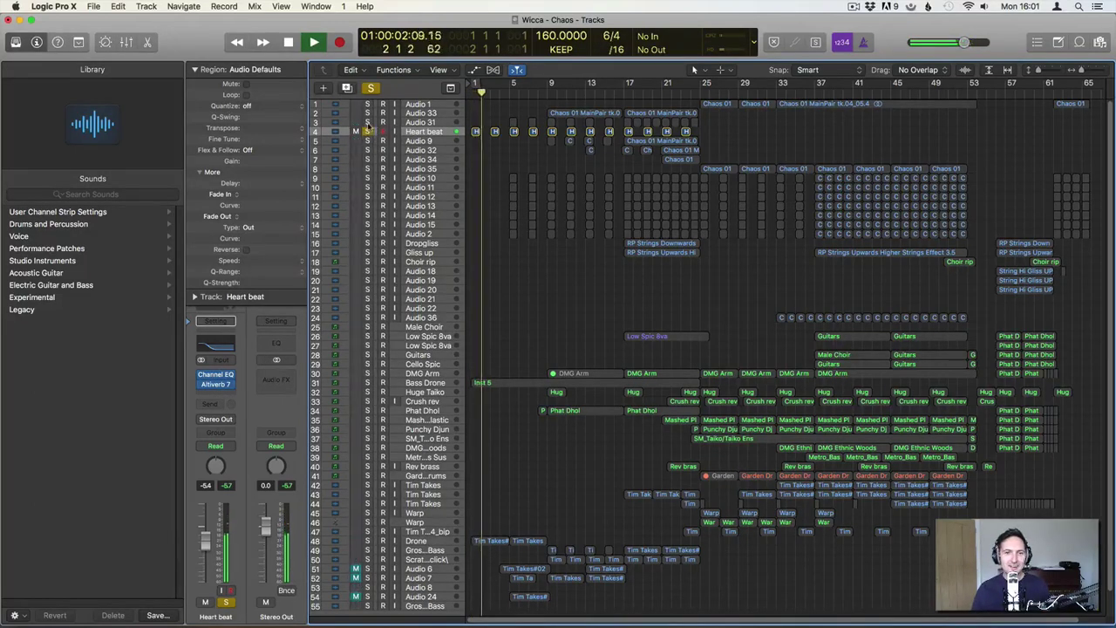
# Switch the solo from Heart beat to Audio 31, select that track, and play it from bar 5
pyautogui.click(367, 122)
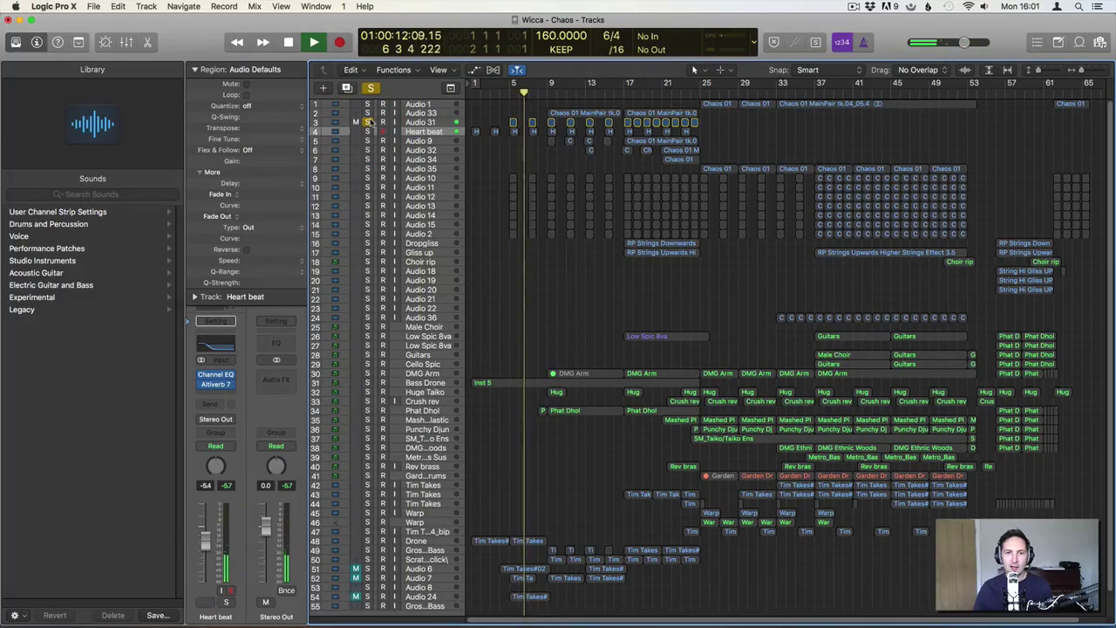
pyautogui.press('space')
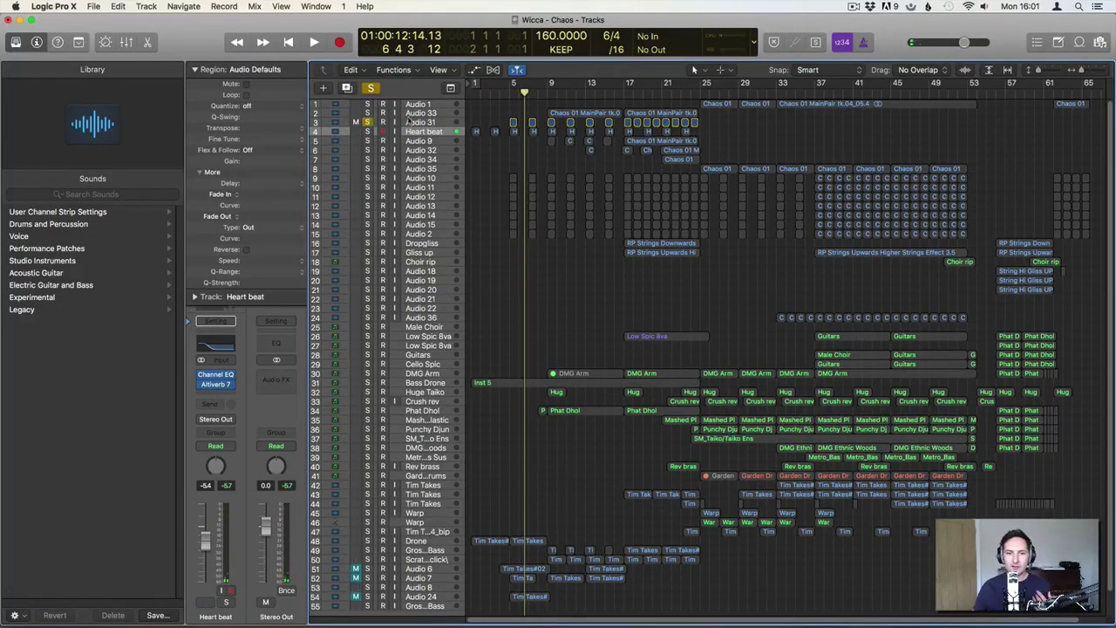
pyautogui.click(414, 123)
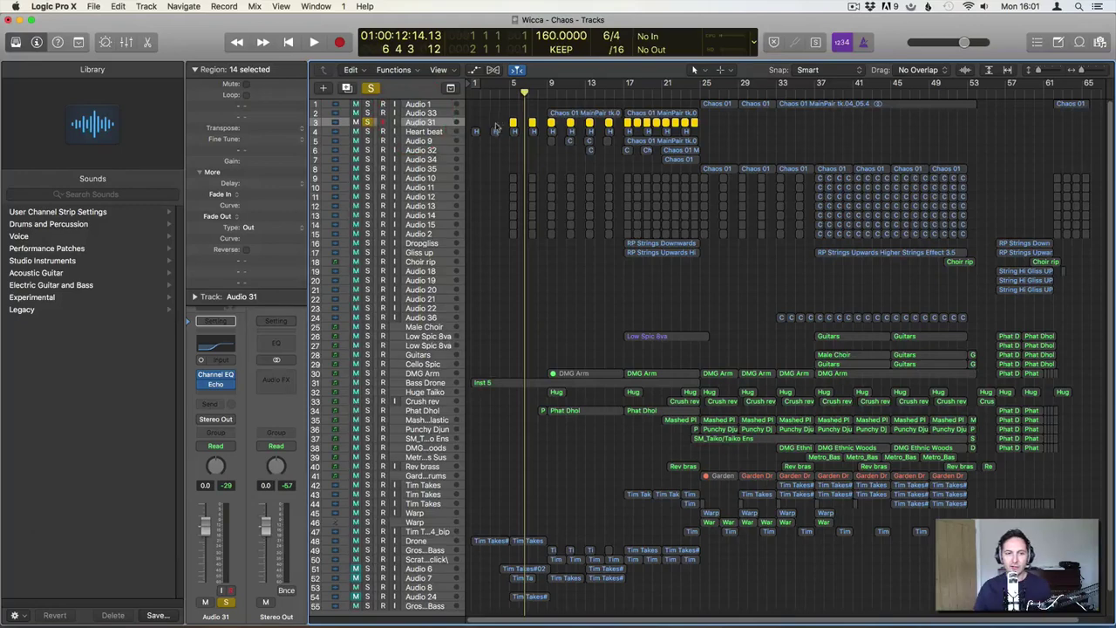
pyautogui.click(509, 88)
pyautogui.press('space')
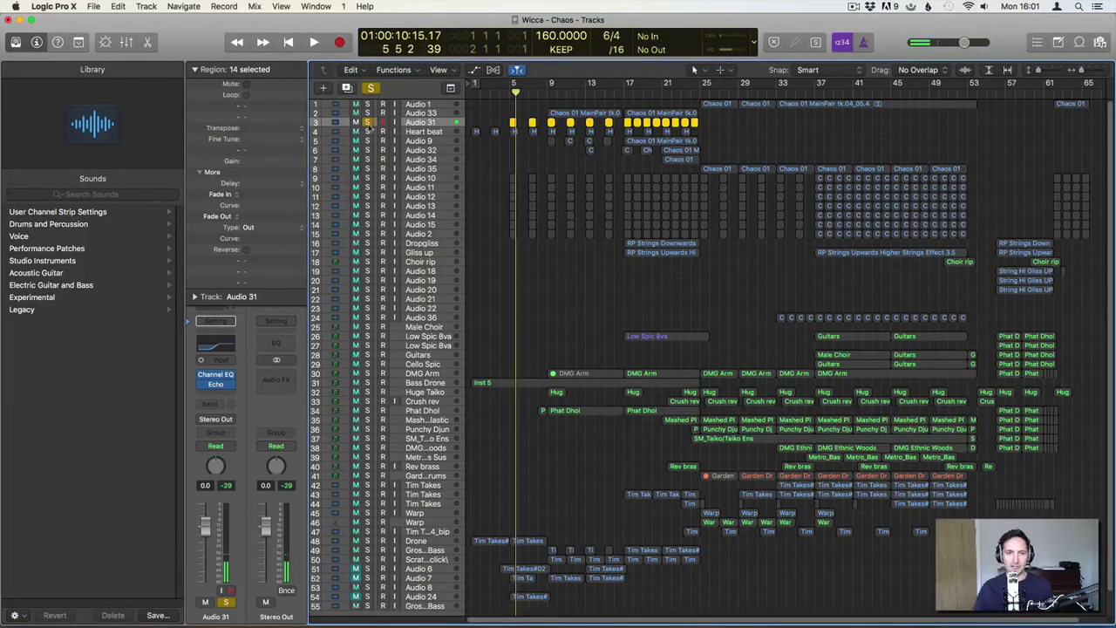
# Replace the Audio 31 solo with solos on Audio 10 through Audio 2 and play them from bar 5
pyautogui.click(367, 122)
pyautogui.moveTo(369, 179); pyautogui.dragTo(367, 238)
pyautogui.doubleClick(513, 91)
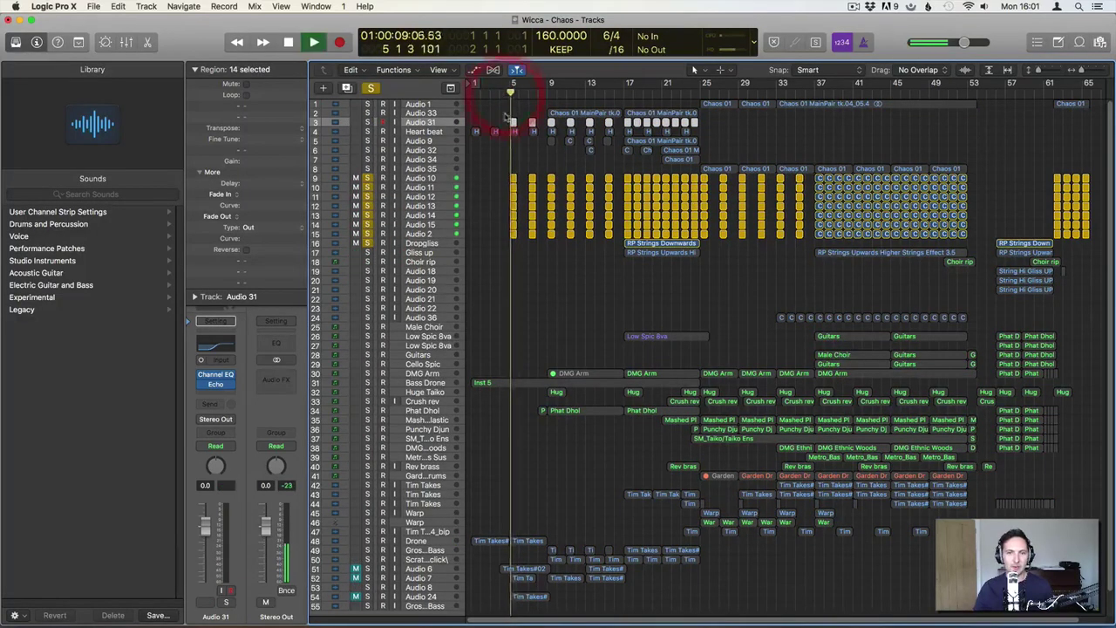
pyautogui.click(367, 243)
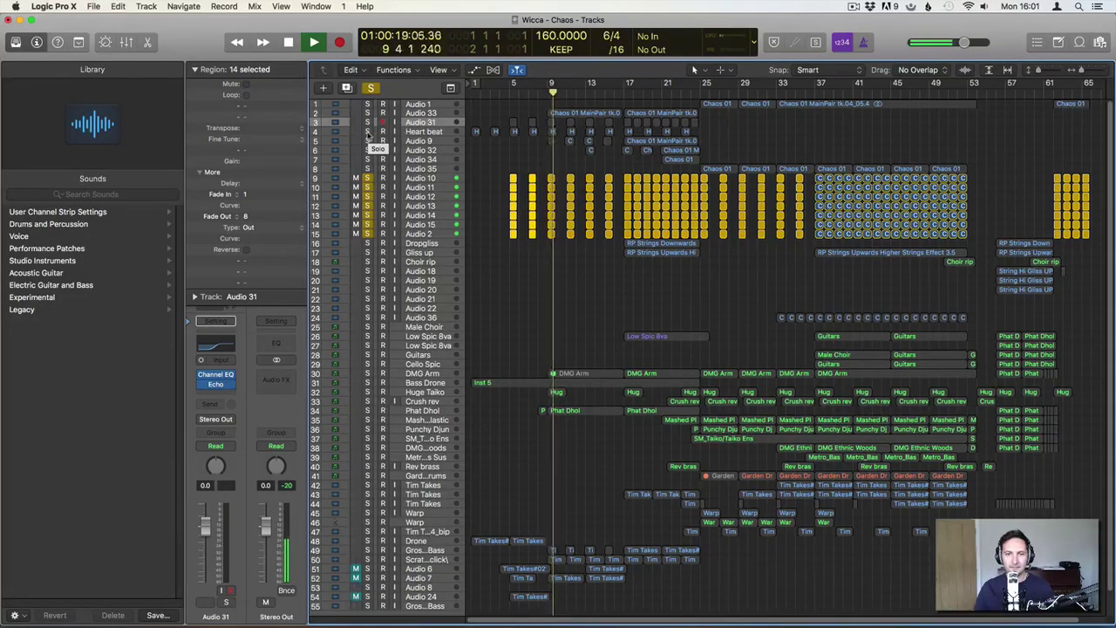
# Clear the solos on Audio 10 through Audio 2, stop playback, and return the playhead to the start
pyautogui.moveTo(367, 178); pyautogui.dragTo(370, 235)
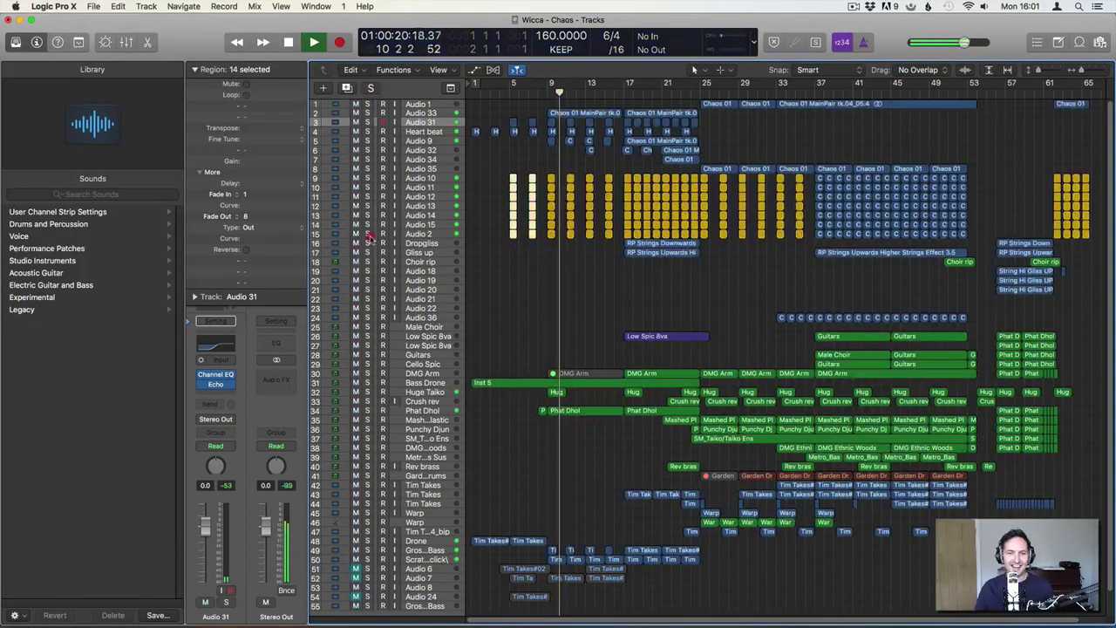
pyautogui.press('space')
pyautogui.click(476, 170)
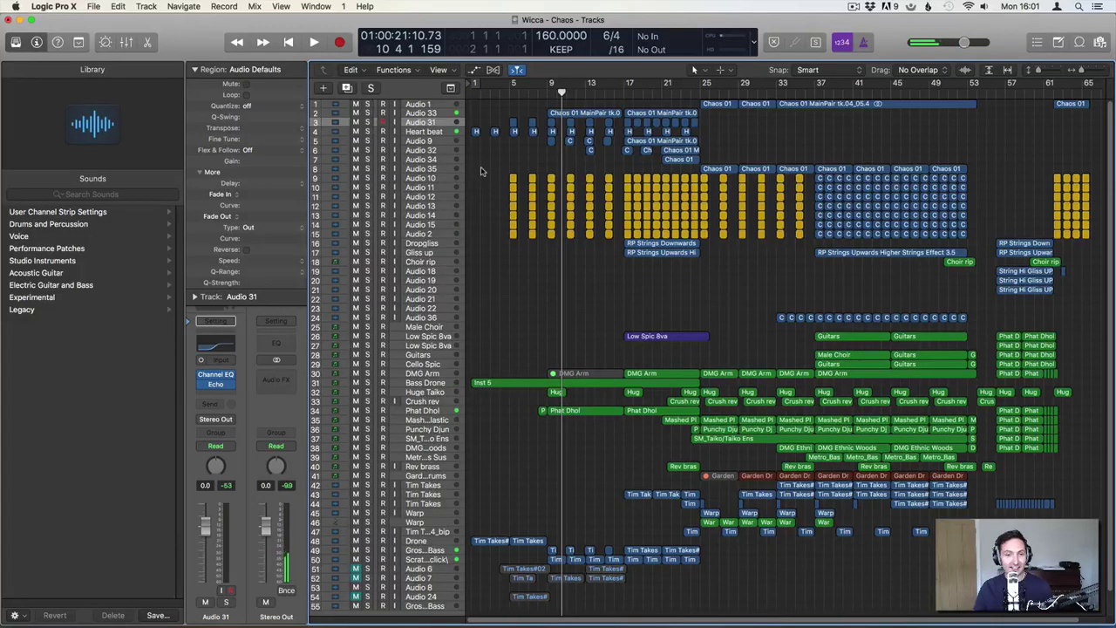
pyautogui.press('Return')
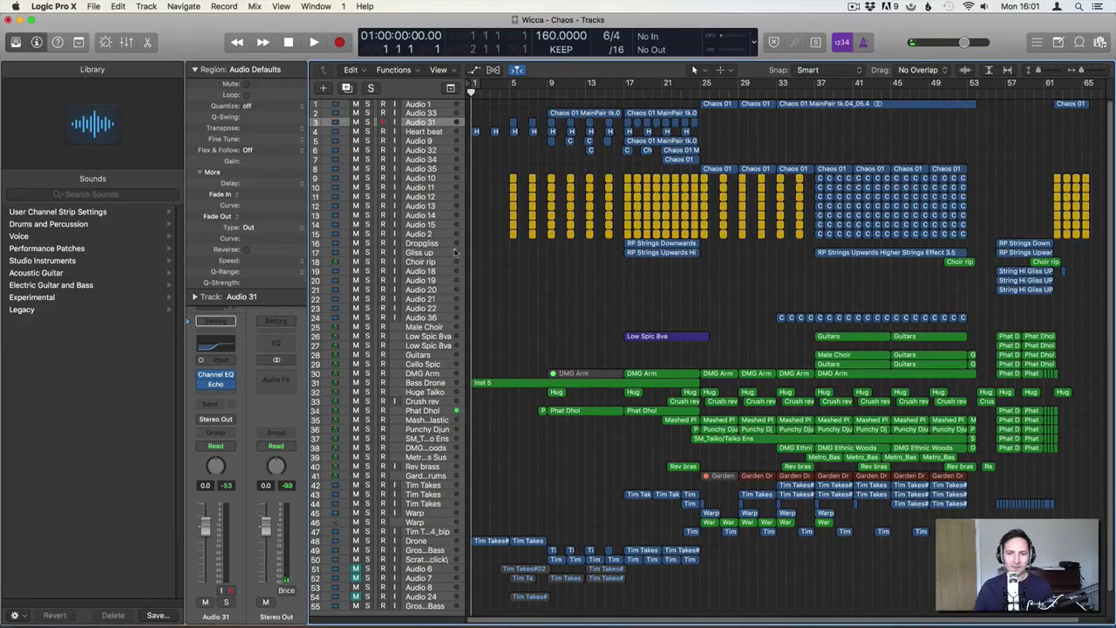
# Select all regions on tracks 1 to 15 and clear the selection again
pyautogui.moveTo(476, 104); pyautogui.dragTo(1039, 229)
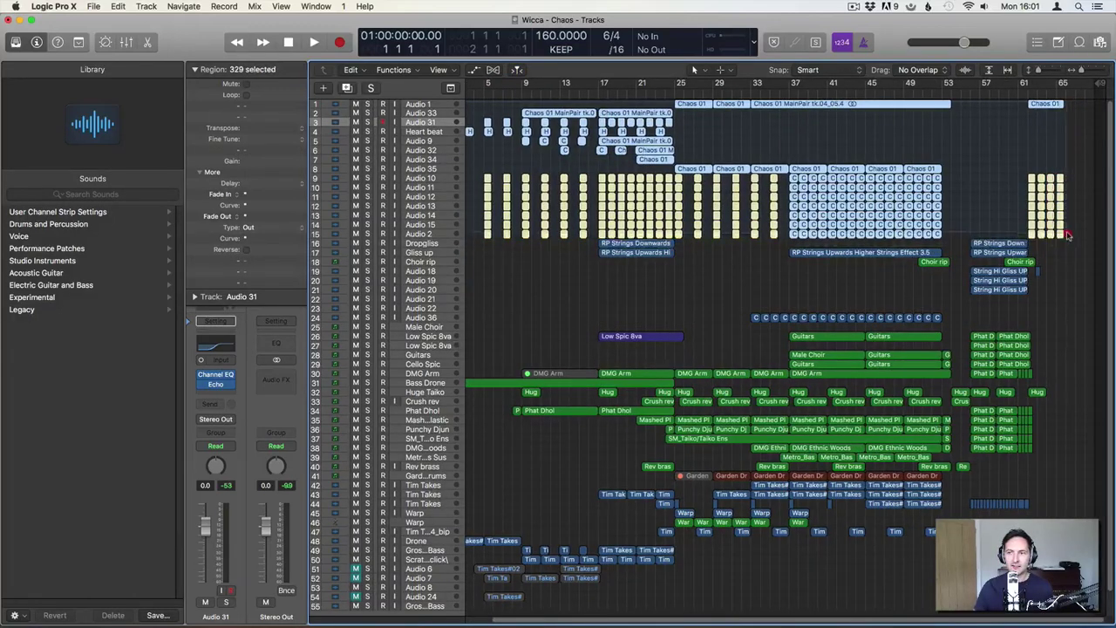
pyautogui.click(816, 141)
pyautogui.press('Return')
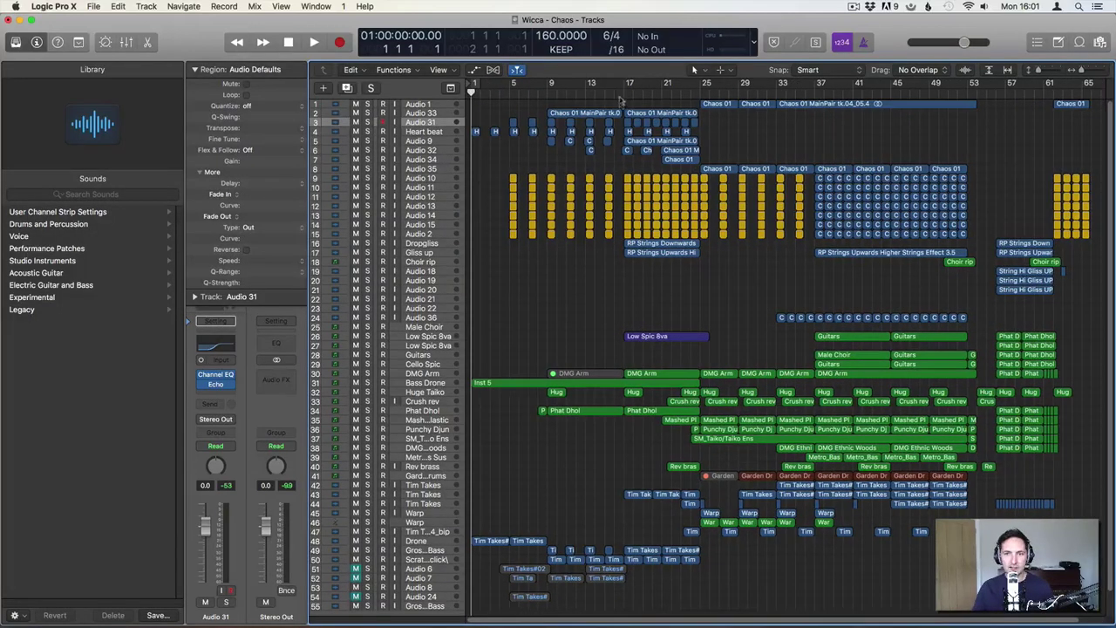
# Play the arrangement from bar 9, solo tracks Audio 33 through Dropgliss, and clear those solos
pyautogui.click(550, 93)
pyautogui.press('space')
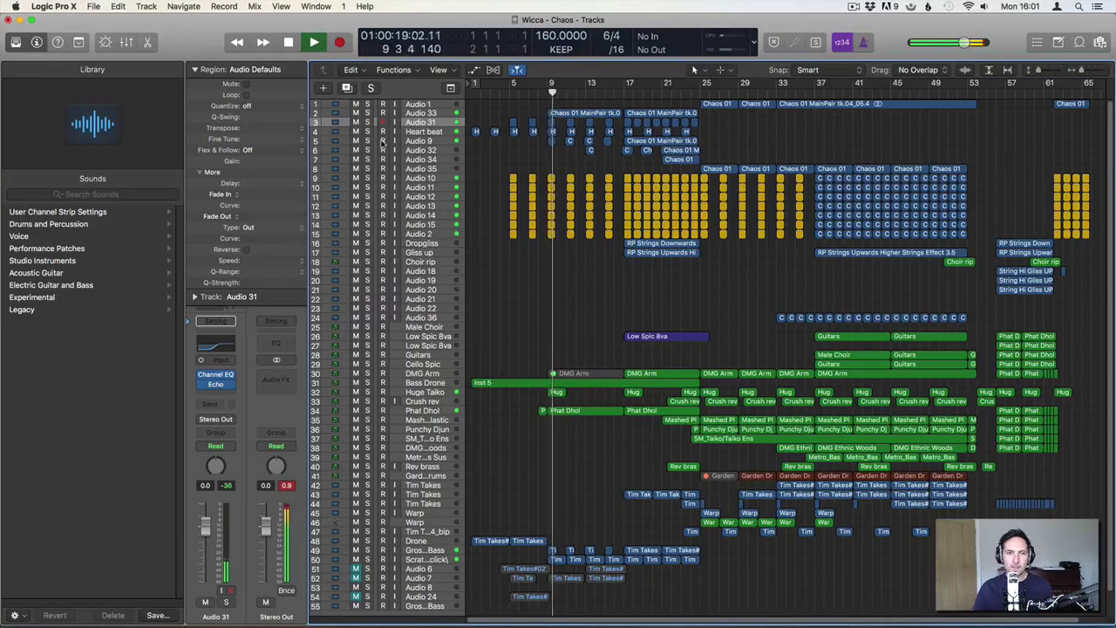
pyautogui.moveTo(368, 112); pyautogui.dragTo(371, 240)
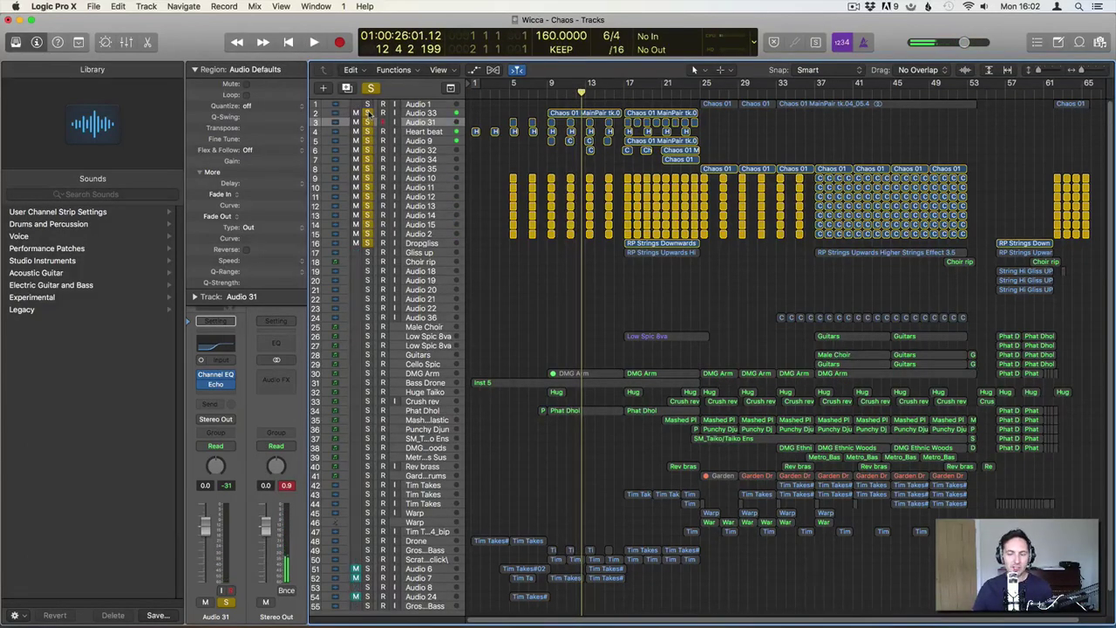
pyautogui.moveTo(367, 114); pyautogui.dragTo(365, 231)
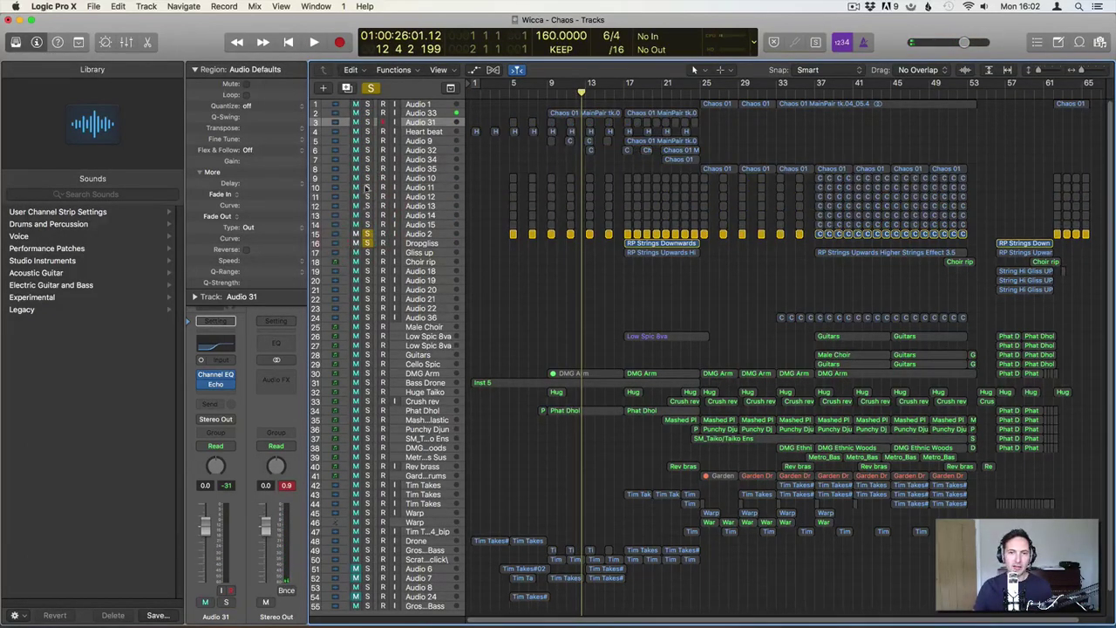
pyautogui.click(367, 235)
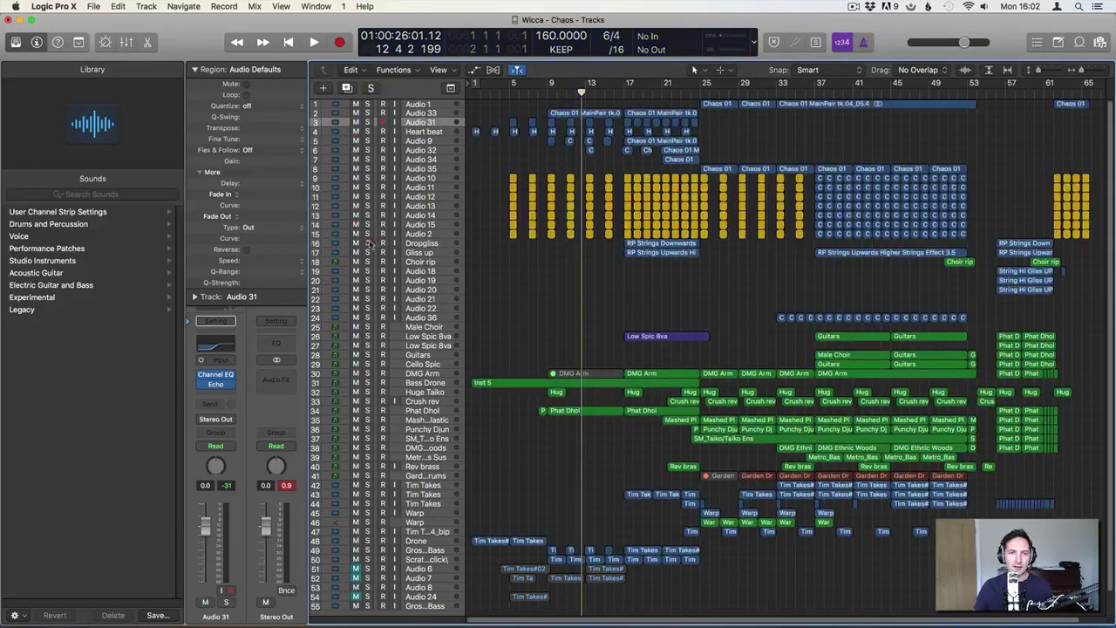
# Open the first Chaos 01 MainPair region on Audio 33 in the audio file editor and close the editor
pyautogui.doubleClick(576, 116)
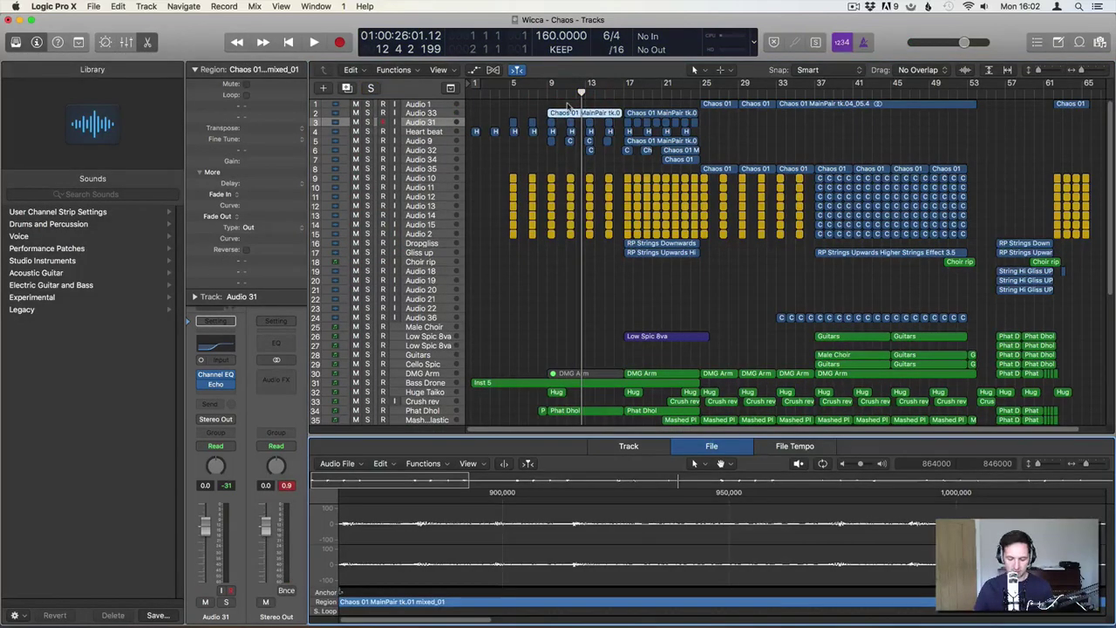
pyautogui.press('p')
pyautogui.press('p')
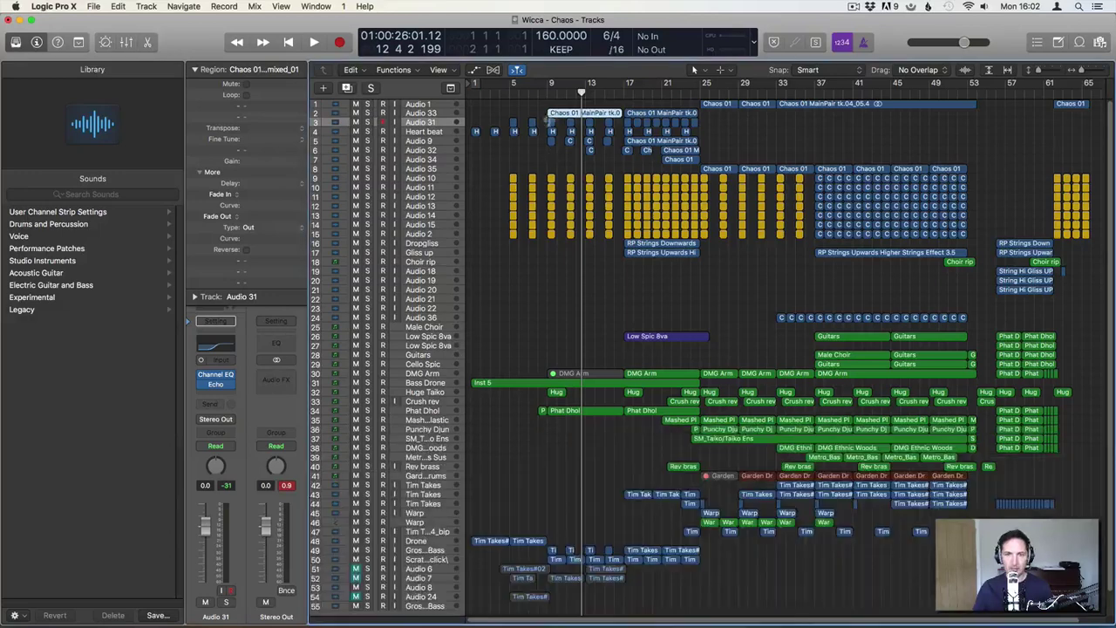
# Solo Audio 9, play it from just before bar 9, and select its track
pyautogui.click(367, 140)
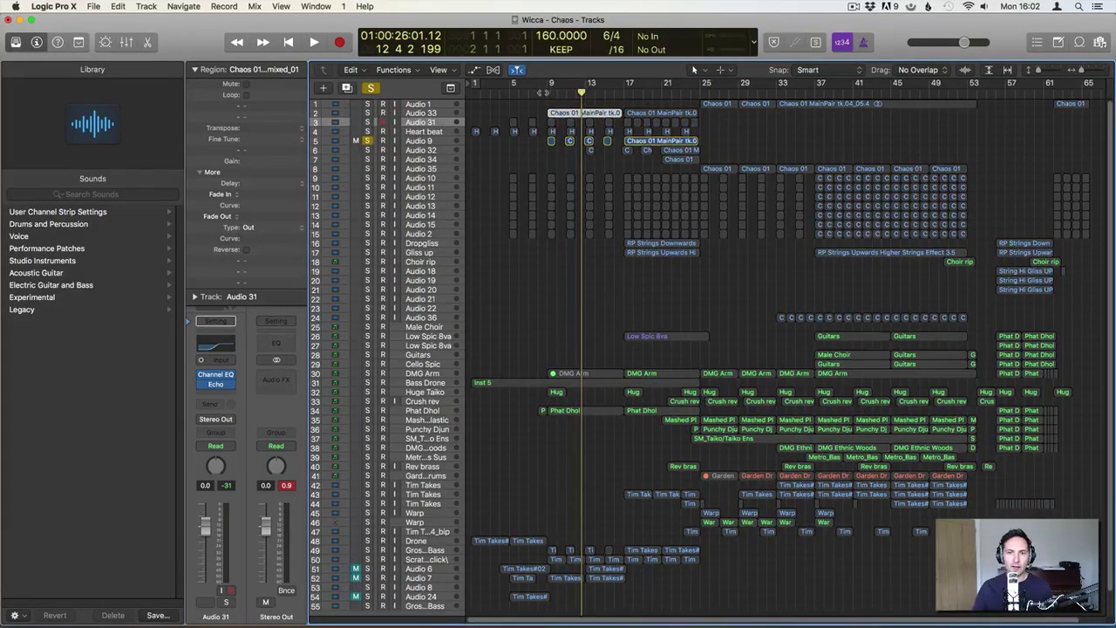
pyautogui.doubleClick(545, 88)
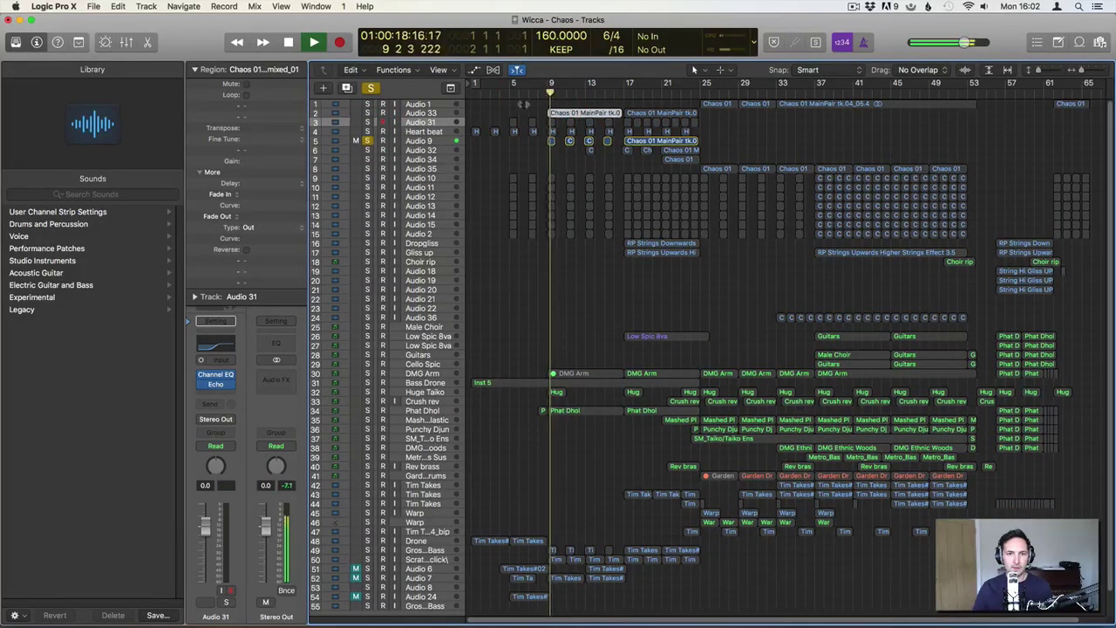
pyautogui.click(422, 143)
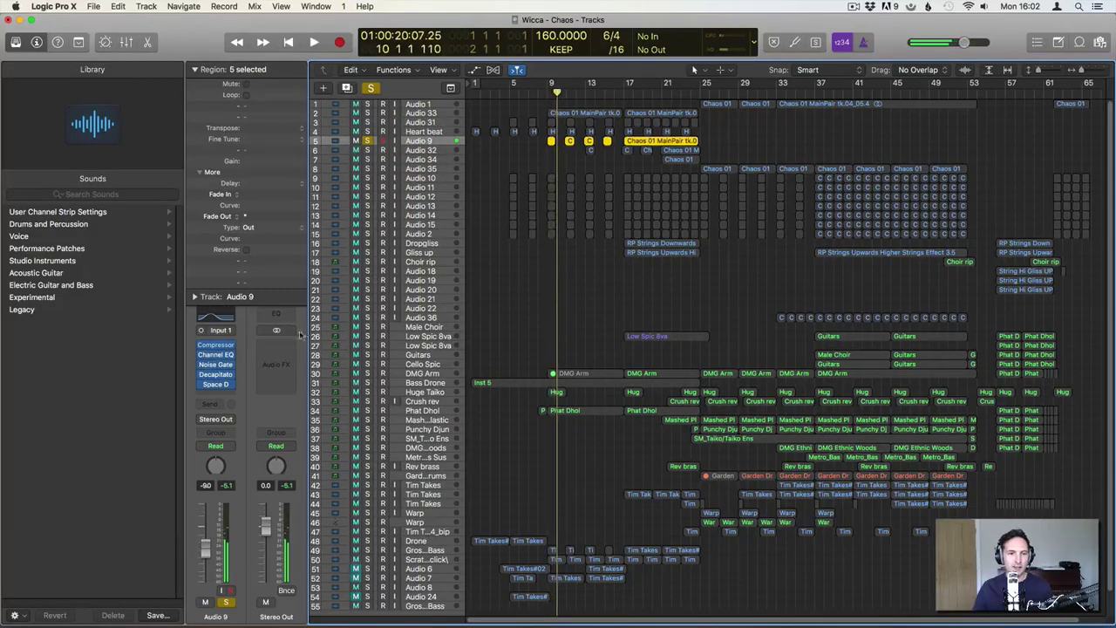
# Inspect the Channel EQ settings on Audio 9, replay from just before bar 9, and close the plug-in
pyautogui.moveTo(216, 347)
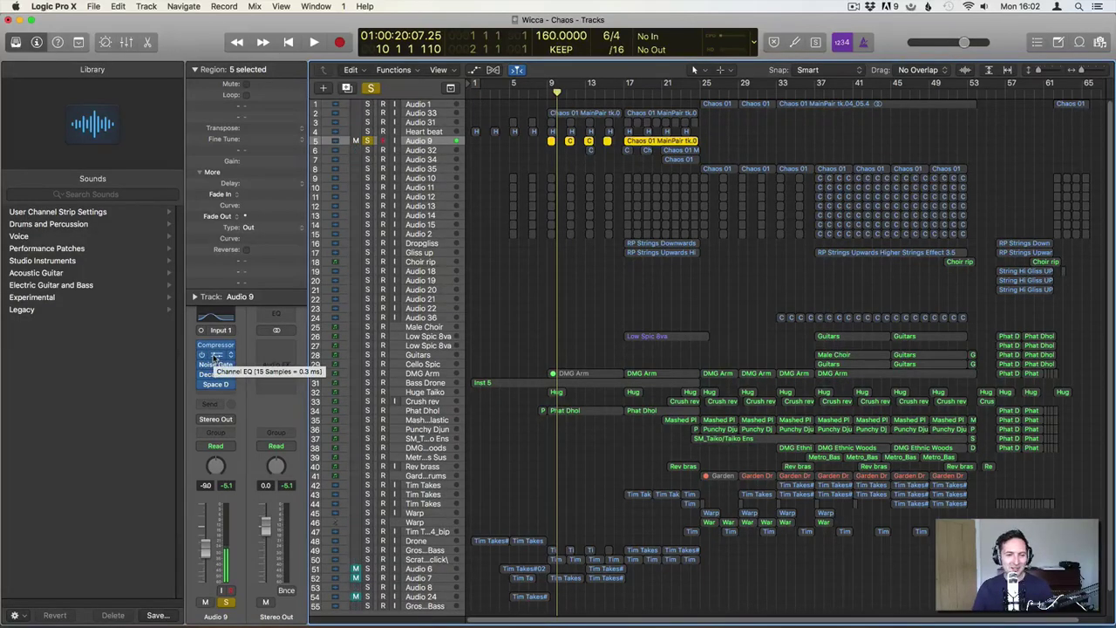
pyautogui.click(214, 355)
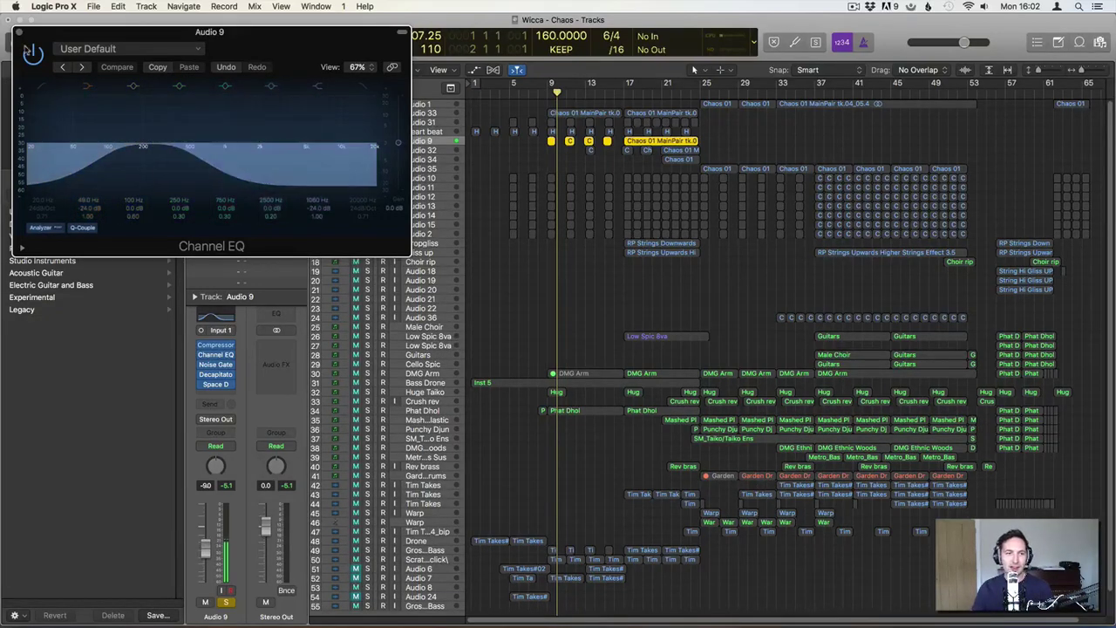
pyautogui.click(538, 94)
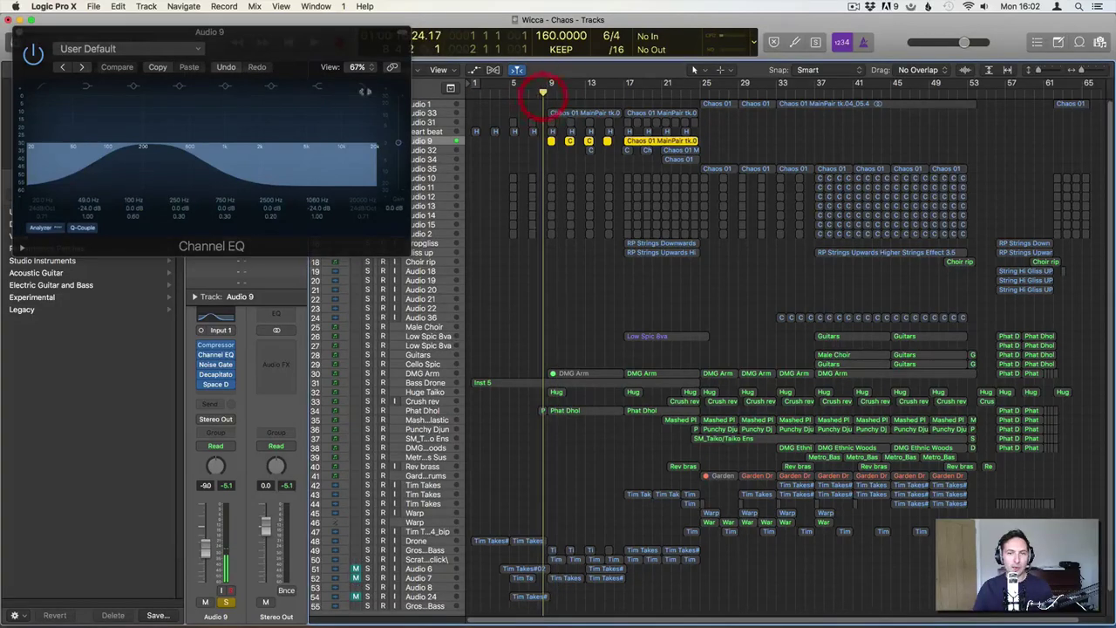
pyautogui.click(19, 32)
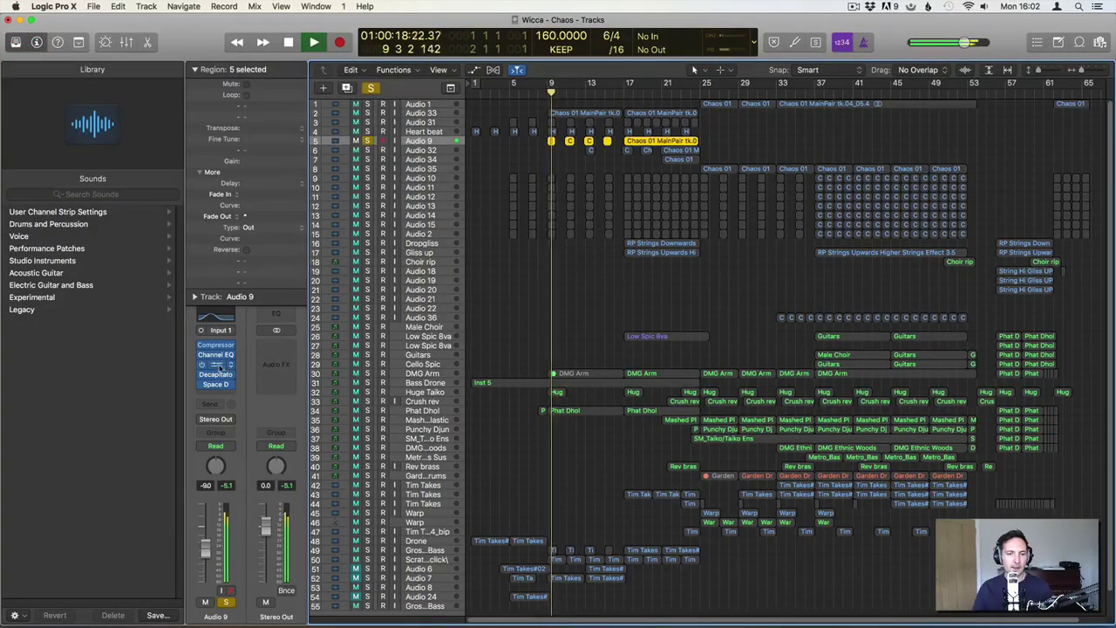
# Inspect the Noise Gate and Decapitator settings on Audio 9, closing each plug-in after viewing it
pyautogui.click(215, 365)
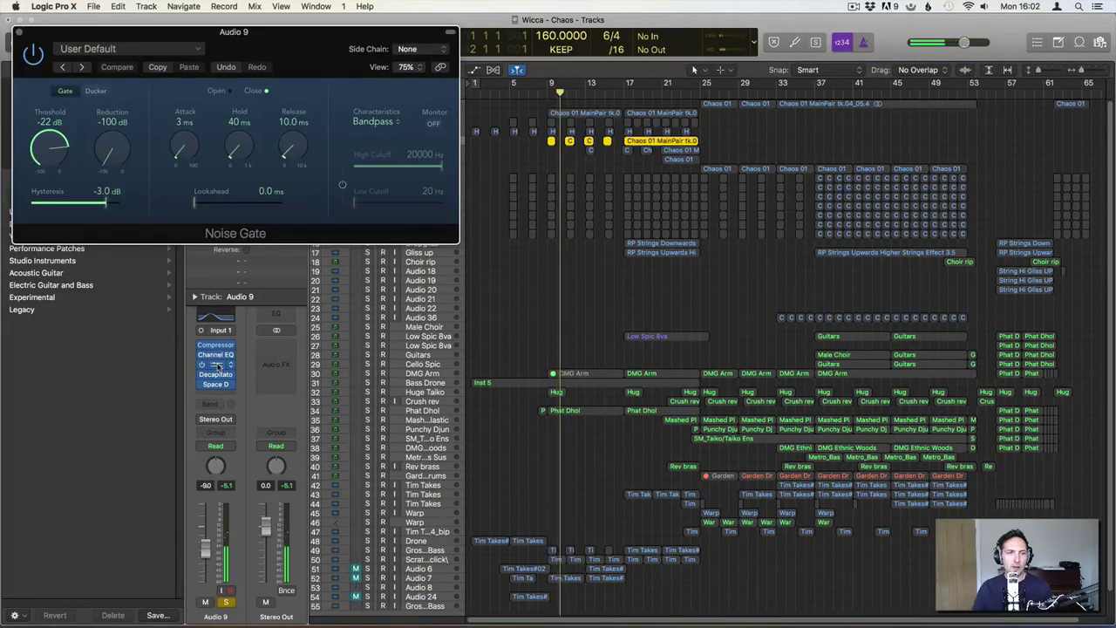
pyautogui.click(20, 32)
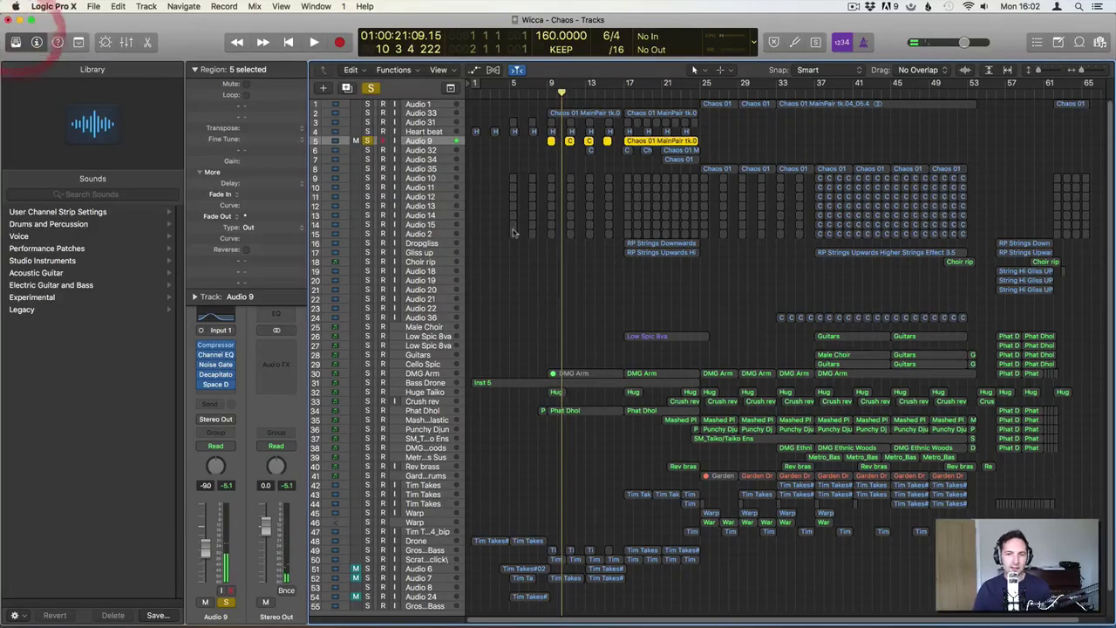
pyautogui.click(215, 374)
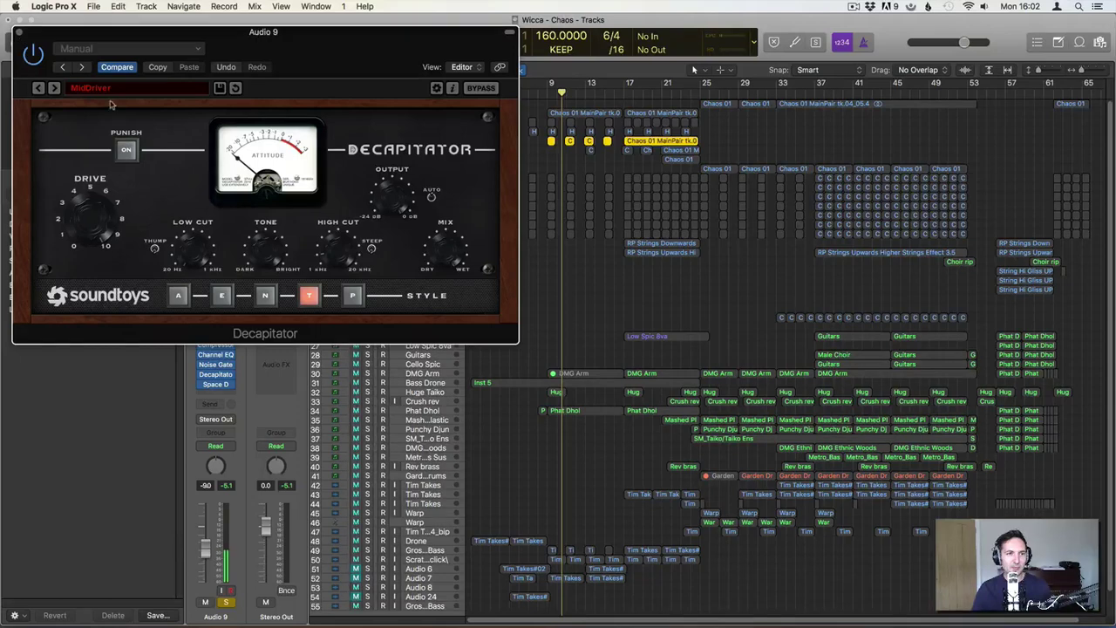
pyautogui.click(19, 32)
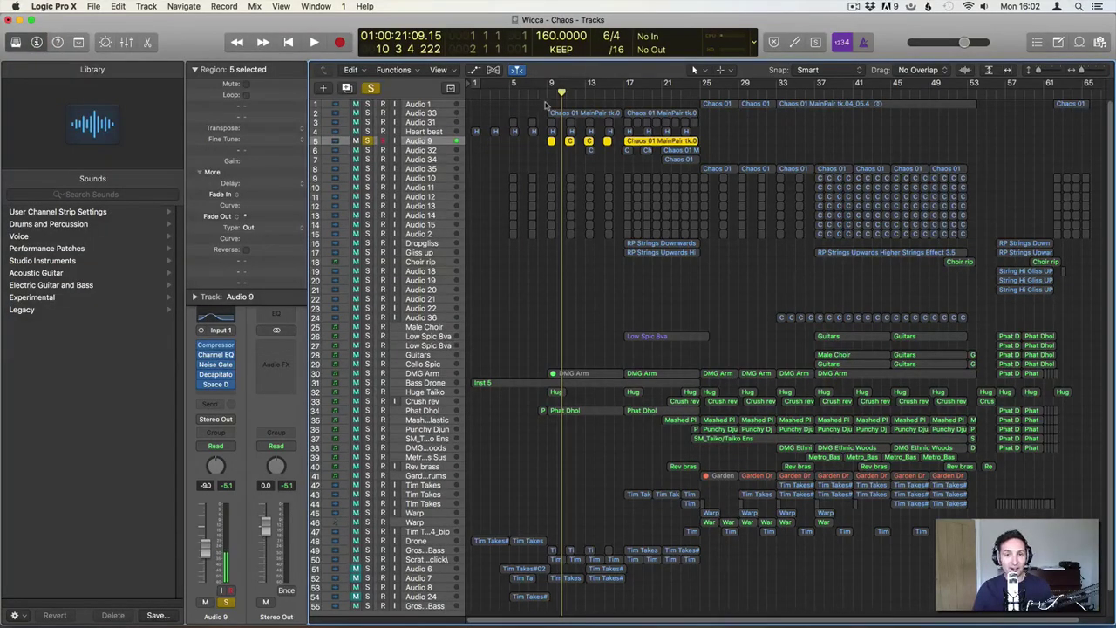
# Replay Audio 9 from just before bar 9 while viewing its Space Designer reverb, and close the plug-in
pyautogui.click(546, 94)
pyautogui.press('space')
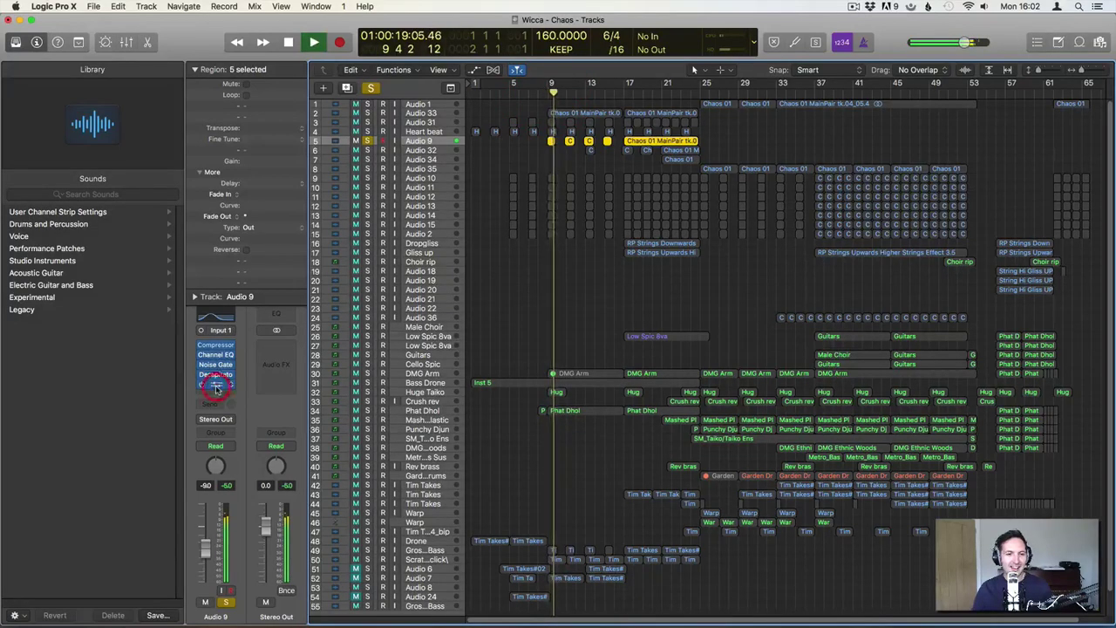
pyautogui.click(215, 384)
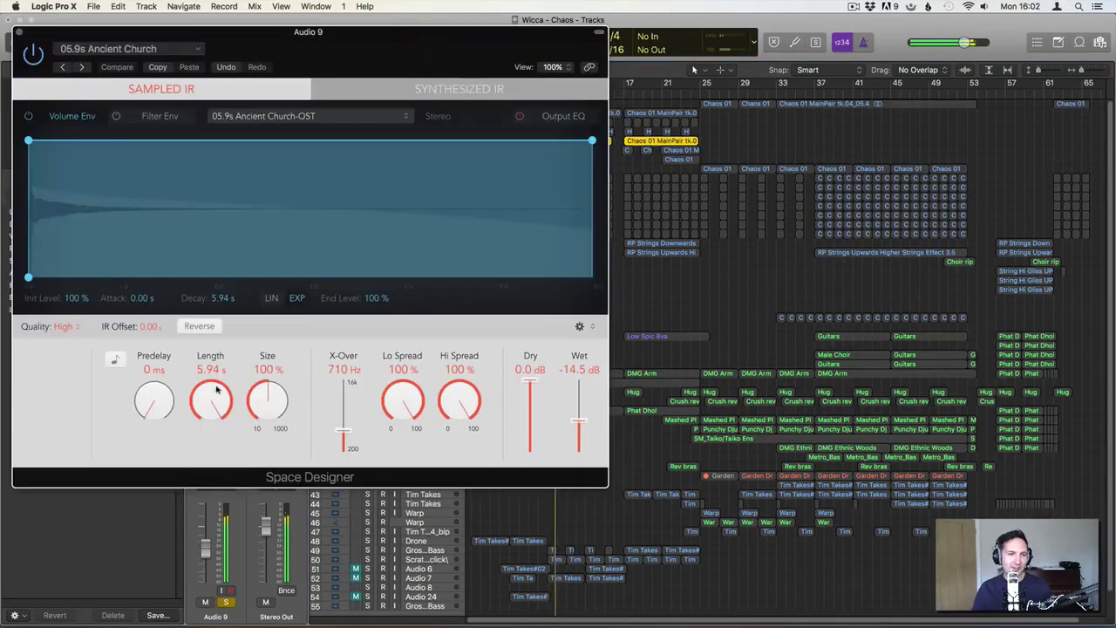
pyautogui.click(19, 33)
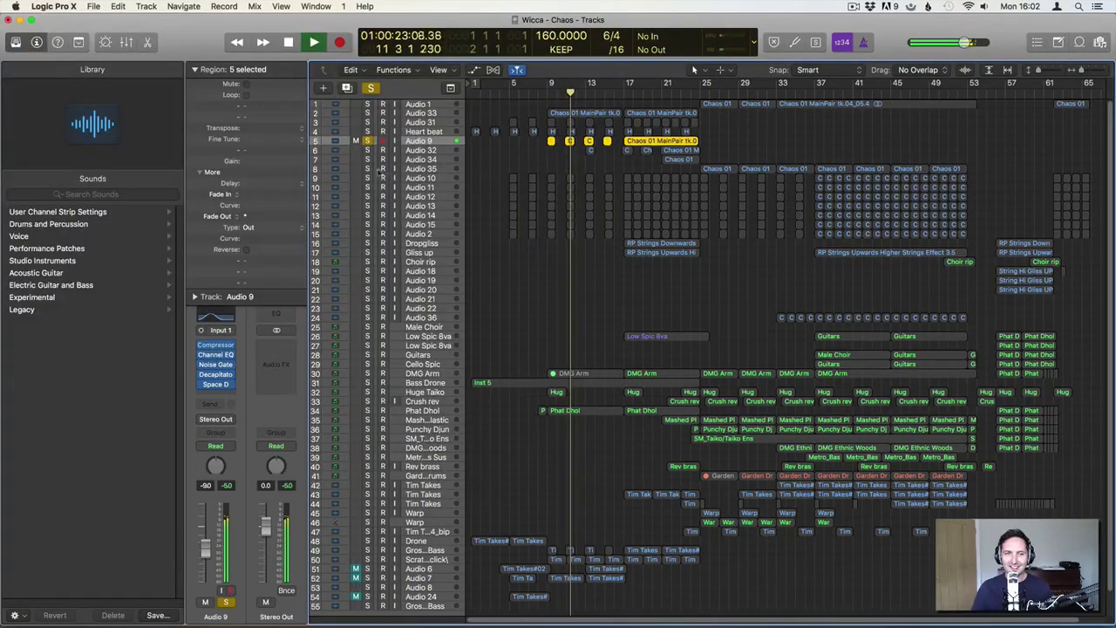
# Switch the solo from Audio 9 to Audio 32, select that track, and audition it from bar 13
pyautogui.press('space')
pyautogui.click(367, 141)
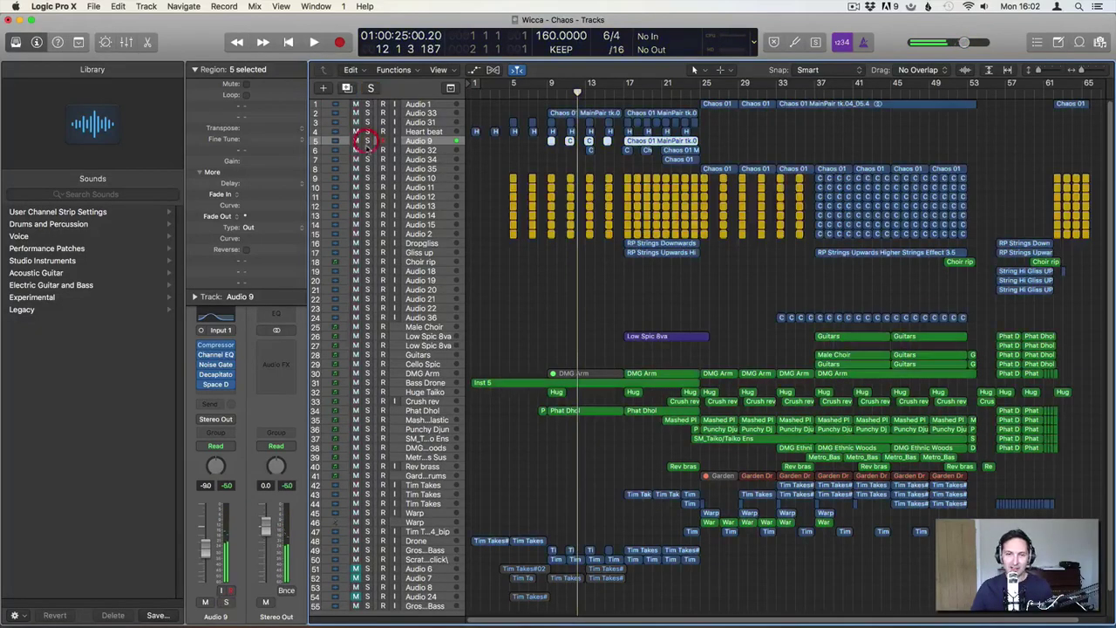
pyautogui.click(367, 150)
pyautogui.click(588, 87)
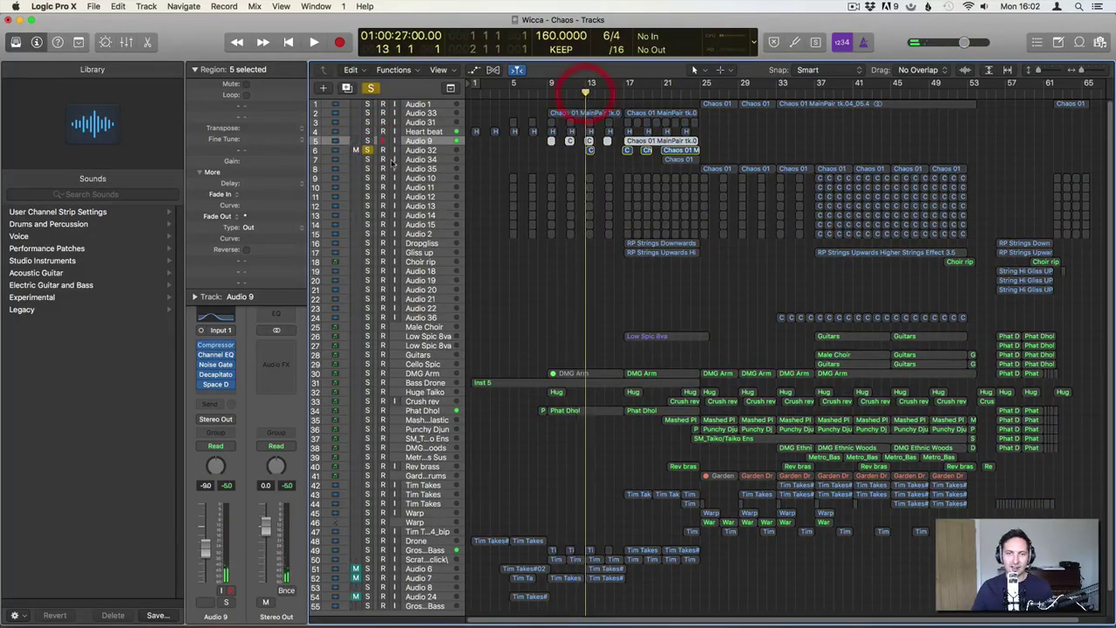
pyautogui.click(418, 148)
pyautogui.press('space')
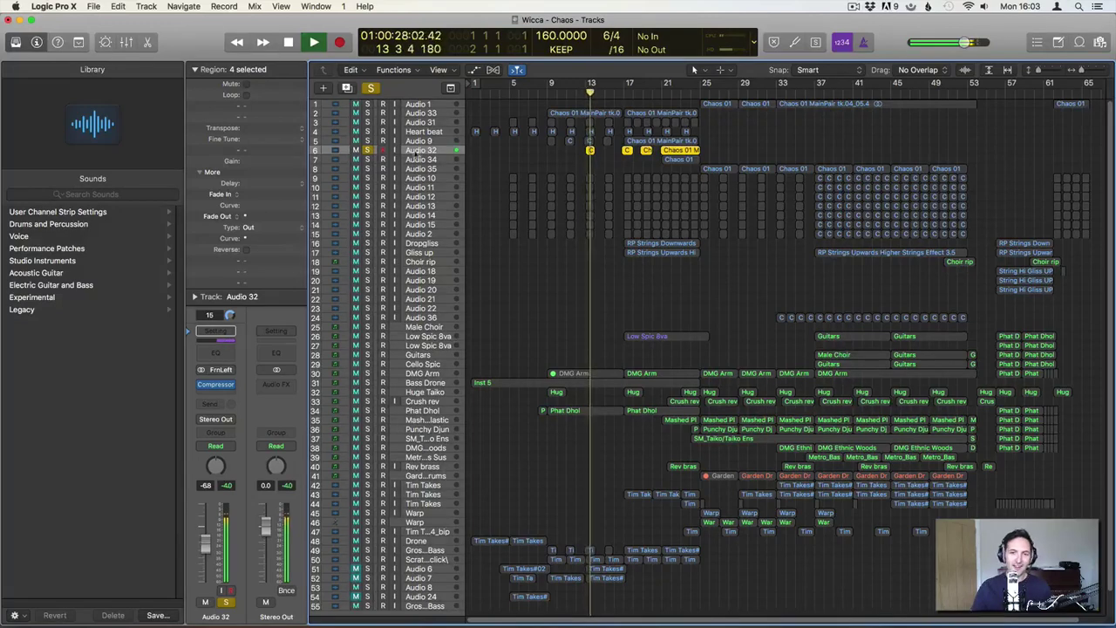
pyautogui.press('space')
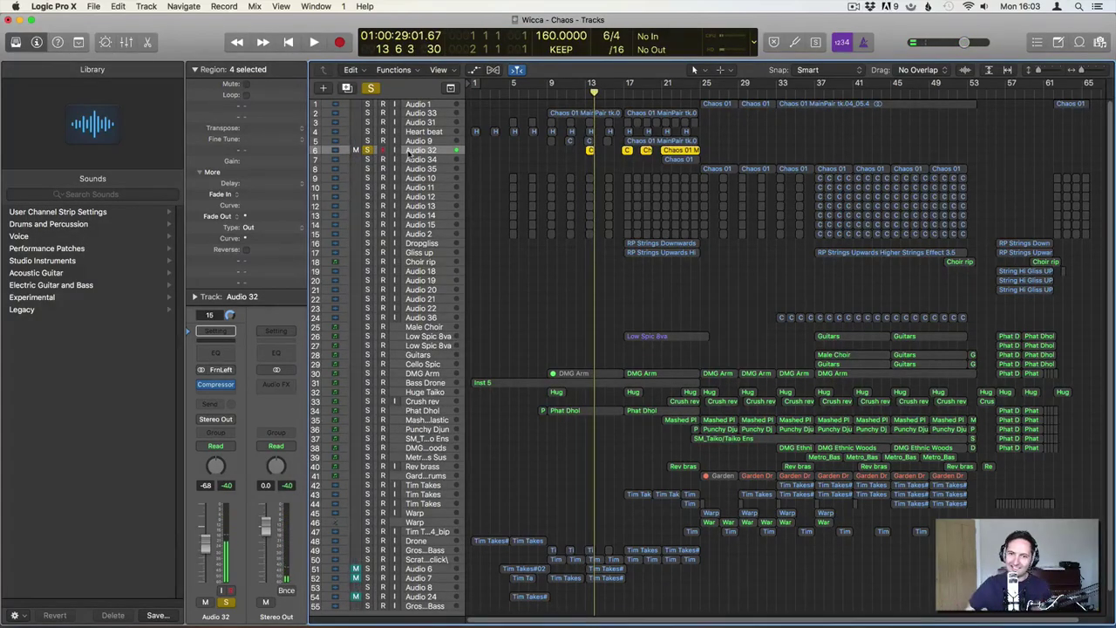
# Add Audio 33, Audio 31, Heart beat and Audio 9 to the solo and audition them from bar 13 and bar 15
pyautogui.click(368, 114)
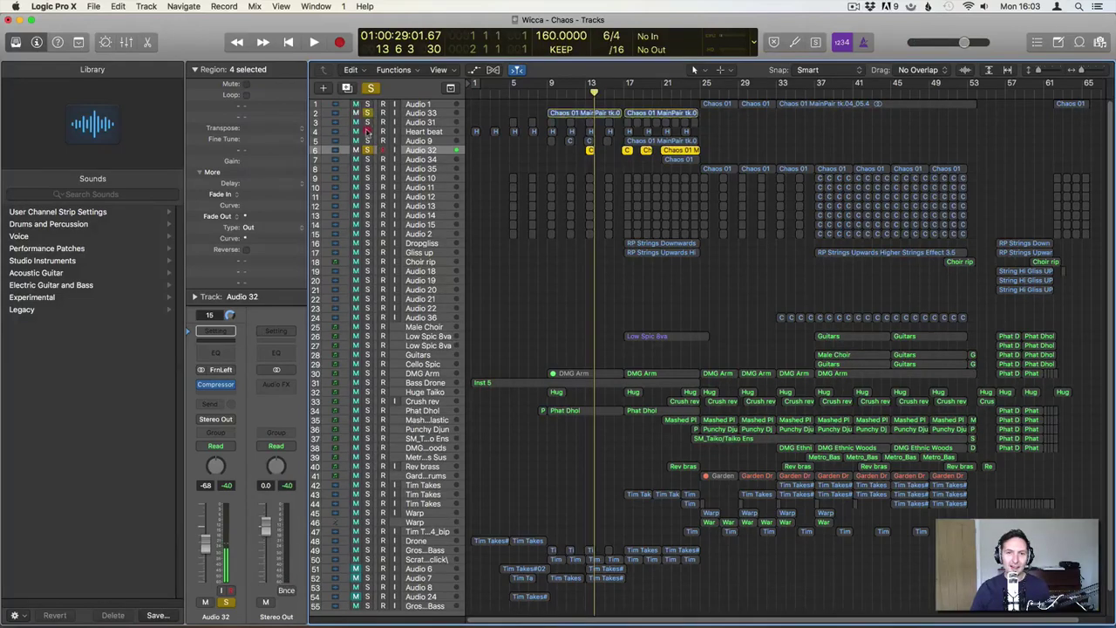
pyautogui.moveTo(367, 131); pyautogui.dragTo(367, 142)
pyautogui.press('space')
pyautogui.click(586, 92)
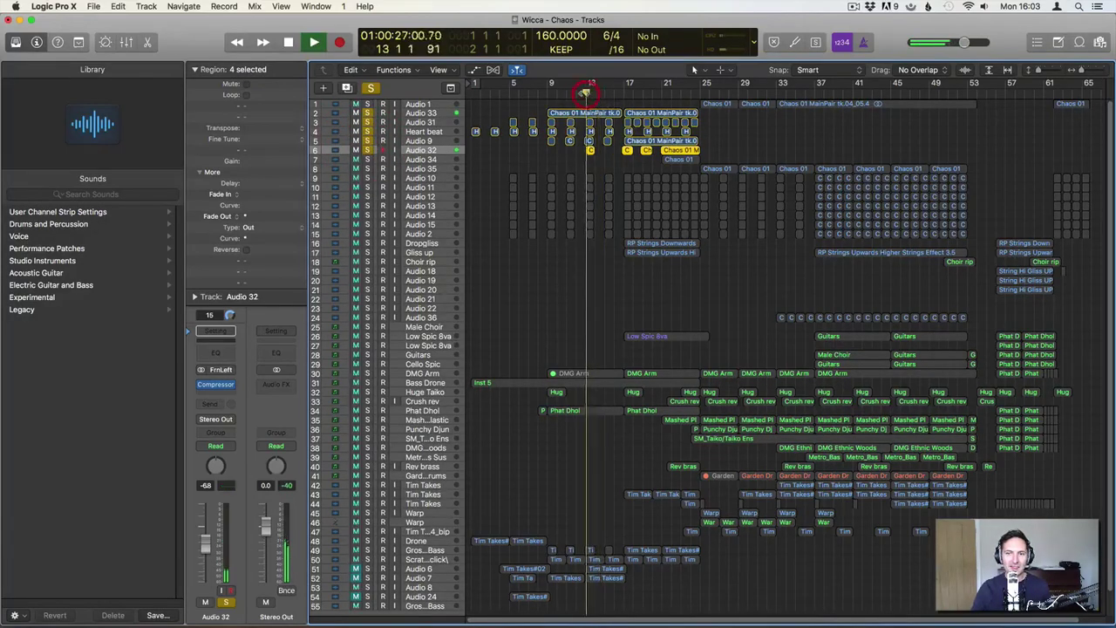
pyautogui.click(604, 92)
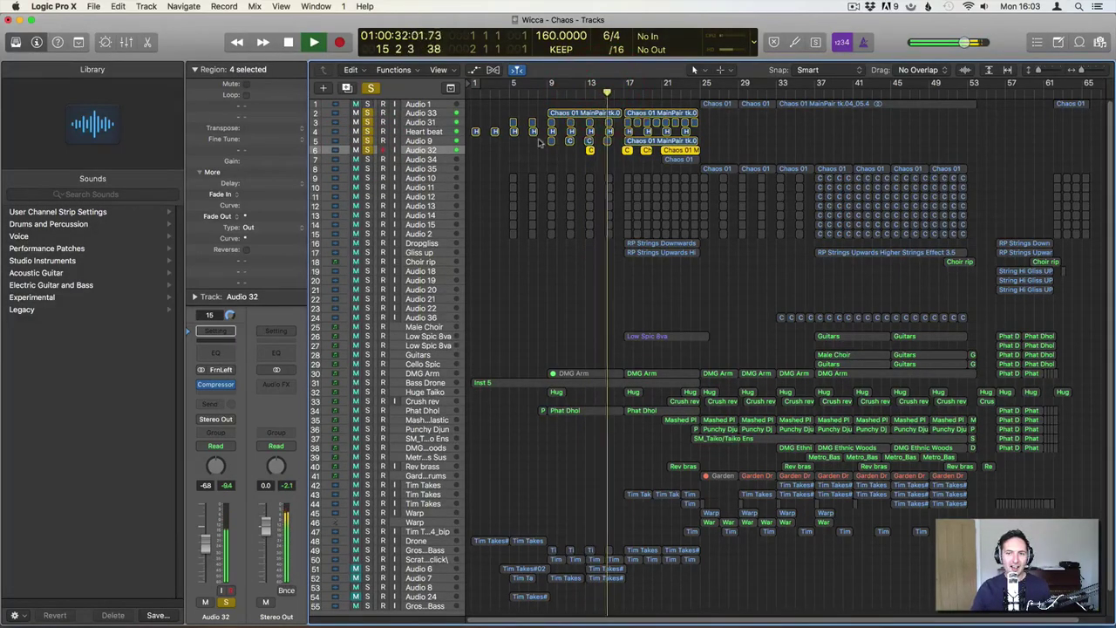
pyautogui.press('space')
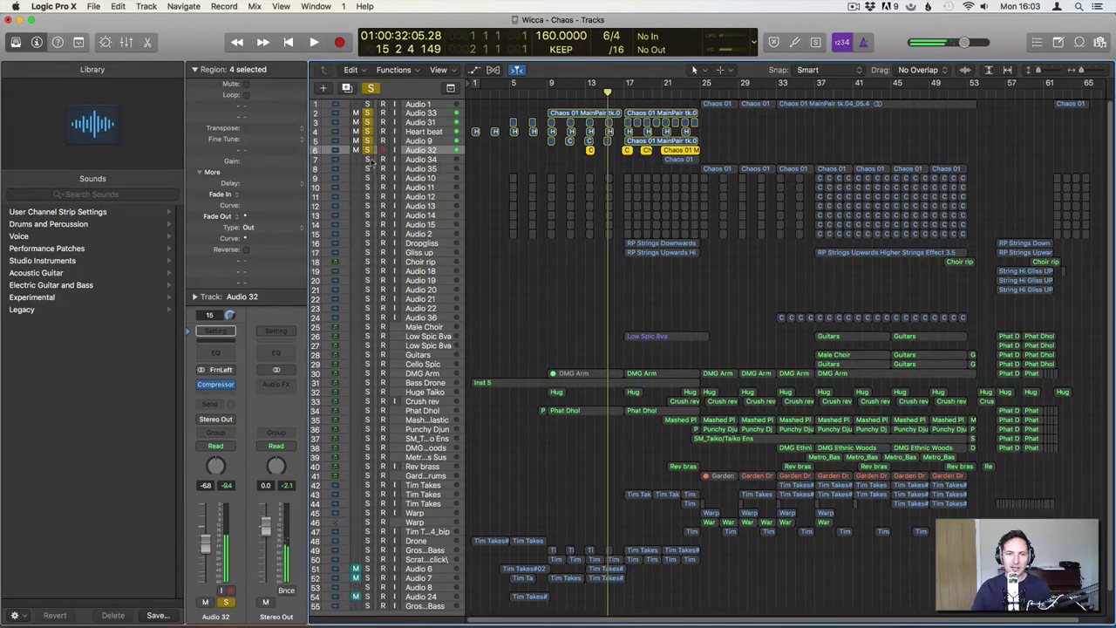
# Extend the solo to Audio 34 through Audio 2 and audition the combined tracks up to bar 19
pyautogui.moveTo(368, 168); pyautogui.dragTo(373, 237)
pyautogui.press('space')
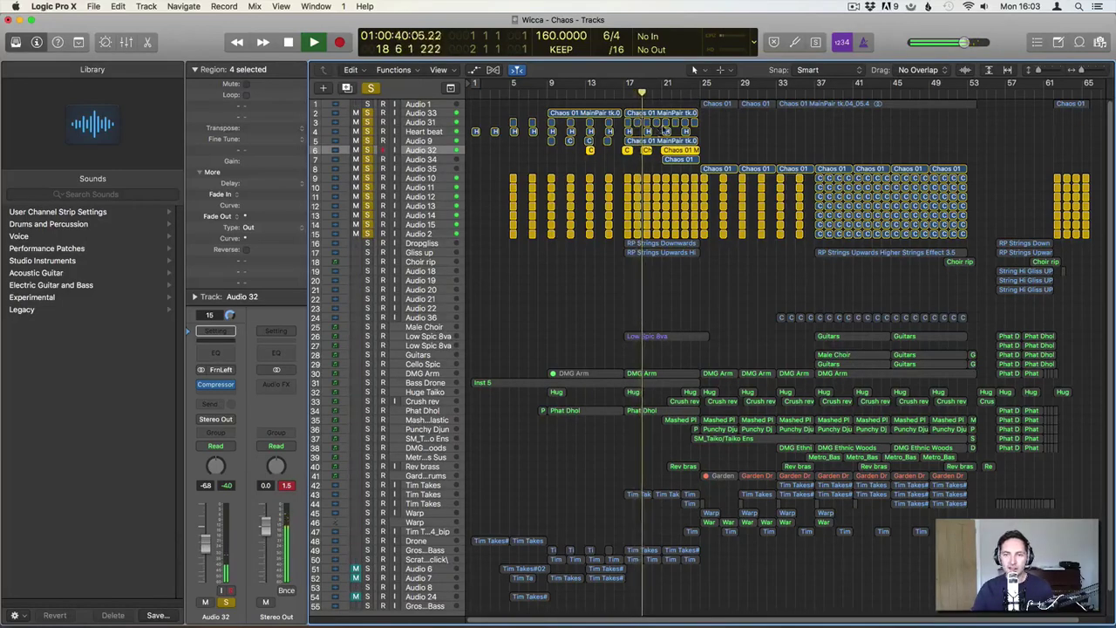
pyautogui.press('space')
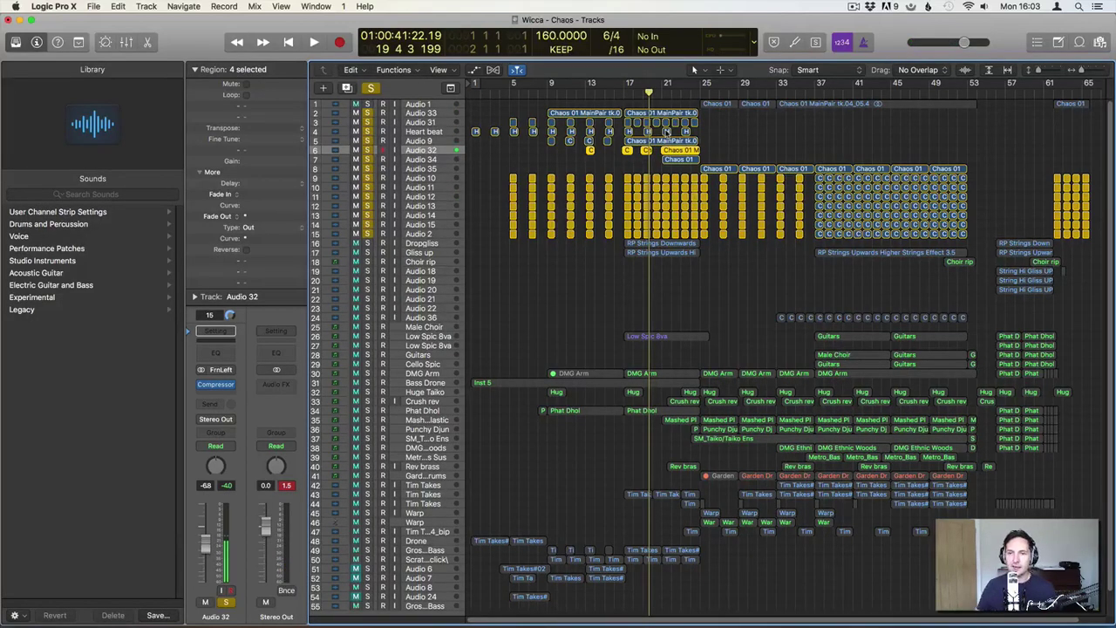
pyautogui.press('space')
pyautogui.press('space')
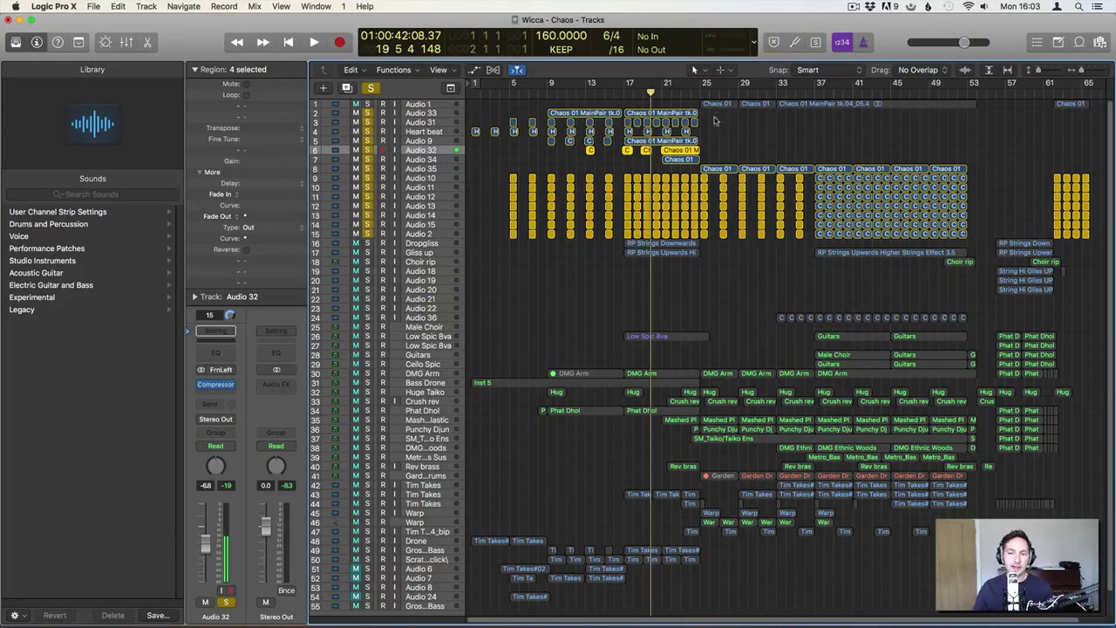
# Clear the region selection and audition the soloed tracks from about bar 22 to bar 24
pyautogui.click(723, 125)
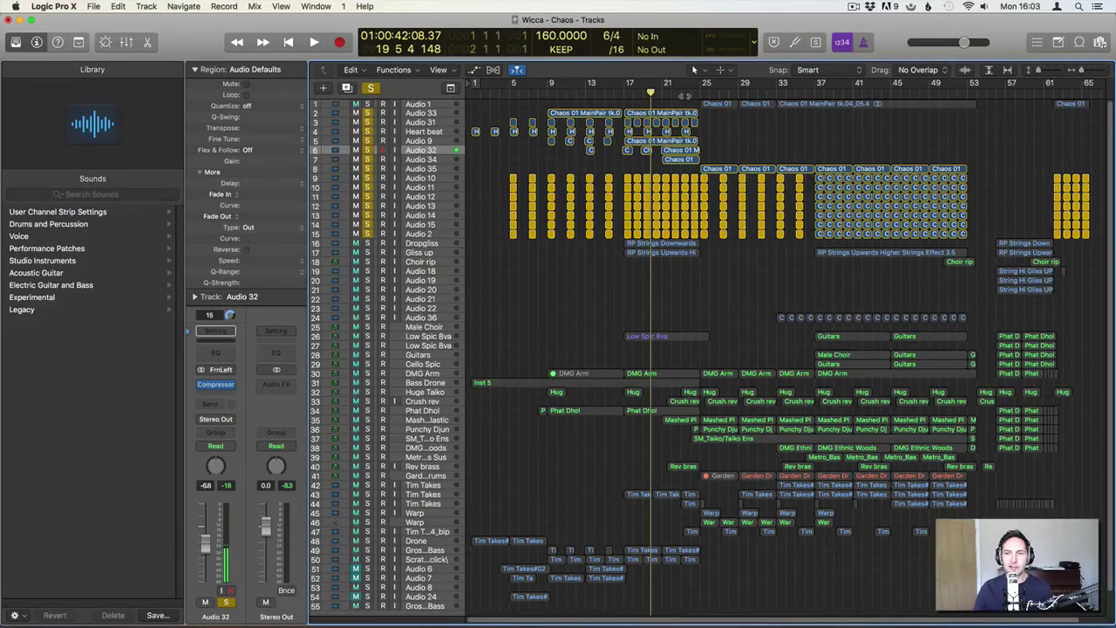
pyautogui.doubleClick(677, 90)
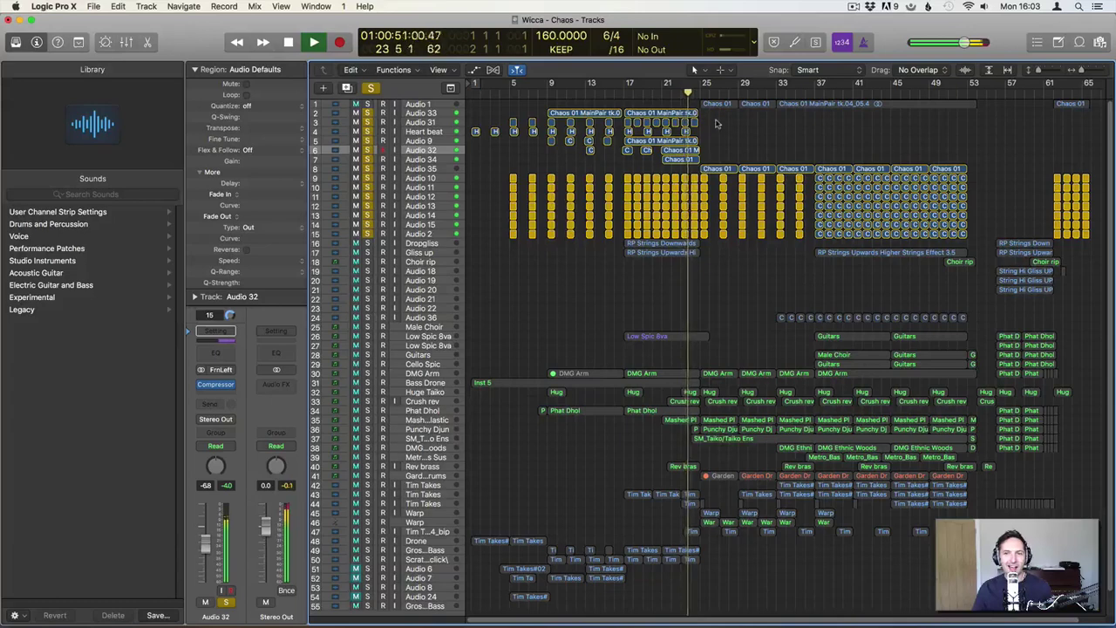
pyautogui.press('space')
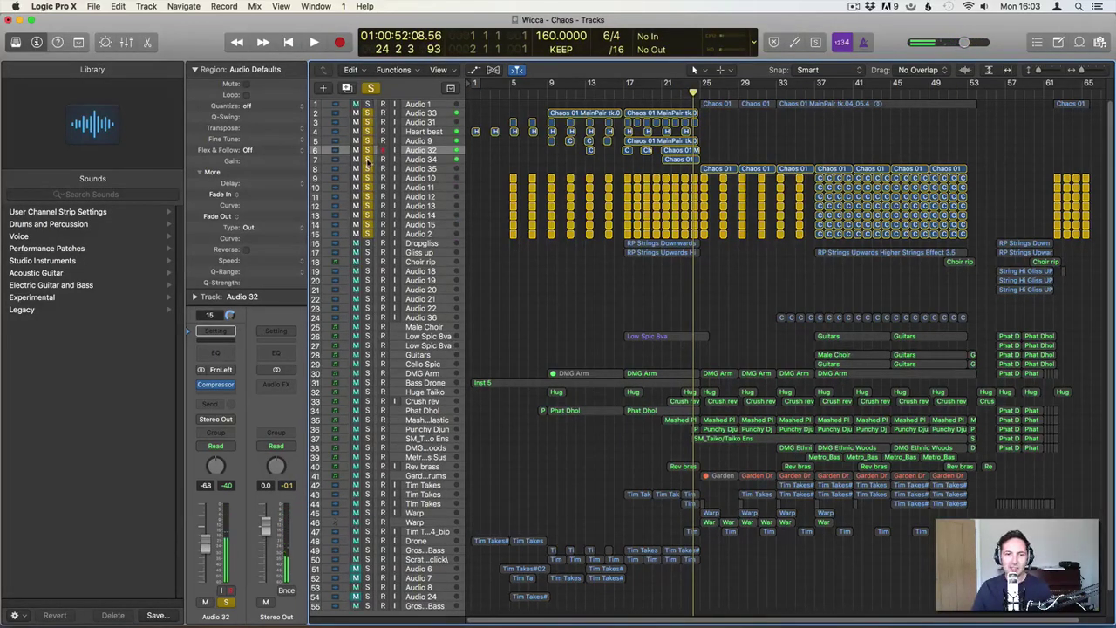
# Show the Audio 34 channel strip, deselect its region, and briefly continue playback in bar 24
pyautogui.click(426, 160)
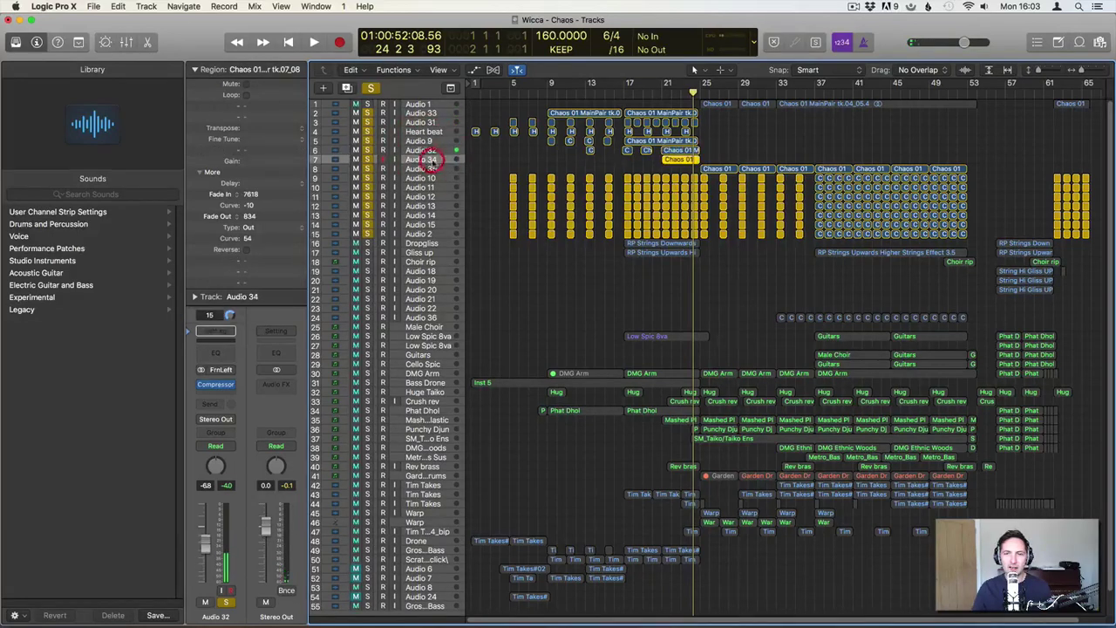
pyautogui.click(612, 163)
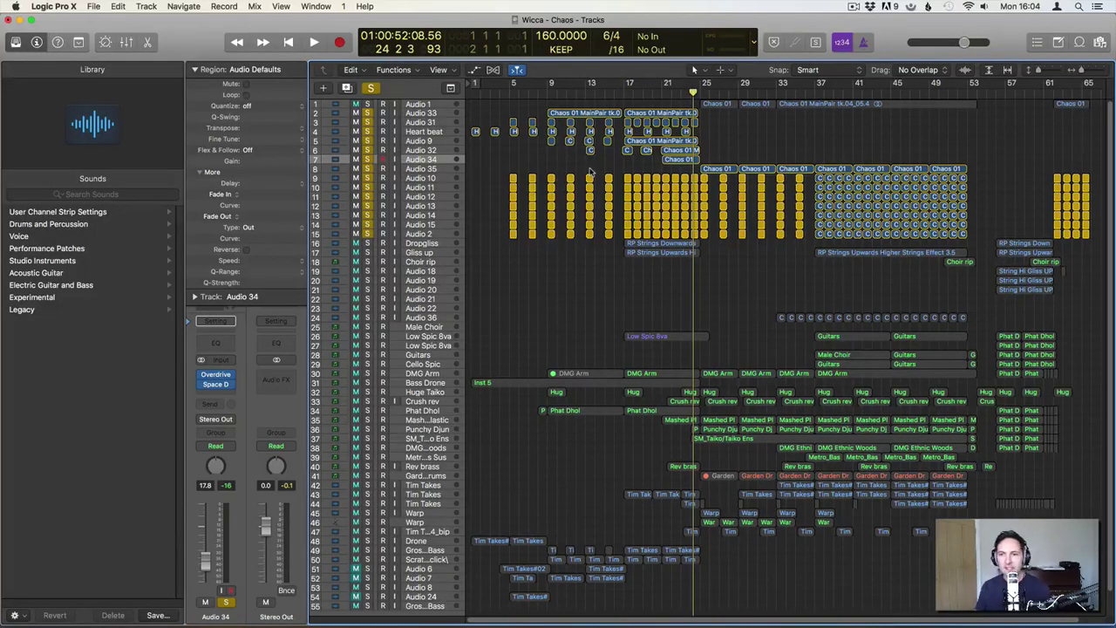
pyautogui.press('space')
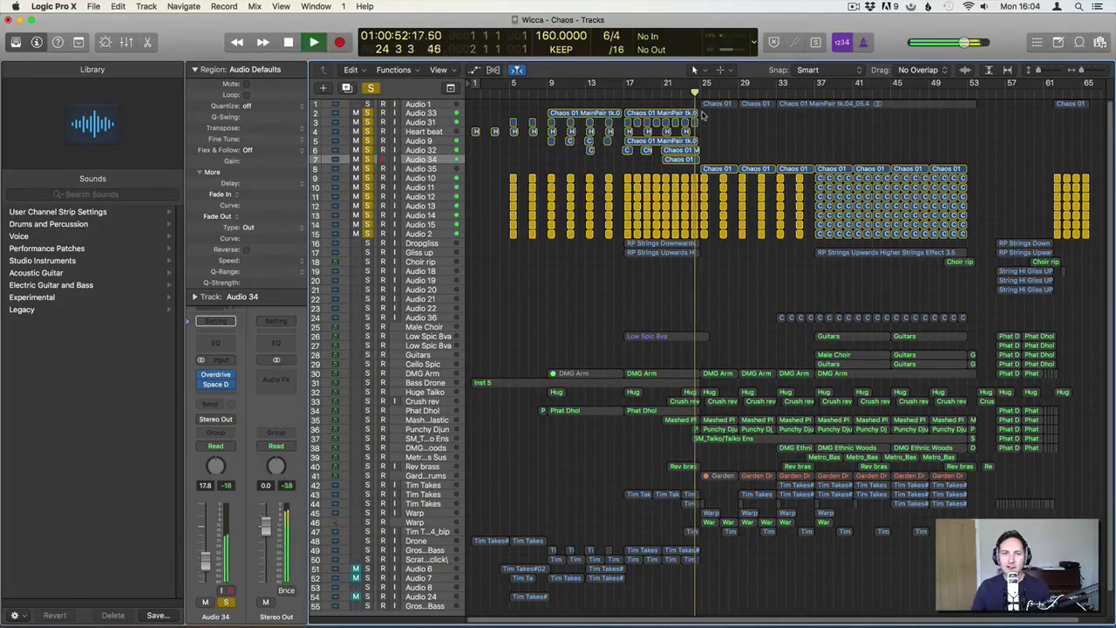
pyautogui.press('space')
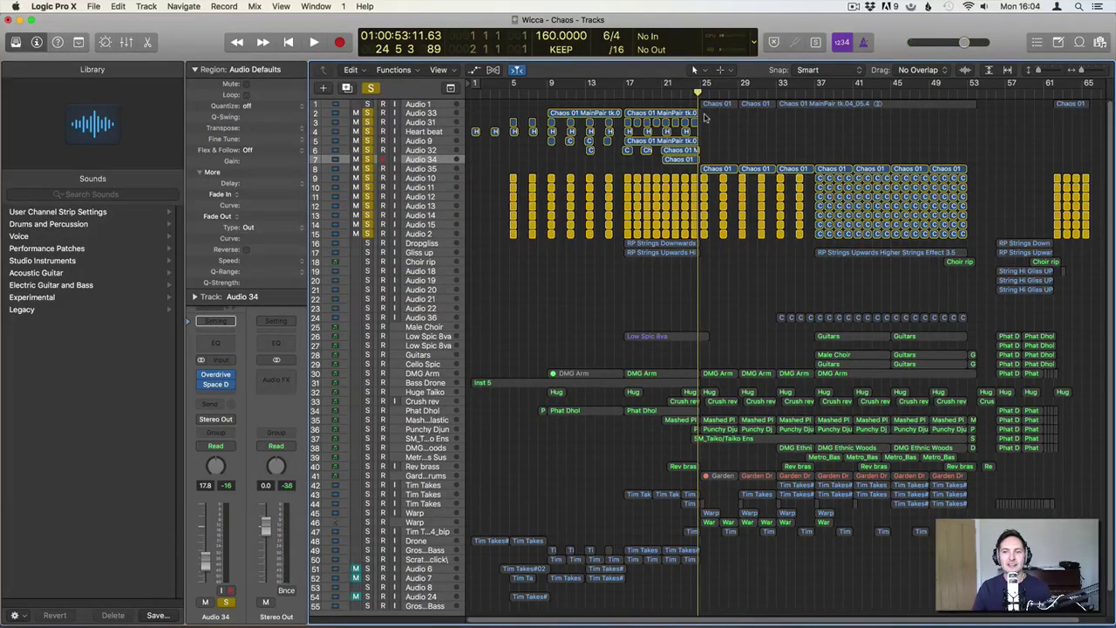
# Play the soloed tracks on to bar 27 and clear the solos from Audio 33 through Audio 2
pyautogui.press('space')
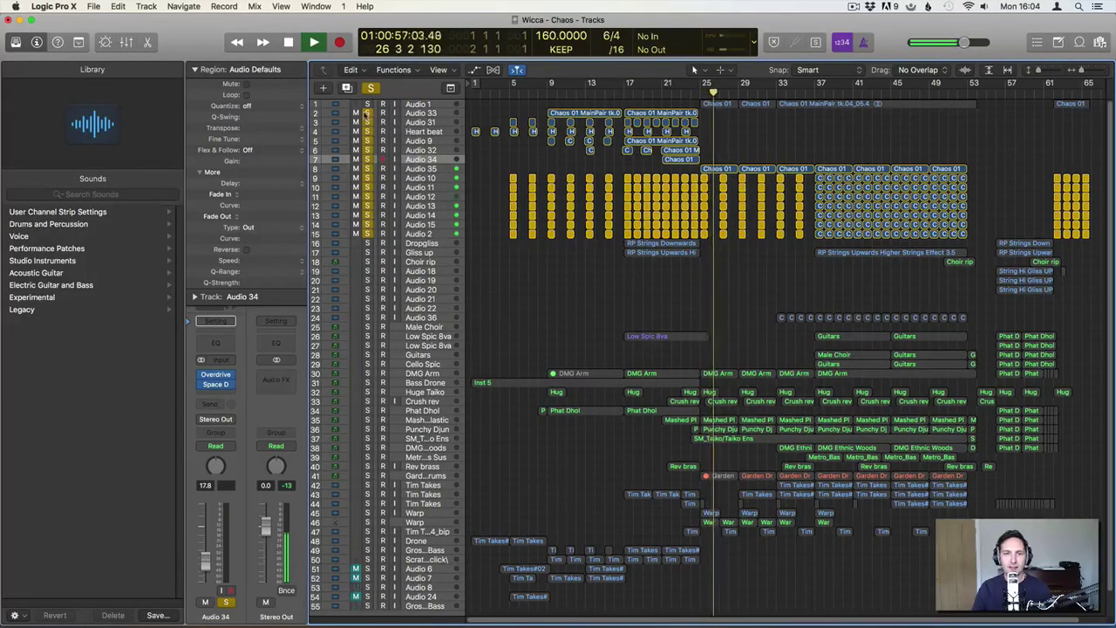
pyautogui.press('space')
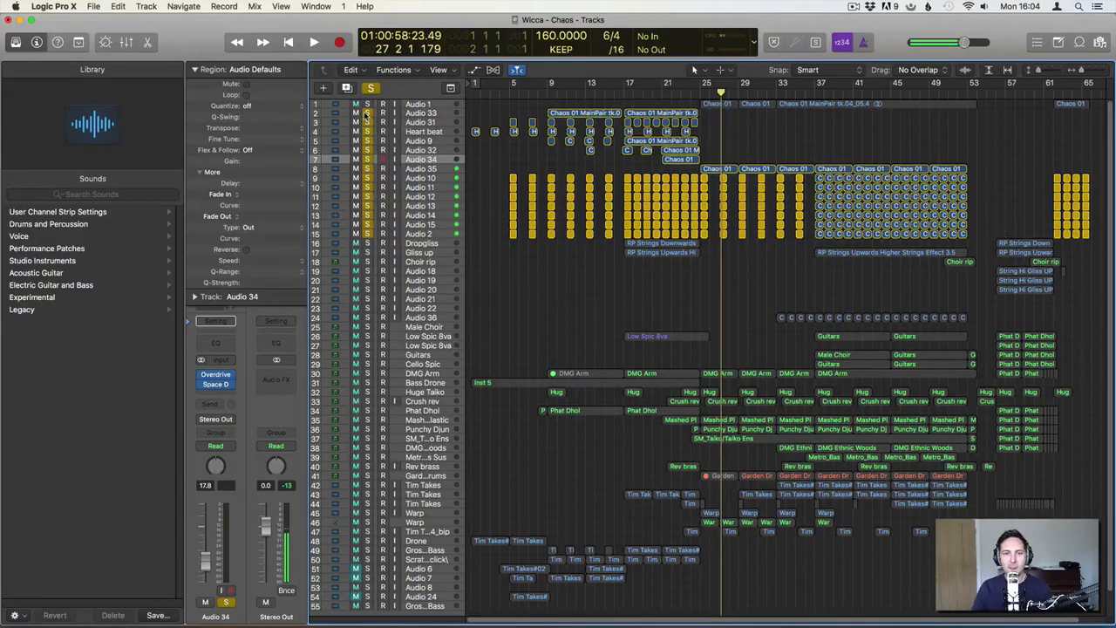
pyautogui.moveTo(366, 114); pyautogui.dragTo(370, 231)
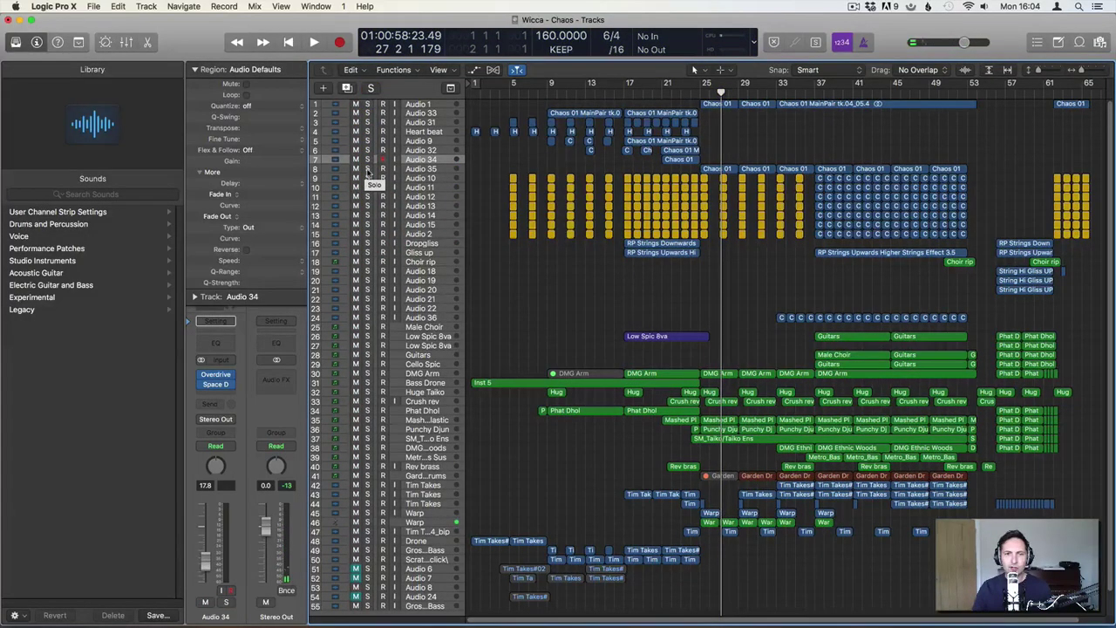
# Solo Audio 35 and audition it from bar 25 to bar 28, clearing its solo and region selection at the end
pyautogui.click(367, 169)
pyautogui.press('space')
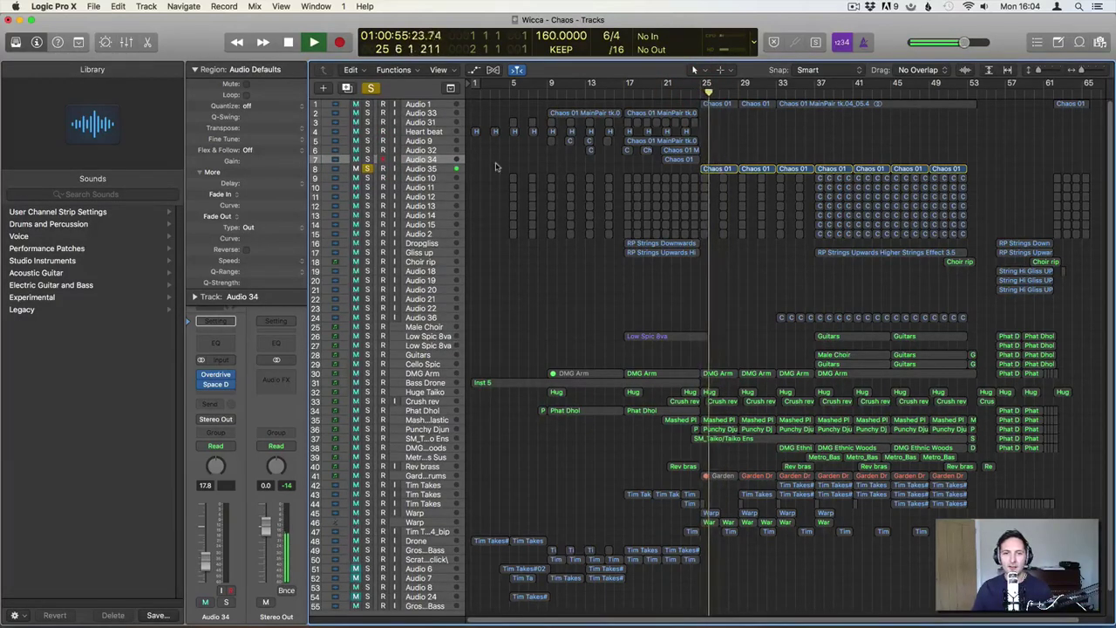
pyautogui.click(427, 171)
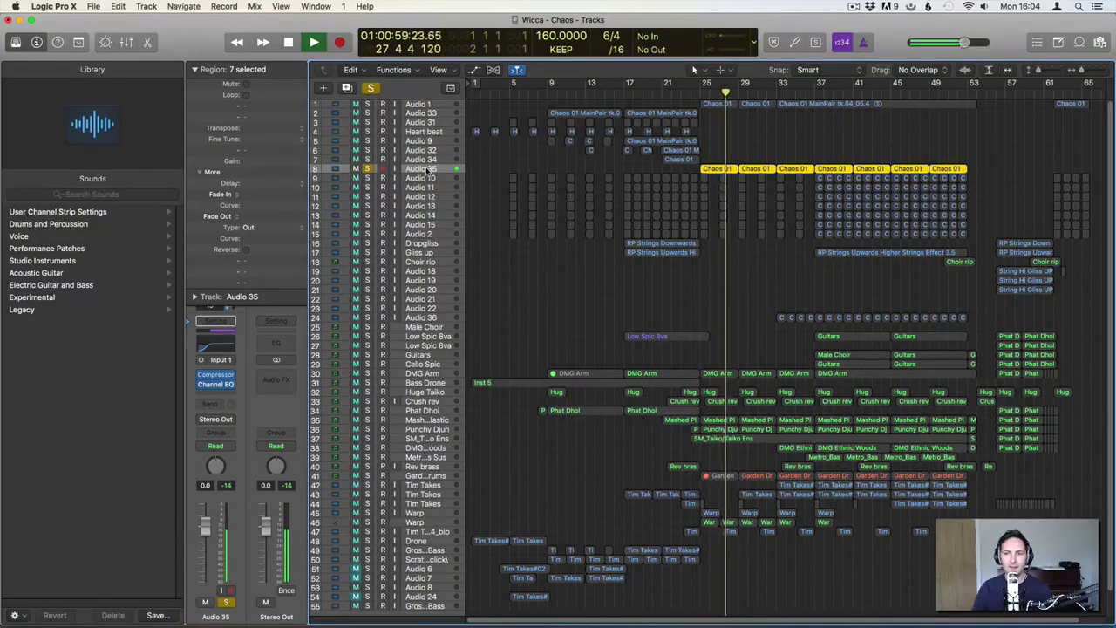
pyautogui.click(367, 169)
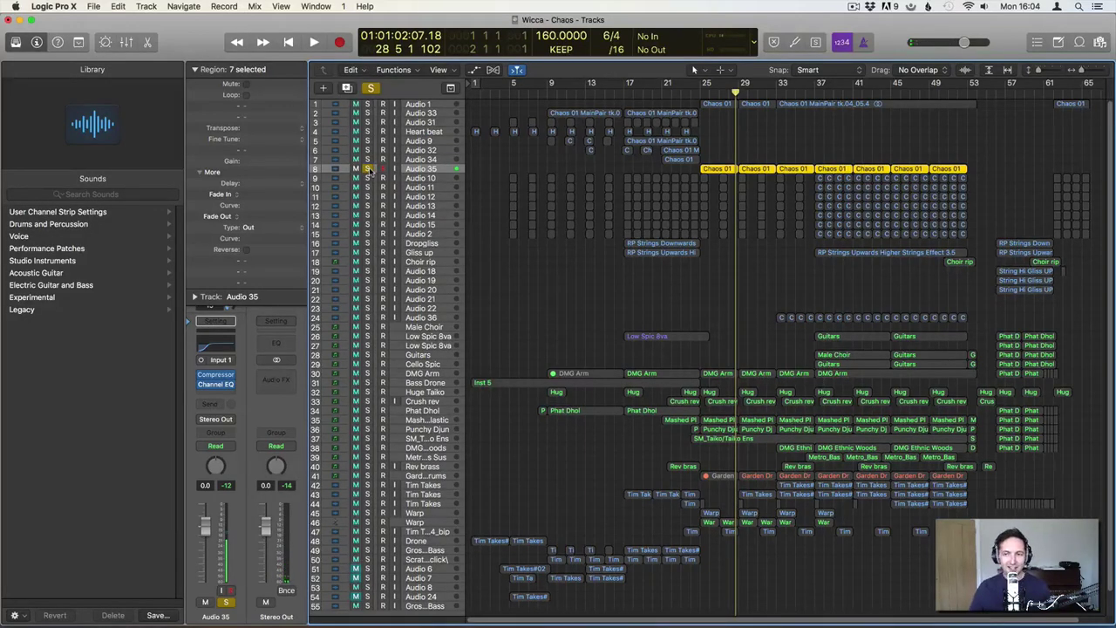
pyautogui.click(367, 169)
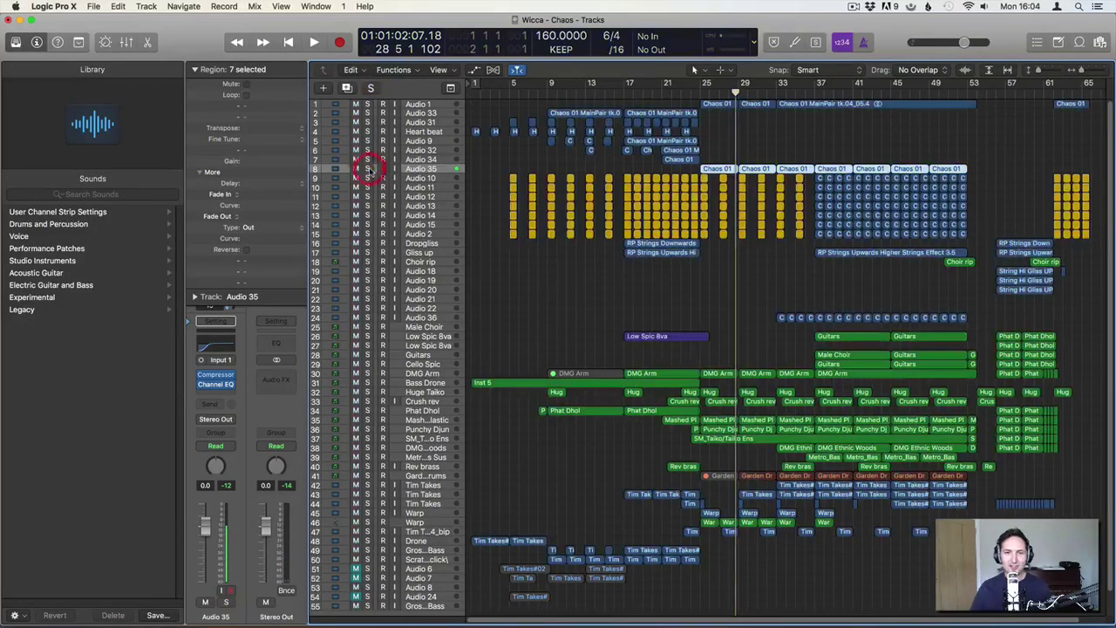
pyautogui.click(590, 157)
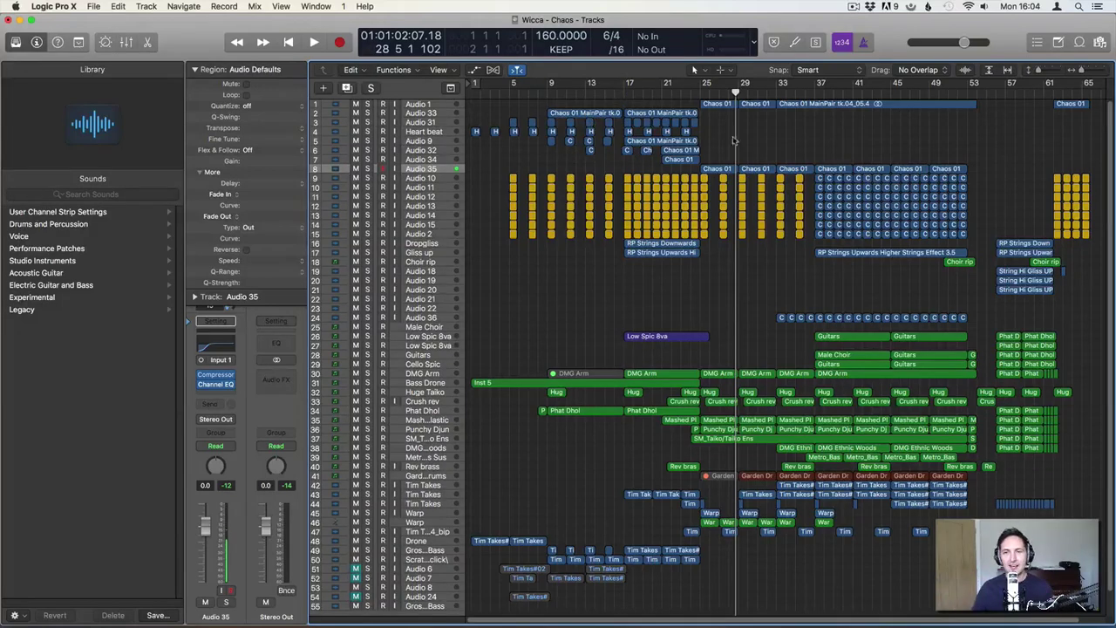
# Inspect the first Audio 35 region in the audio file editor, deselect it and close the editor
pyautogui.doubleClick(710, 169)
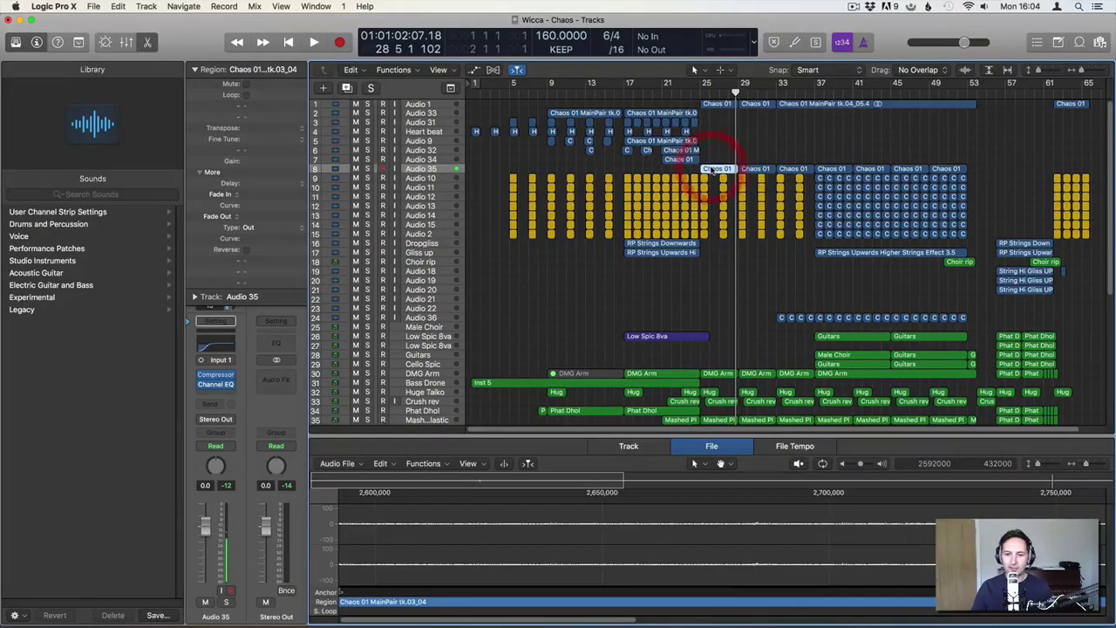
pyautogui.click(711, 170)
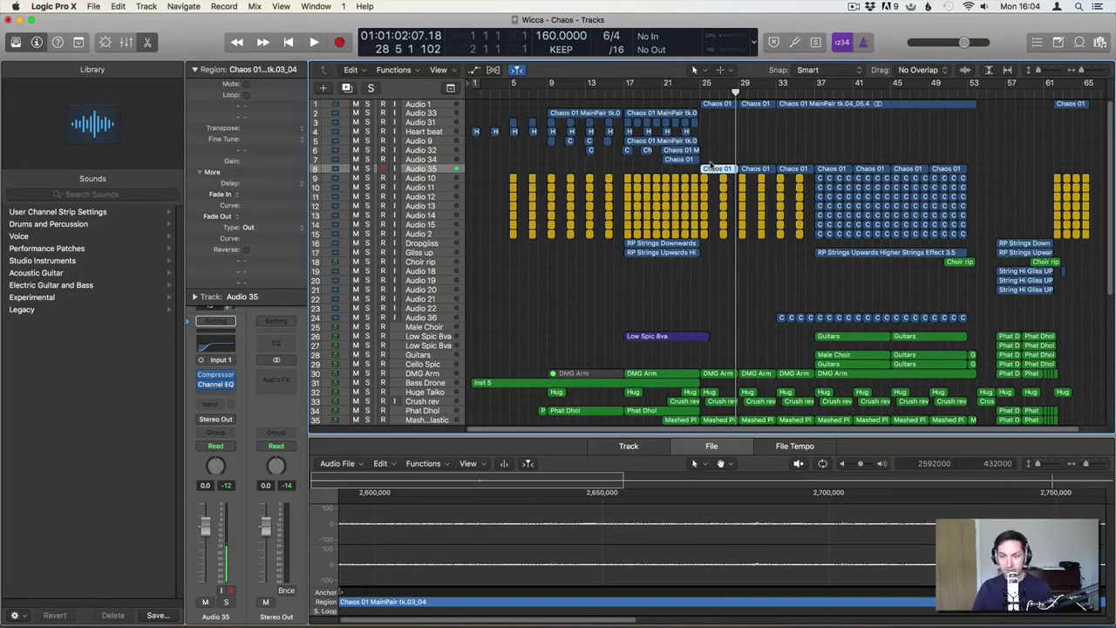
pyautogui.click(715, 159)
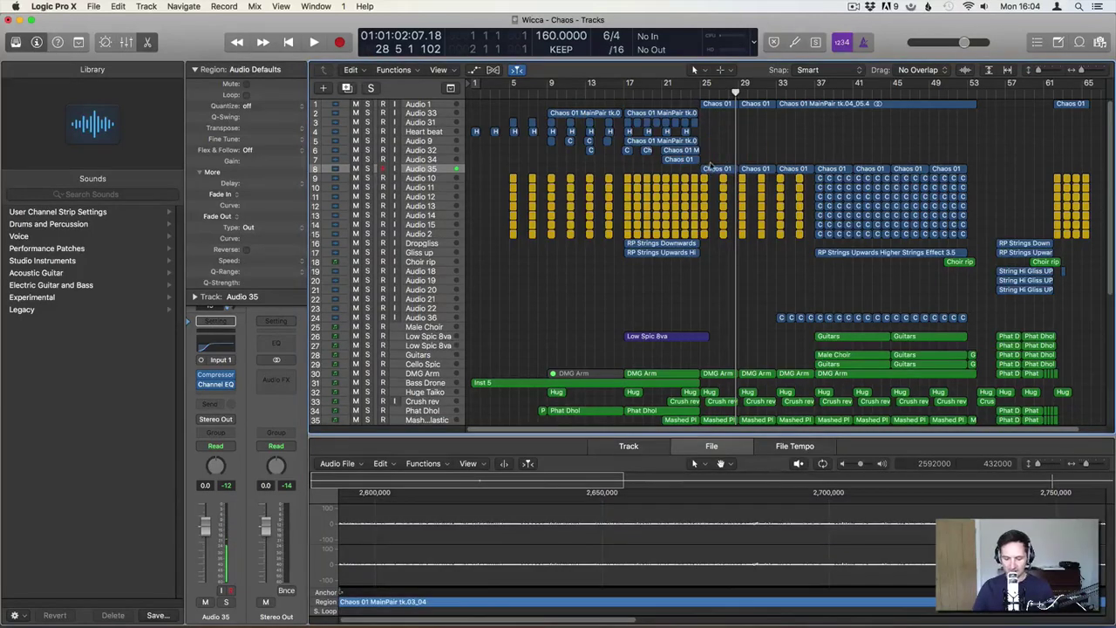
pyautogui.press('e')
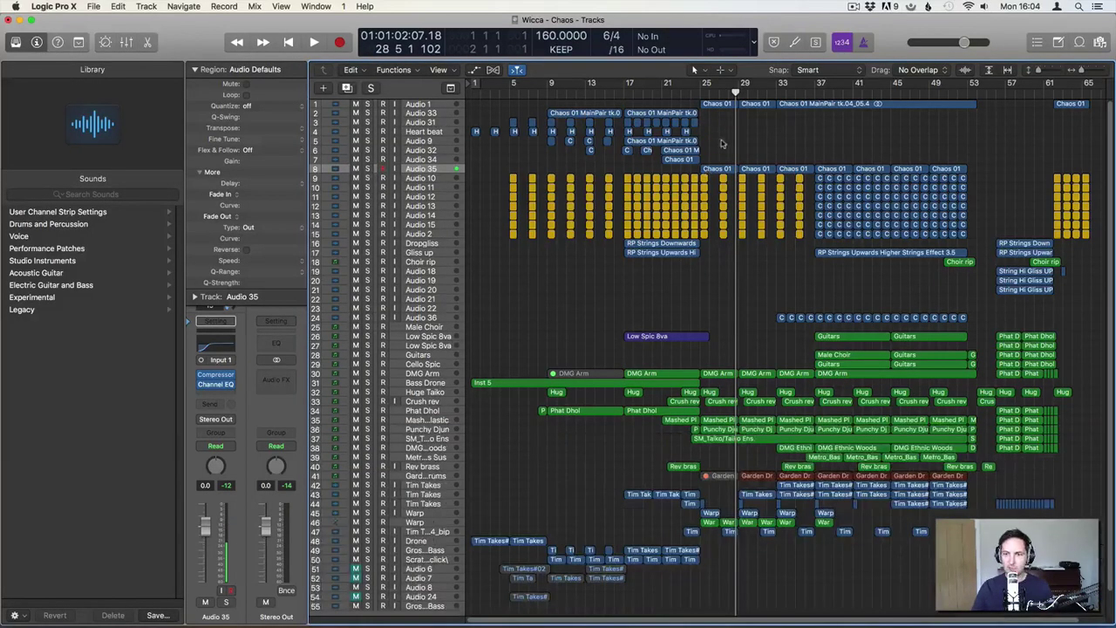
# Solo Audio 35 through Dropgliss and audition them from bar 25, comparing the mix with Audio 35's solo off and on
pyautogui.click(706, 90)
pyautogui.press('space')
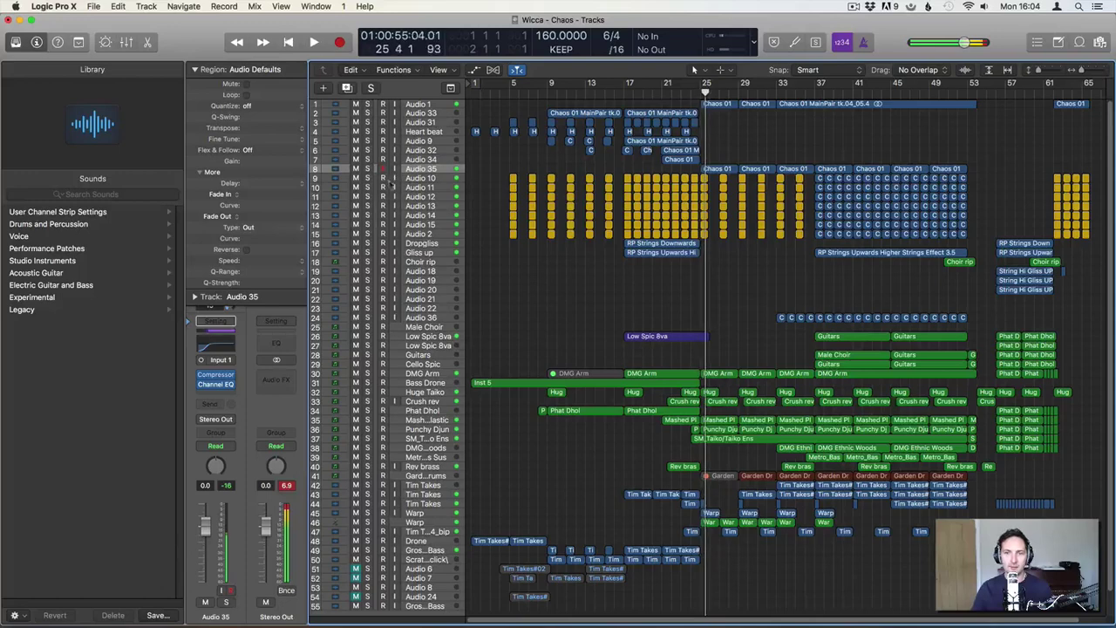
pyautogui.moveTo(367, 169); pyautogui.dragTo(370, 246)
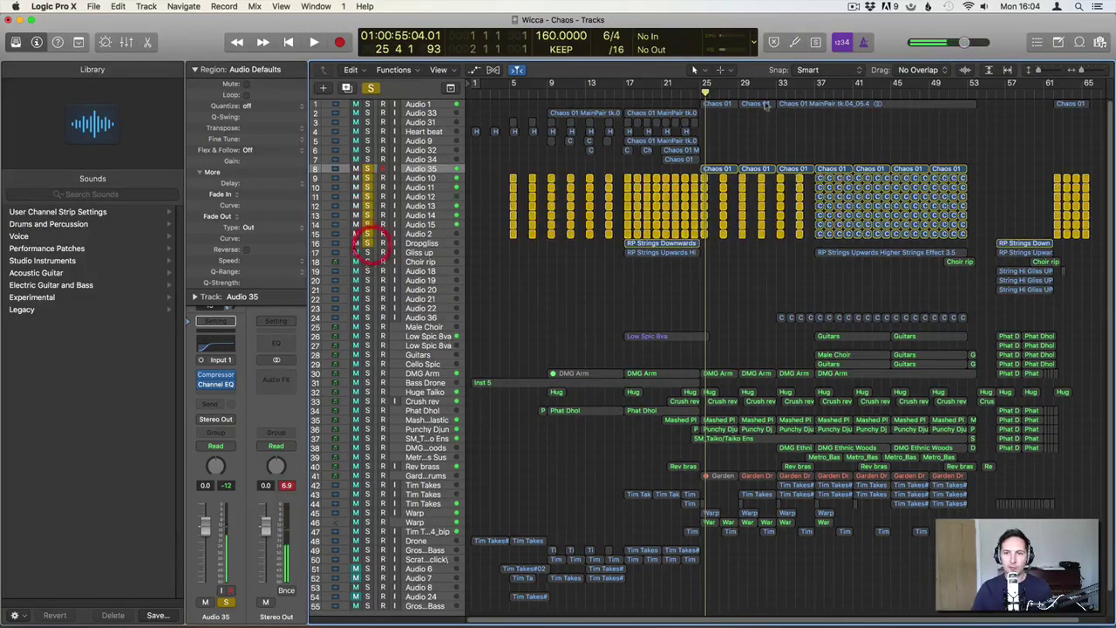
pyautogui.click(708, 92)
pyautogui.press('space')
pyautogui.click(368, 170)
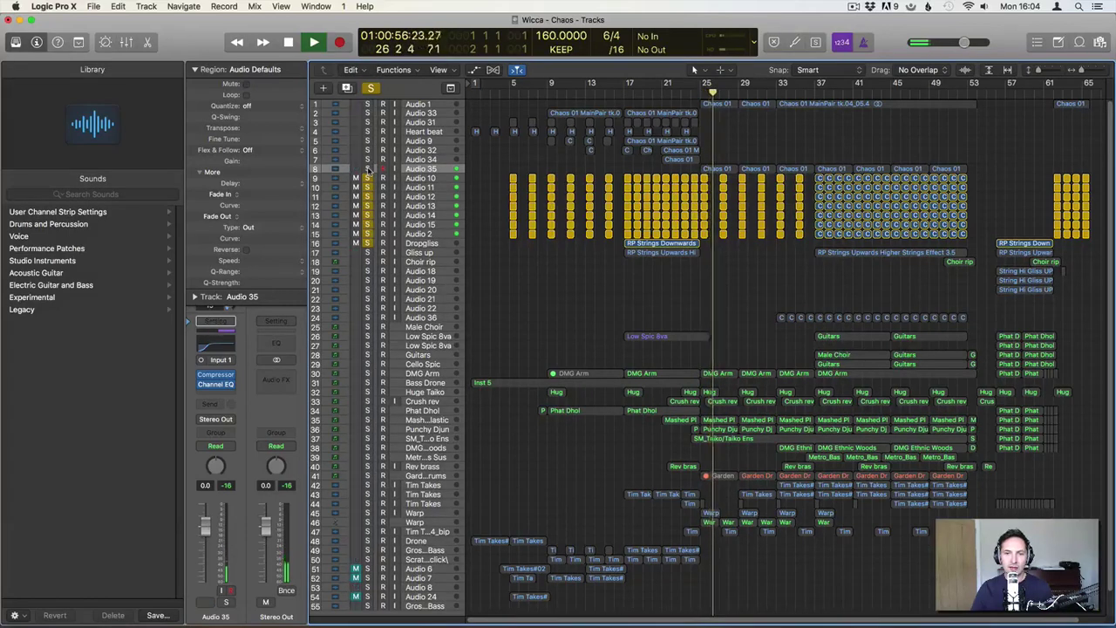
pyautogui.click(367, 169)
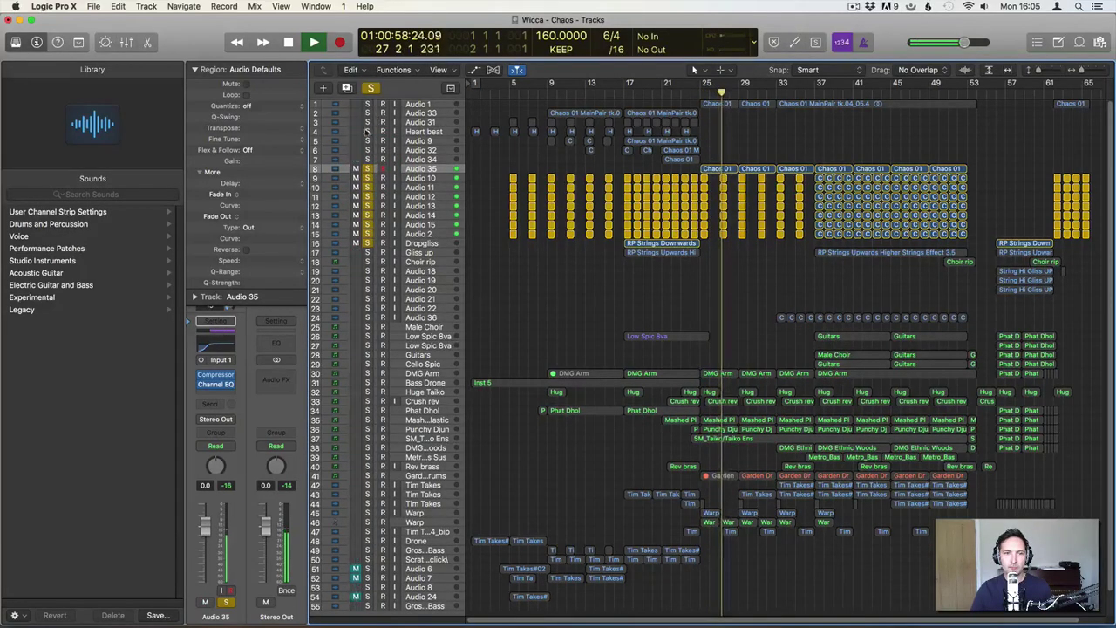
# Switch the solo from Audio 10 through Dropgliss to Audio 1, show its channel strip, and audition up to bar 30
pyautogui.moveTo(367, 177); pyautogui.dragTo(367, 244)
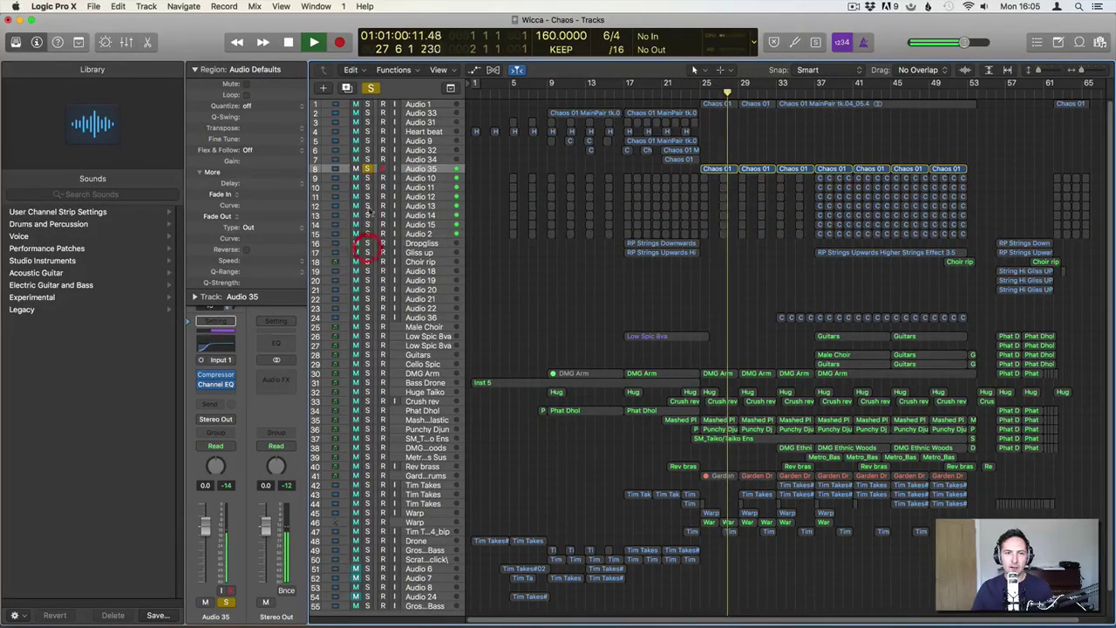
pyautogui.click(367, 104)
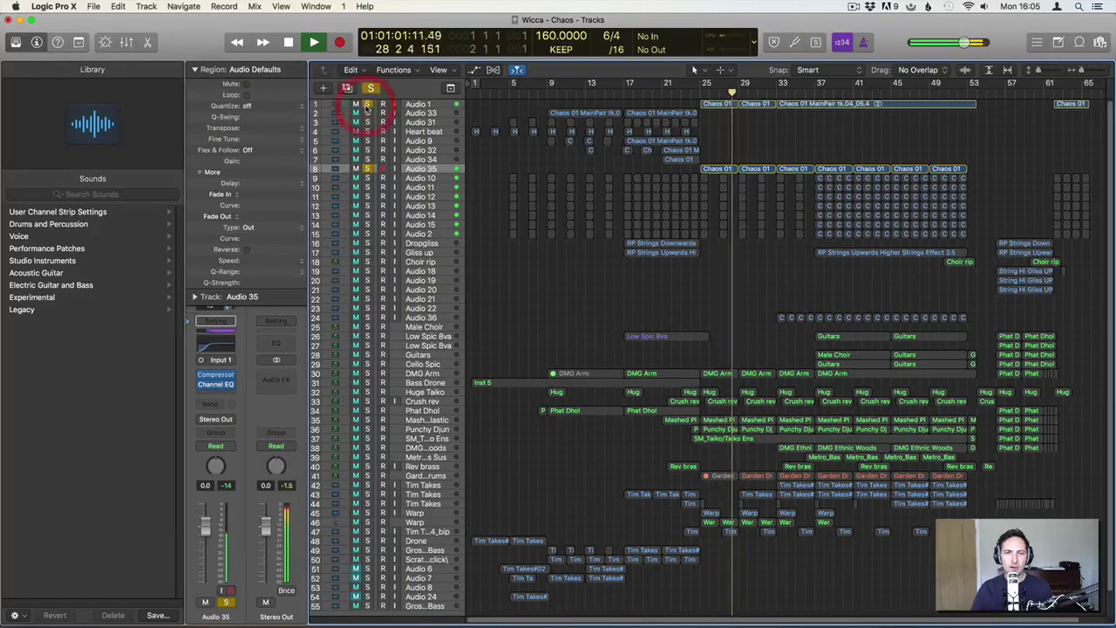
pyautogui.click(417, 105)
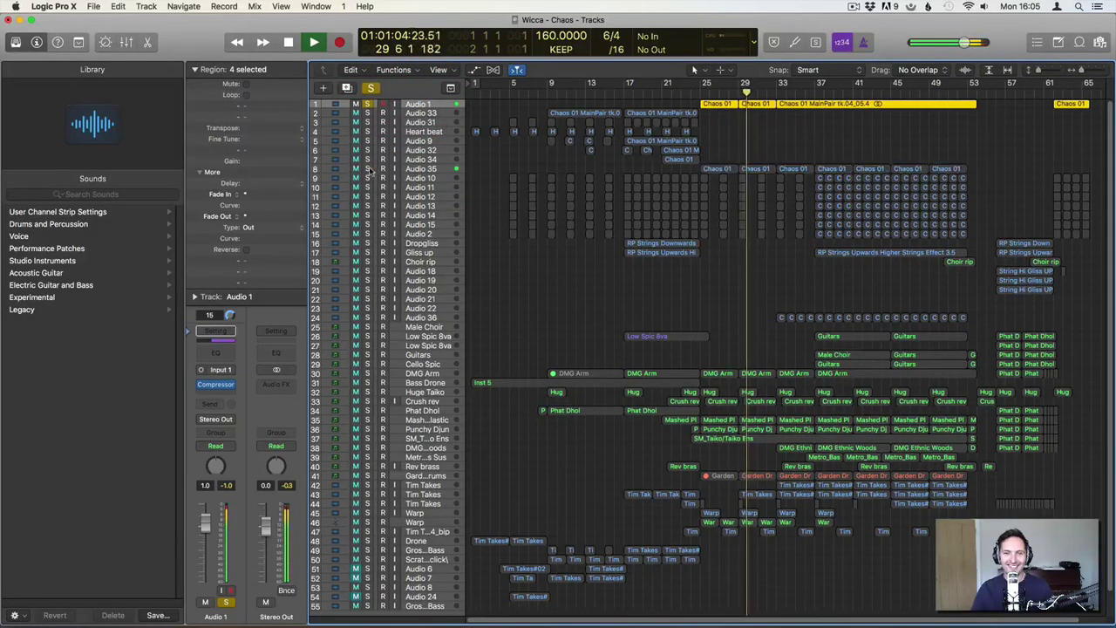
pyautogui.press('space')
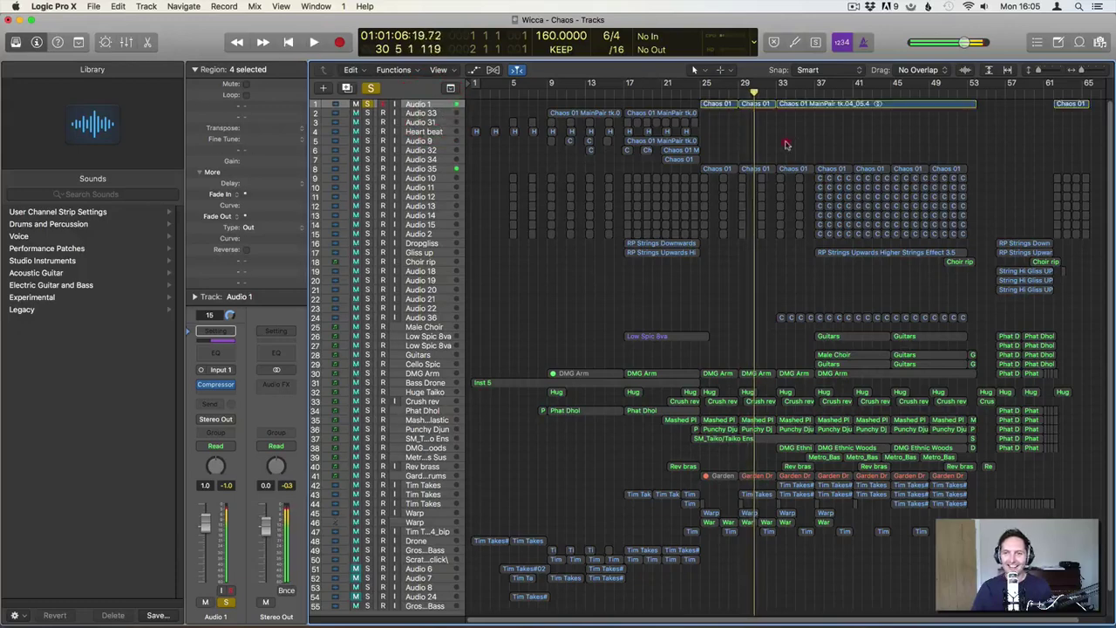
# Deselect the Audio 1 regions, play the track on to bar 31, and clear its solo
pyautogui.click(760, 145)
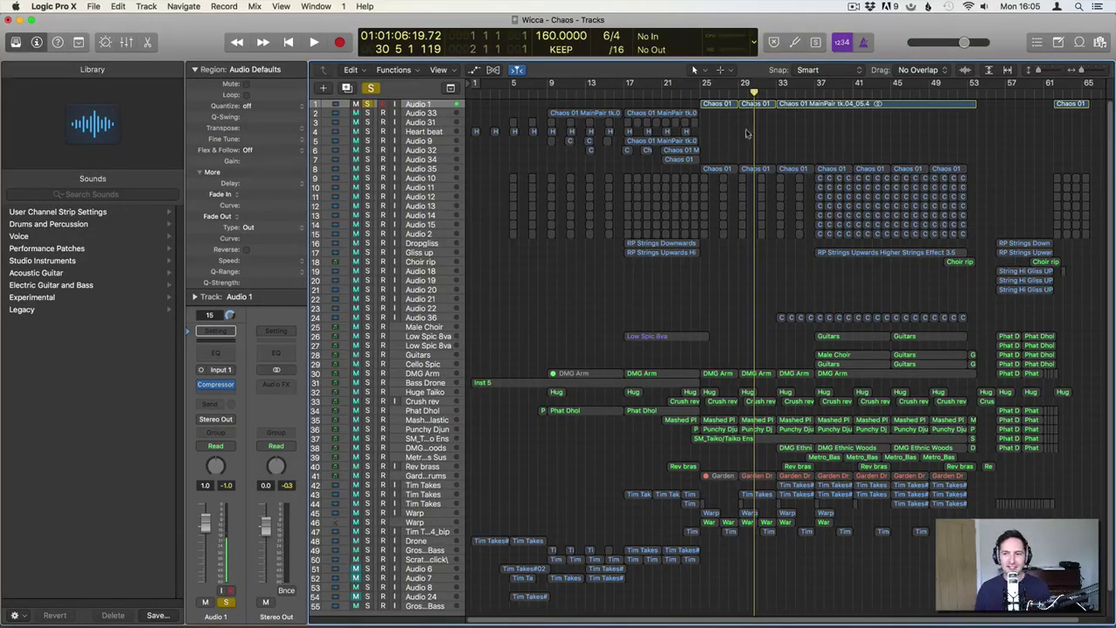
pyautogui.press('space')
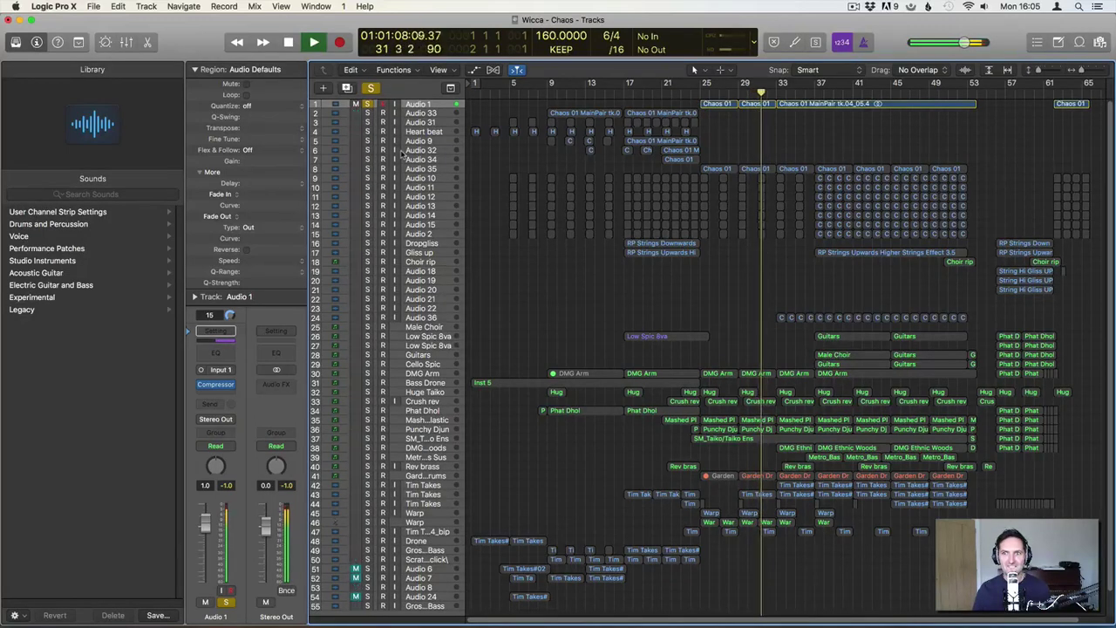
pyautogui.press('space')
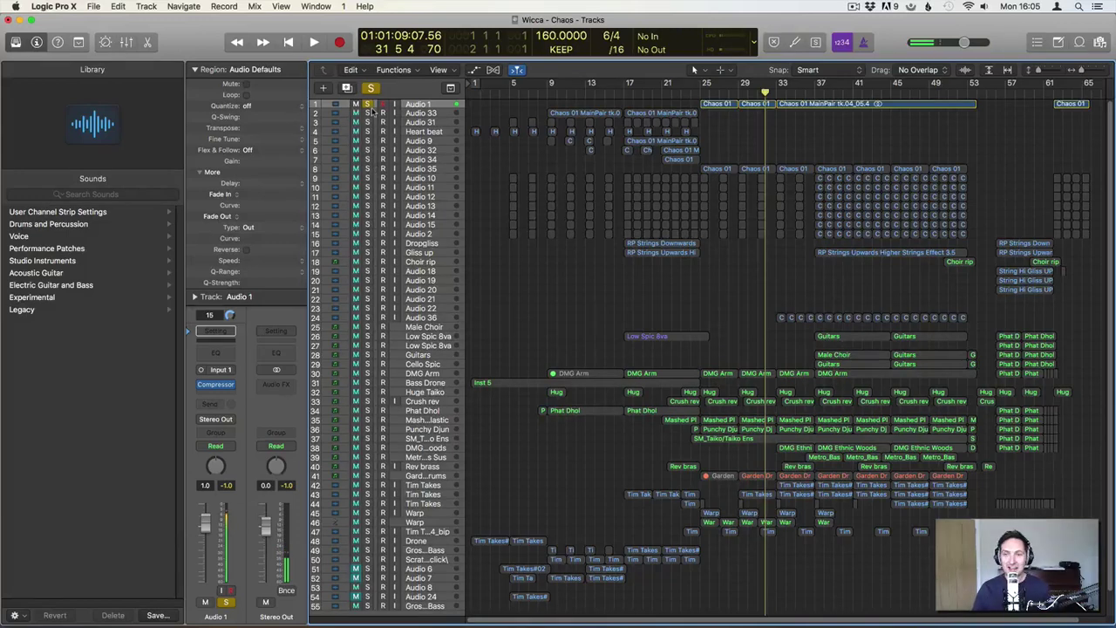
pyautogui.click(369, 104)
# Solo Audio 1 through Gliss up and start playback from bar 37
pyautogui.click(815, 93)
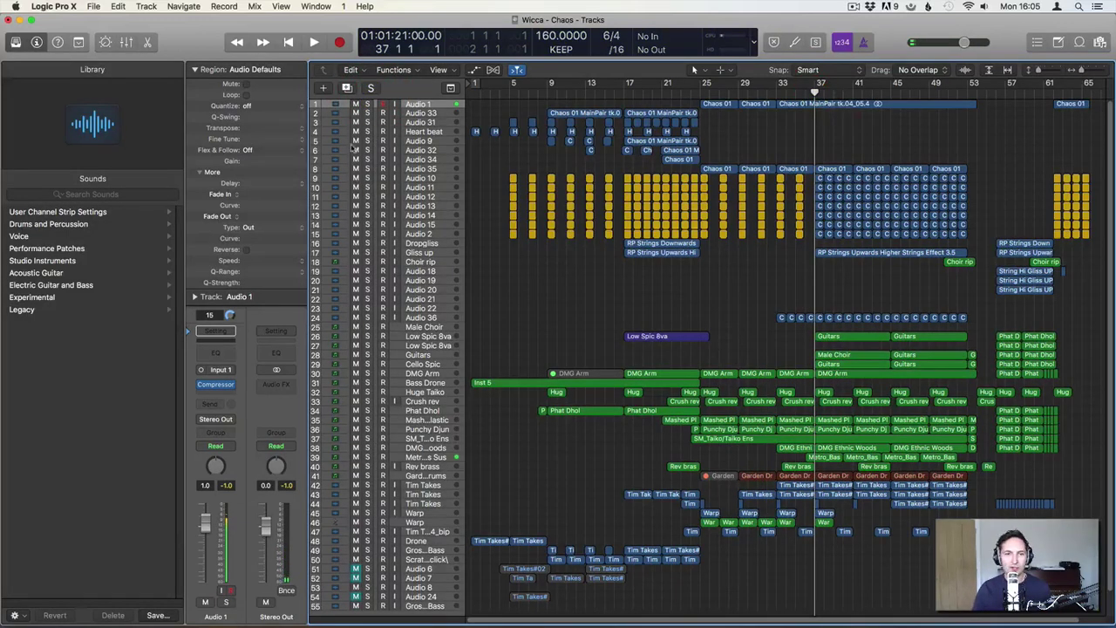
pyautogui.moveTo(368, 237); pyautogui.dragTo(367, 103)
pyautogui.press('space')
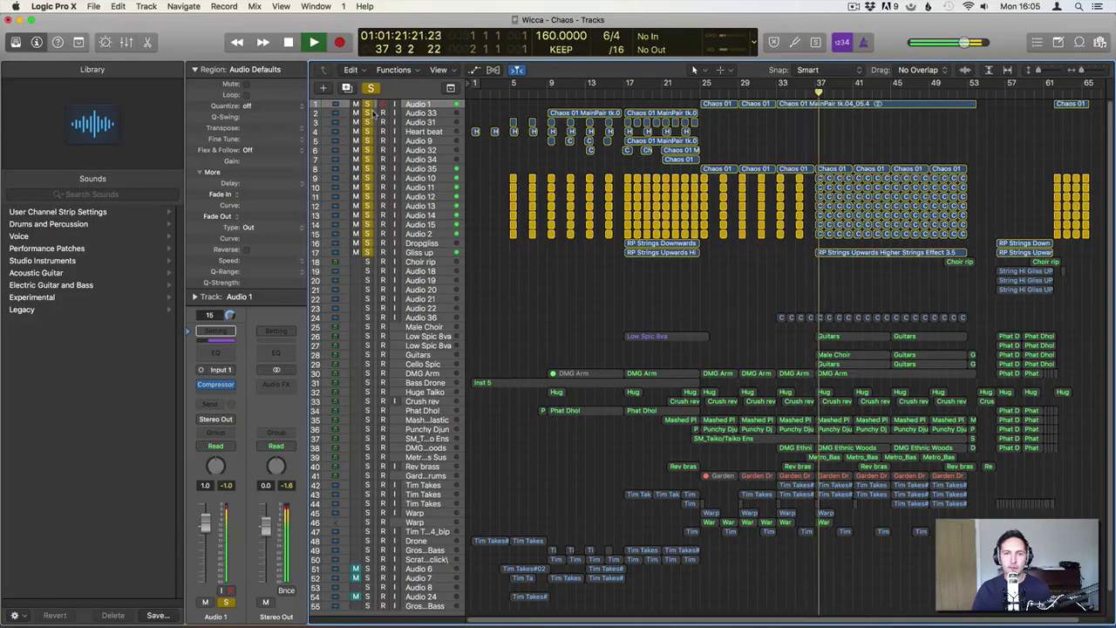
# Unsolo Gliss up, Dropgliss, Audio 1 and Audio 35 one by one while auditioning to bar 41, and clear the remaining solos
pyautogui.click(367, 252)
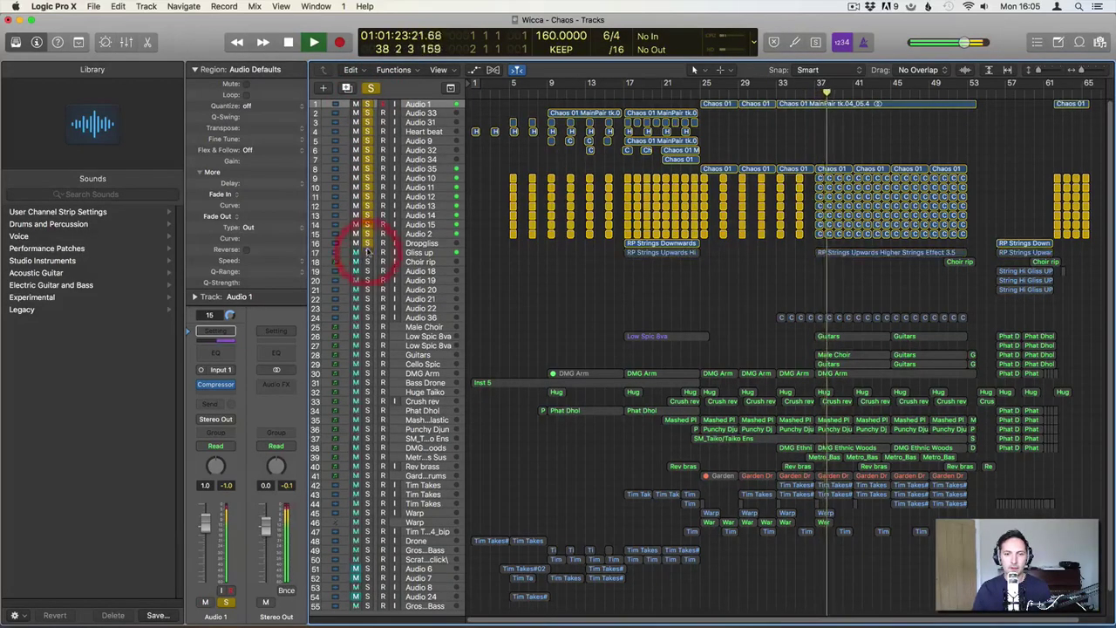
pyautogui.click(367, 242)
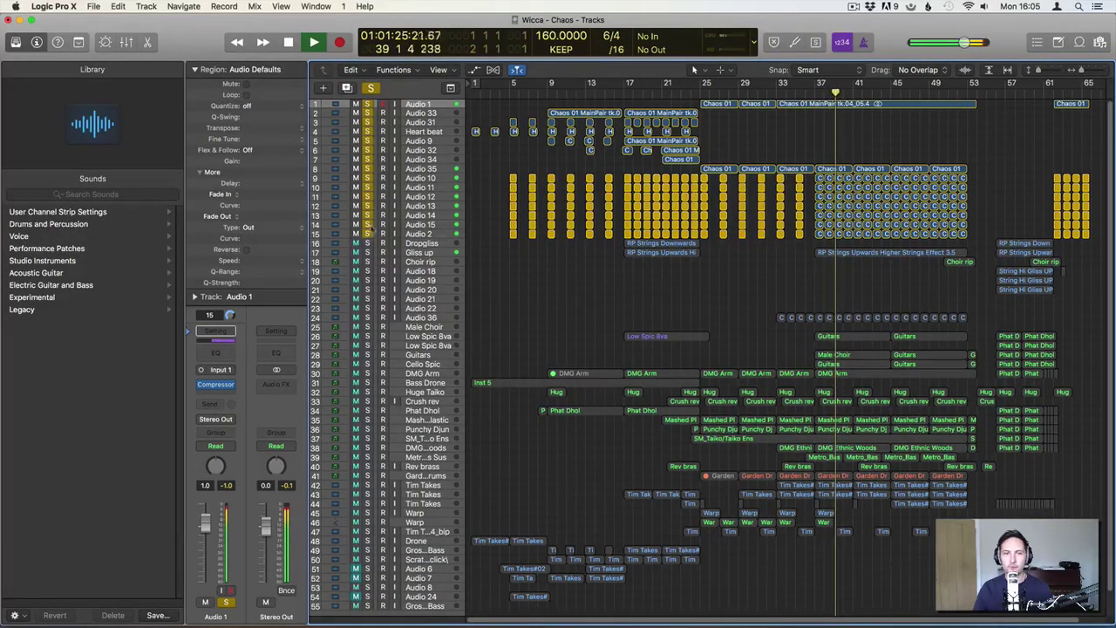
pyautogui.click(367, 104)
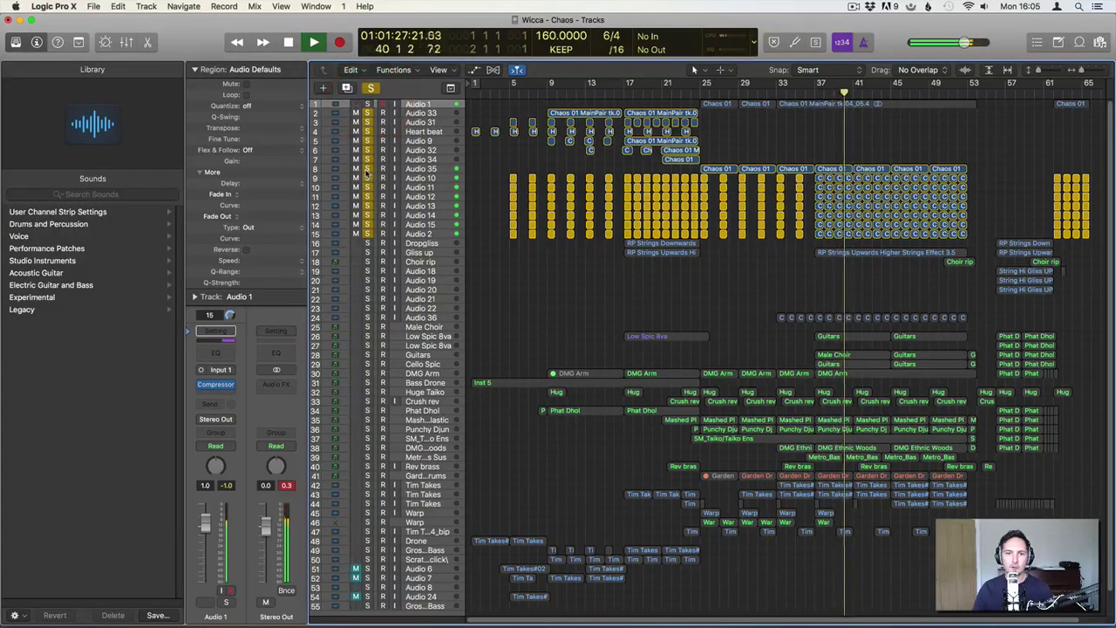
pyautogui.click(367, 168)
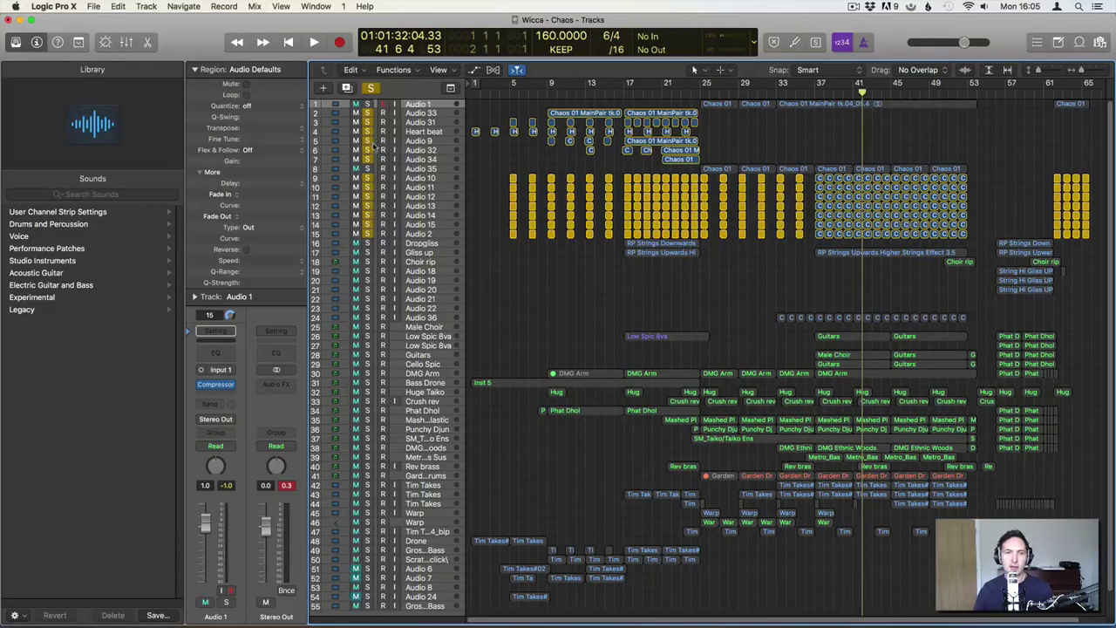
pyautogui.moveTo(367, 105); pyautogui.dragTo(368, 233)
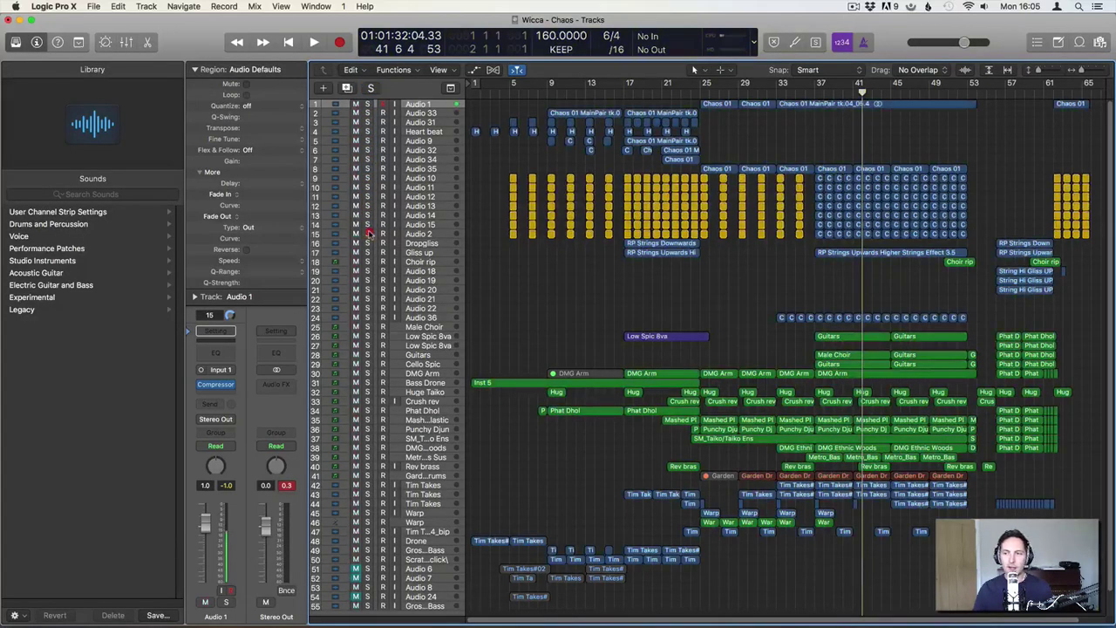
# Show the Gliss up track, solo it, and audition its upward string glissando from bar 17
pyautogui.click(414, 246)
pyautogui.keyDown('shift'); pyautogui.click(420, 252); pyautogui.keyUp('shift')
pyautogui.click(623, 91)
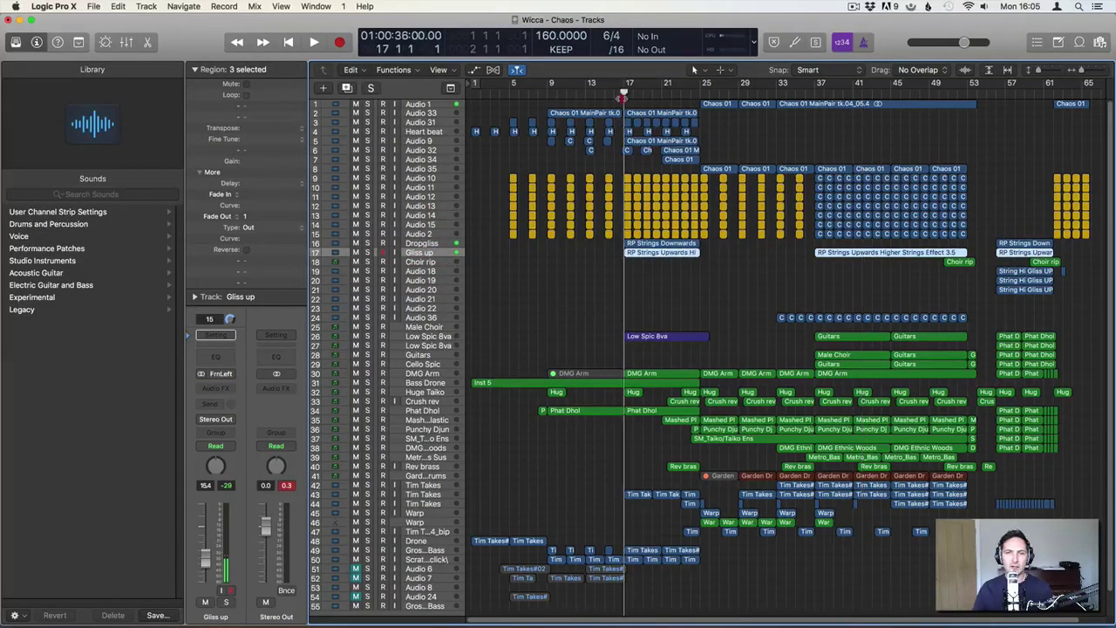
pyautogui.click(367, 252)
pyautogui.press('space')
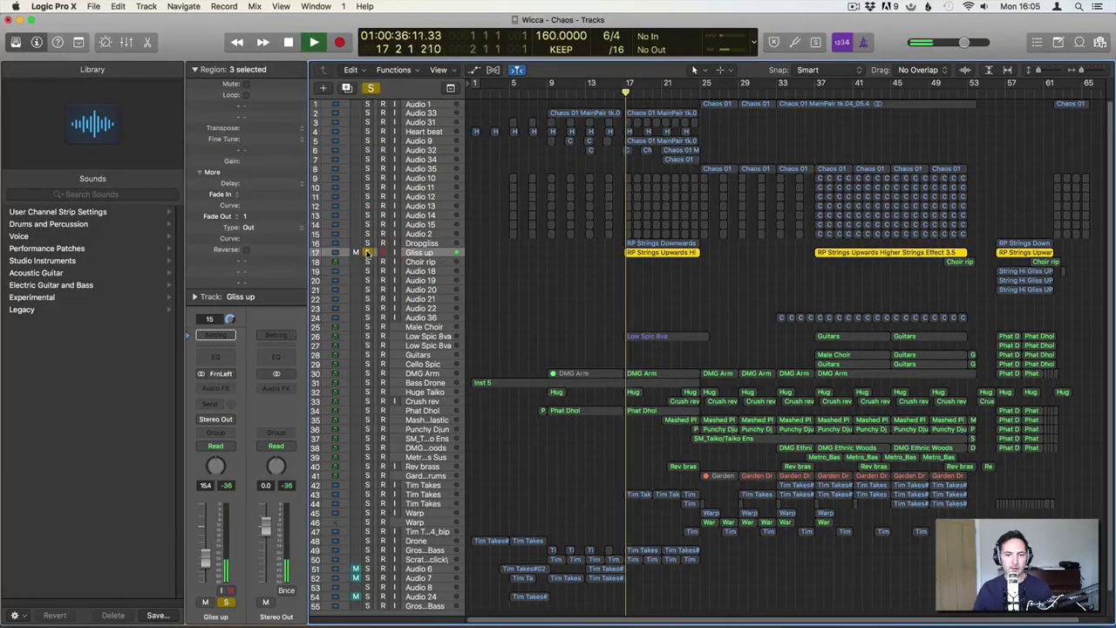
pyautogui.click(409, 253)
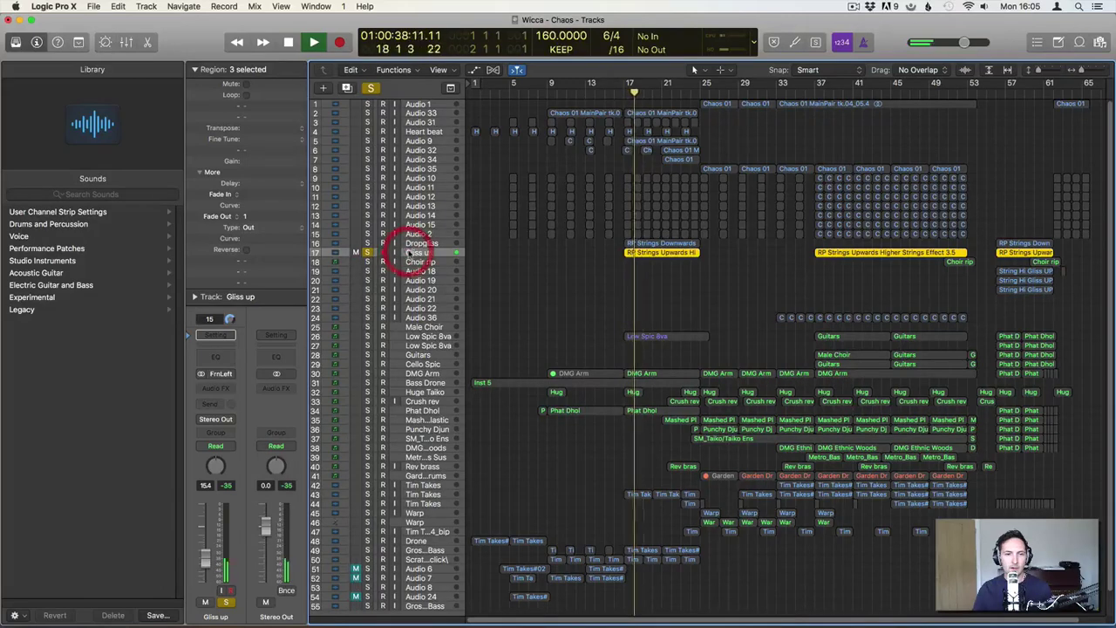
# Add Dropgliss to the solo, remove Gliss up from it, and audition the downward strings up to bar 23
pyautogui.click(367, 243)
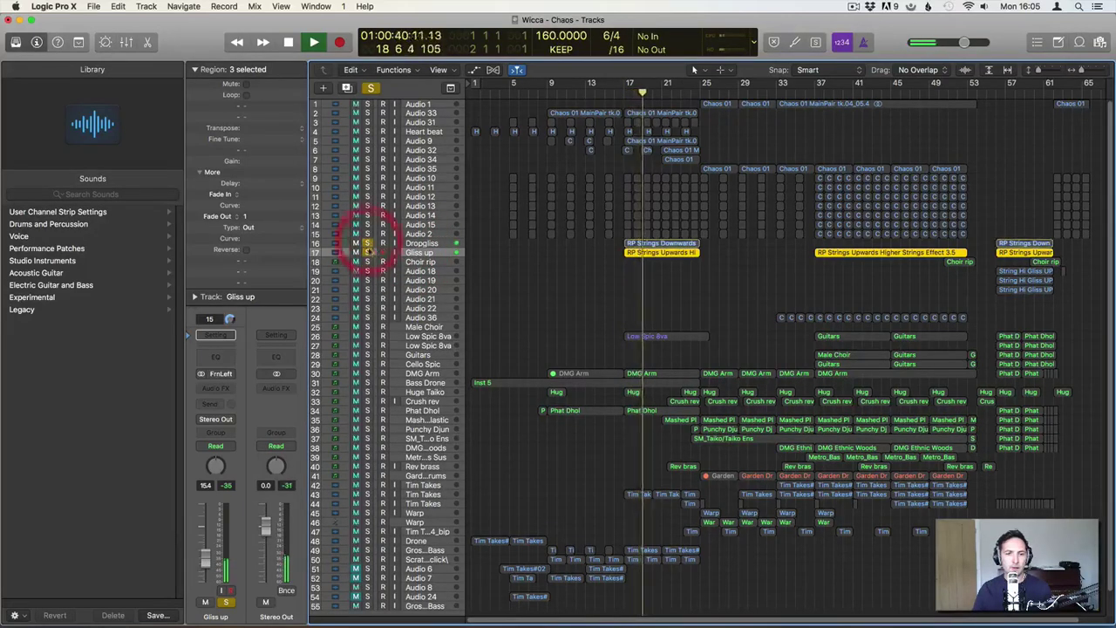
pyautogui.click(367, 252)
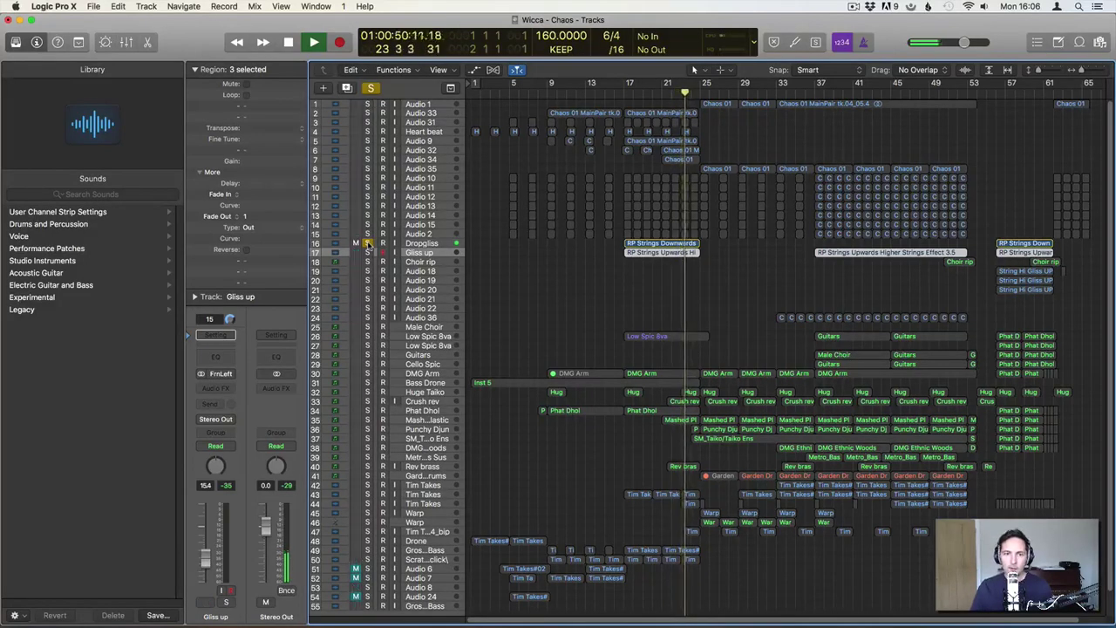
pyautogui.press('space')
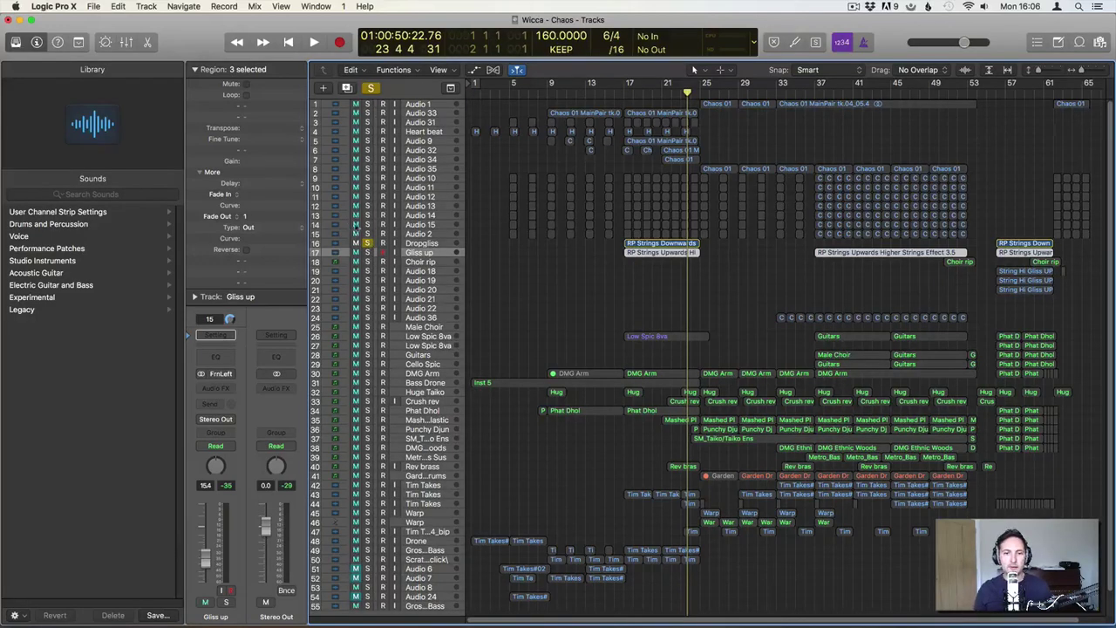
# Add Gliss up to the Dropgliss solo and audition both string glissandos together from bar 17 and from bar 37
pyautogui.click(367, 252)
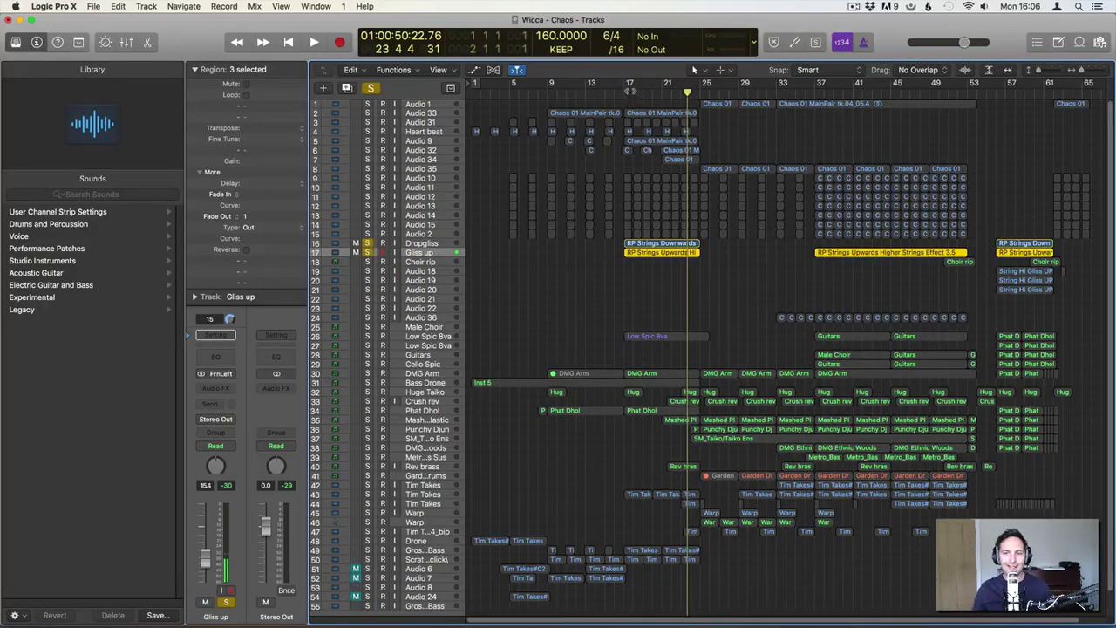
pyautogui.press('space')
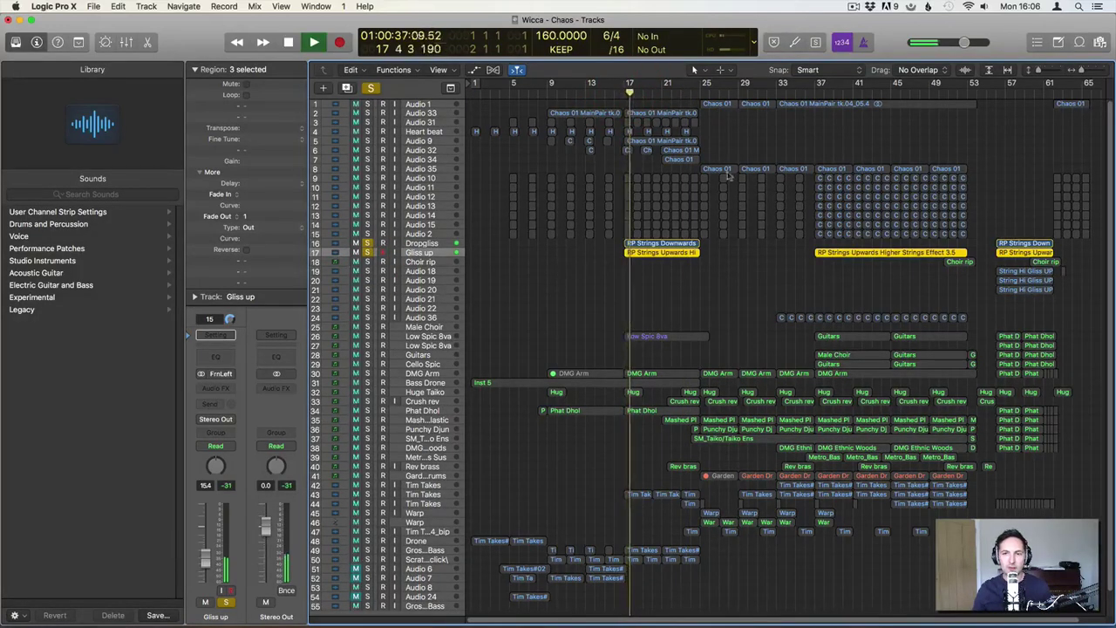
pyautogui.press('space')
pyautogui.click(817, 91)
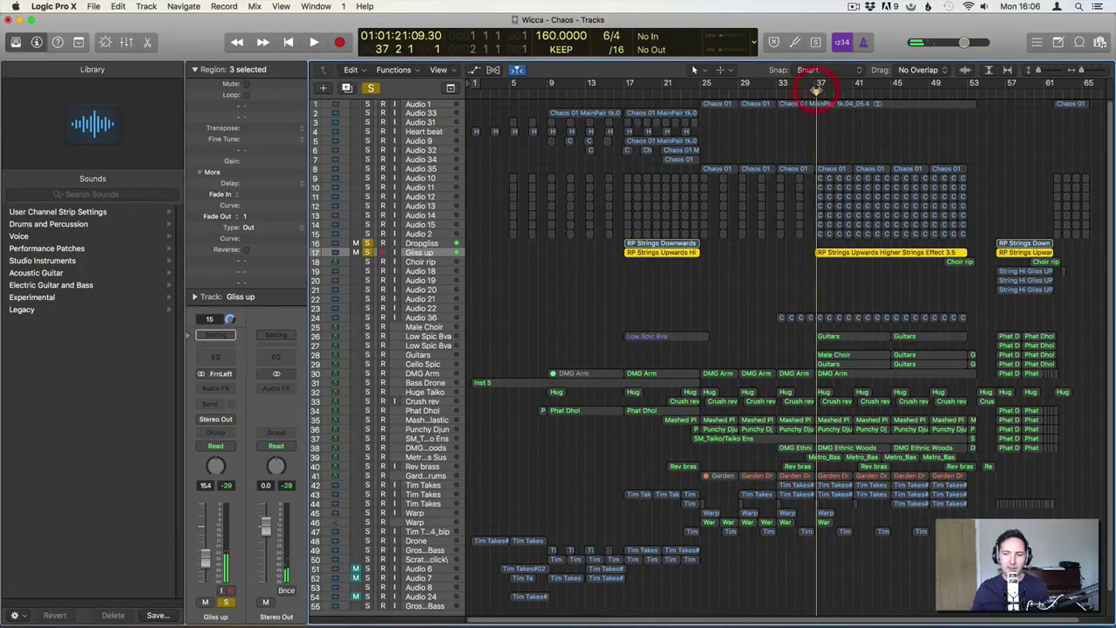
pyautogui.press('space')
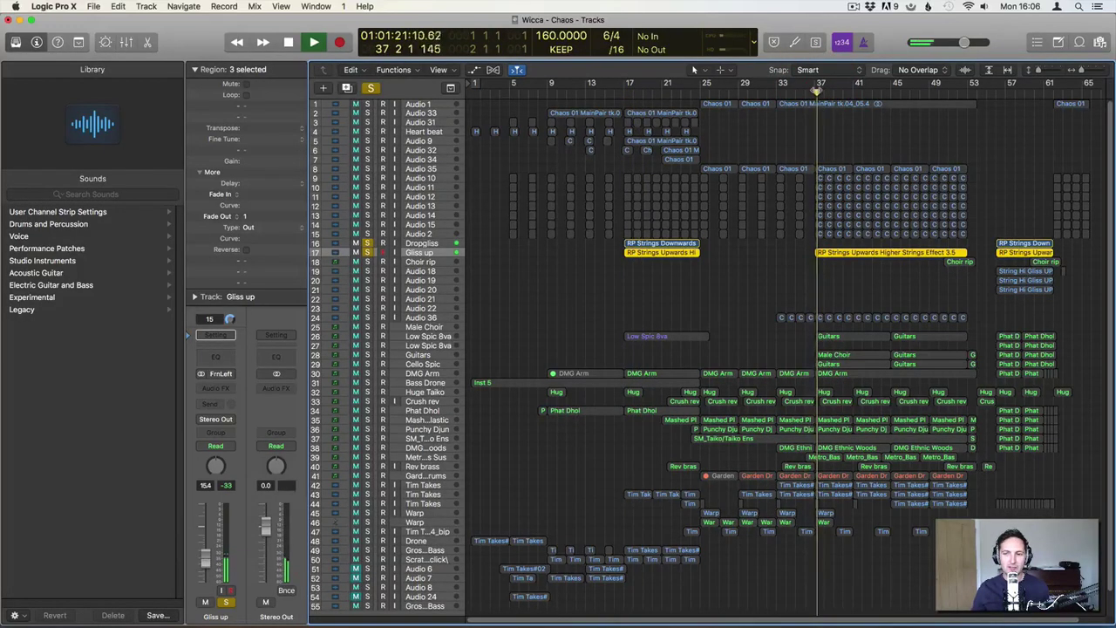
pyautogui.press('space')
# Clear the glissando solos and the region selection, and postpone the pending software update
pyautogui.click(368, 252)
pyautogui.click(822, 300)
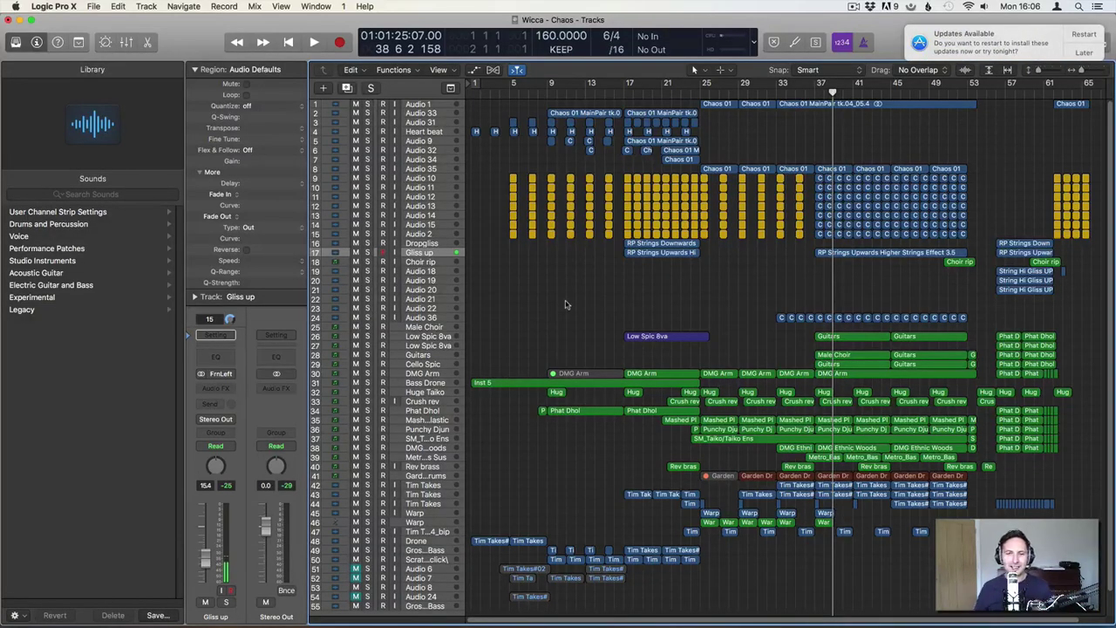
pyautogui.click(1083, 53)
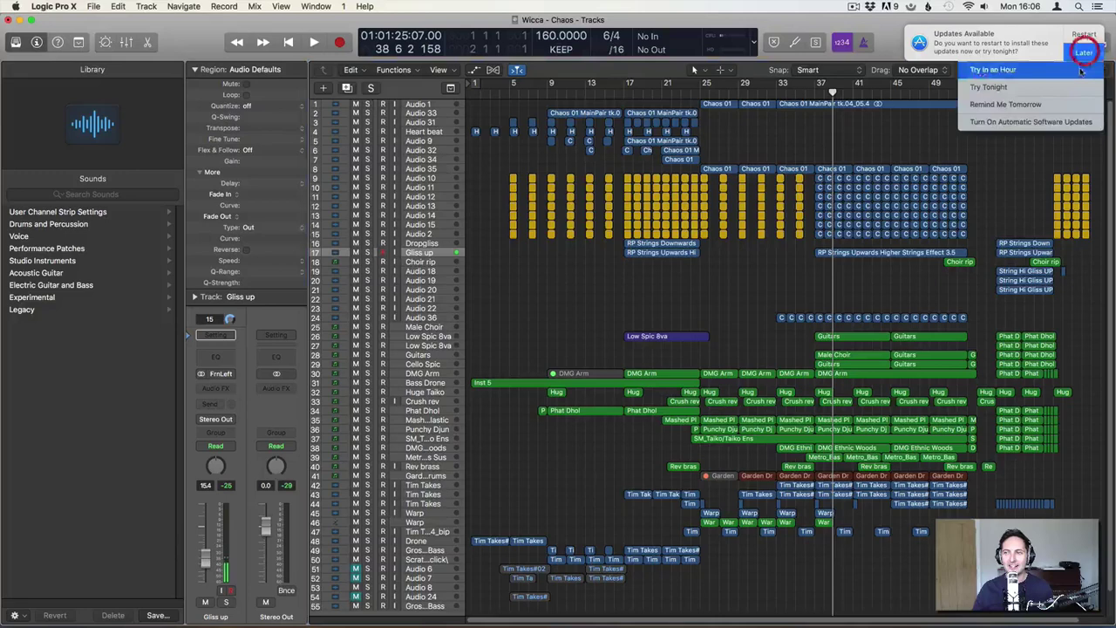
pyautogui.click(1042, 93)
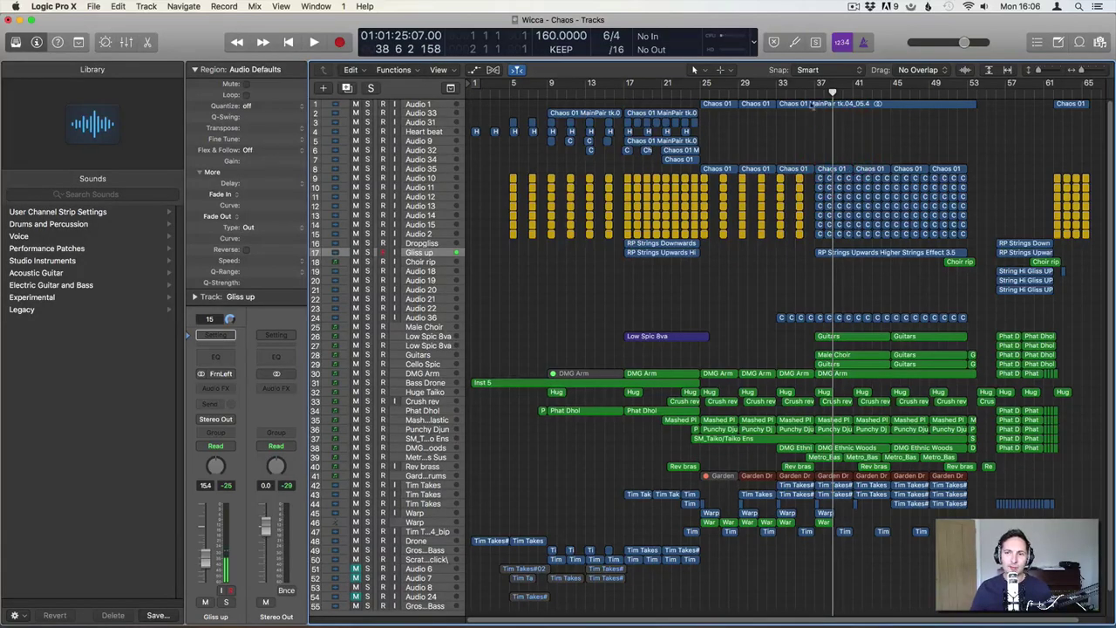
# Play the full mix from bar 37 and from bar 17, returning to the start of the song after each passage
pyautogui.click(815, 87)
pyautogui.press('space')
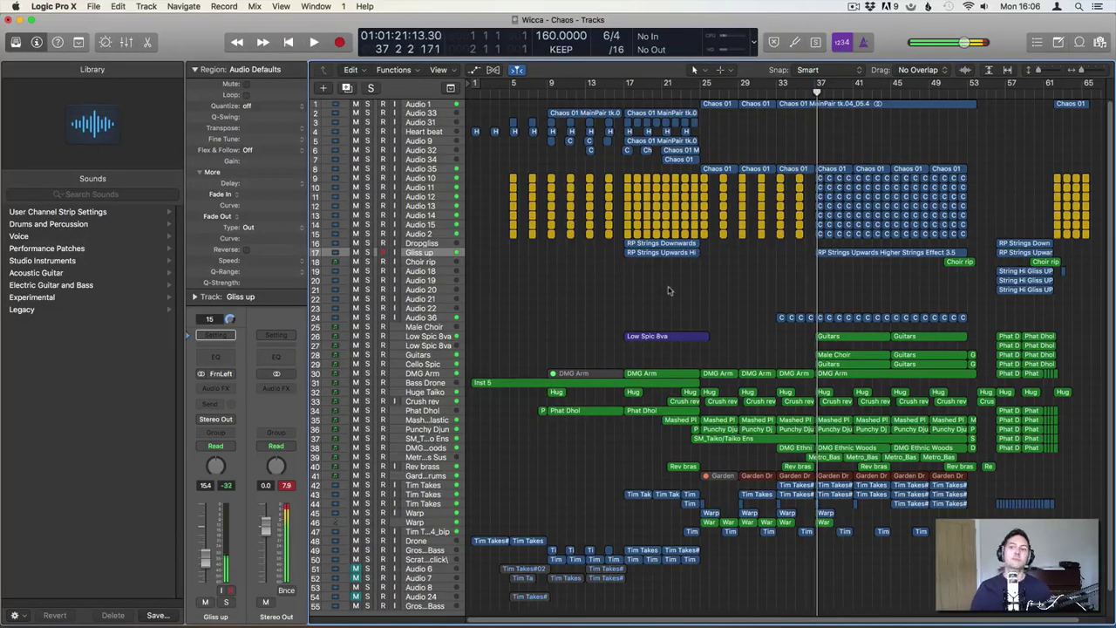
pyautogui.press('space')
pyautogui.press('Return')
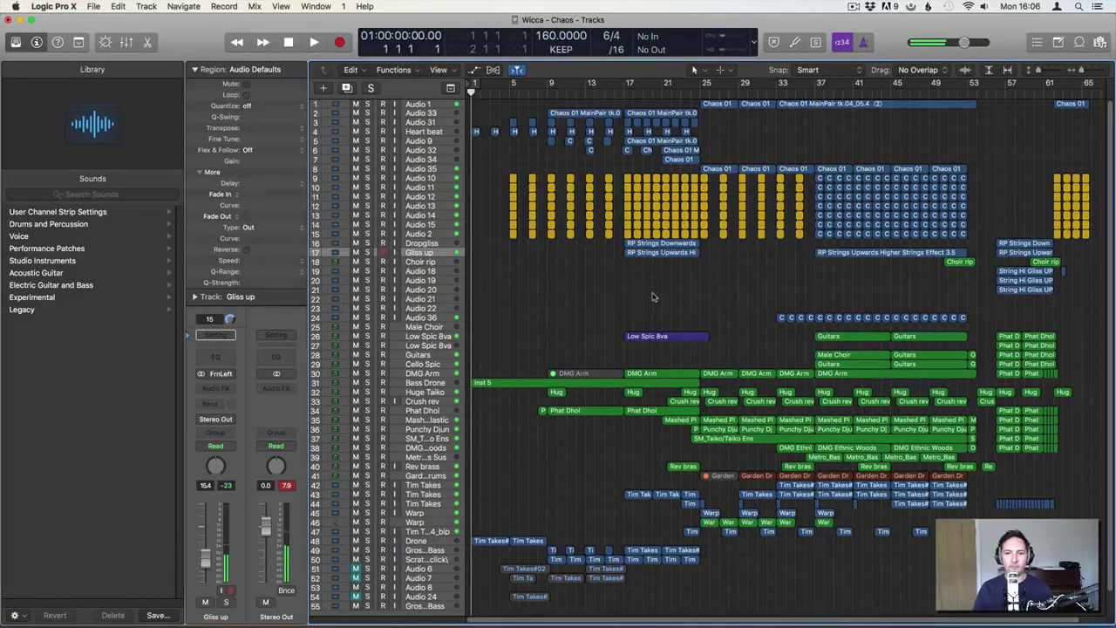
pyautogui.click(624, 91)
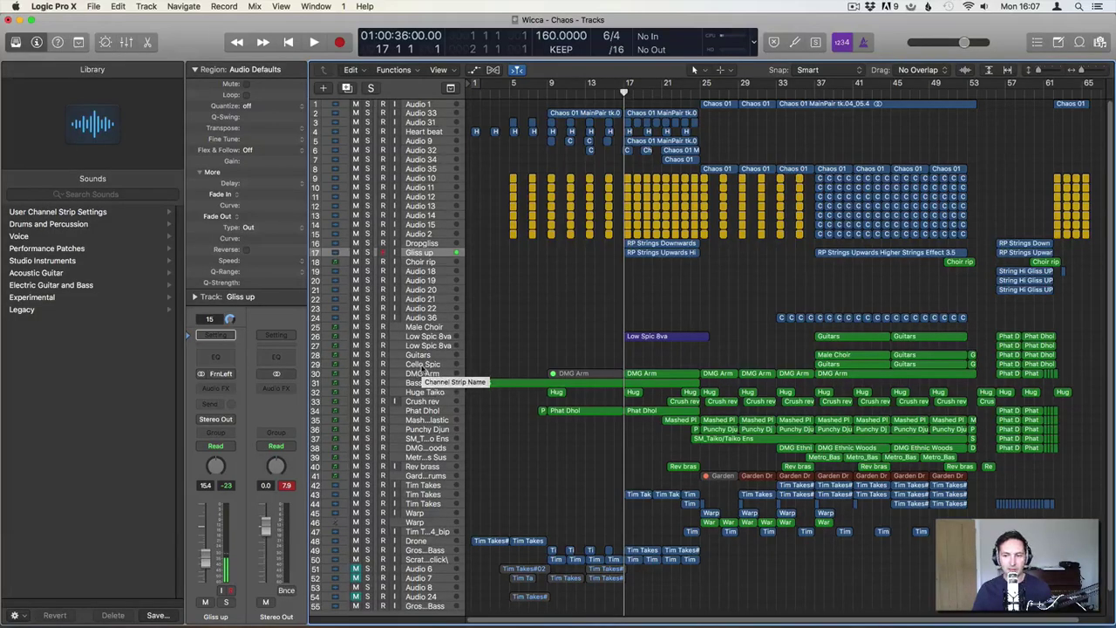
pyautogui.press('space')
pyautogui.press('space')
pyautogui.press('Return')
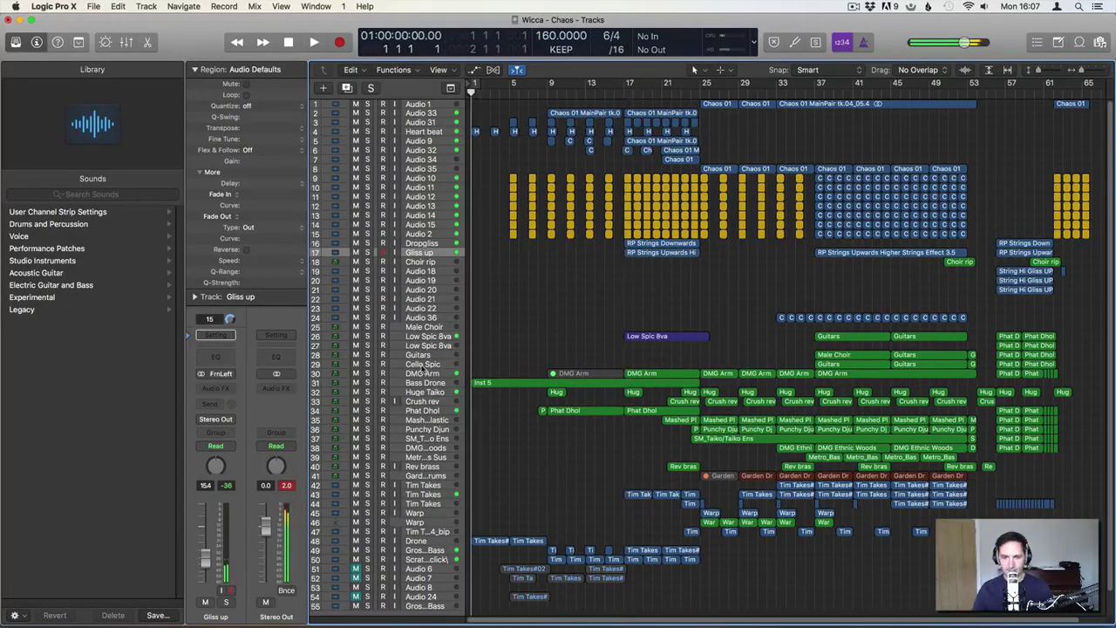
# Play from the start and toggle the Bass Drone solo on and off to compare it with the full mix up to bar 9
pyautogui.press('space')
pyautogui.click(398, 384)
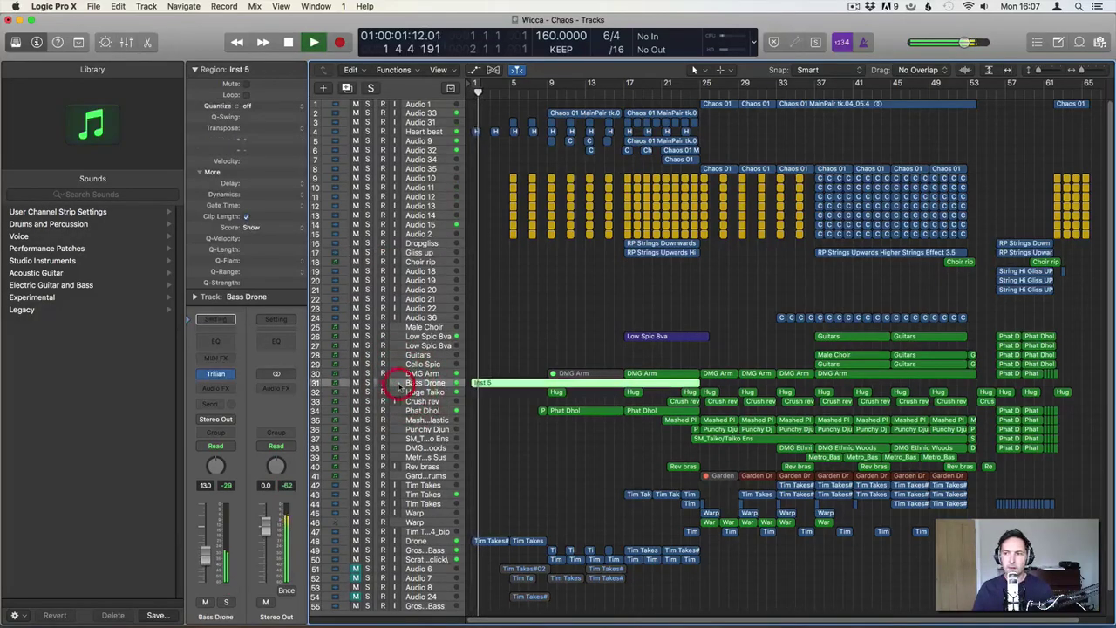
pyautogui.click(367, 384)
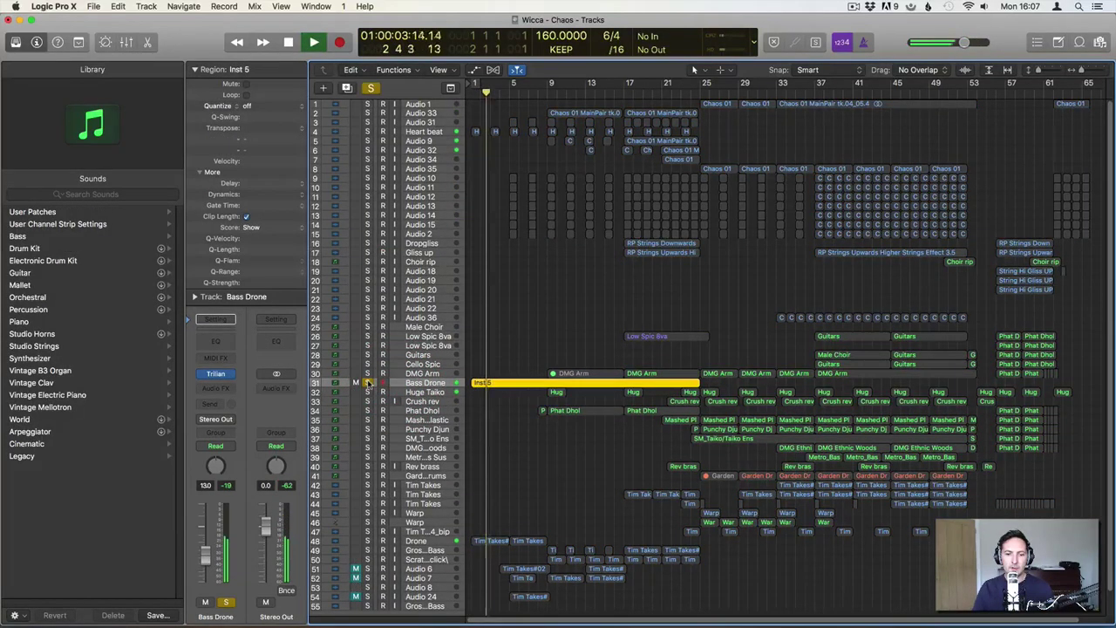
pyautogui.click(367, 384)
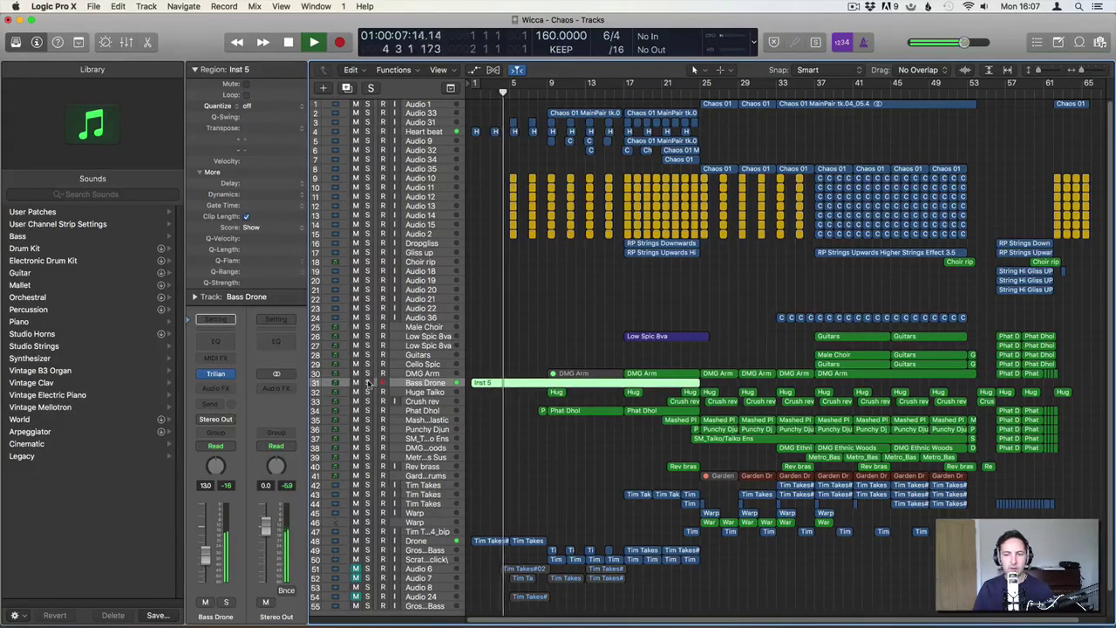
pyautogui.click(367, 383)
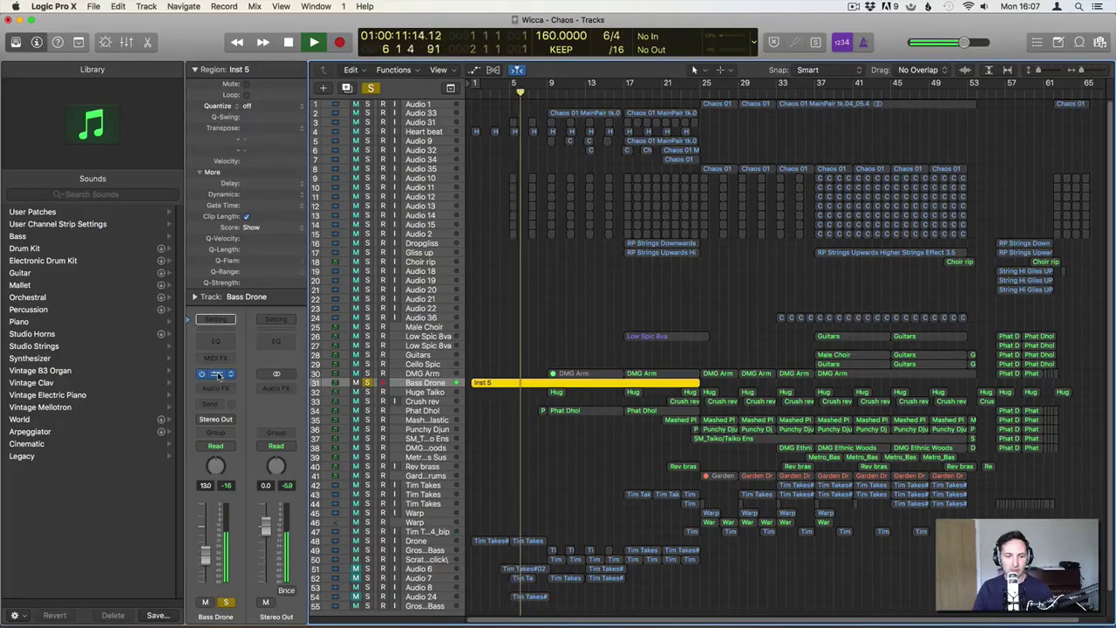
pyautogui.click(367, 384)
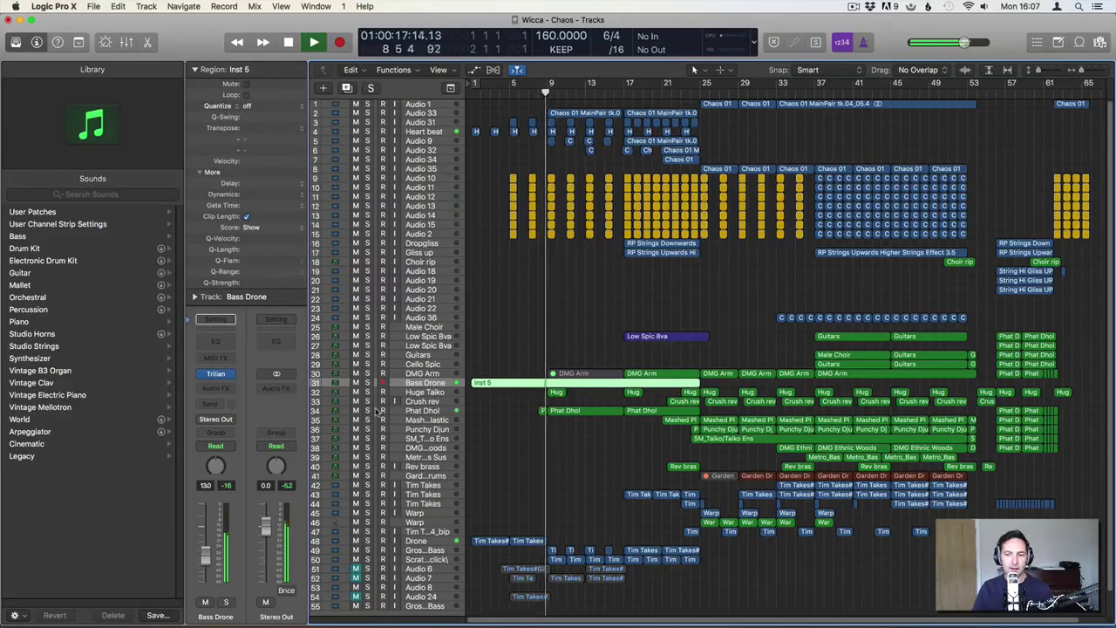
pyautogui.press('space')
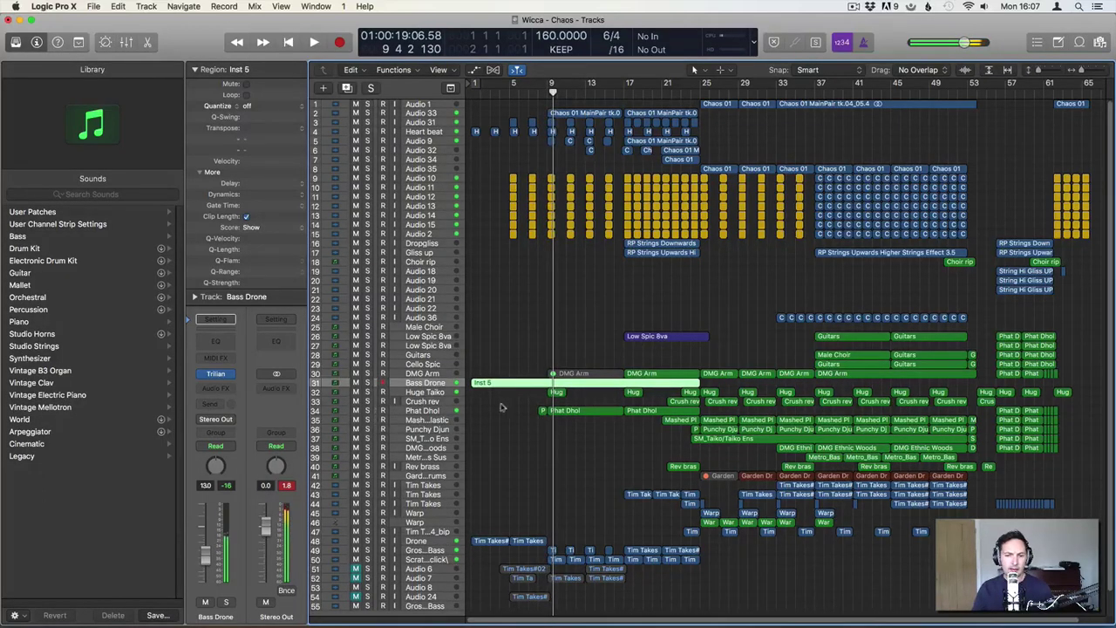
# Clear the region selection and show the Huge Taiko and Phat Dhol tracks in turn, finishing on Huge Taiko
pyautogui.click(493, 338)
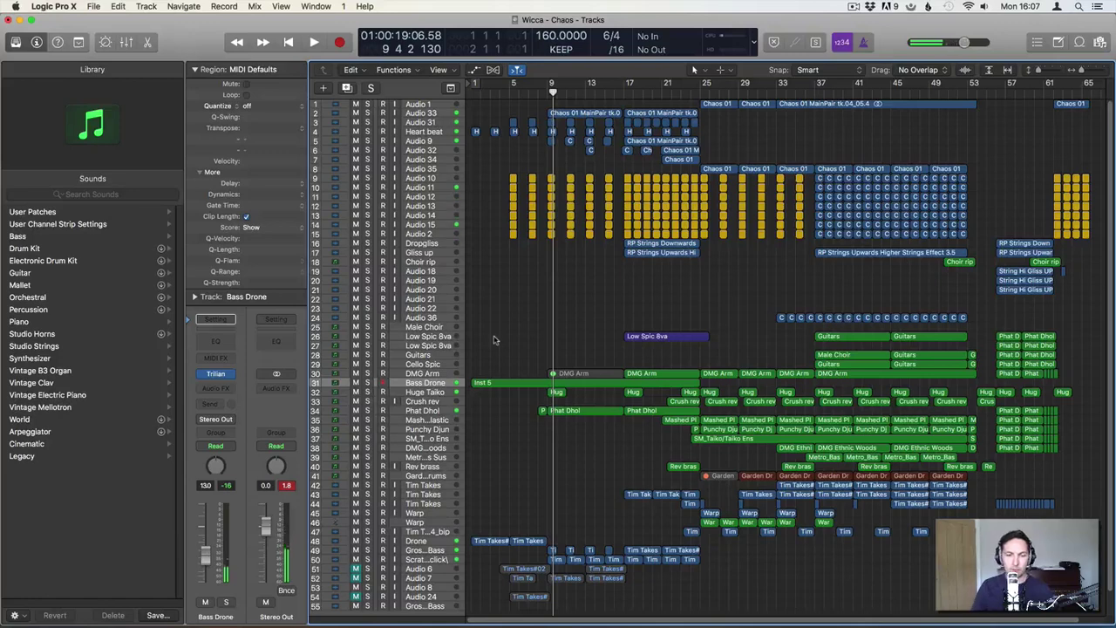
pyautogui.click(430, 394)
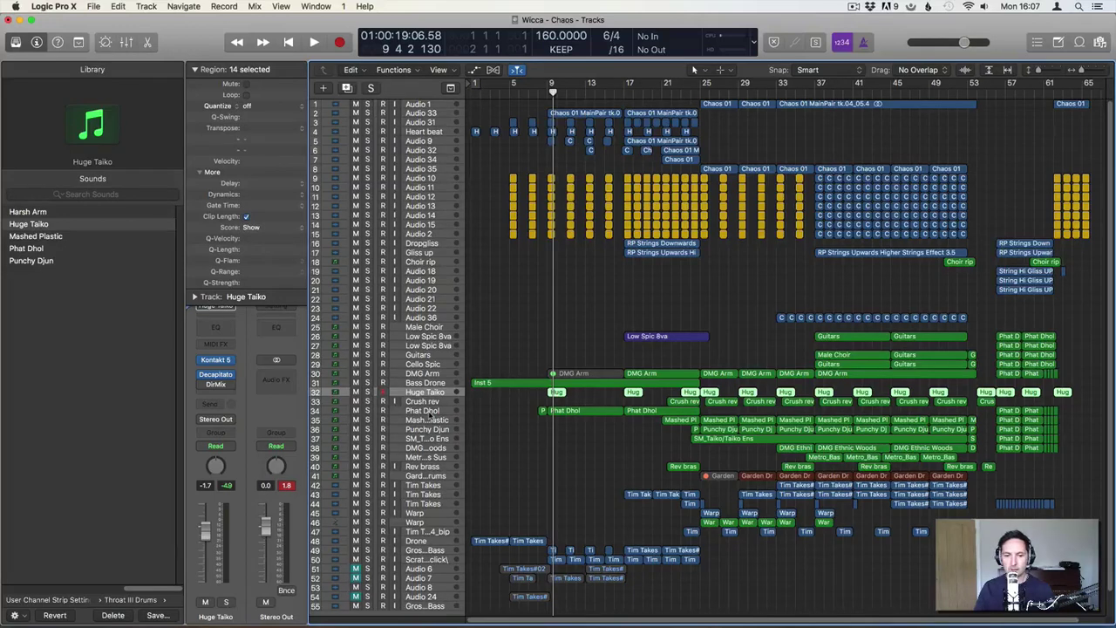
pyautogui.click(428, 411)
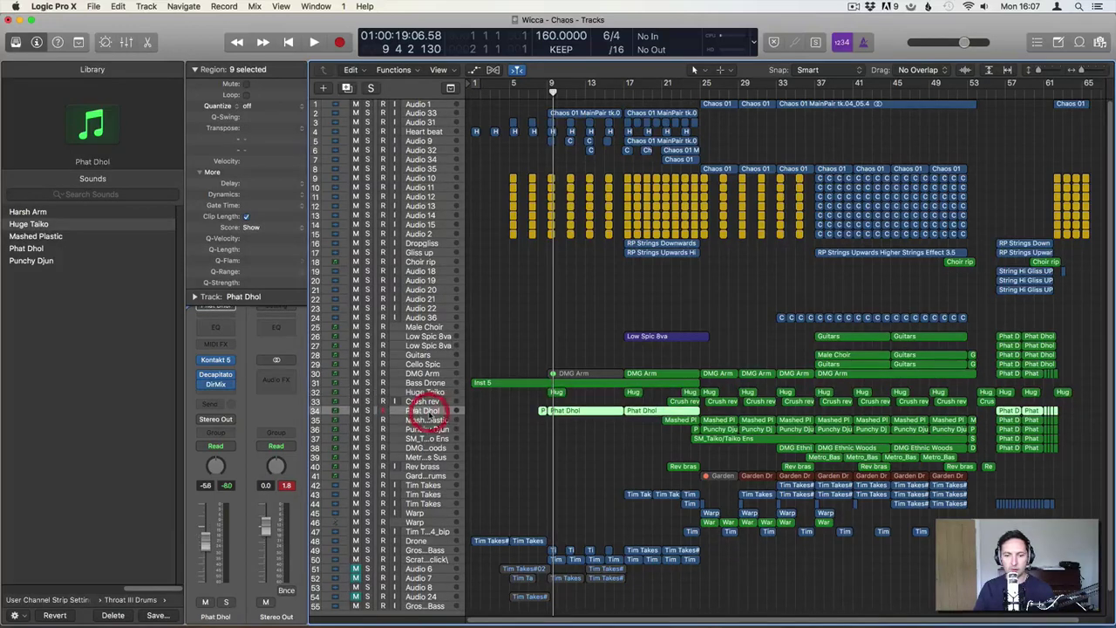
pyautogui.click(428, 393)
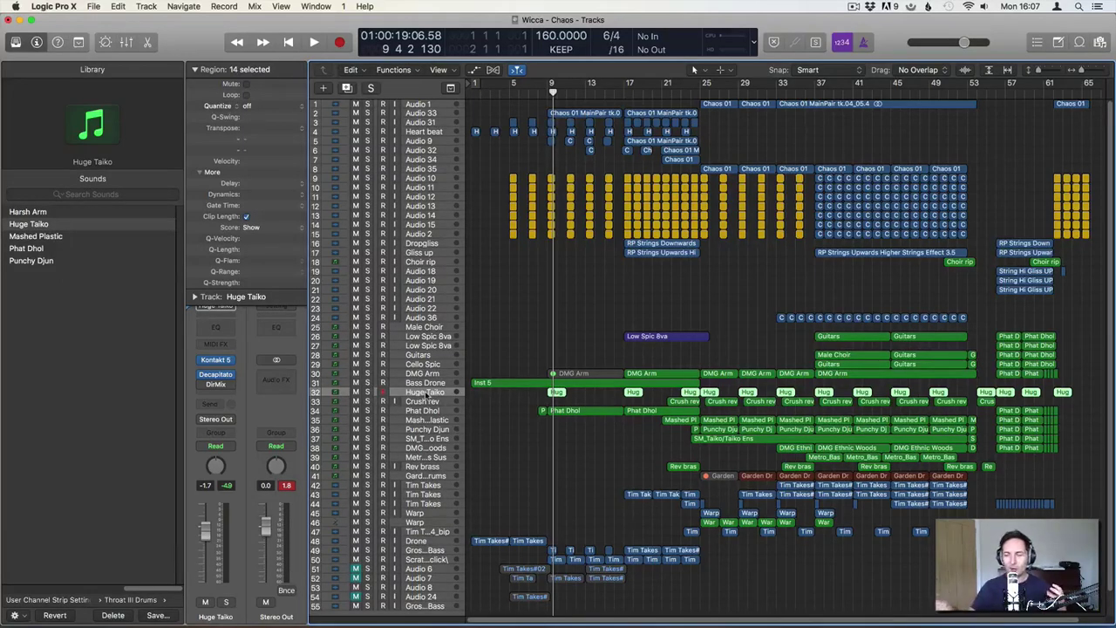
# Play from bar 9 and solo Huge Taiko to audition its drum hits
pyautogui.click(548, 96)
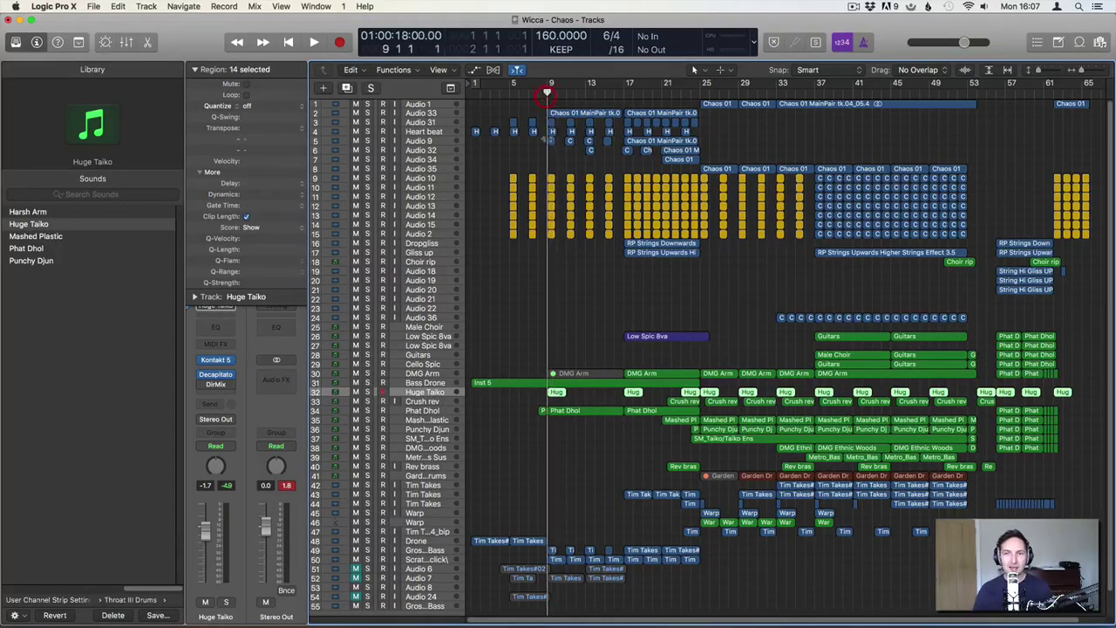
pyautogui.press('space')
pyautogui.click(368, 392)
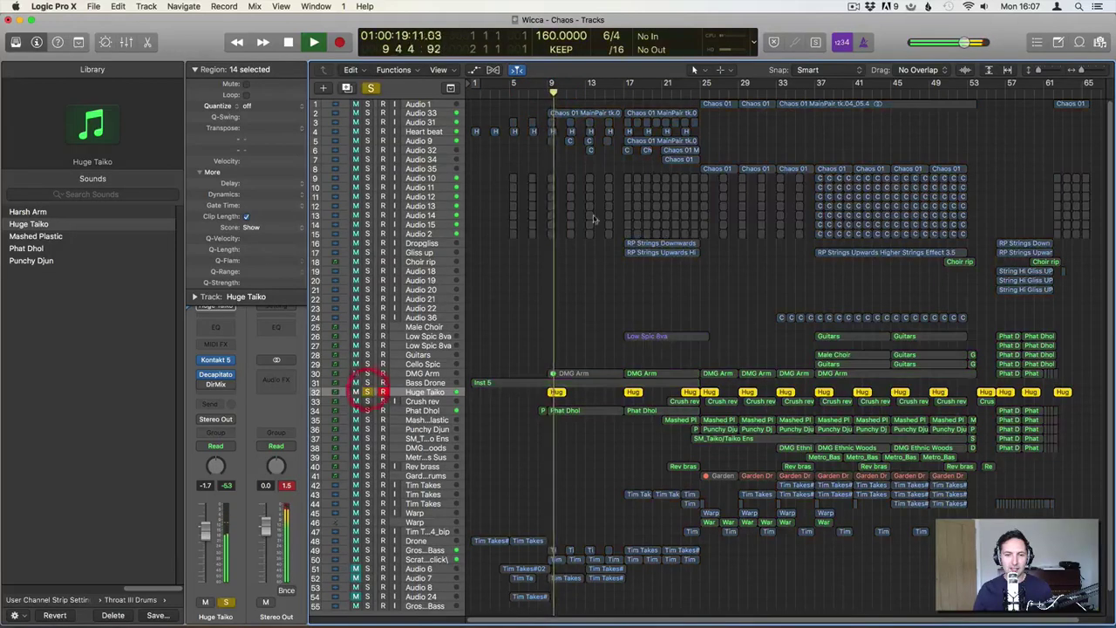
pyautogui.click(548, 93)
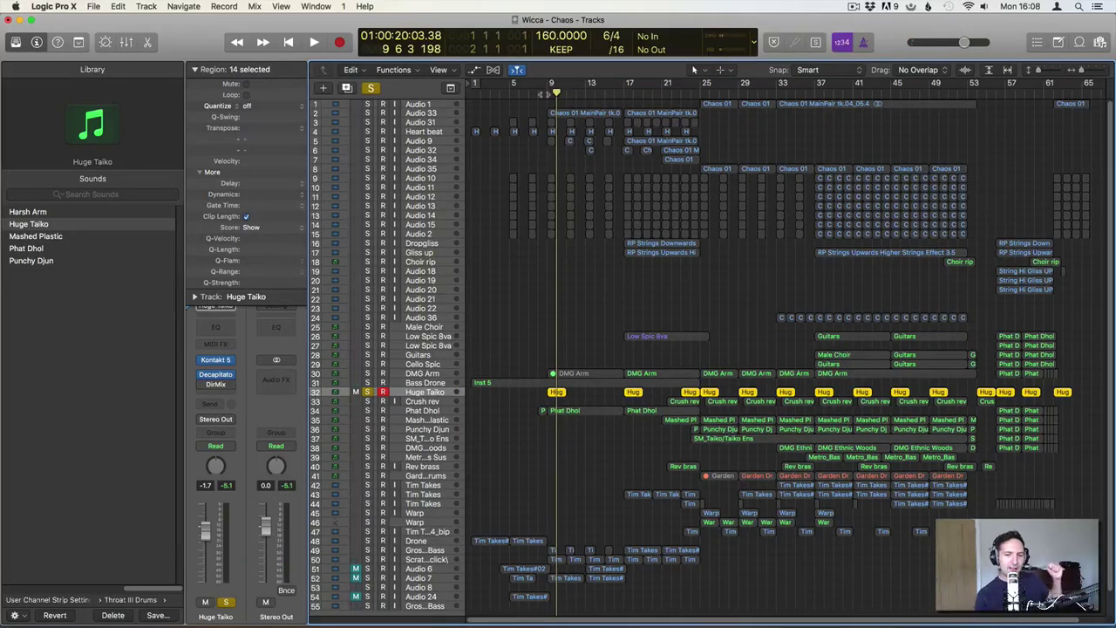
# Switch the solo from Huge Taiko to Phat Dhol and audition its drum pattern from bar 8
pyautogui.click(368, 393)
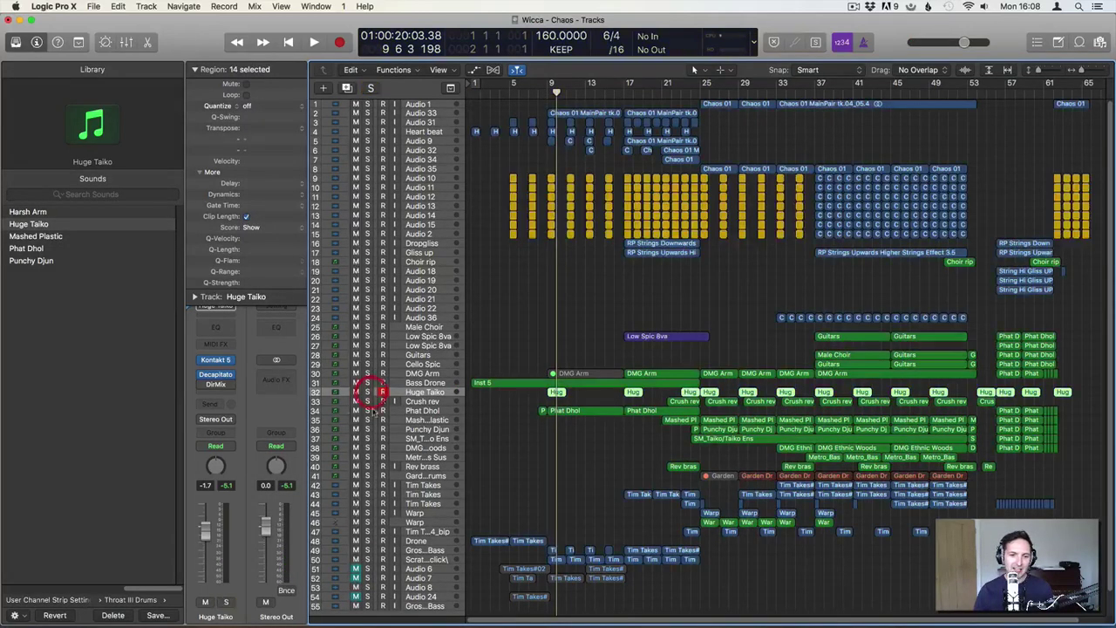
pyautogui.click(367, 410)
pyautogui.click(538, 87)
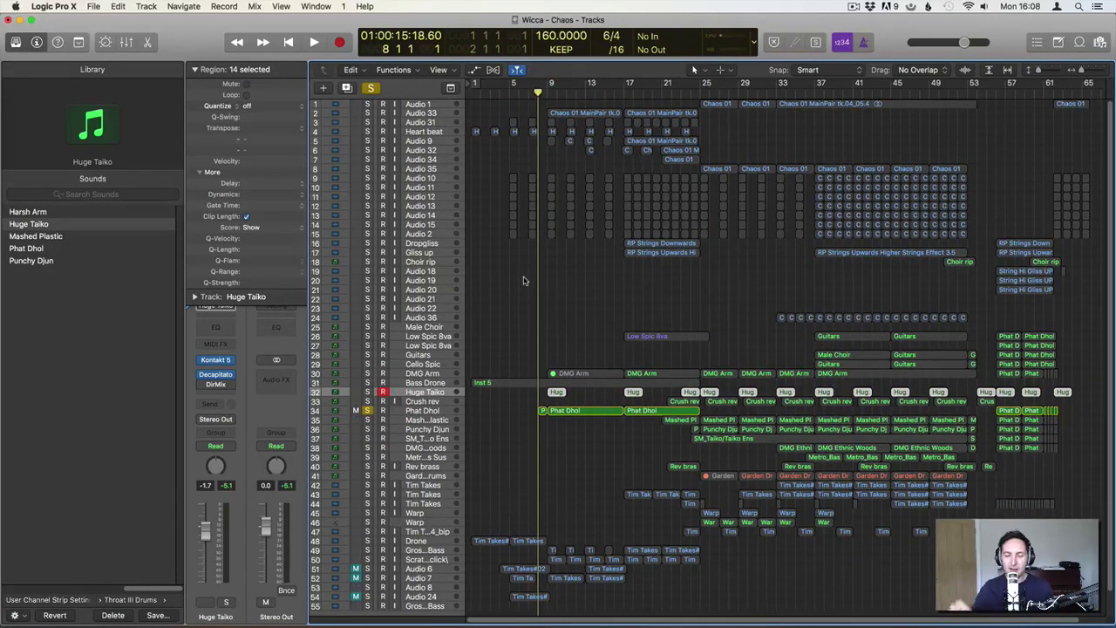
pyautogui.press('space')
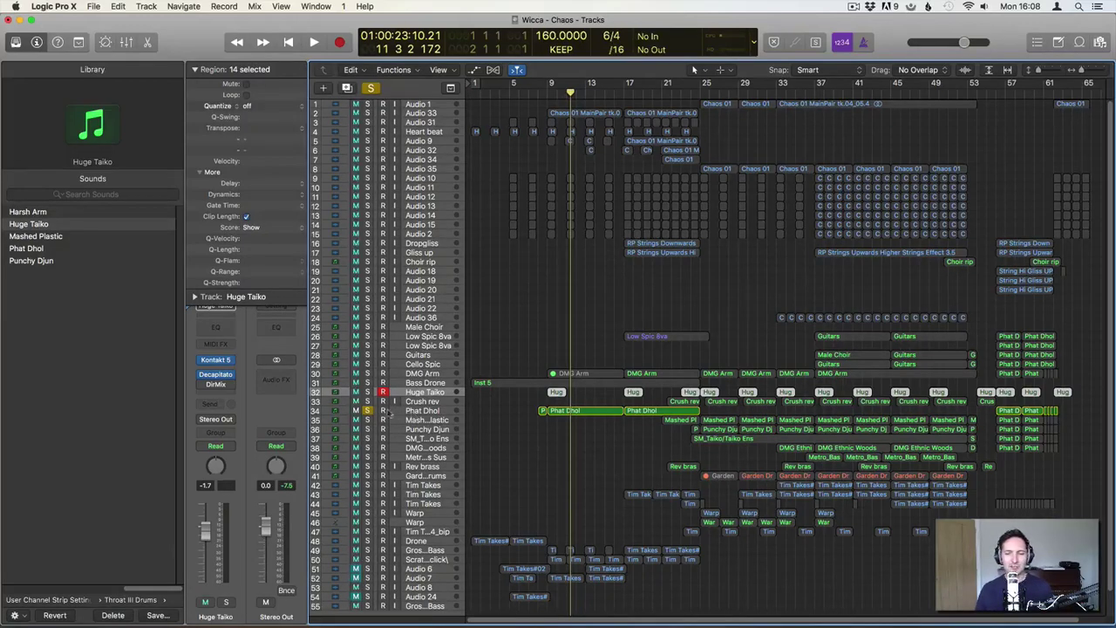
# Layer Huge Taiko and Mashed Plastic onto the soloed Phat Dhol while auditioning from bar 11 to bar 25
pyautogui.click(367, 392)
pyautogui.press('space')
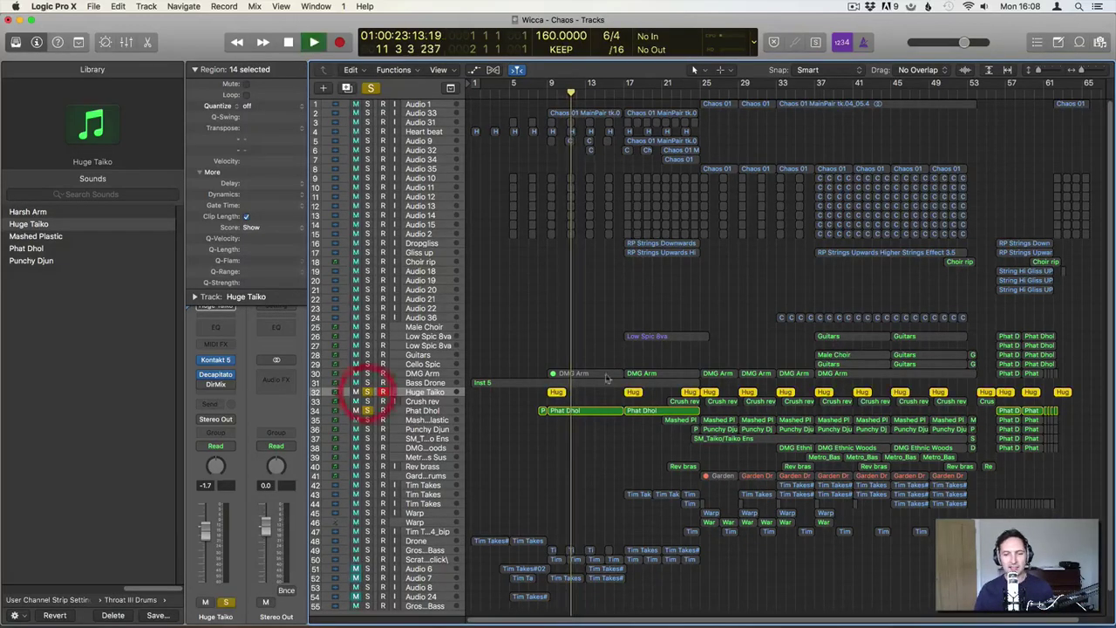
pyautogui.click(371, 422)
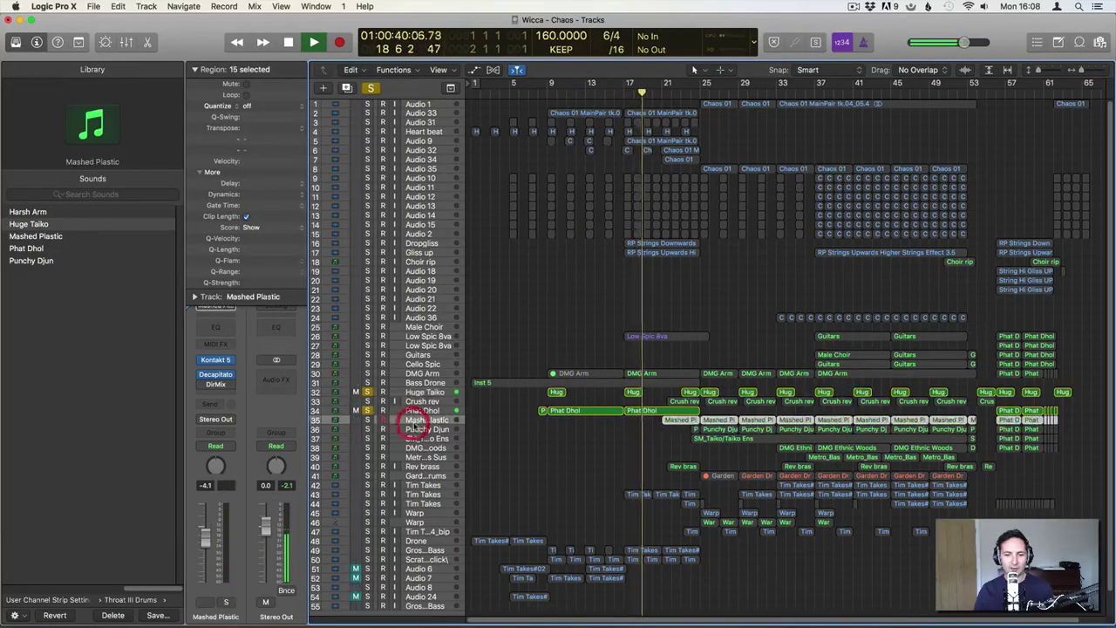
pyautogui.click(367, 420)
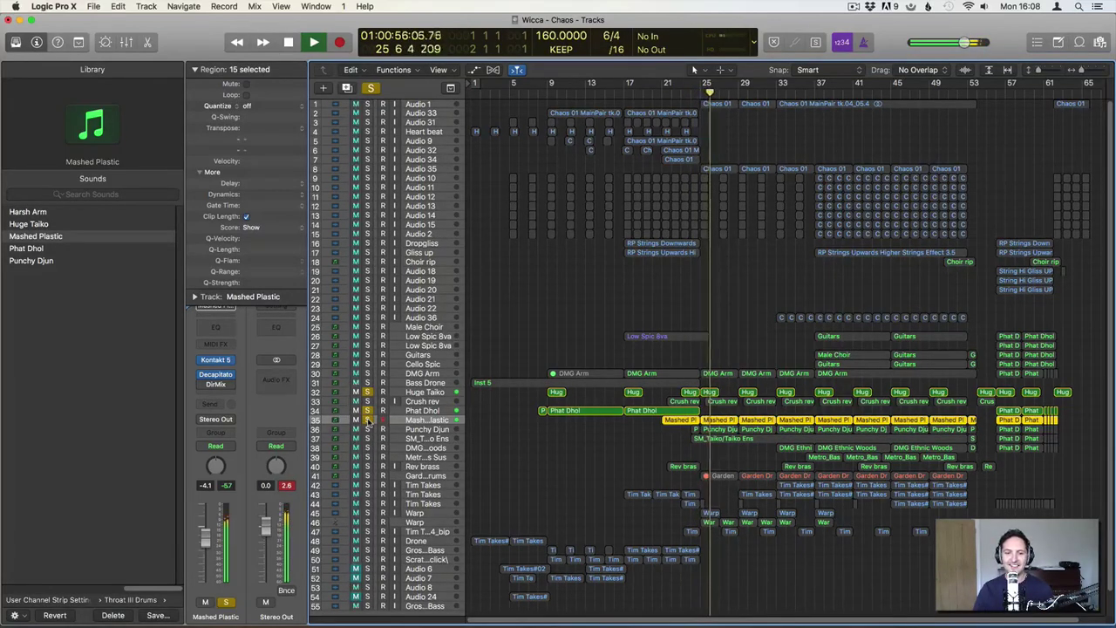
# Stop playback, add Punchy Djun to the soloed drums, and move the playhead back to bar 25
pyautogui.press('space')
pyautogui.click(367, 422)
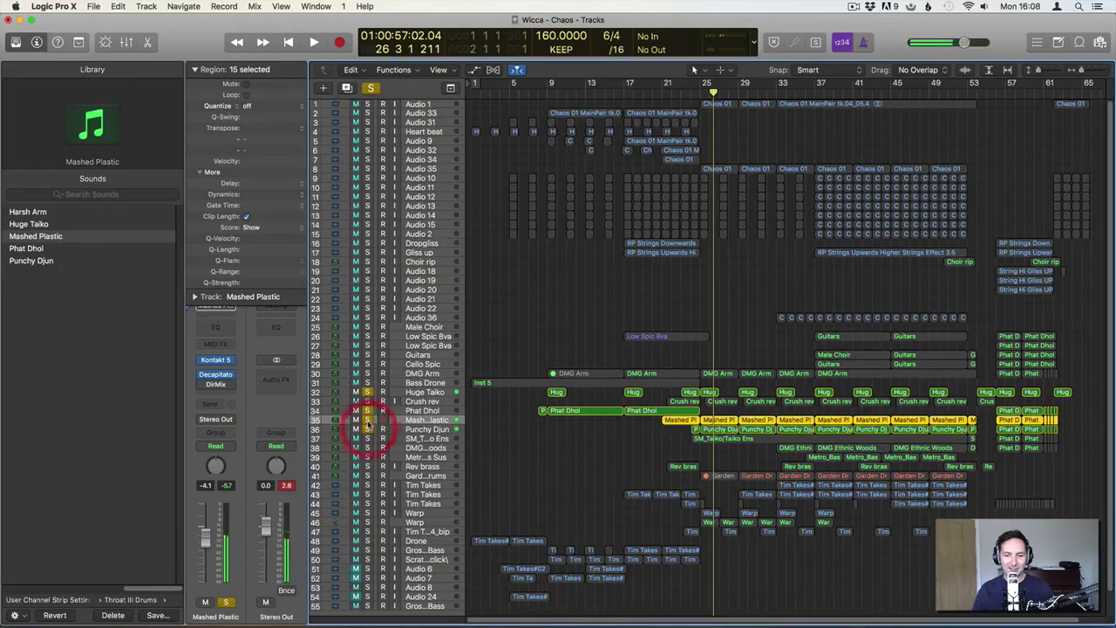
pyautogui.click(694, 91)
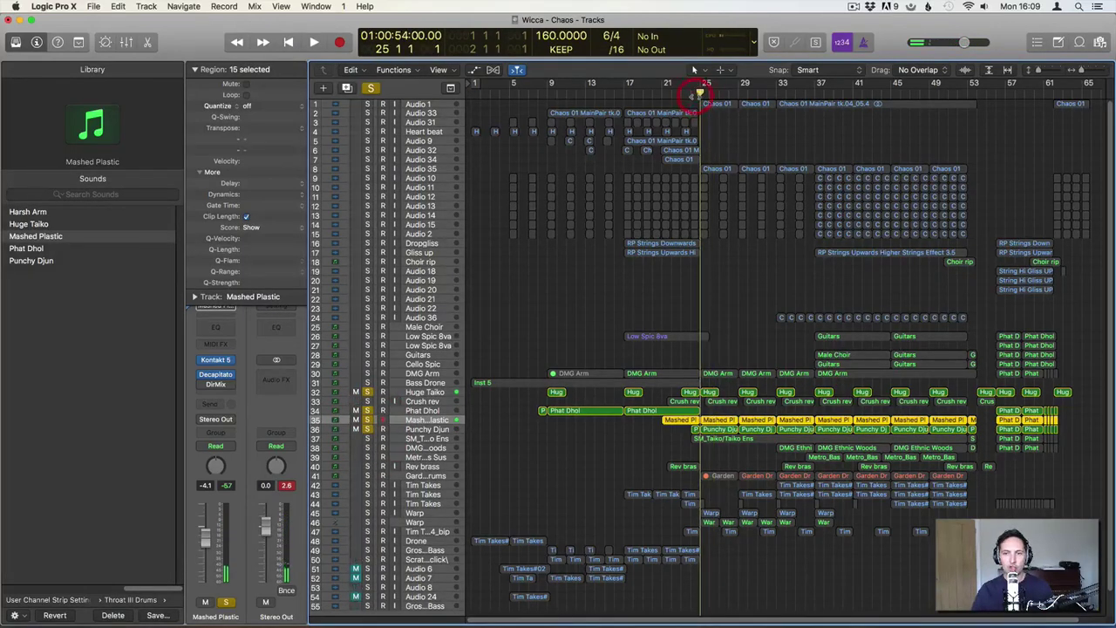
# Play from bar 25 and unsolo Mashed Plastic, Huge Taiko and Phat Dhol, isolating and selecting Punchy Djun
pyautogui.press('space')
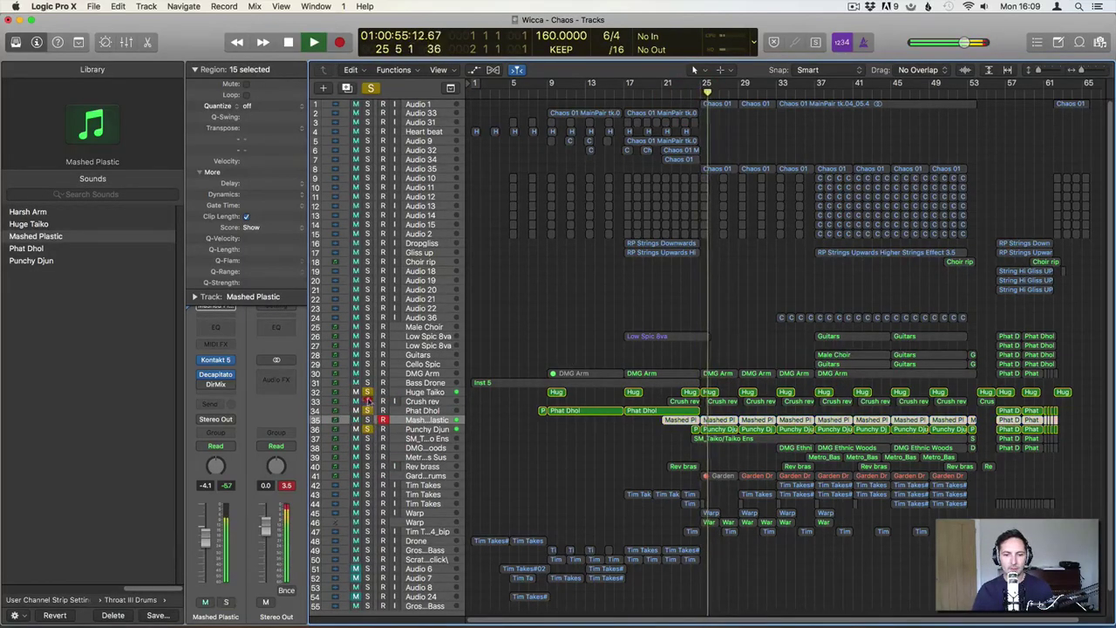
pyautogui.click(367, 409)
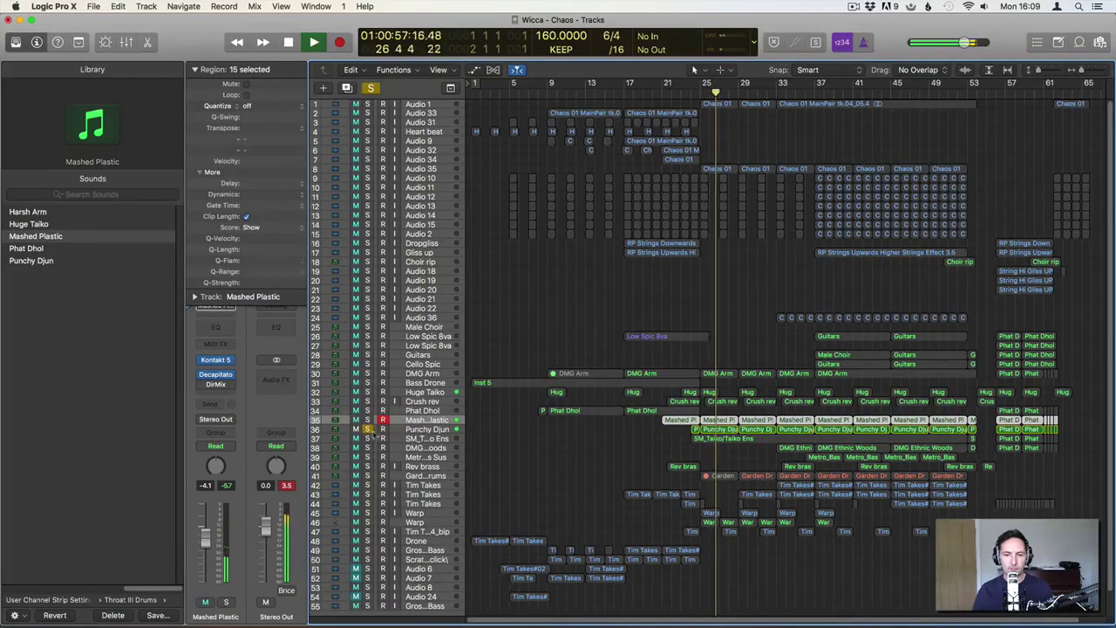
pyautogui.click(408, 430)
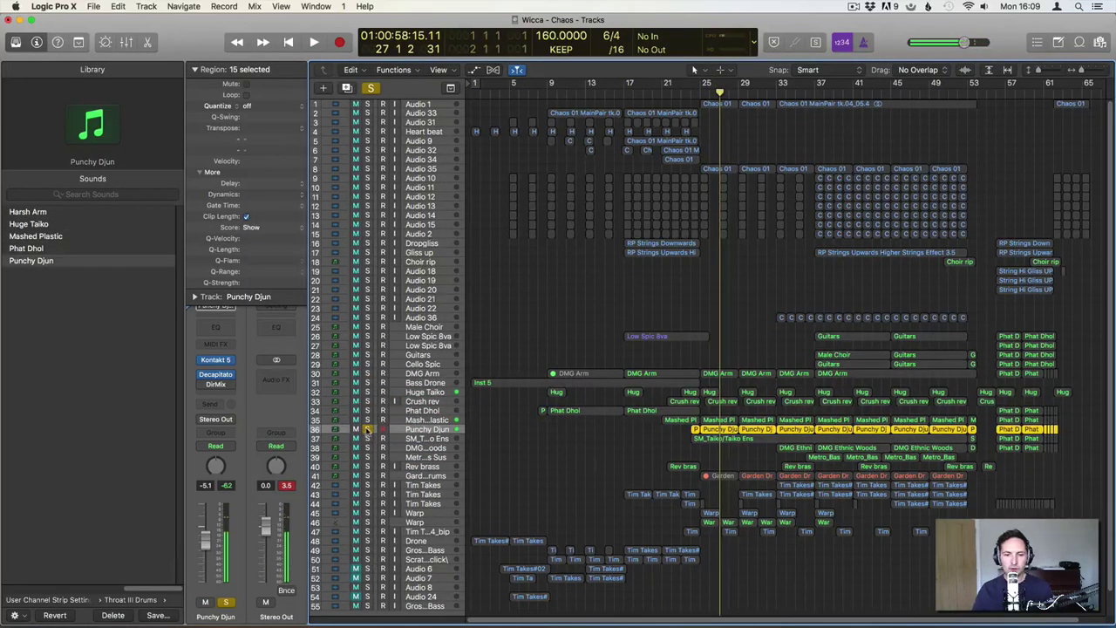
# Switch the solo from Punchy Djun to the SM_Taiko/Taiko Ens track, select it and play it from bar 24
pyautogui.click(367, 429)
pyautogui.click(368, 439)
pyautogui.click(401, 438)
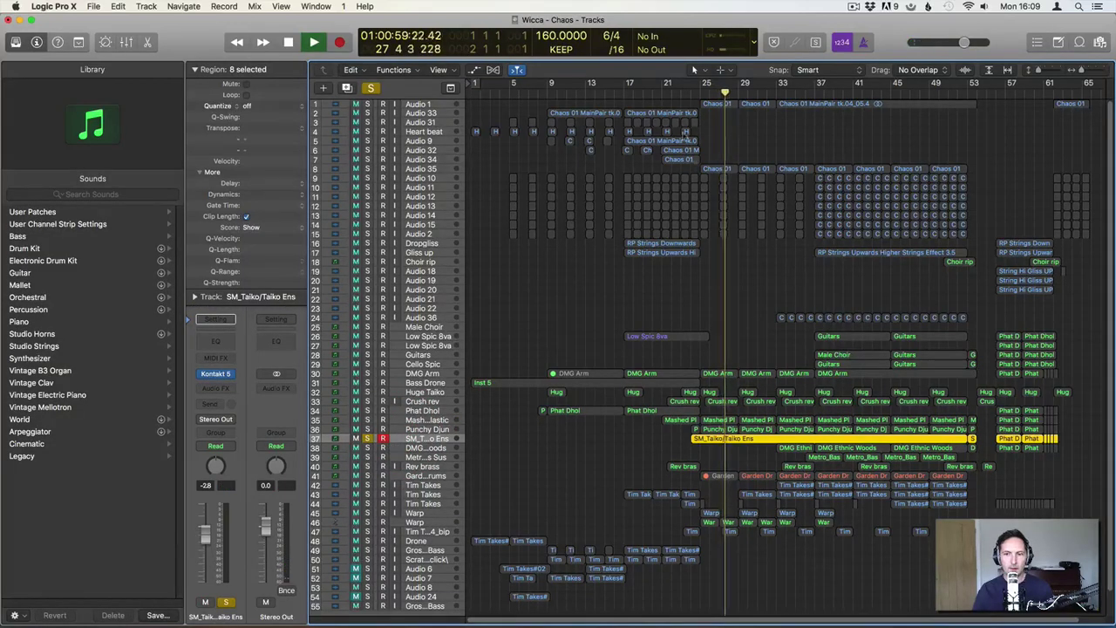
pyautogui.click(690, 88)
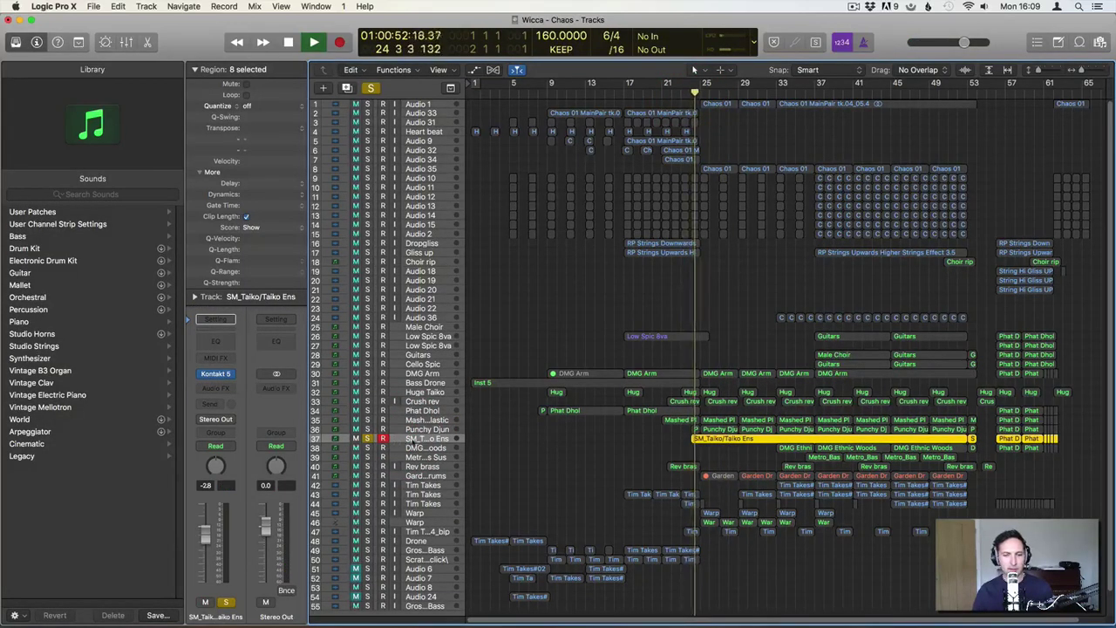
# View the Taiko Ens notes in the Piano Roll during playback, close the editor, deselect the regions and stop
pyautogui.press('p')
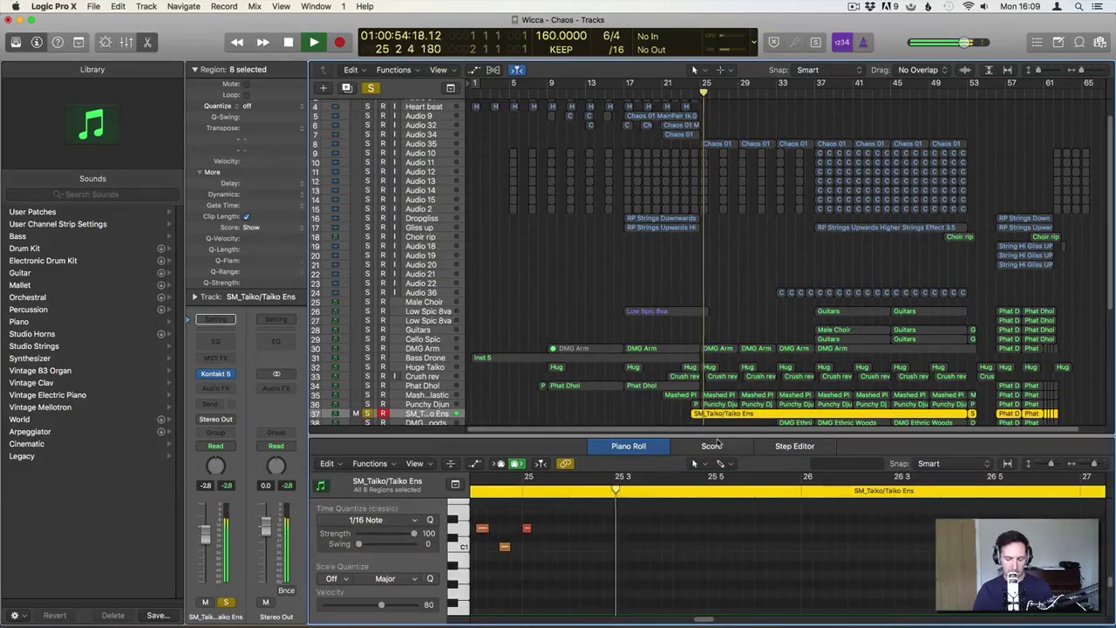
pyautogui.press('p')
pyautogui.click(601, 432)
pyautogui.press('space')
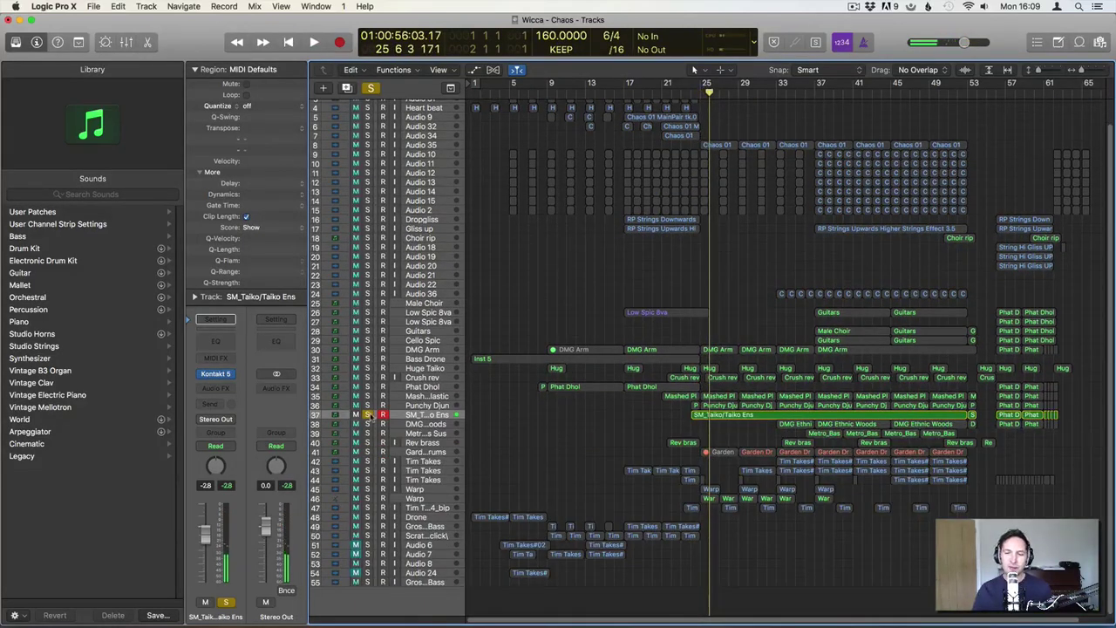
# Switch the solo from Taiko Ens to DMG Arm, select that track and audition it from just before bar 25
pyautogui.click(368, 415)
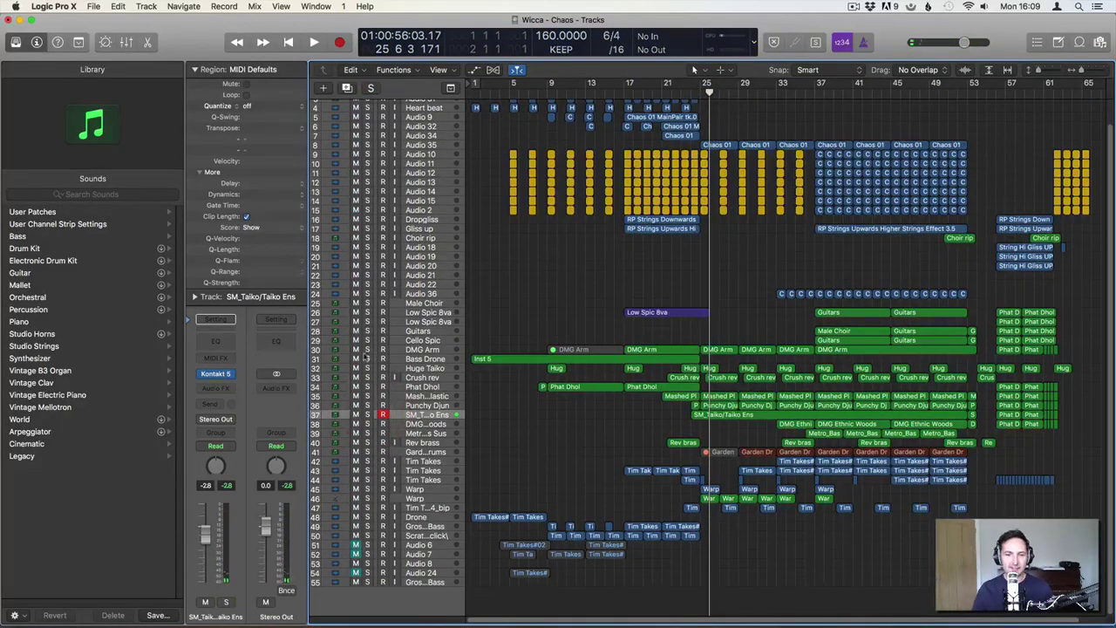
pyautogui.click(367, 349)
pyautogui.press('space')
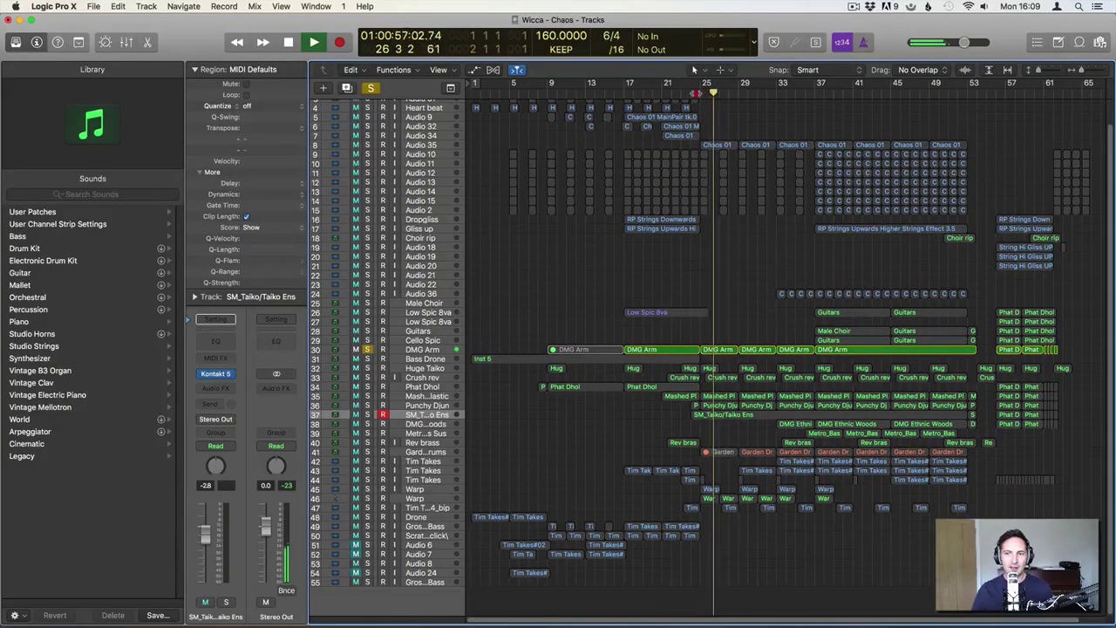
pyautogui.click(700, 91)
pyautogui.click(422, 350)
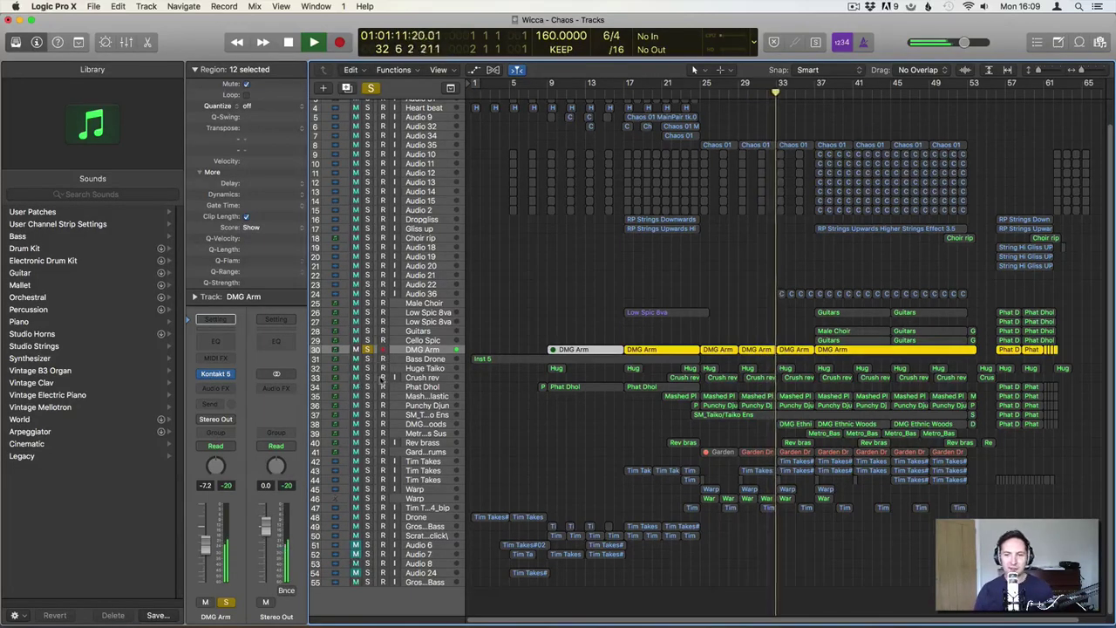
# Layer Huge Taiko, Phat Dhol, Mashed Plastic, Punchy Djun and Taiko Ens onto the soloed DMG Arm while auditioning
pyautogui.click(367, 368)
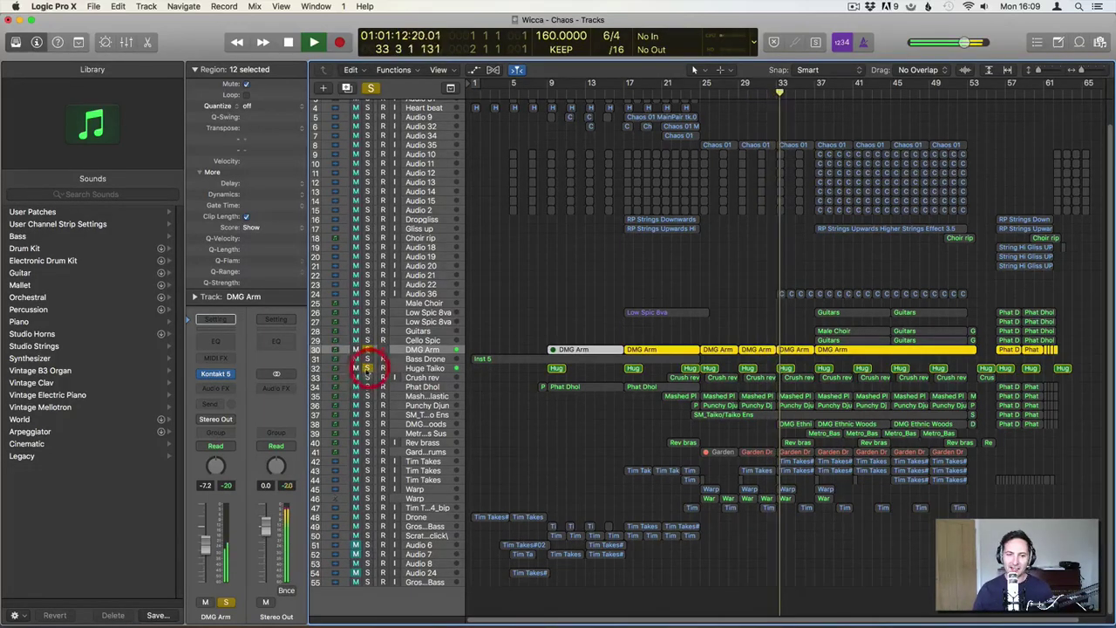
pyautogui.click(367, 376)
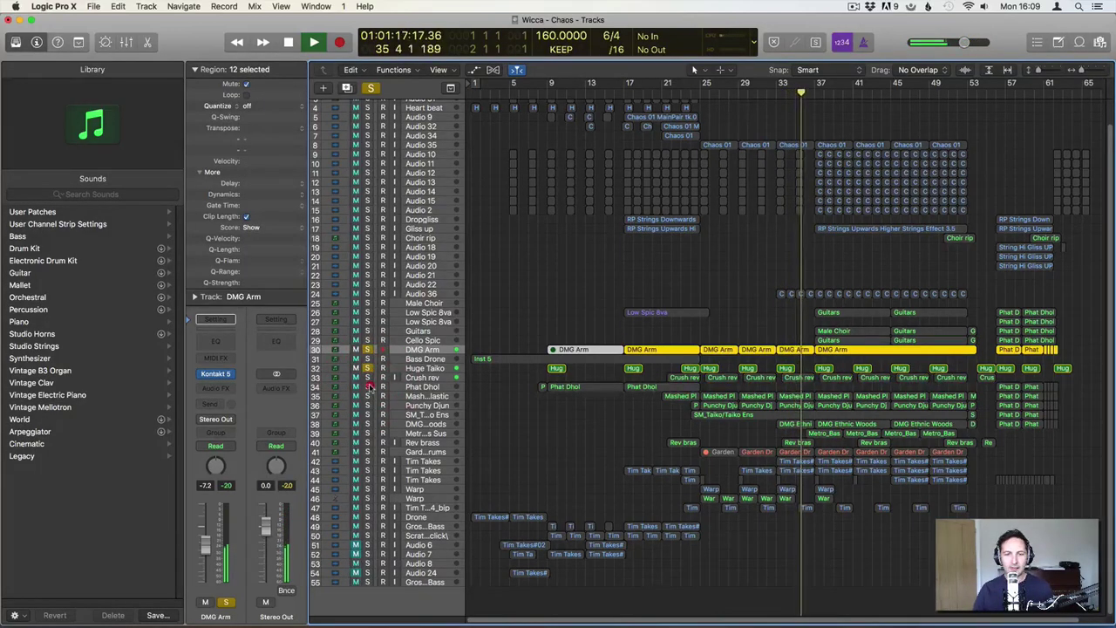
pyautogui.click(367, 386)
pyautogui.click(367, 395)
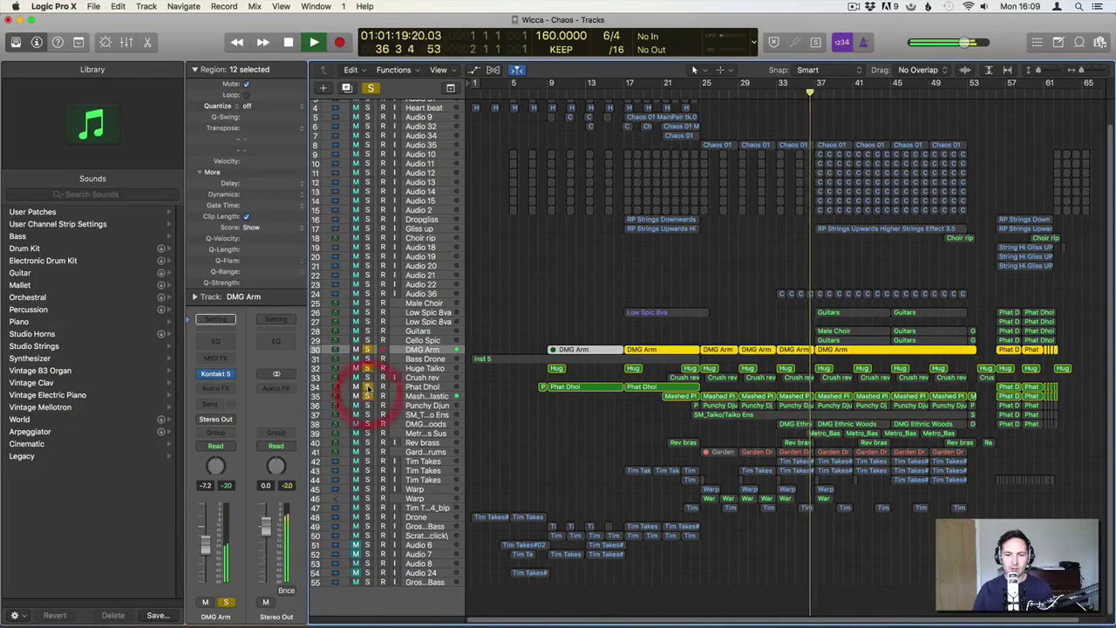
pyautogui.click(367, 406)
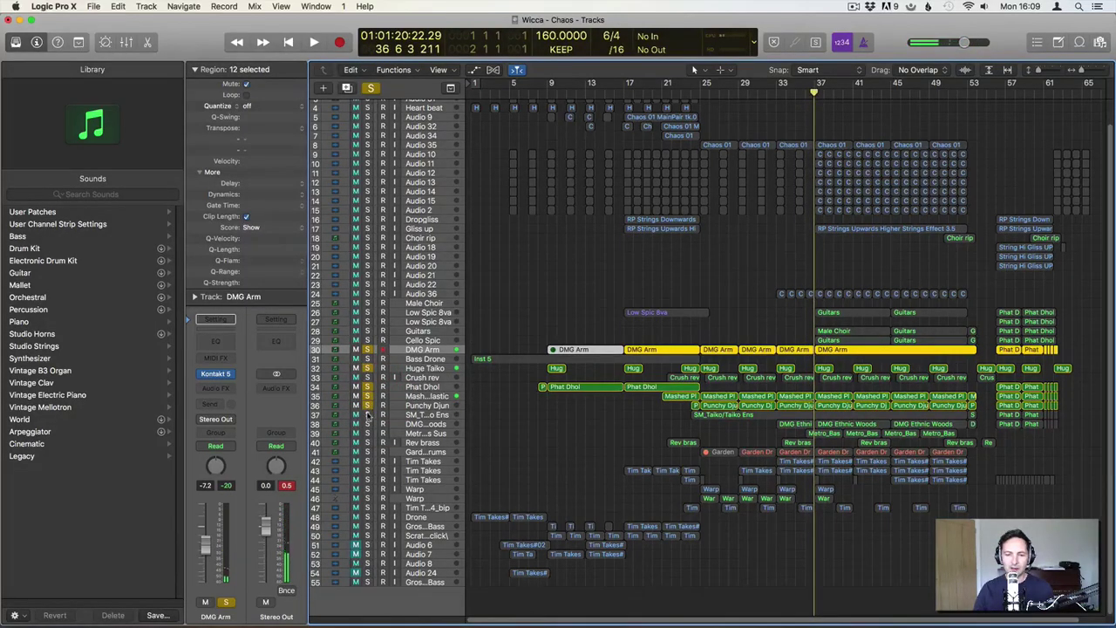
pyautogui.click(367, 415)
pyautogui.press('space')
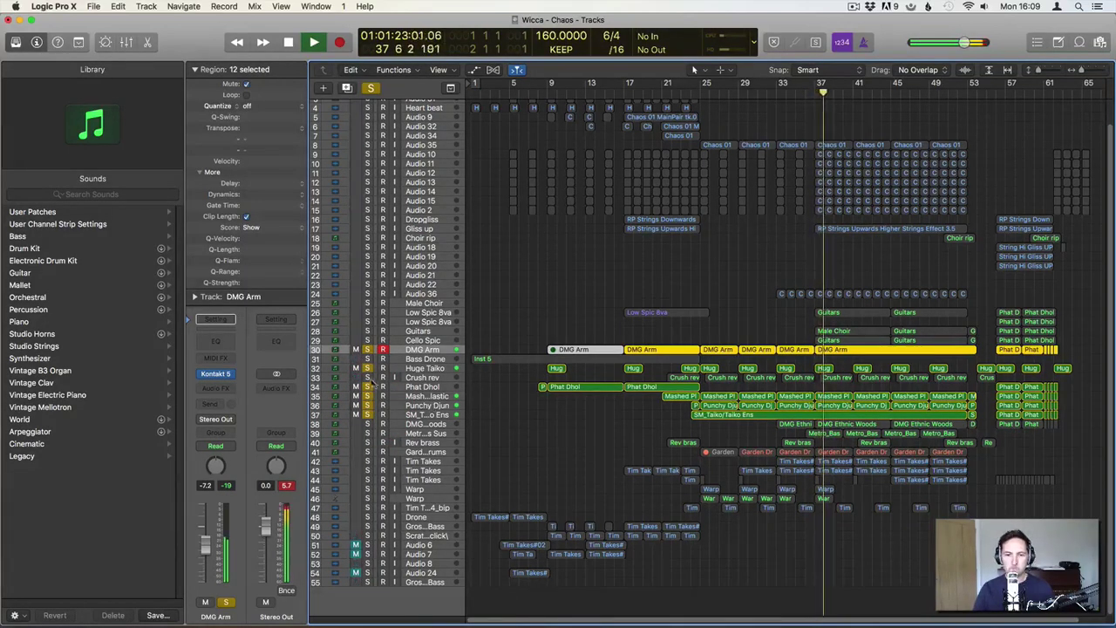
# Solo Crush rev, play from bar 21 and unsolo the other drum tracks to isolate the Crush rev sound
pyautogui.press('space')
pyautogui.click(367, 377)
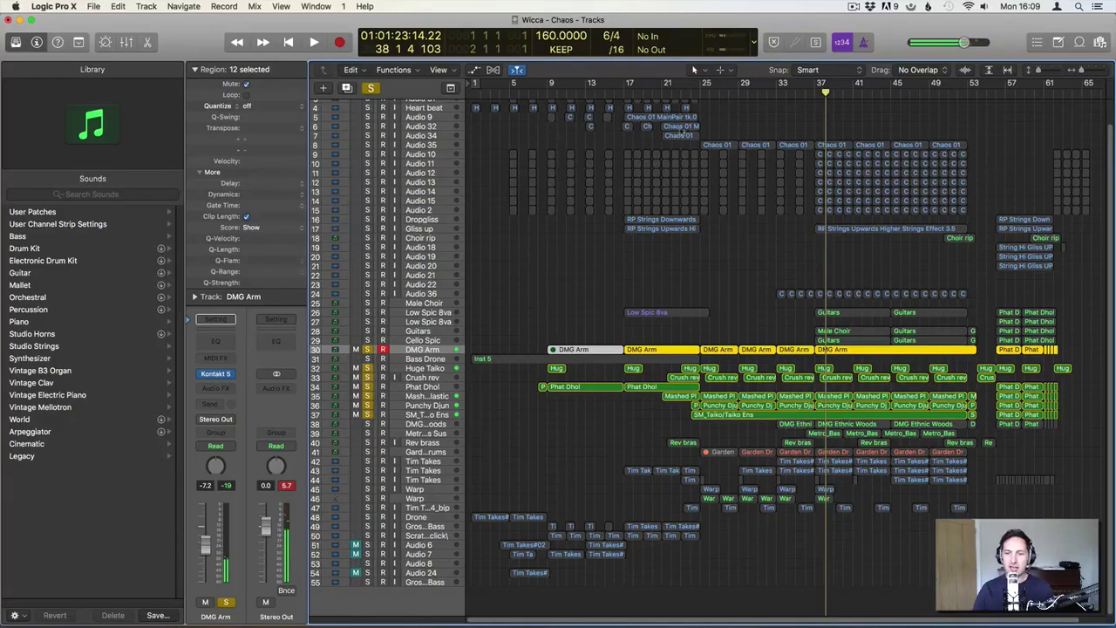
pyautogui.click(668, 87)
pyautogui.press('space')
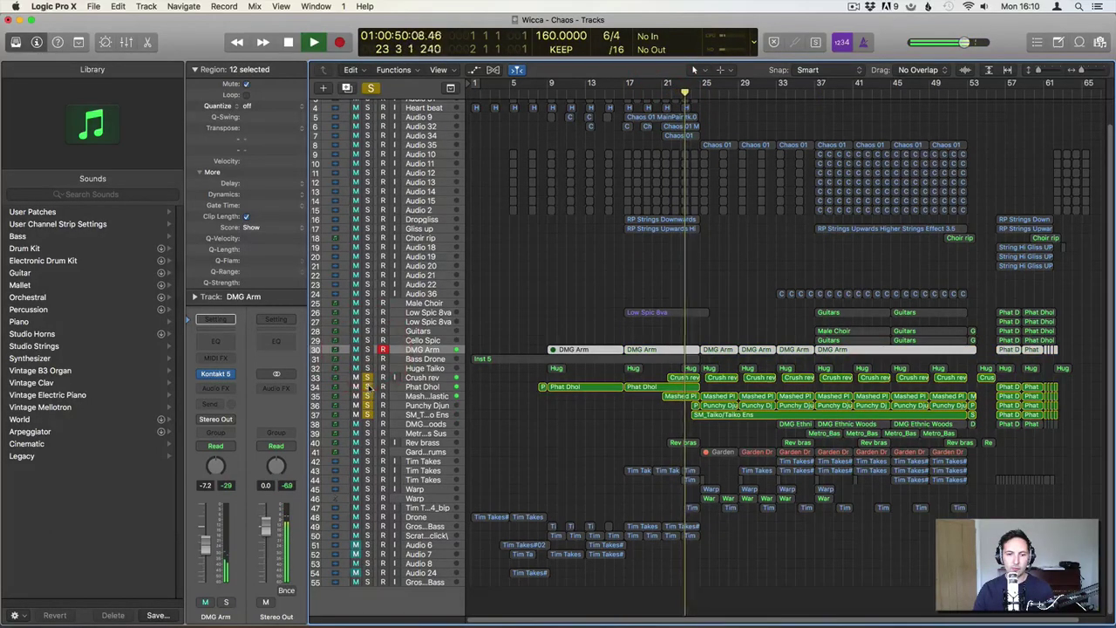
pyautogui.click(368, 414)
pyautogui.click(367, 414)
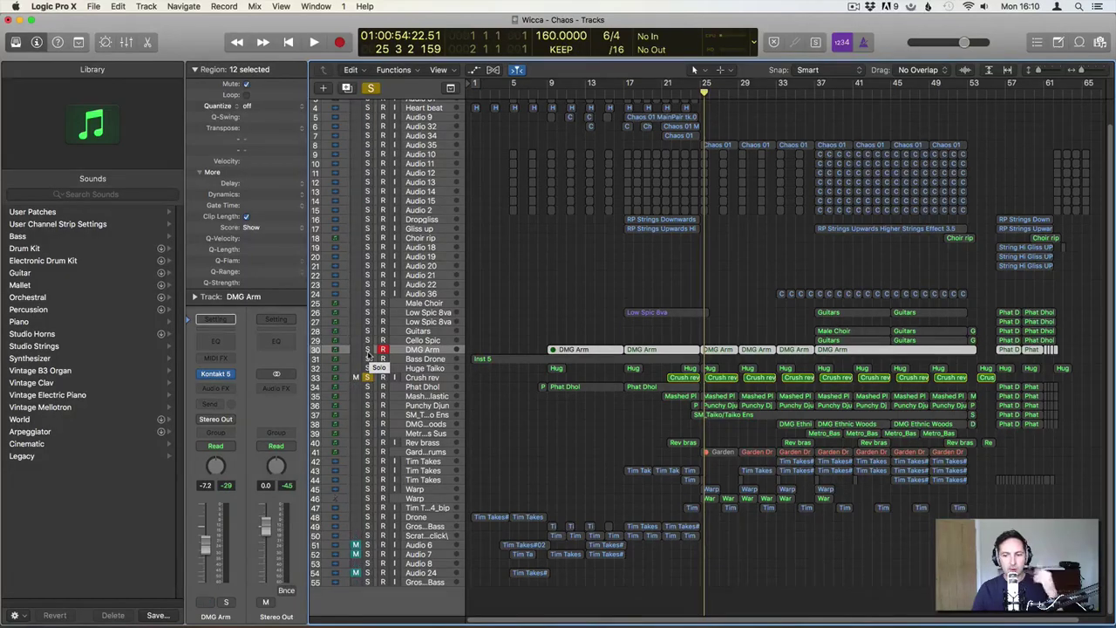
# Solo every track from DMG Arm through DMG Ethnic Woods, select DMG Ethnic Woods and audition from bar 33
pyautogui.moveTo(368, 352); pyautogui.dragTo(374, 423)
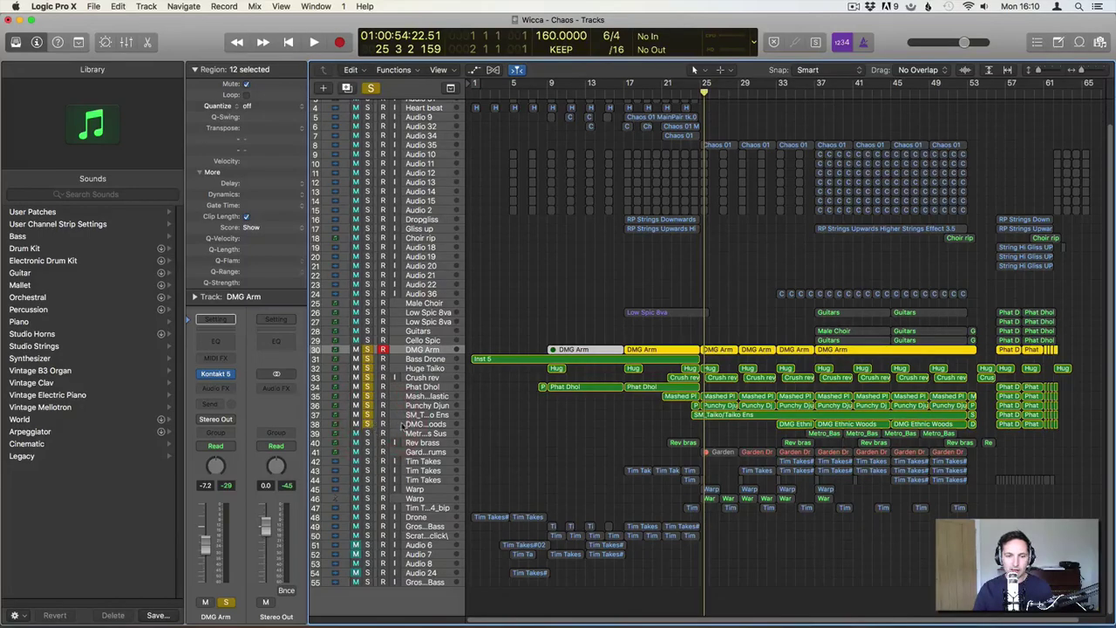
pyautogui.click(408, 425)
pyautogui.press('space')
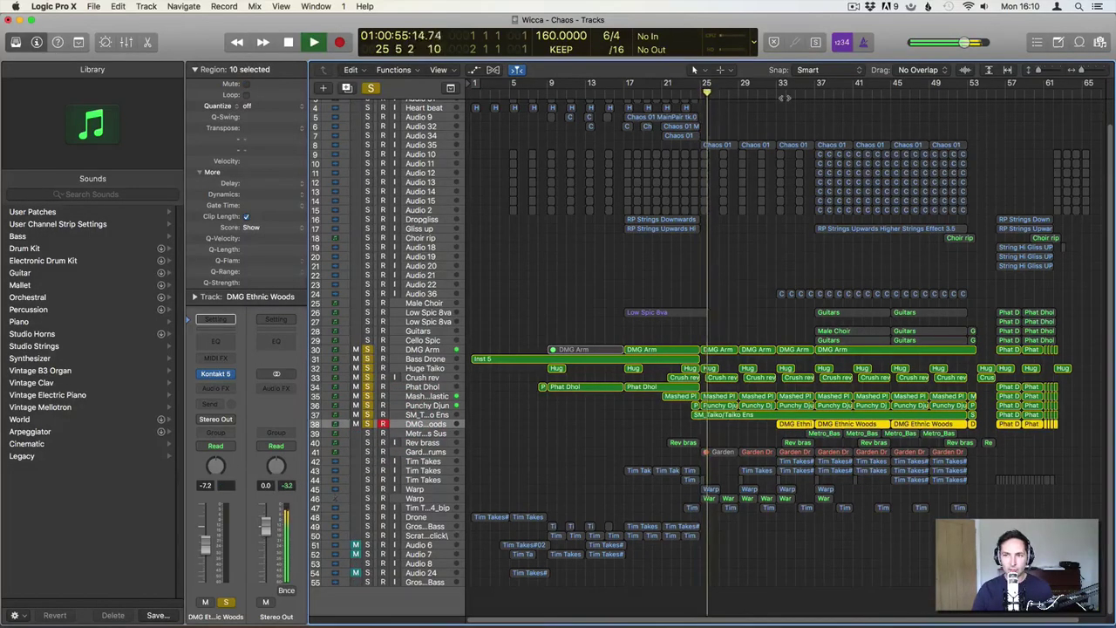
pyautogui.click(779, 90)
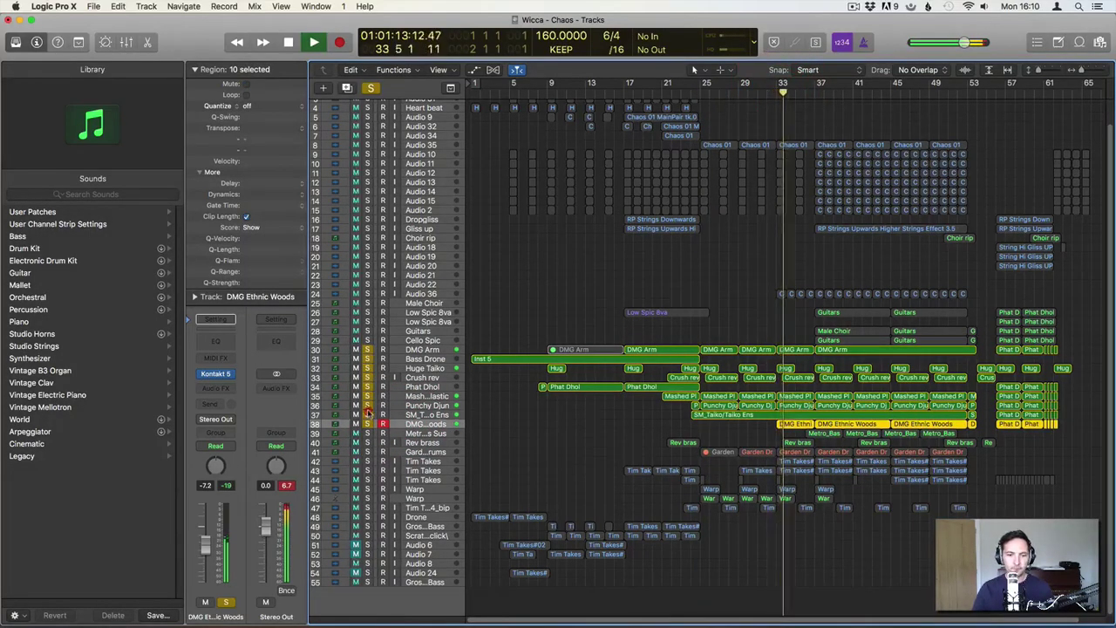
# Unsolo DMG Arm through Taiko Ens to hear DMG Ethnic Woods alone, re-solo them for comparison and stop playback
pyautogui.moveTo(367, 349); pyautogui.dragTo(367, 415)
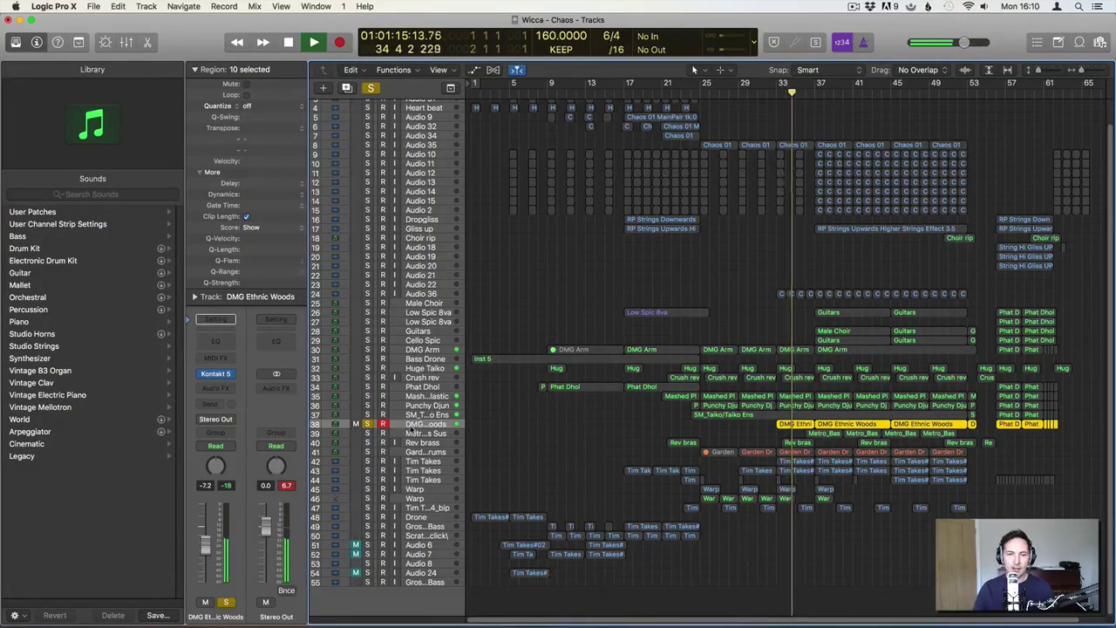
pyautogui.click(367, 434)
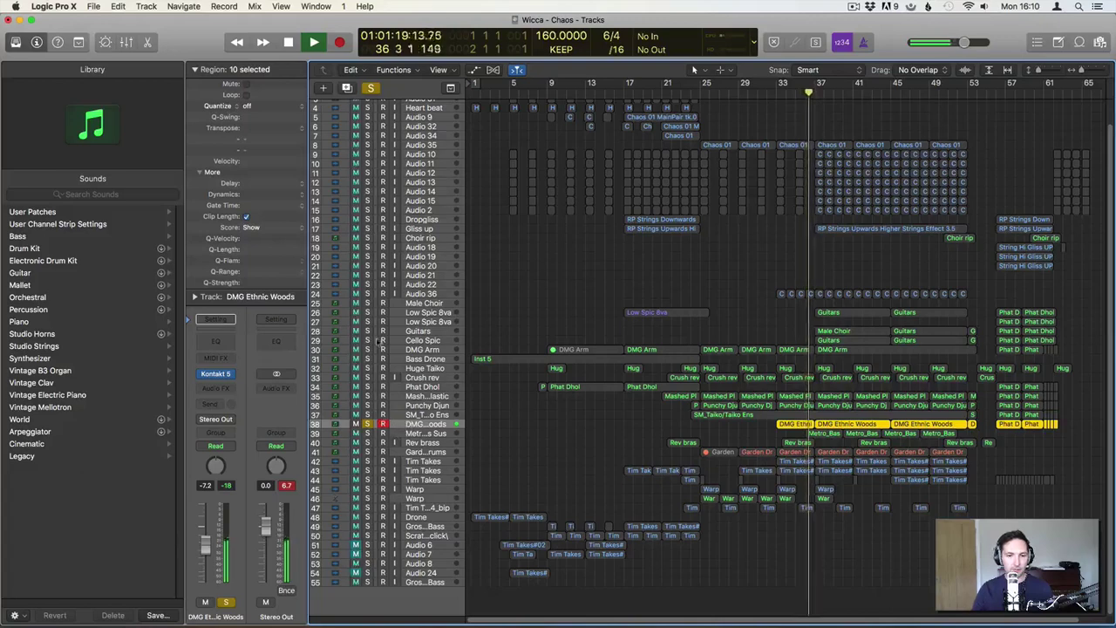
pyautogui.moveTo(367, 349); pyautogui.dragTo(369, 412)
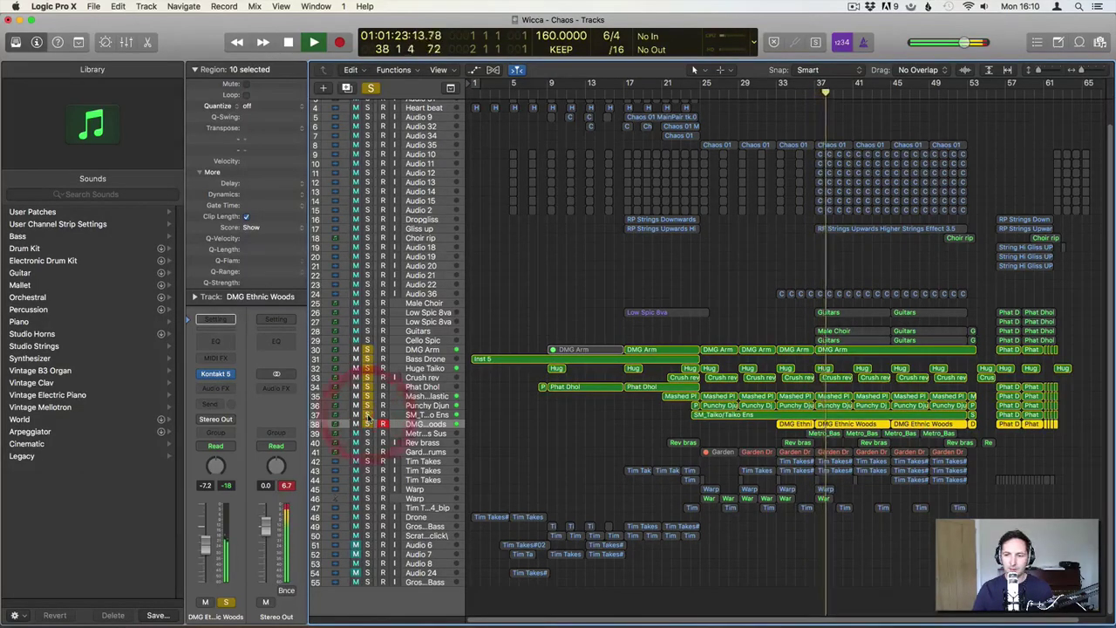
pyautogui.press('space')
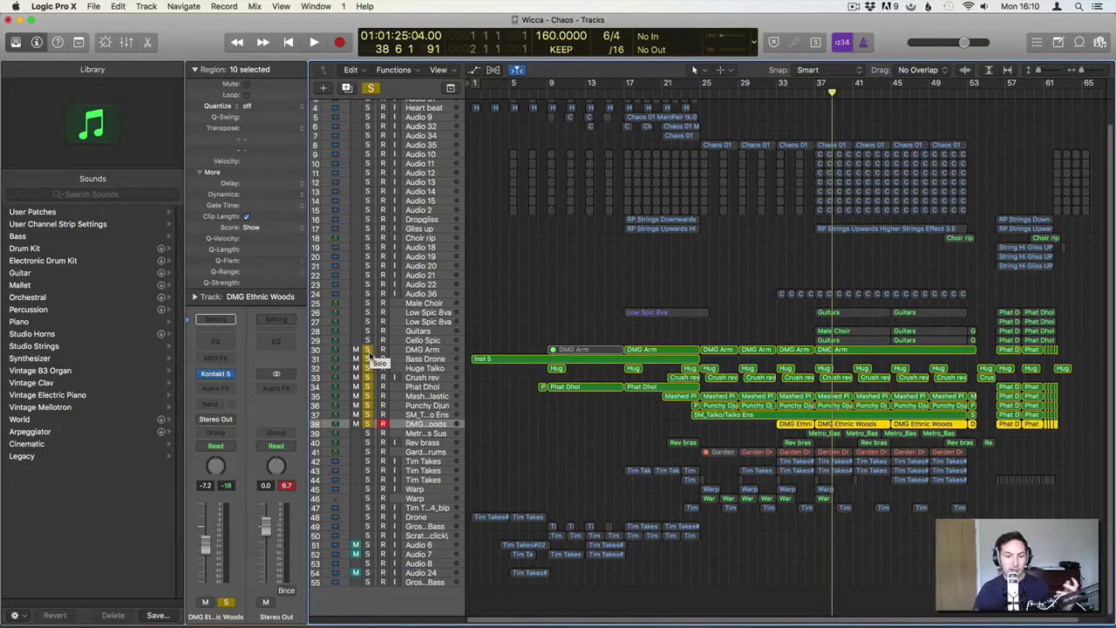
# Clear the solos on the drum tracks, deselect the regions and play the full arrangement from just before bar 25
pyautogui.moveTo(373, 353); pyautogui.dragTo(374, 424)
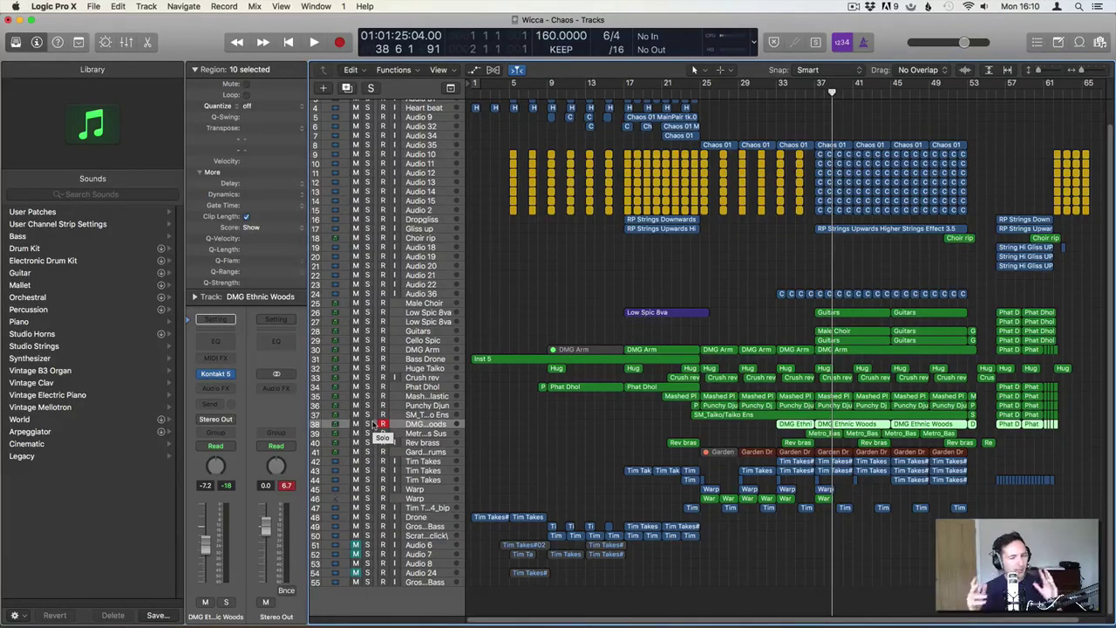
pyautogui.click(721, 270)
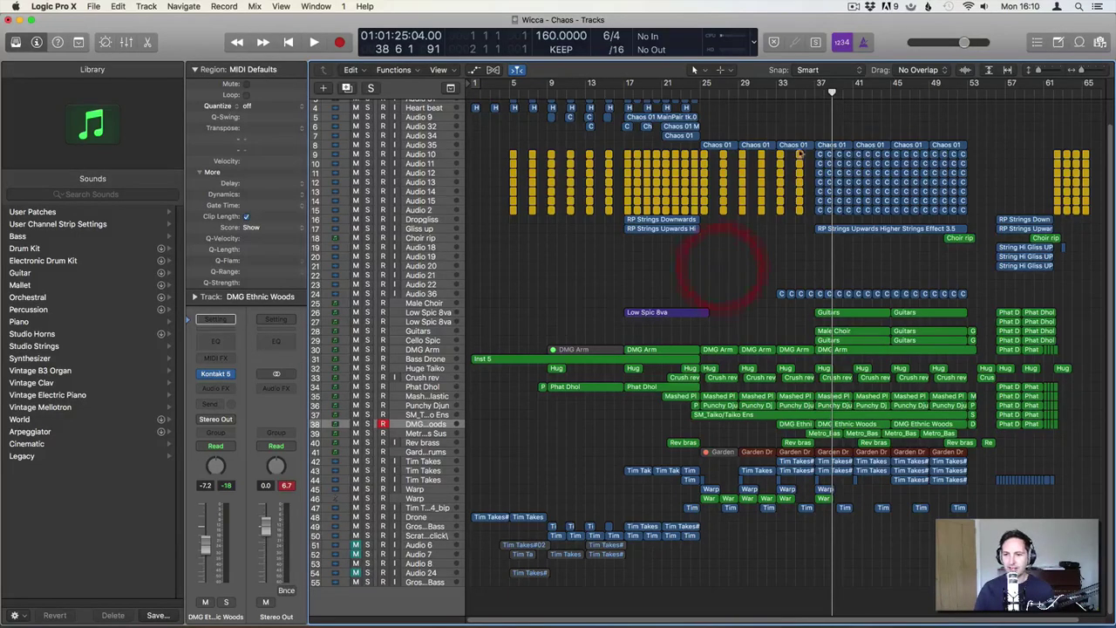
pyautogui.click(700, 103)
pyautogui.press('space')
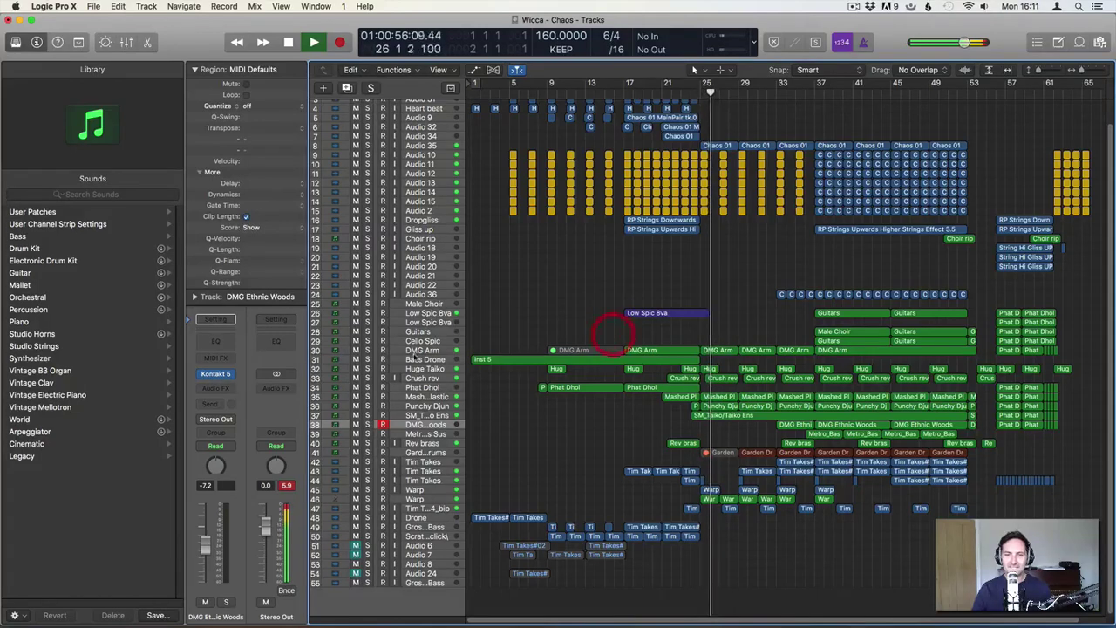
# Solo Cello Spic, Guitars and the first Low Spic 8va track and audition them together from about bar 36
pyautogui.click(367, 340)
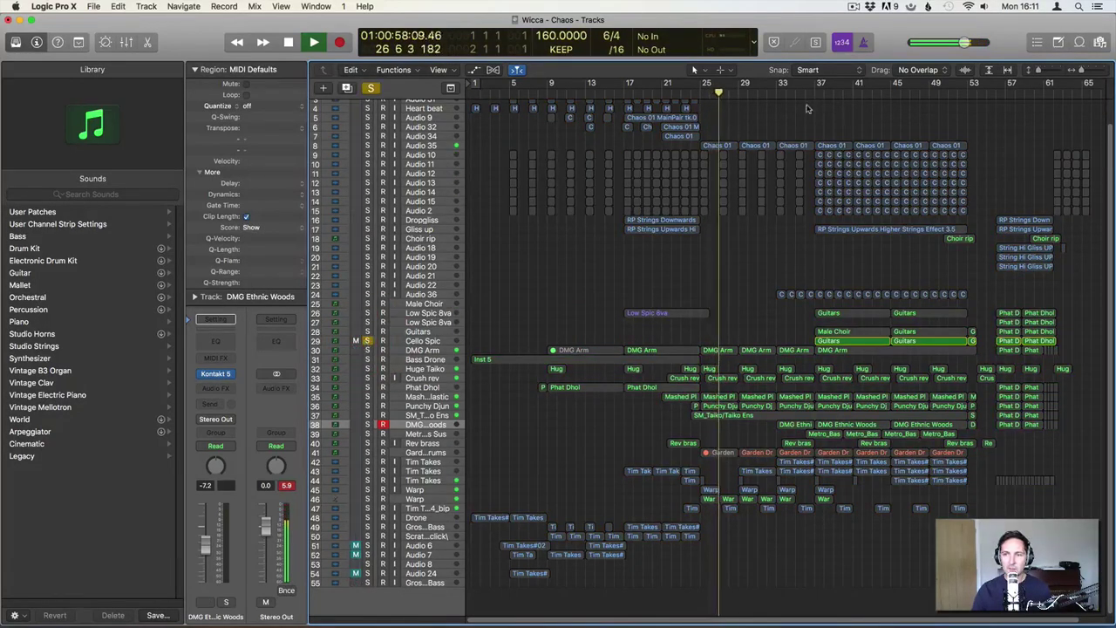
pyautogui.click(367, 331)
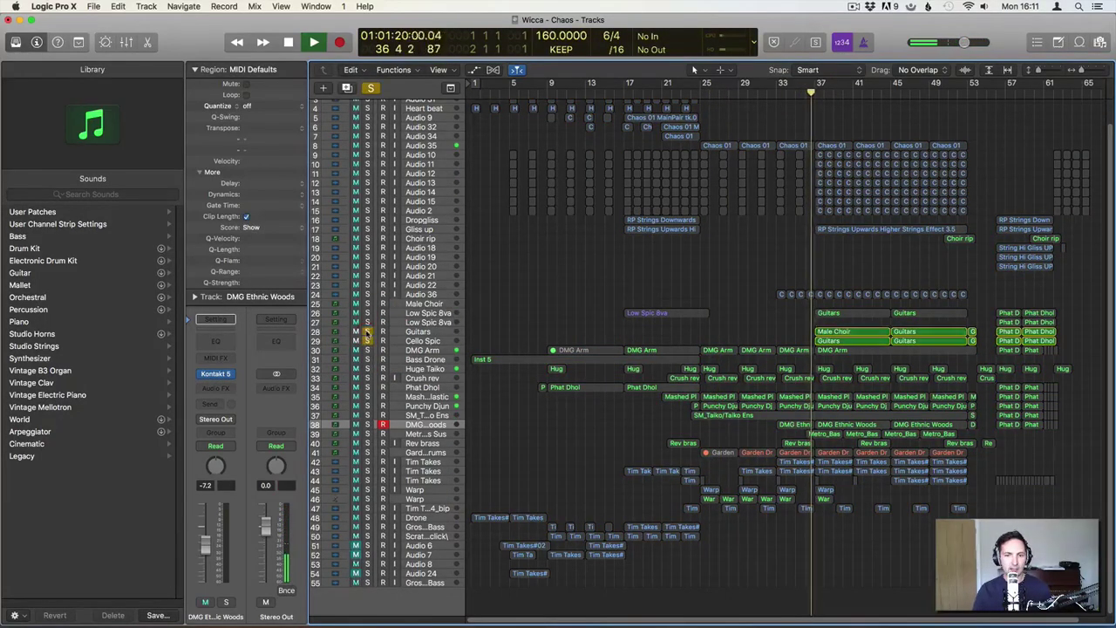
pyautogui.click(367, 313)
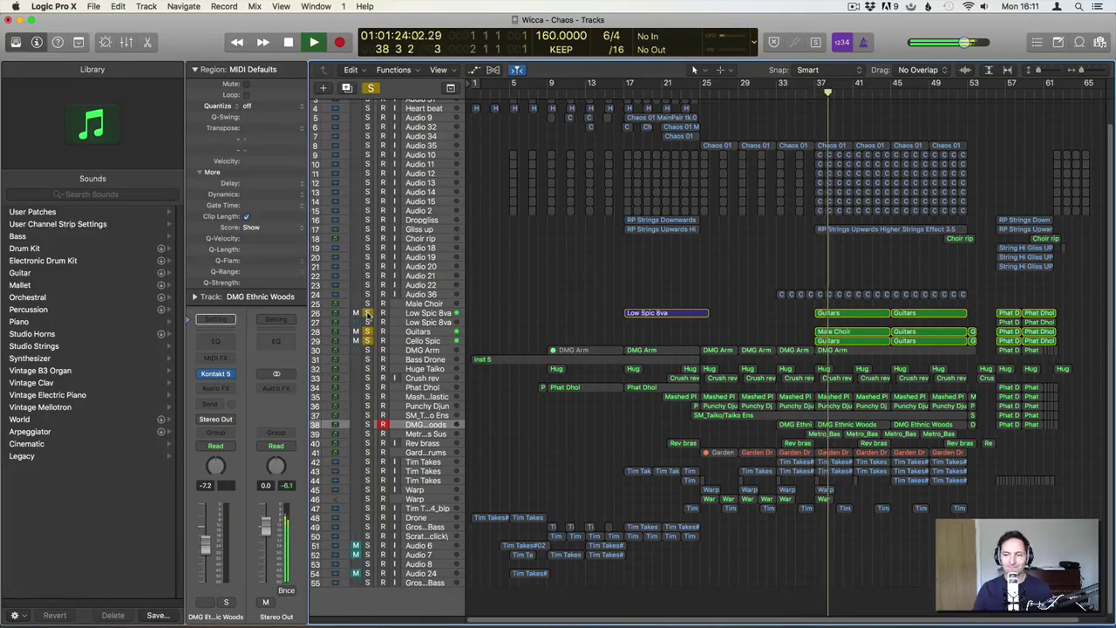
# Unsolo Low Spic 8va and Cello Spic to hear Guitars alone, re-solo both for comparison and stop playback
pyautogui.click(367, 313)
pyautogui.click(367, 341)
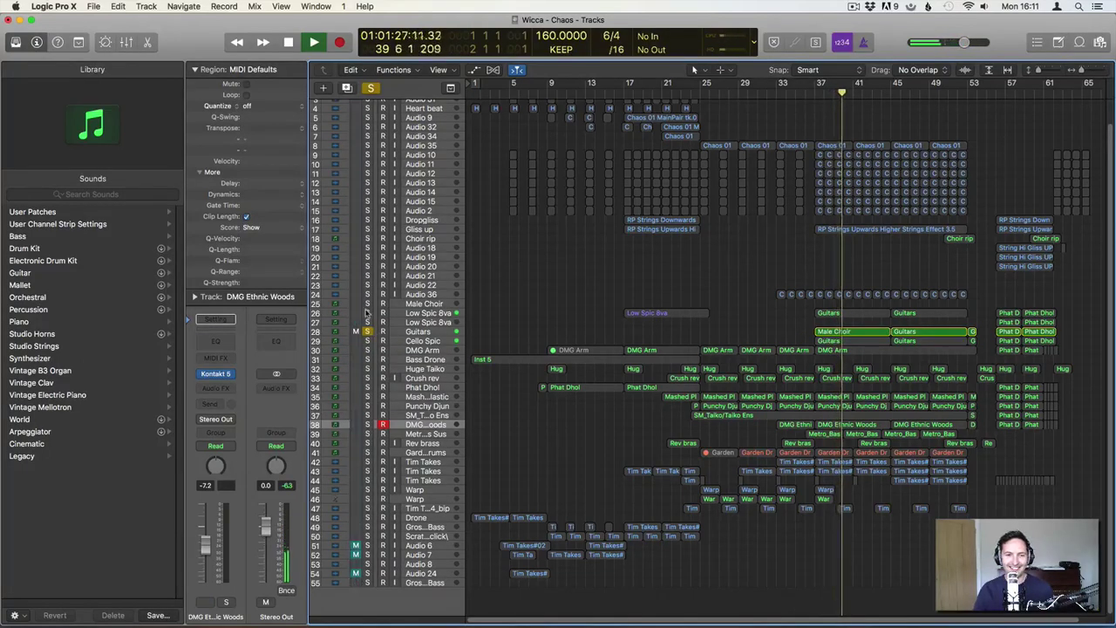
pyautogui.click(367, 314)
pyautogui.click(367, 341)
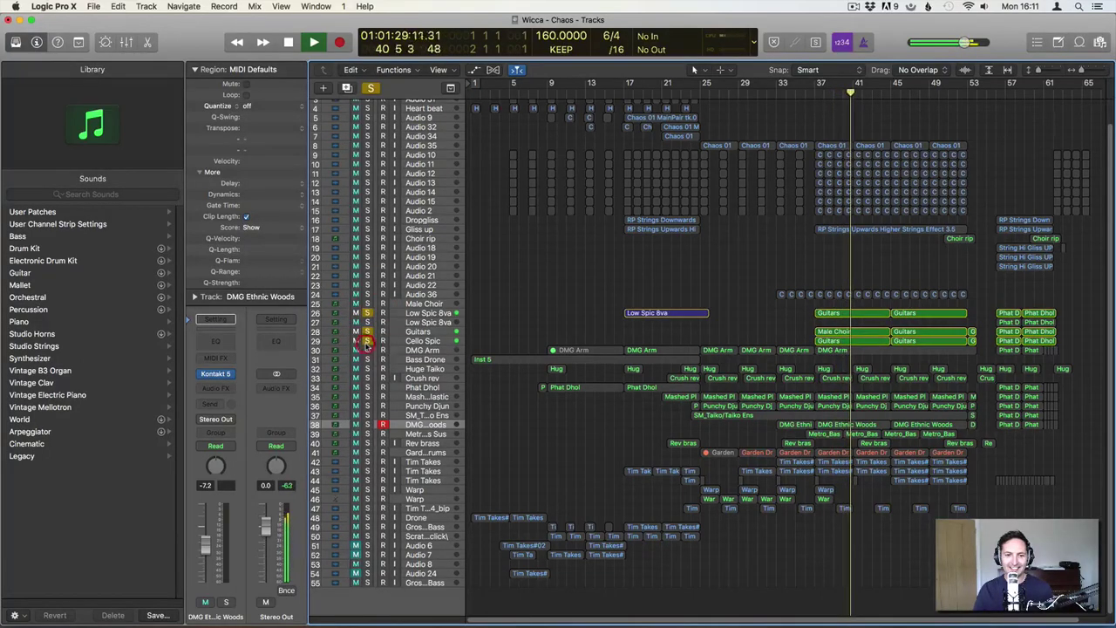
pyautogui.press('space')
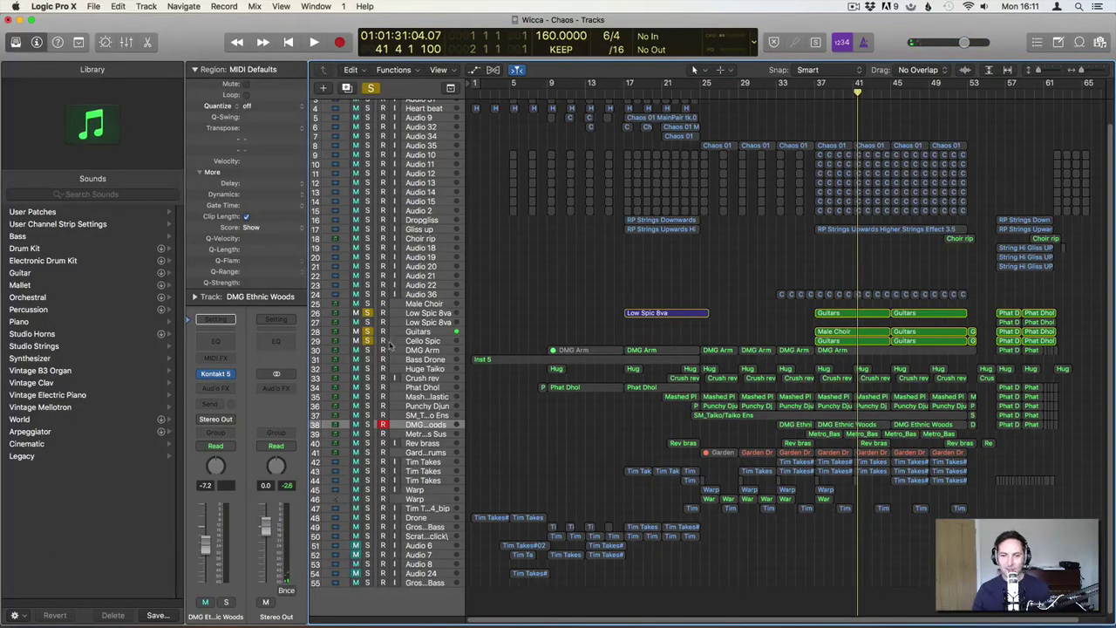
# Audition the three soloed tracks from bar 41 and select Low Spic 8va, Guitars and Cello Spic in turn to inspect their channel strips
pyautogui.press('space')
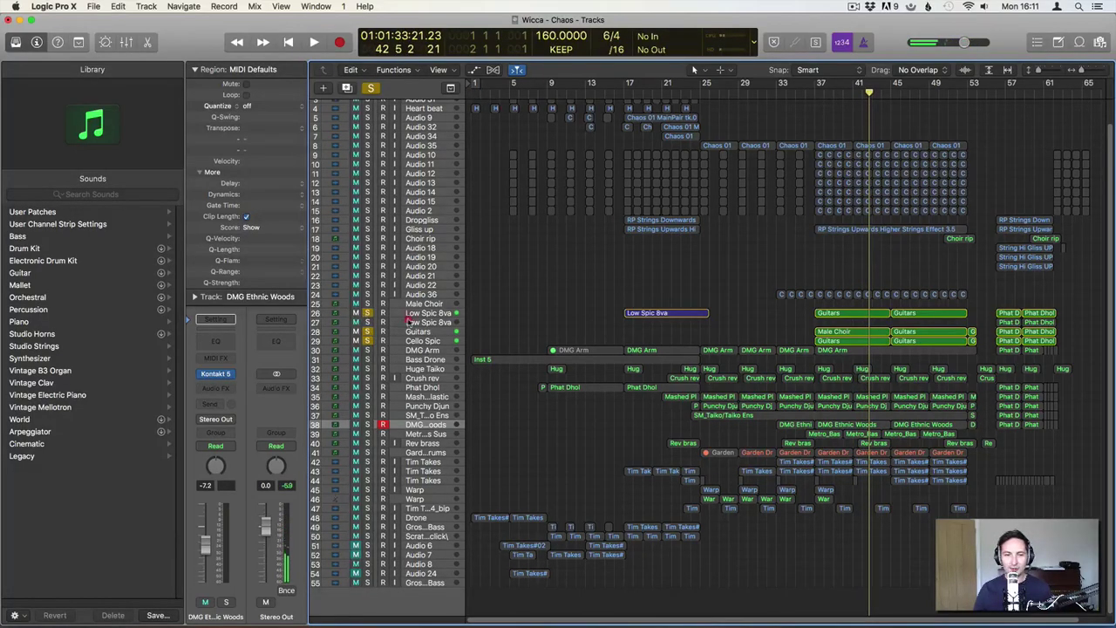
pyautogui.click(426, 313)
pyautogui.click(410, 332)
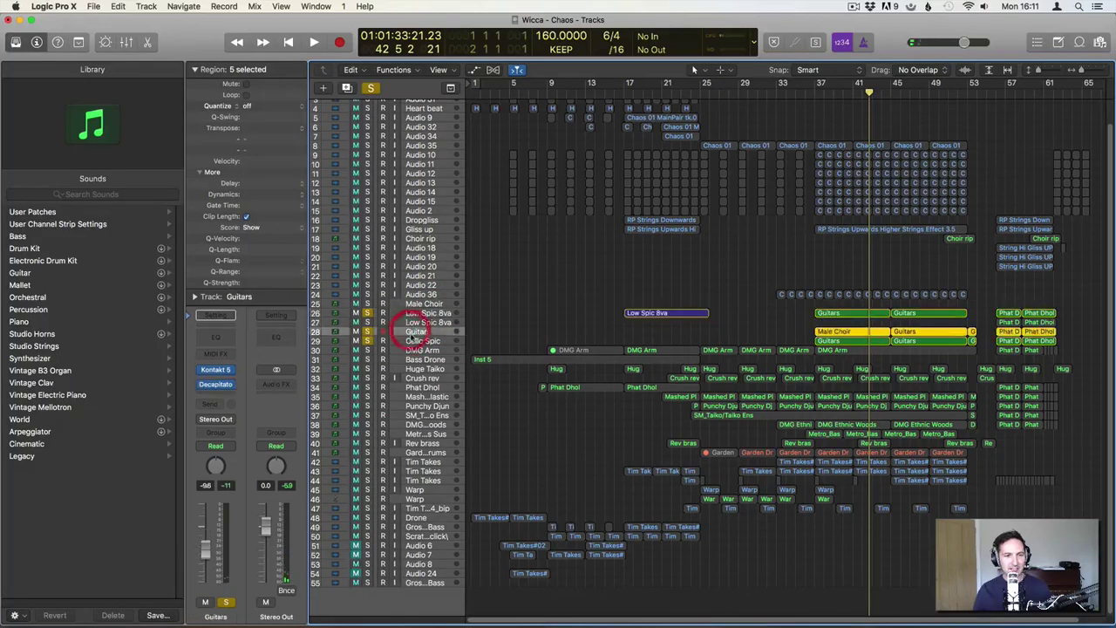
pyautogui.click(411, 340)
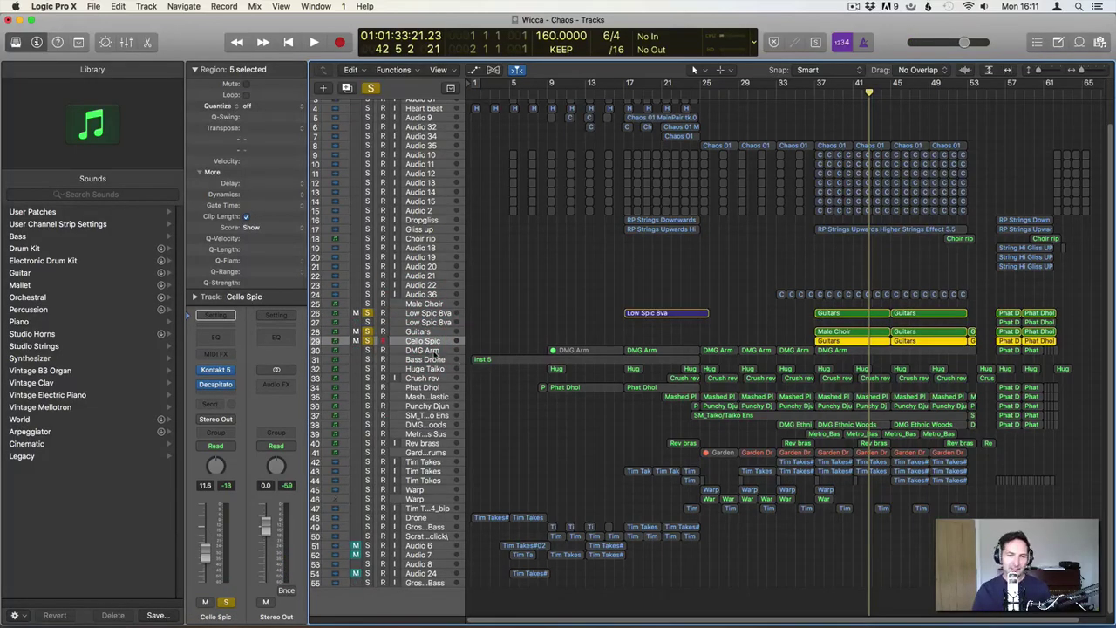
pyautogui.press('space')
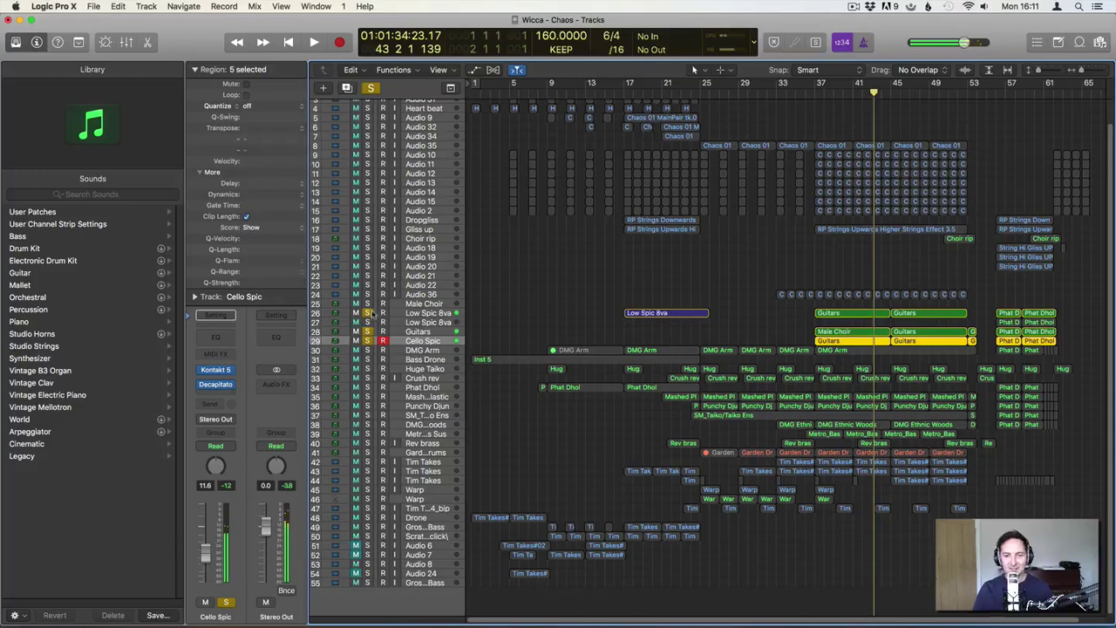
# Clear the Low Spic 8va, Guitars and Cello Spic solos and play the full arrangement from about bar 37 with no regions selected
pyautogui.click(368, 340)
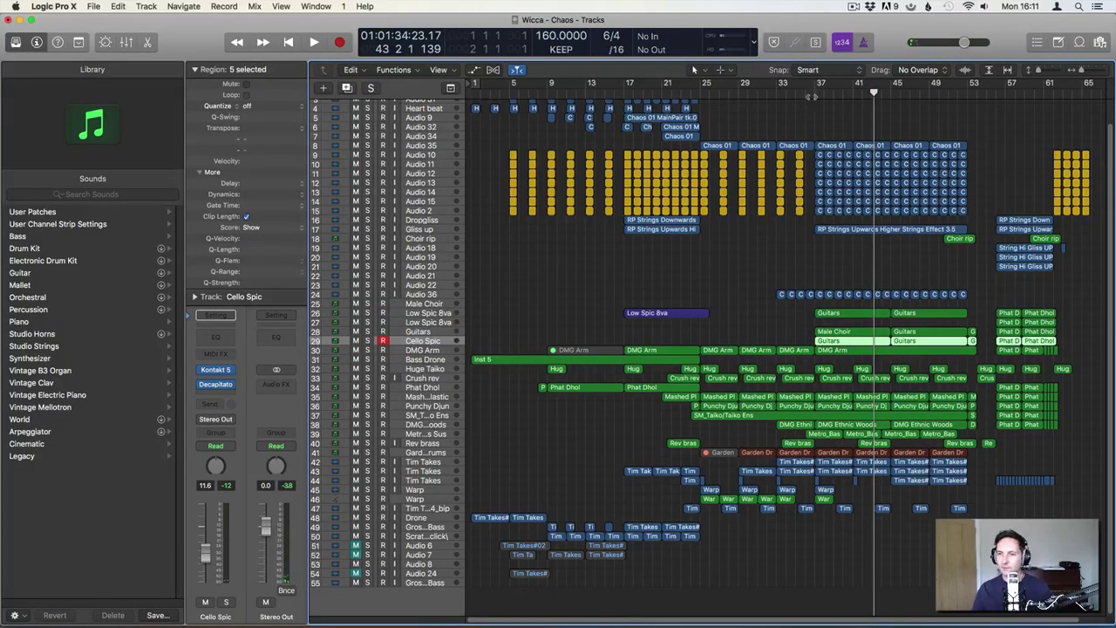
pyautogui.click(811, 91)
pyautogui.press('space')
pyautogui.click(547, 306)
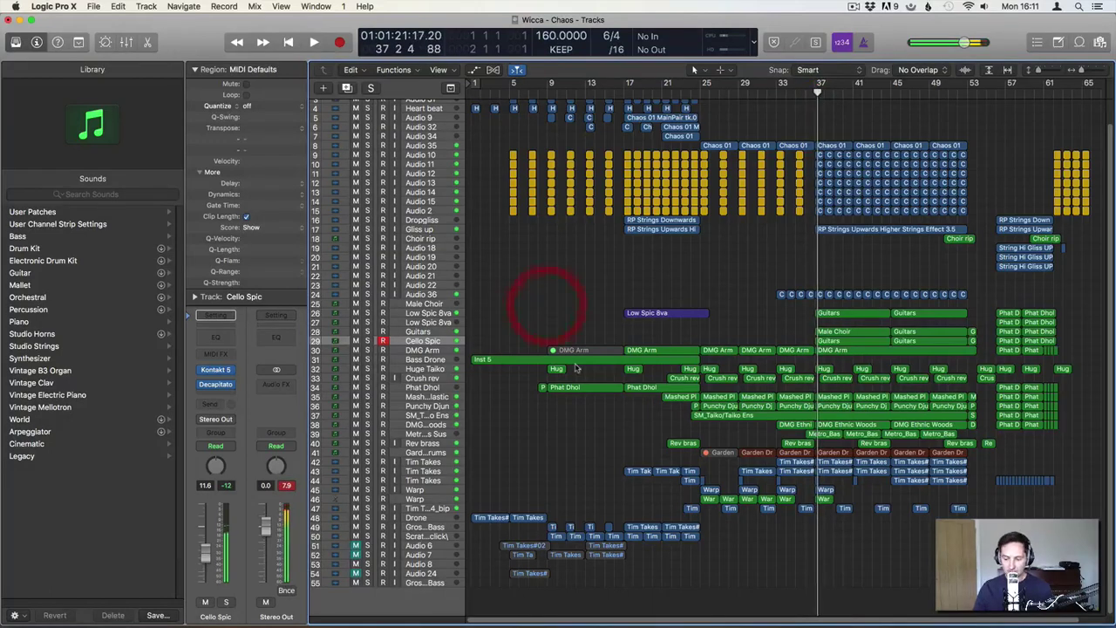
pyautogui.press('Return')
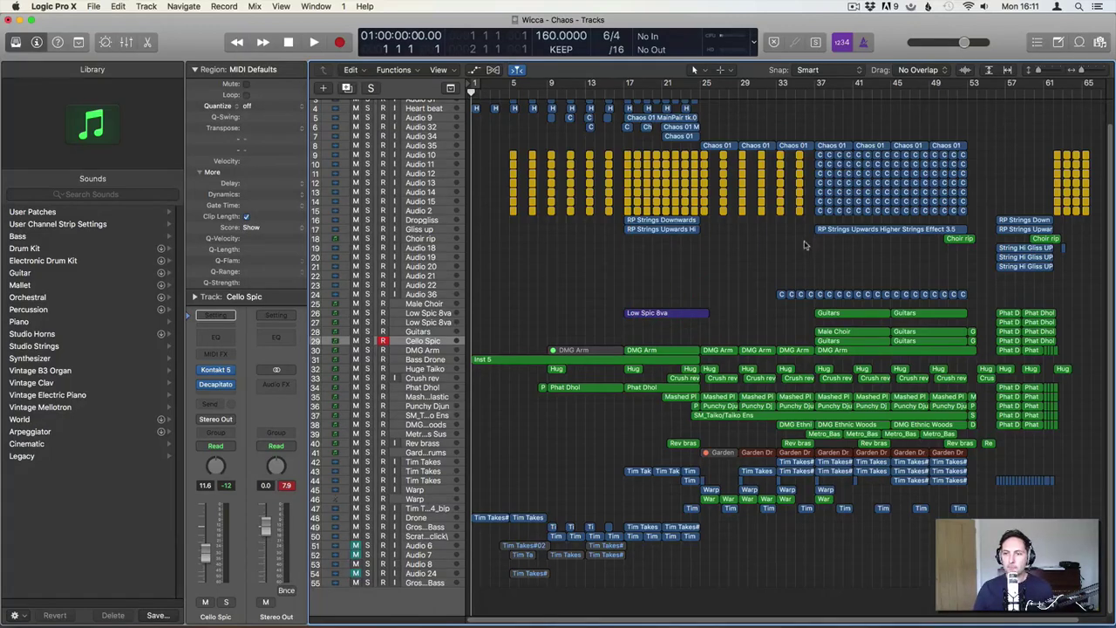
# Point out bars 37 and 49 with the playhead and return it to the start of the project
pyautogui.click(813, 92)
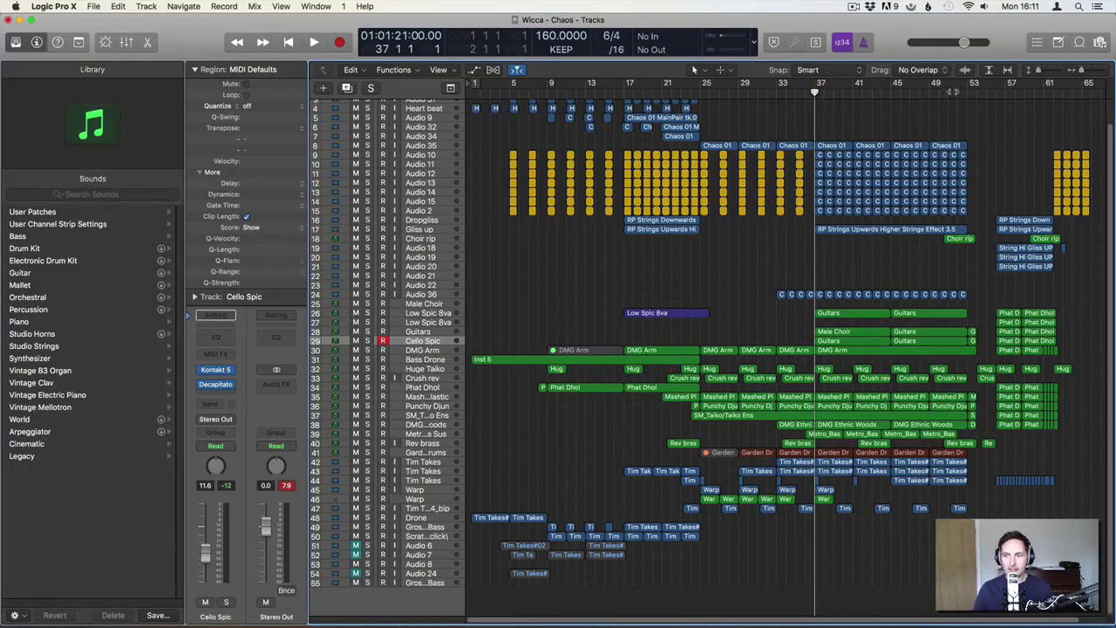
pyautogui.click(930, 92)
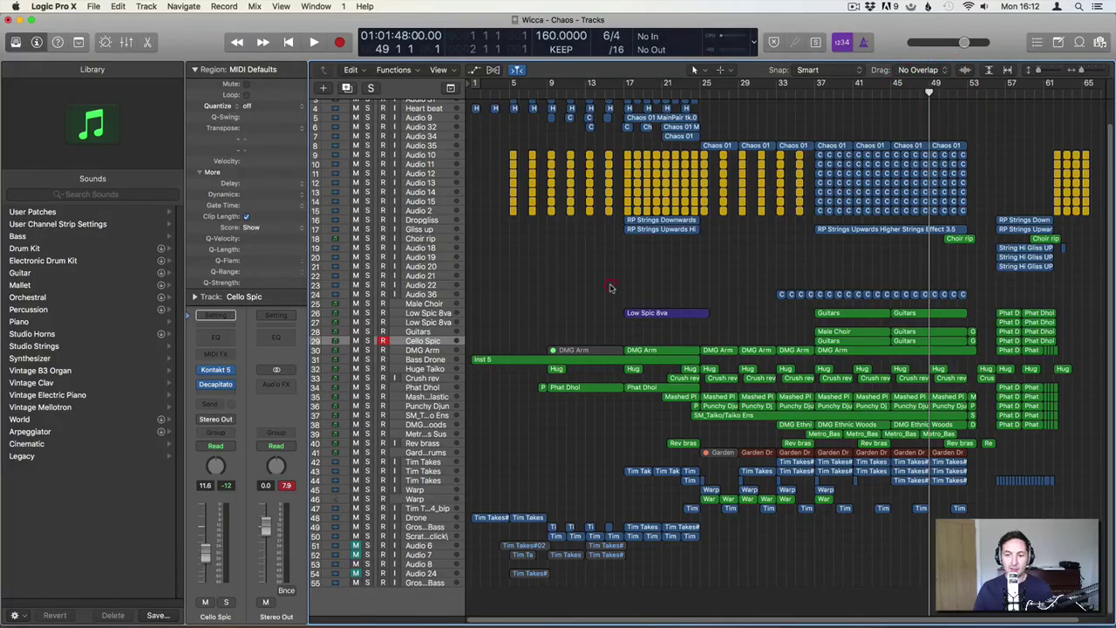
pyautogui.press('Return')
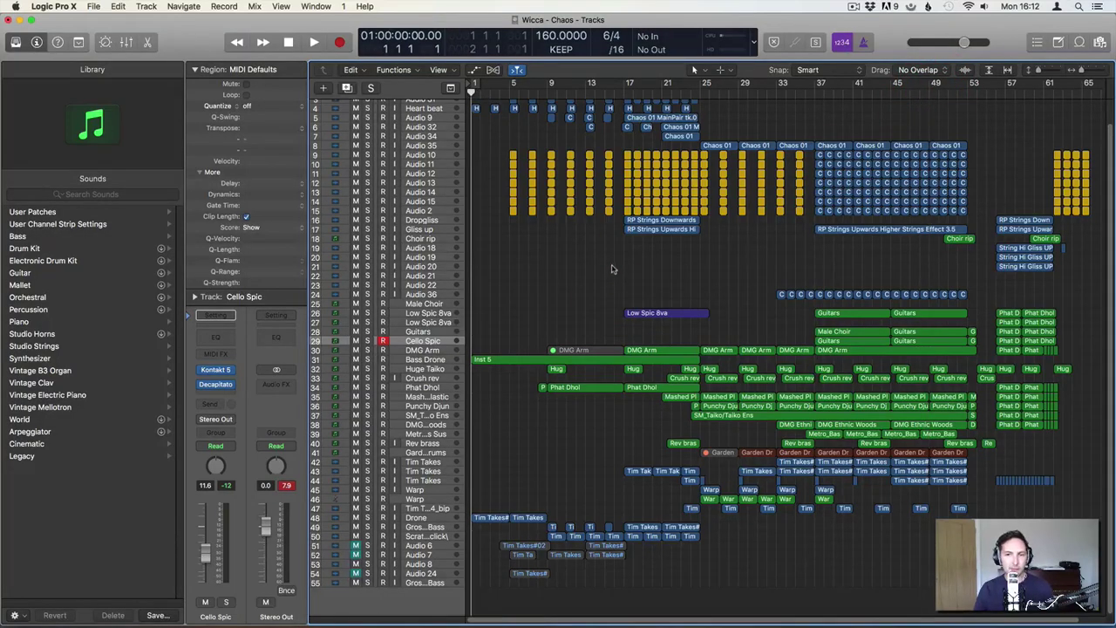
# Solo tracks 42 to 50, leaving Audio 8 out, and play them from the start of the project
pyautogui.click(367, 462)
pyautogui.moveTo(367, 470); pyautogui.dragTo(370, 590)
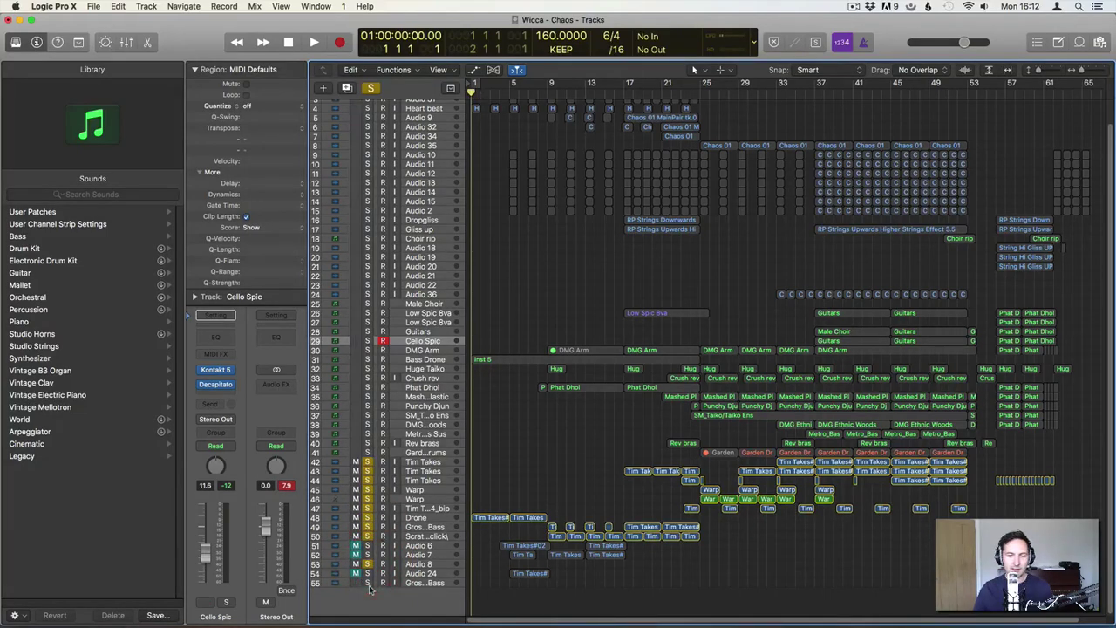
pyautogui.click(367, 565)
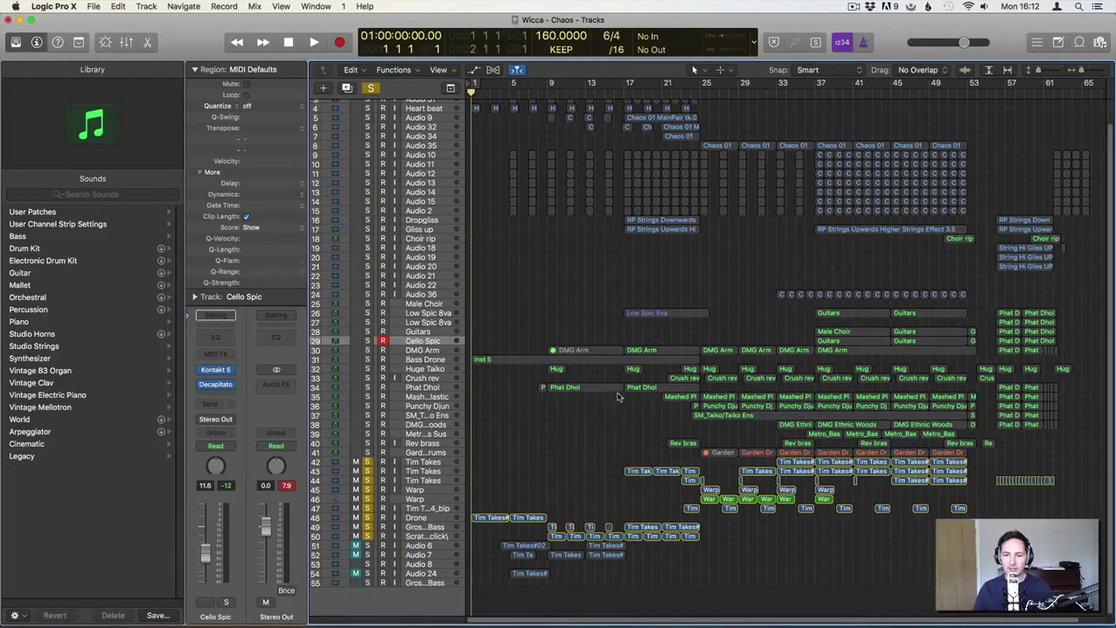
pyautogui.press('space')
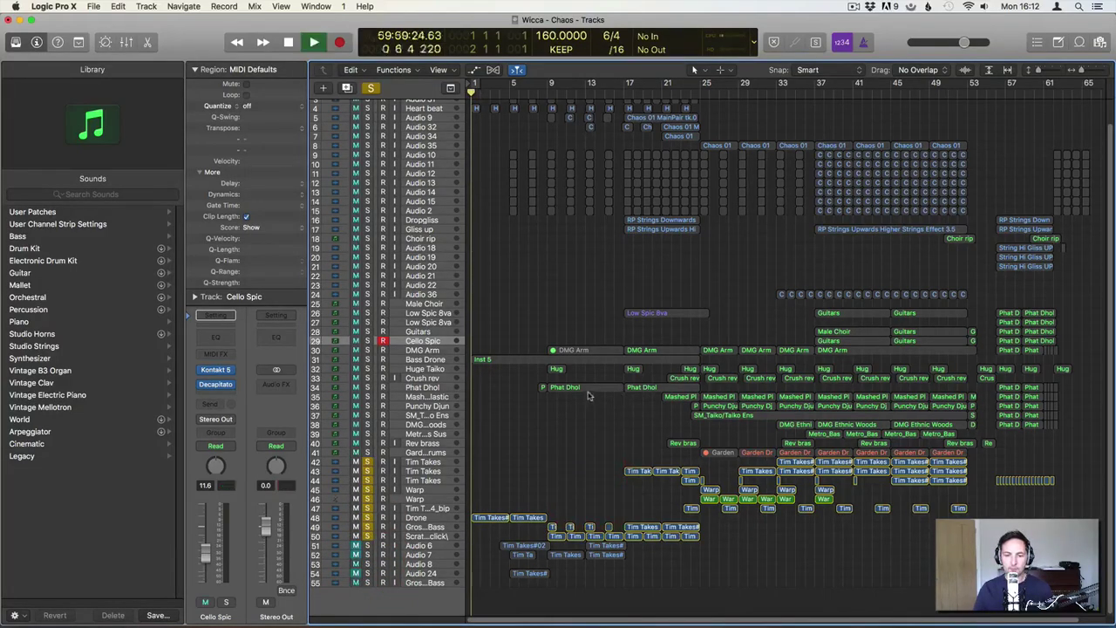
# Select the Drone track and bypass its Compressor, Channel EQ, Altiverb 7 and Echo in turn during playback
pyautogui.click(447, 517)
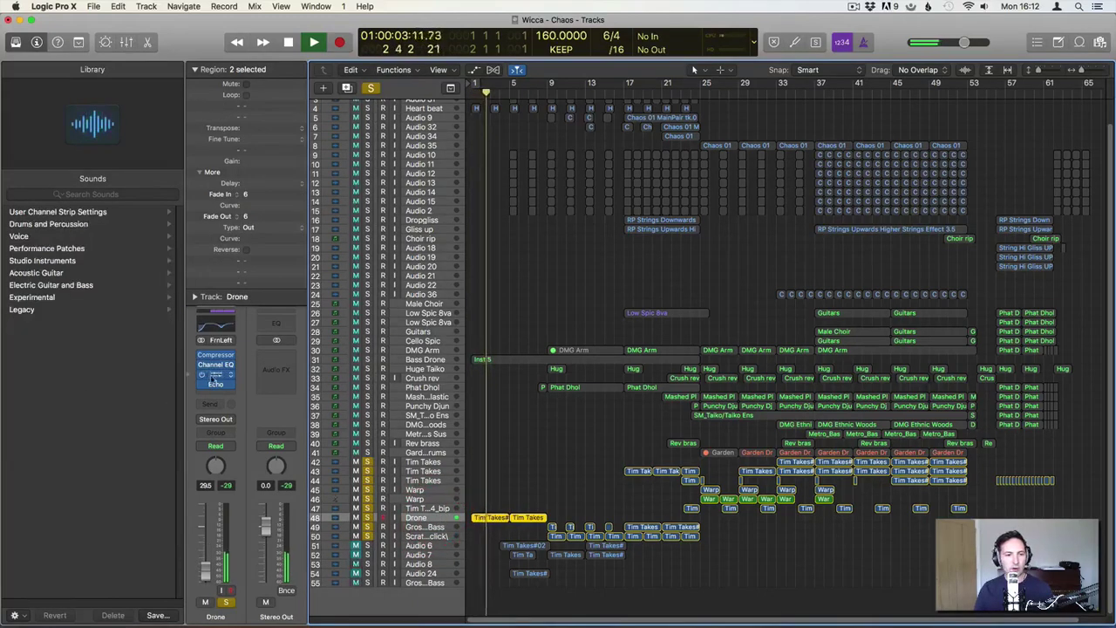
pyautogui.click(202, 355)
pyautogui.click(202, 365)
pyautogui.click(201, 375)
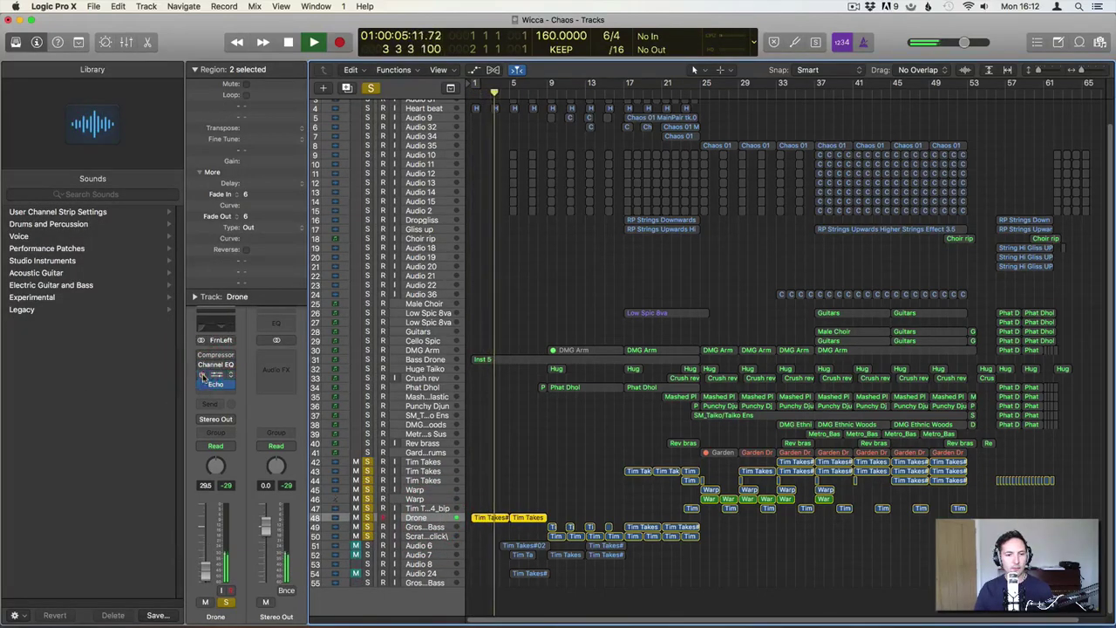
pyautogui.click(201, 385)
# Re-enable Echo, Altiverb 7, Channel EQ and Compressor on the Drone track and stop playback
pyautogui.click(201, 385)
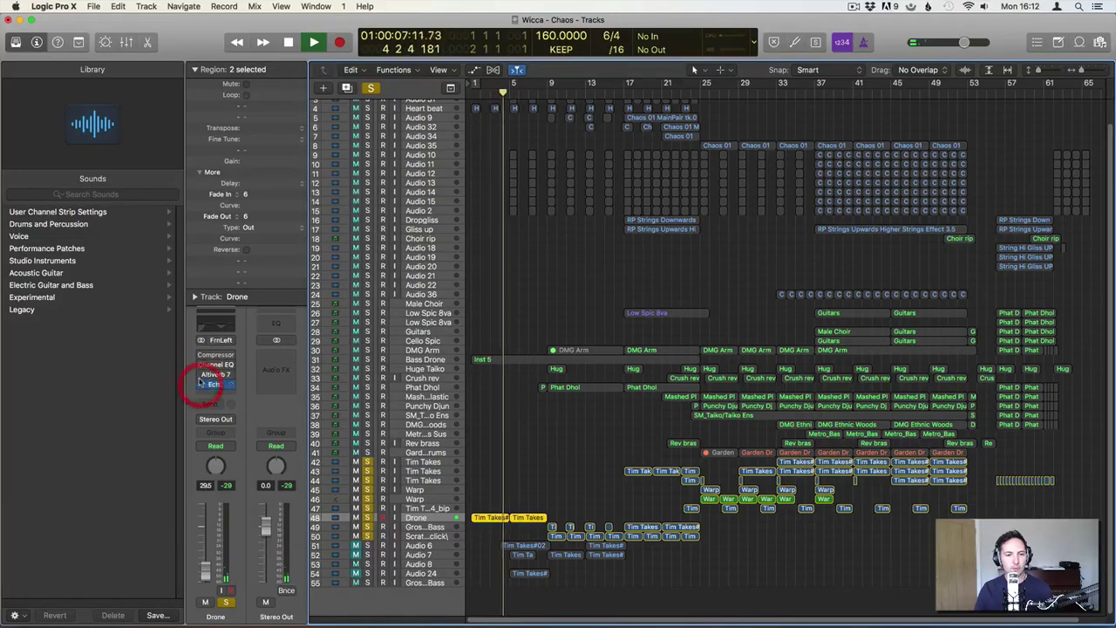
pyautogui.click(202, 375)
pyautogui.click(203, 366)
pyautogui.click(202, 355)
pyautogui.press('space')
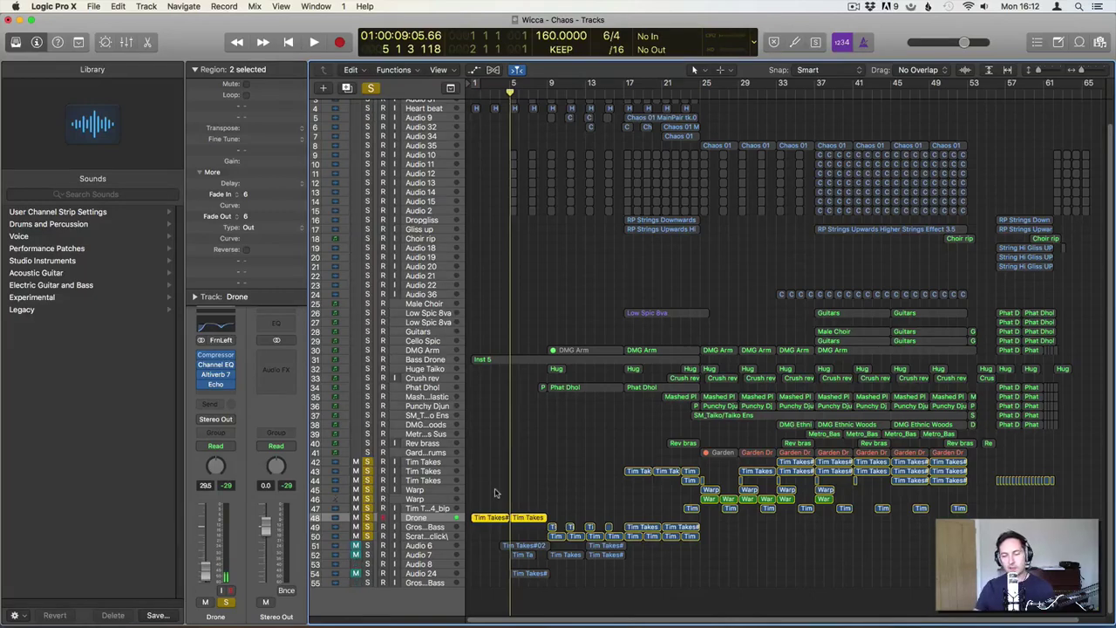
# Continue playback from bar 5 and select the Scratchy Cello click and Gross Cello Bass tracks in turn to inspect their channel strips
pyautogui.press('space')
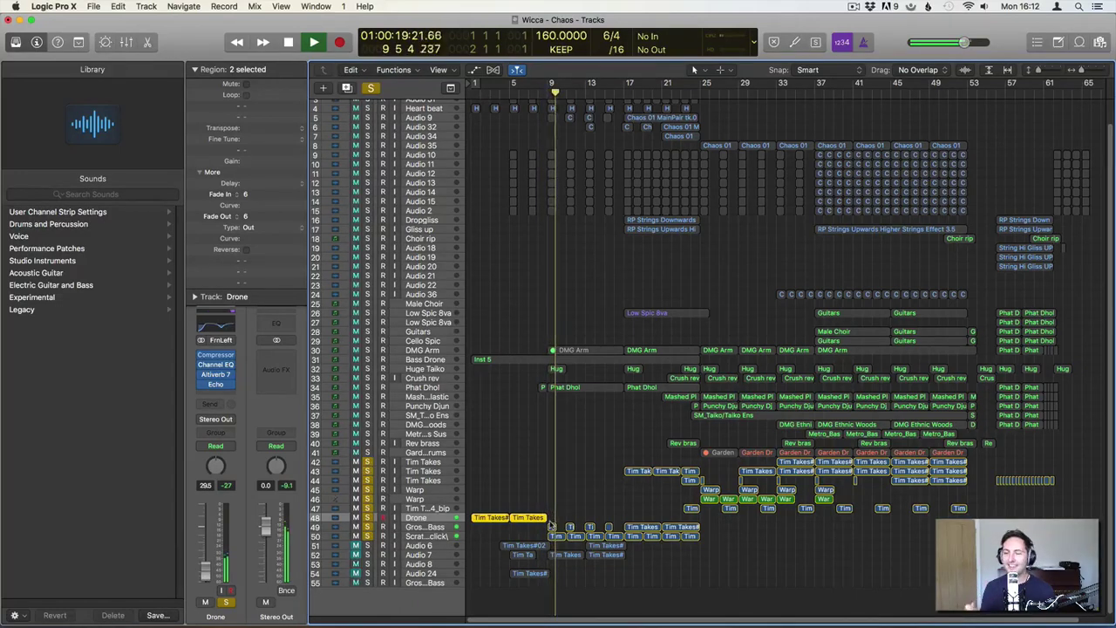
pyautogui.click(441, 533)
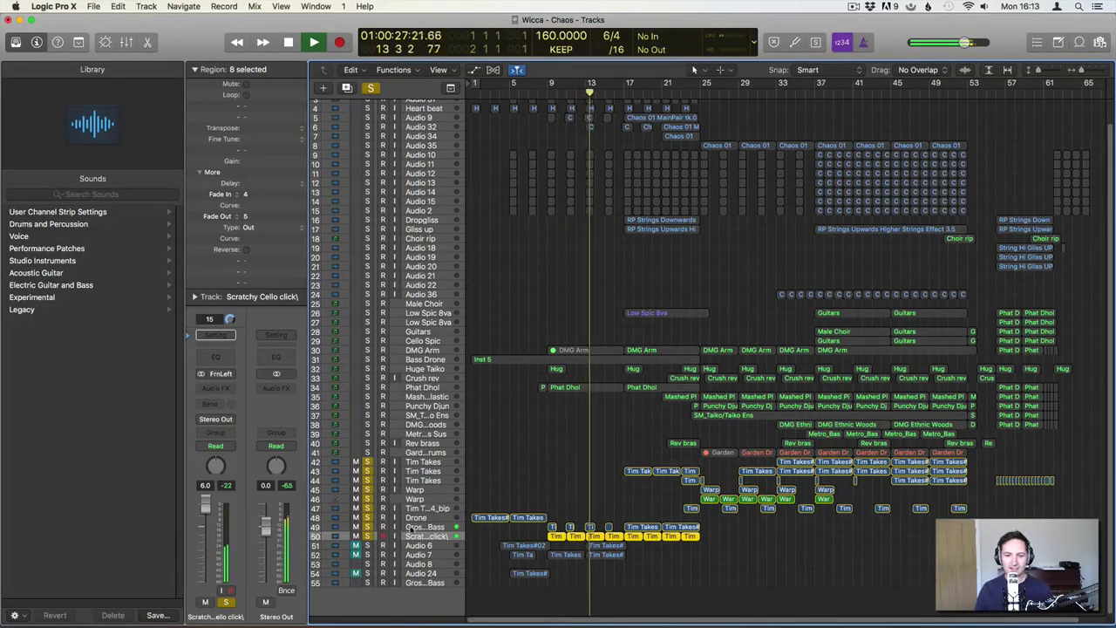
pyautogui.click(410, 527)
pyautogui.press('space')
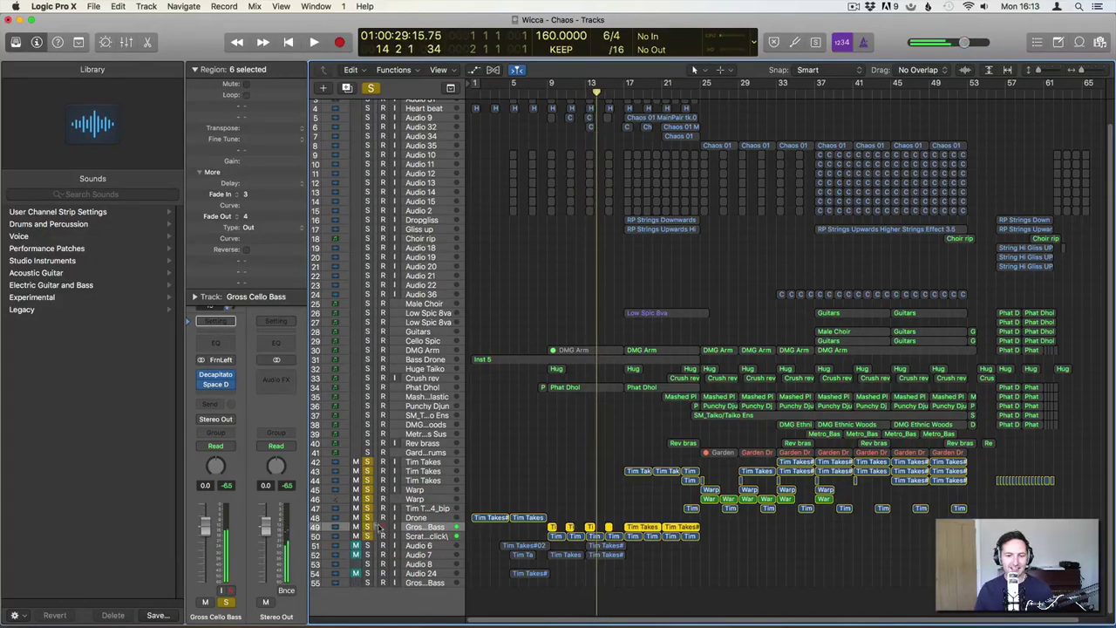
# Solo only Gross Cello Bass and audition it from bar 9 with the Decapitator and Space D effects bypassed
pyautogui.moveTo(367, 529); pyautogui.dragTo(369, 442)
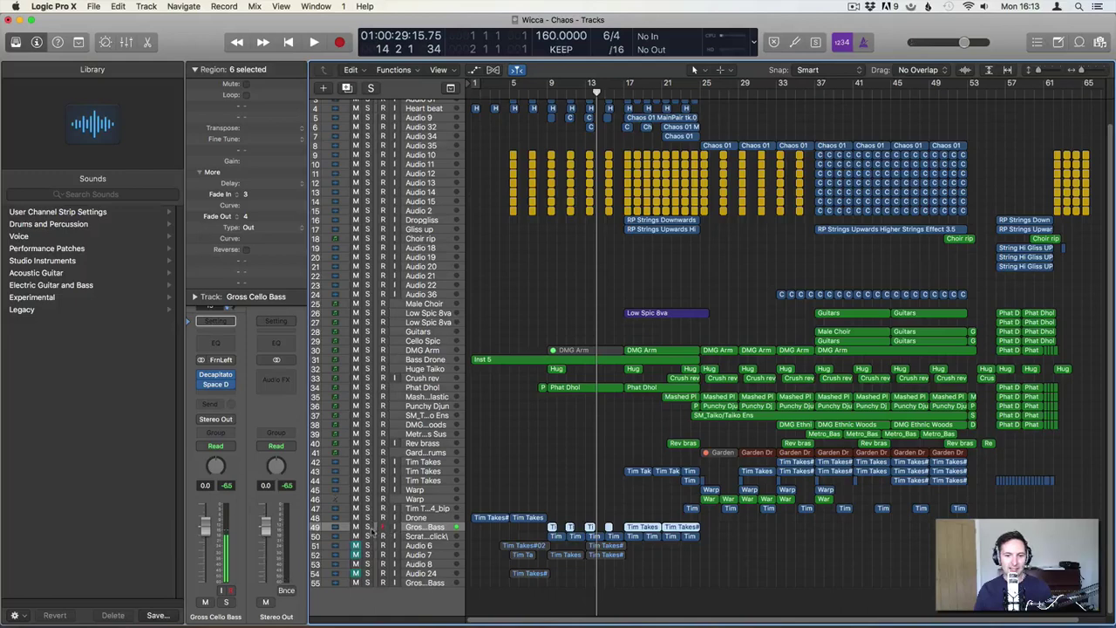
pyautogui.click(367, 528)
pyautogui.click(547, 88)
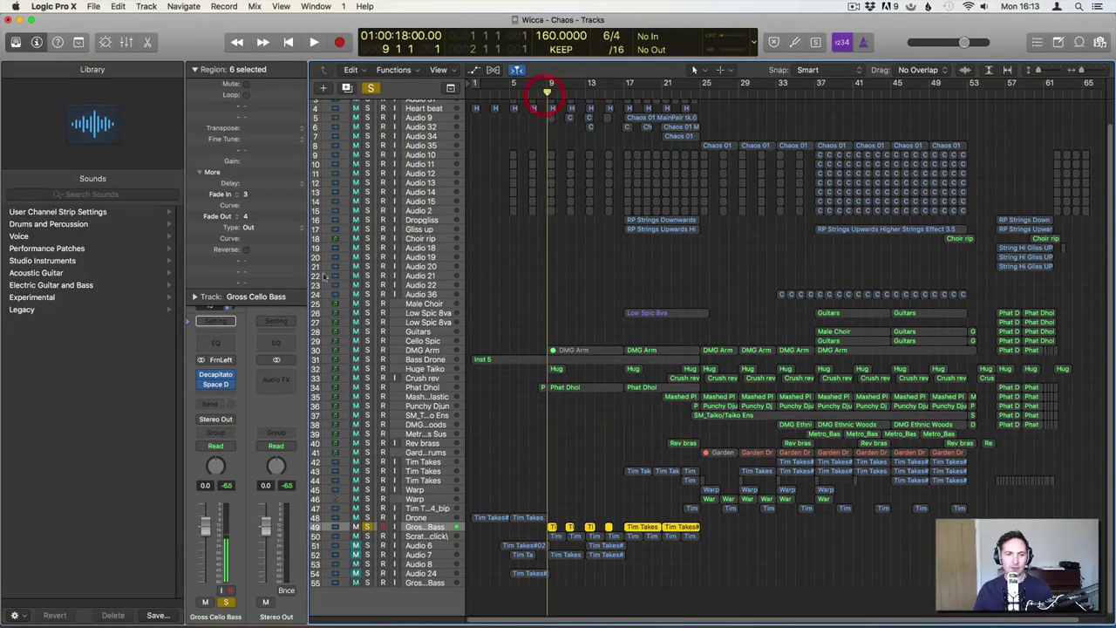
pyautogui.press('space')
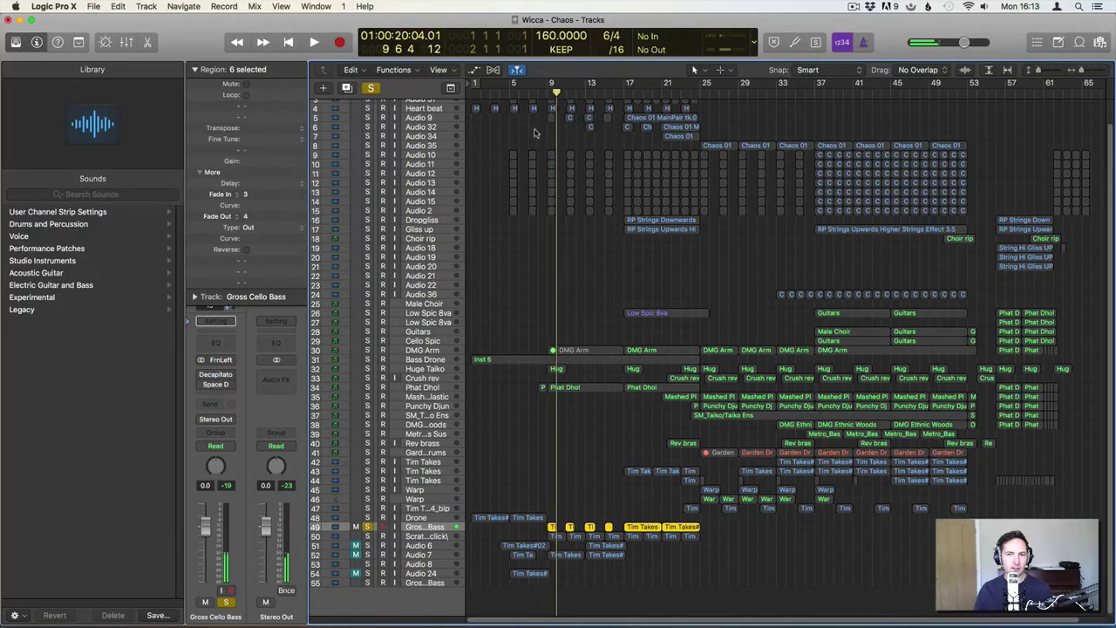
pyautogui.press('space')
pyautogui.click(542, 95)
pyautogui.press('space')
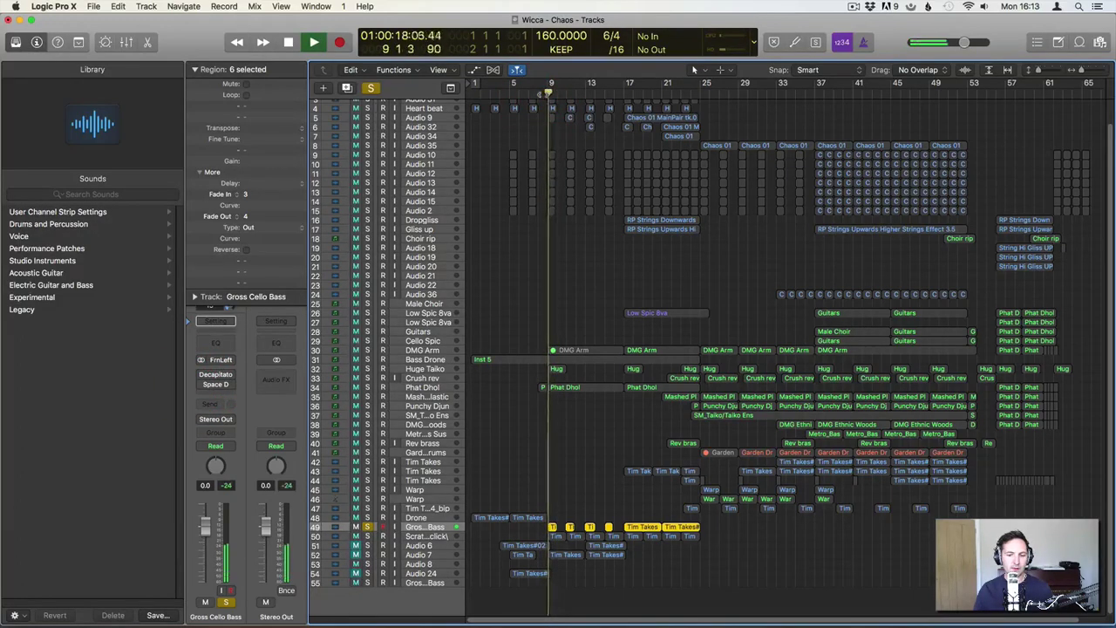
pyautogui.press('space')
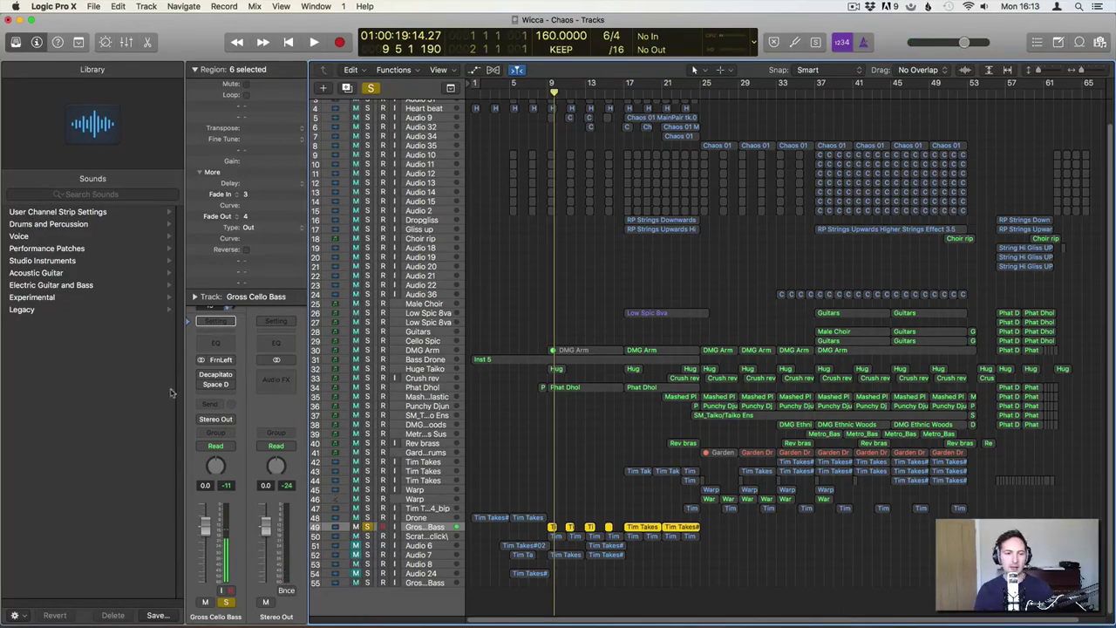
# Re-enable Decapitator and Space D one after the other on Gross Cello Bass, replaying from bar 9 to compare the sound
pyautogui.click(206, 374)
pyautogui.press('space')
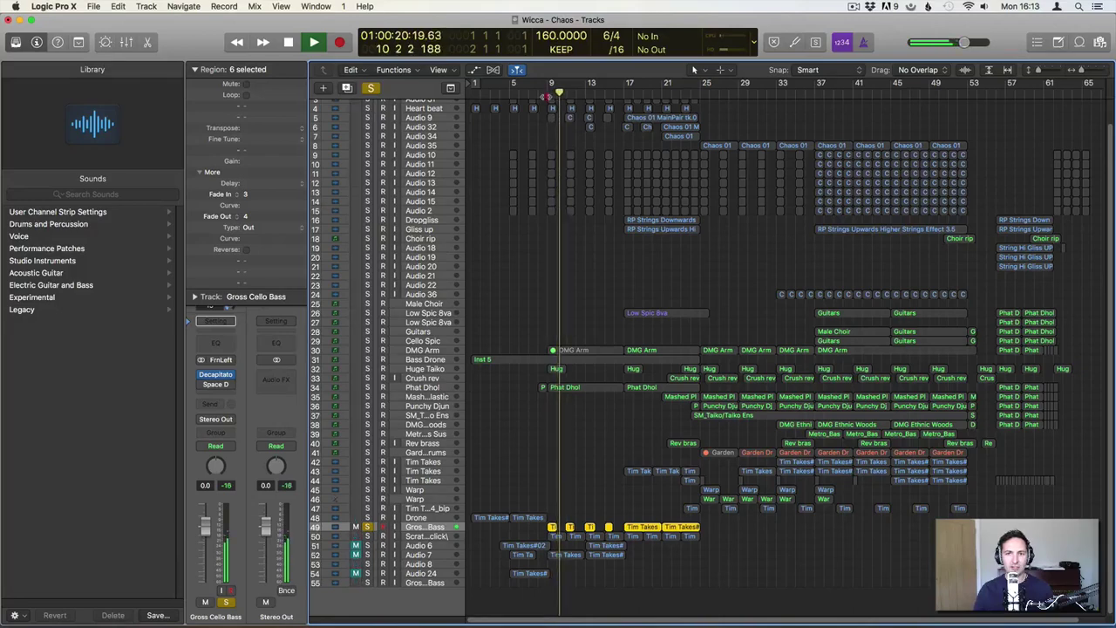
pyautogui.click(549, 85)
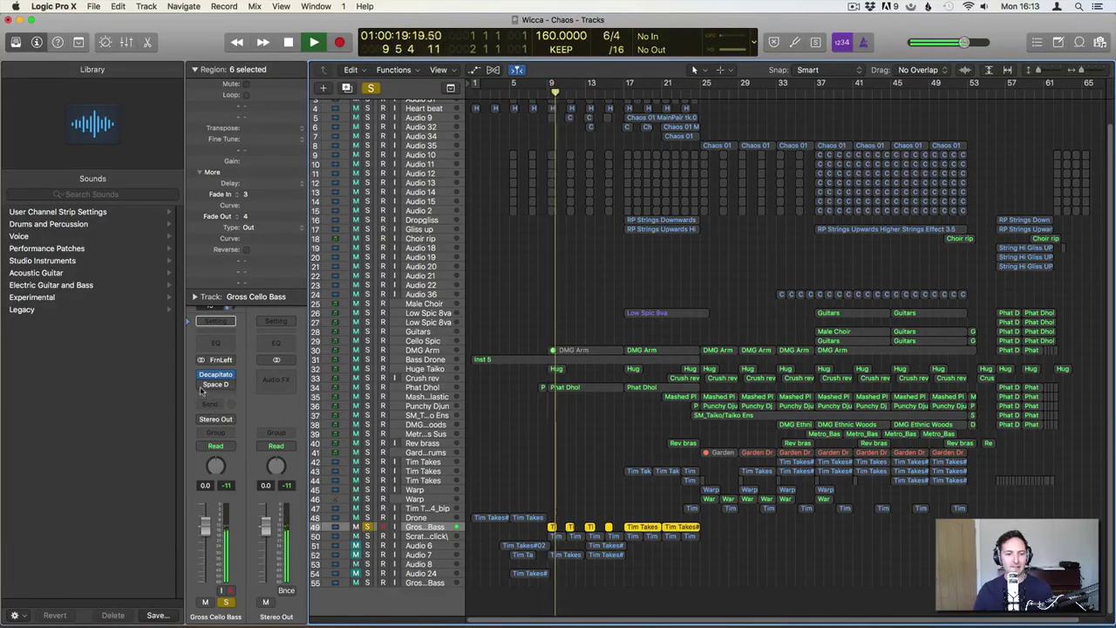
pyautogui.press('space')
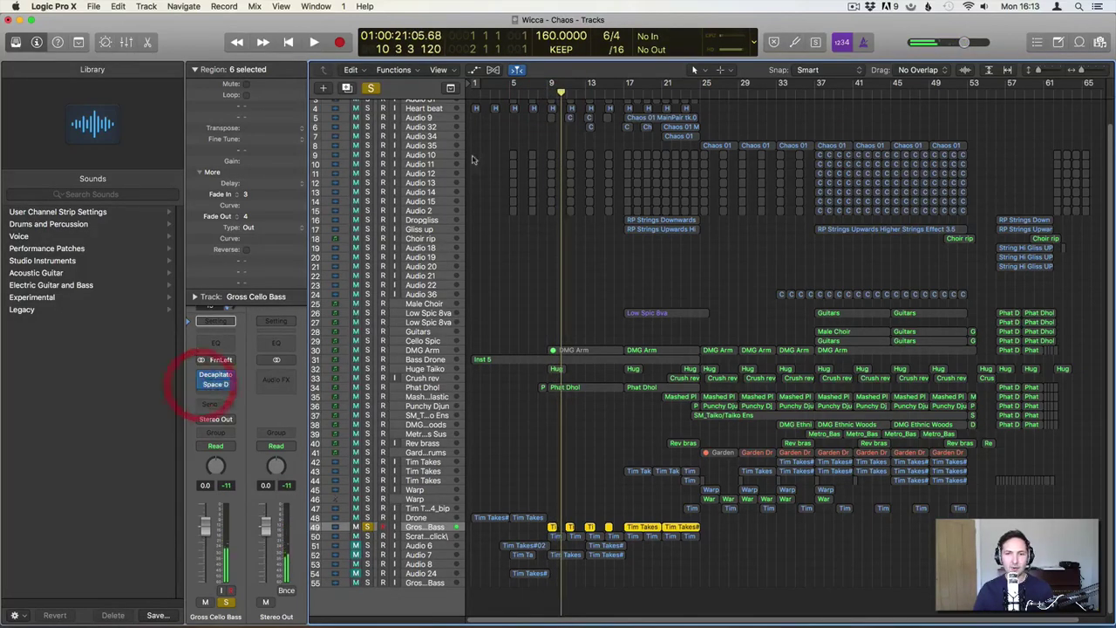
pyautogui.doubleClick(548, 87)
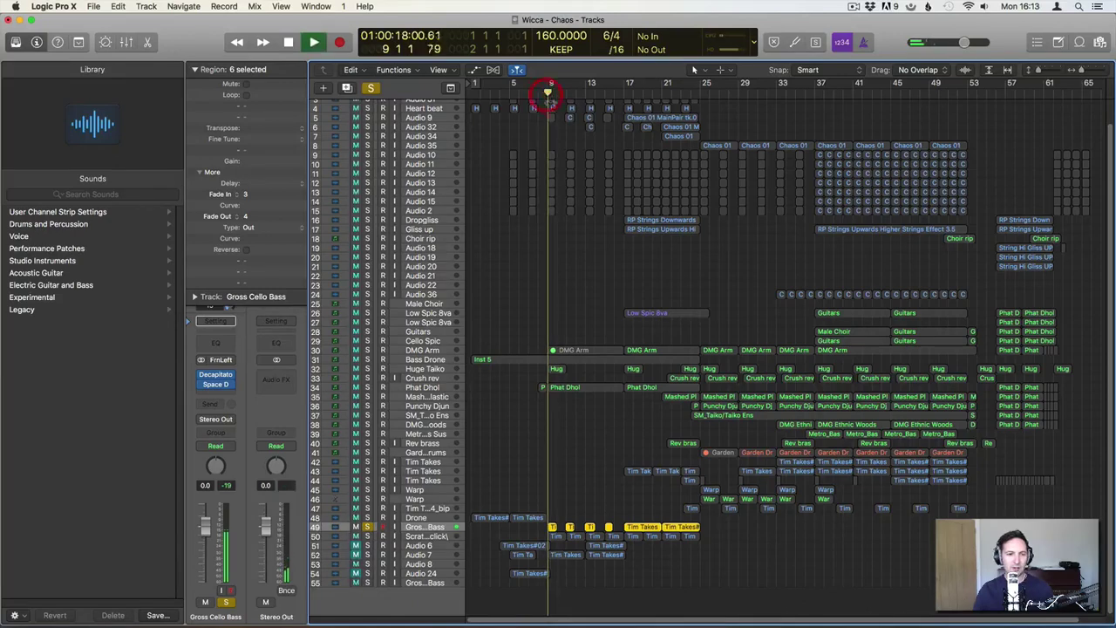
# Zoom in on the Gross Cello Bass region at bar 9 to examine its waveform and audition the tail past its end
pyautogui.click(551, 528)
pyautogui.press('z')
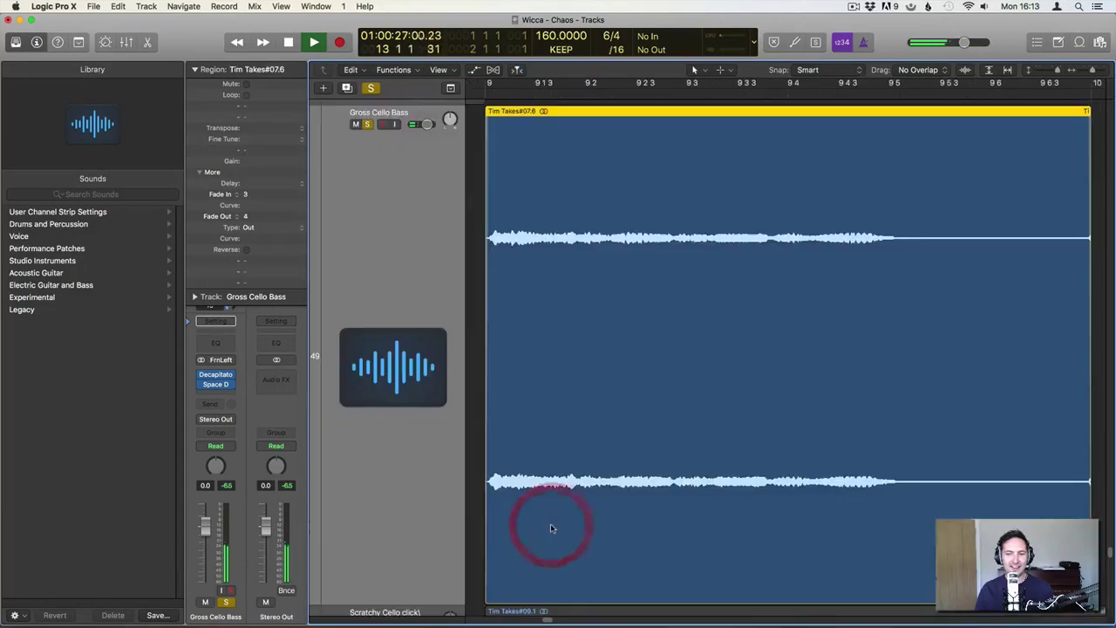
pyautogui.press('z')
pyautogui.press('z')
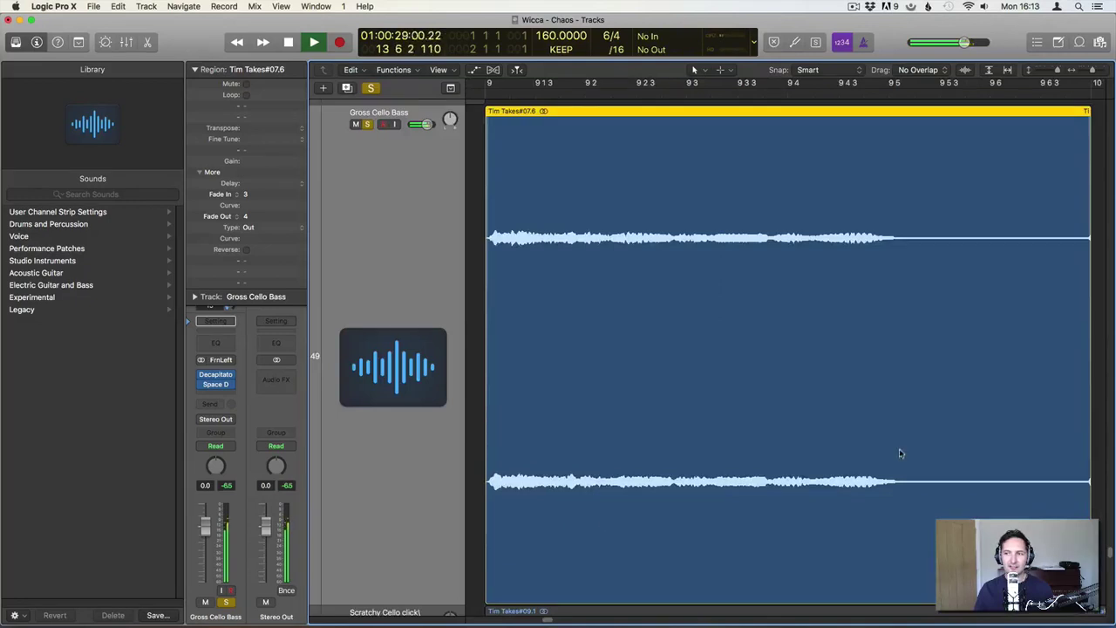
pyautogui.click(1097, 255)
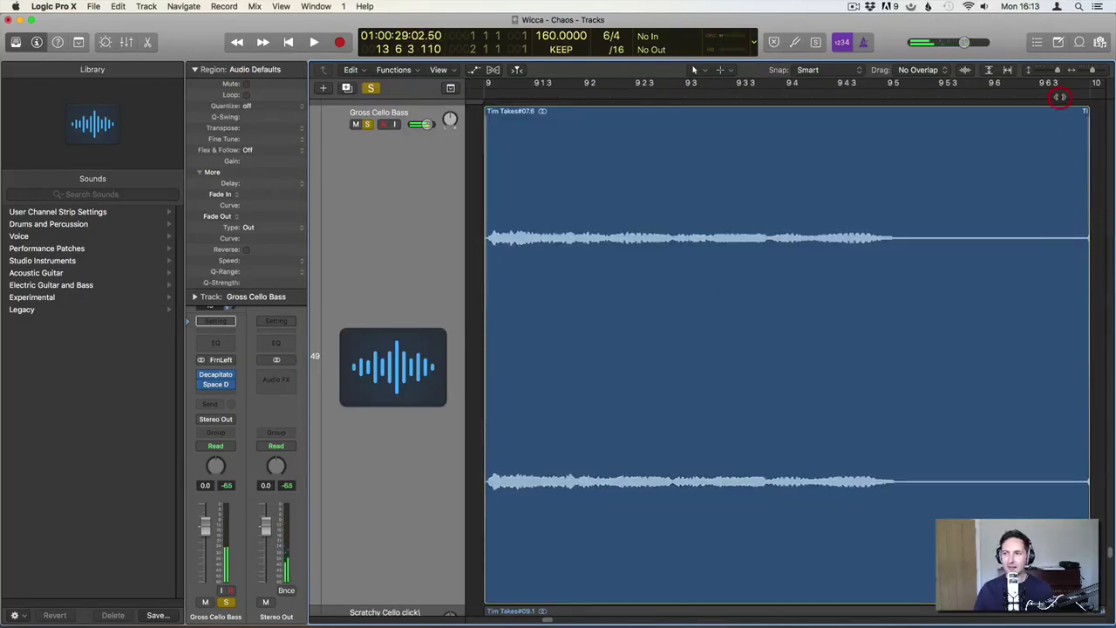
pyautogui.click(1059, 96)
pyautogui.press('space')
pyautogui.press('space')
# Trim the end of the Gross Cello Bass region at bar 9 to a length of 0 5 3 120 and show the whole arrangement
pyautogui.click(685, 338)
pyautogui.click(546, 225)
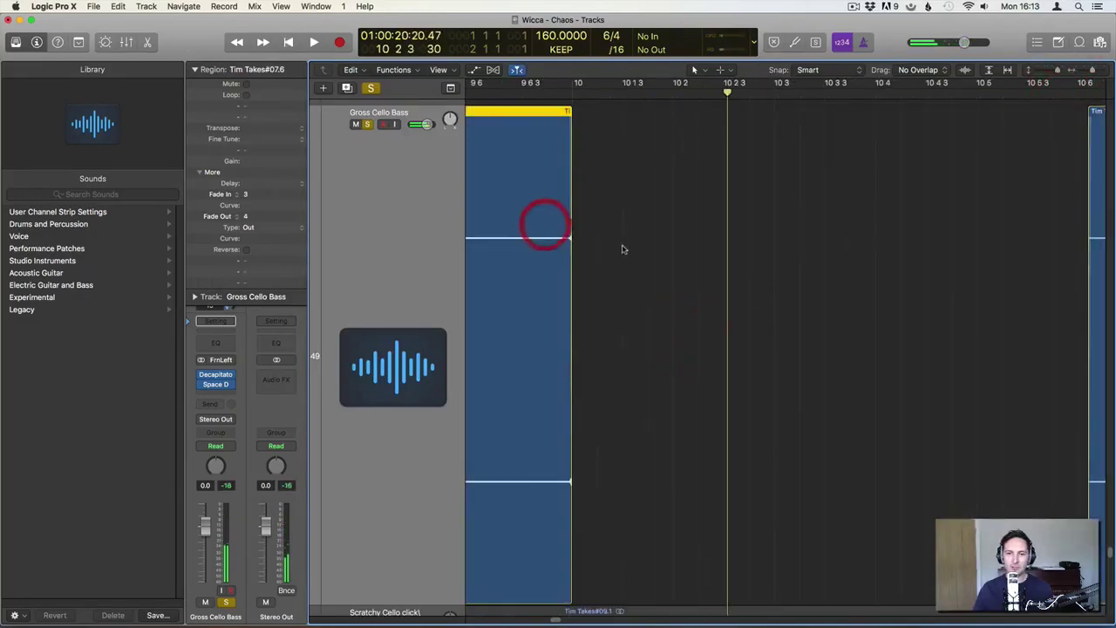
pyautogui.moveTo(568, 400); pyautogui.dragTo(553, 399)
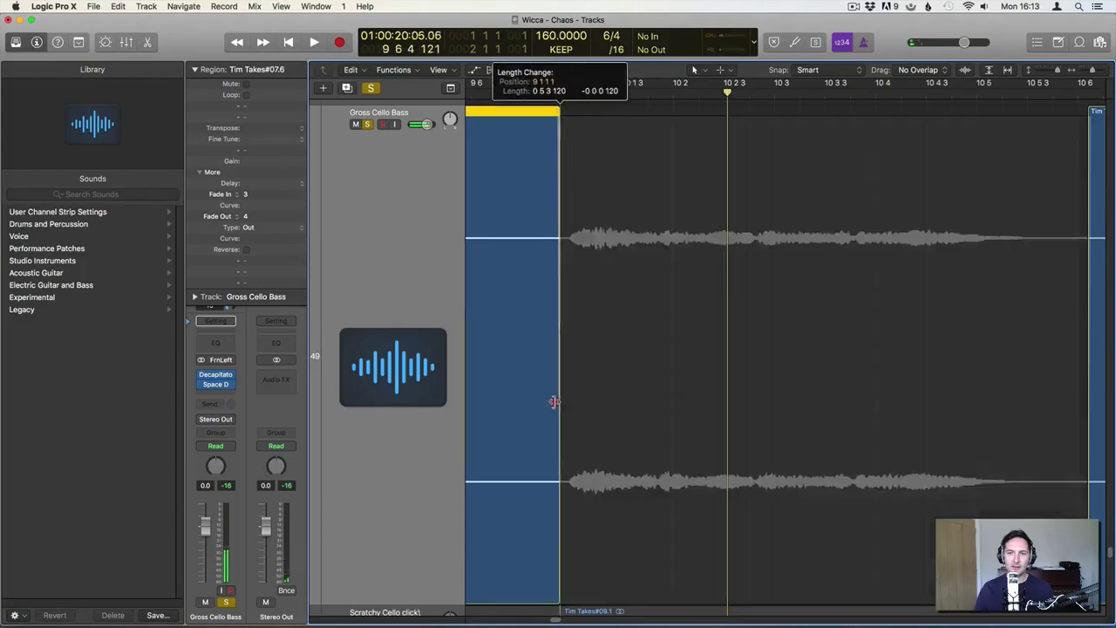
pyautogui.click(613, 393)
pyautogui.press('z')
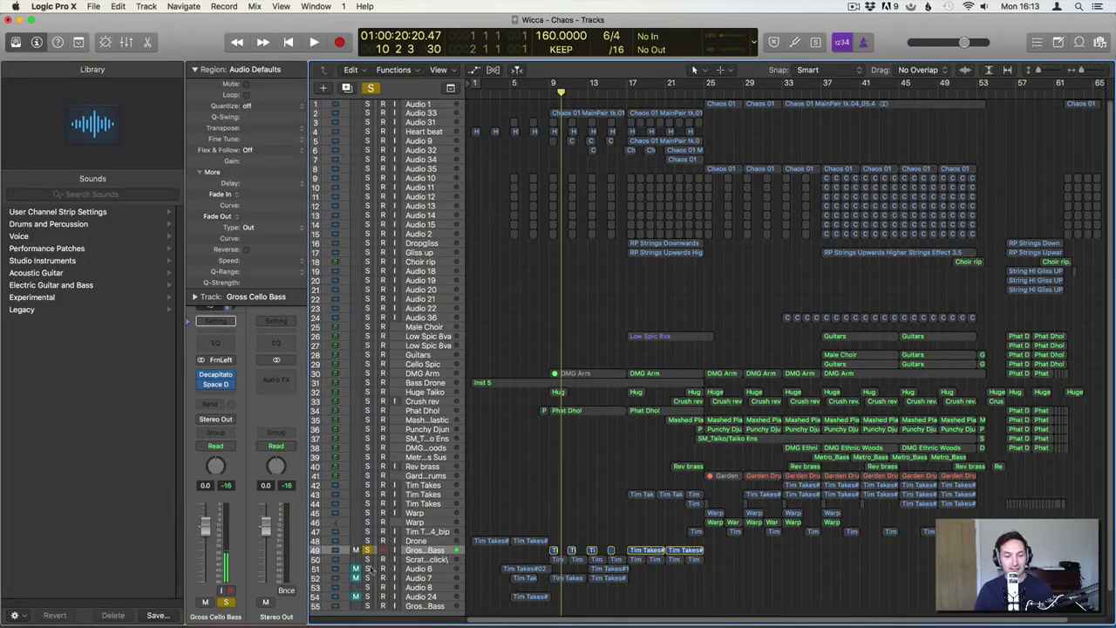
# Unsolo Gross Cello Bass, solo track 43 and audition it from about bar 17
pyautogui.click(367, 550)
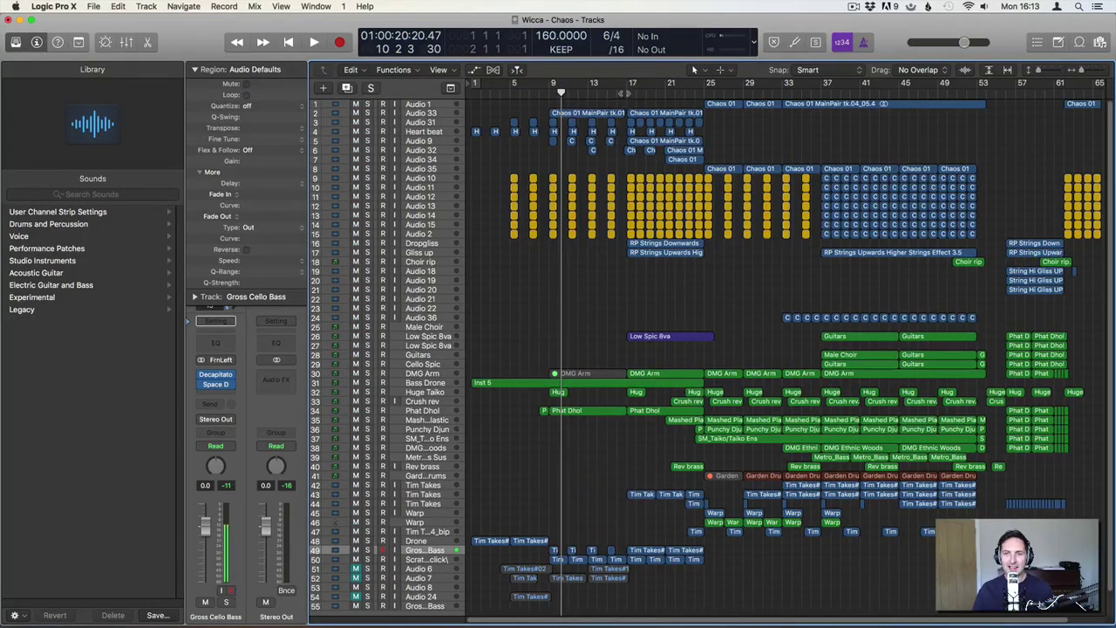
pyautogui.click(625, 93)
pyautogui.click(368, 494)
pyautogui.press('space')
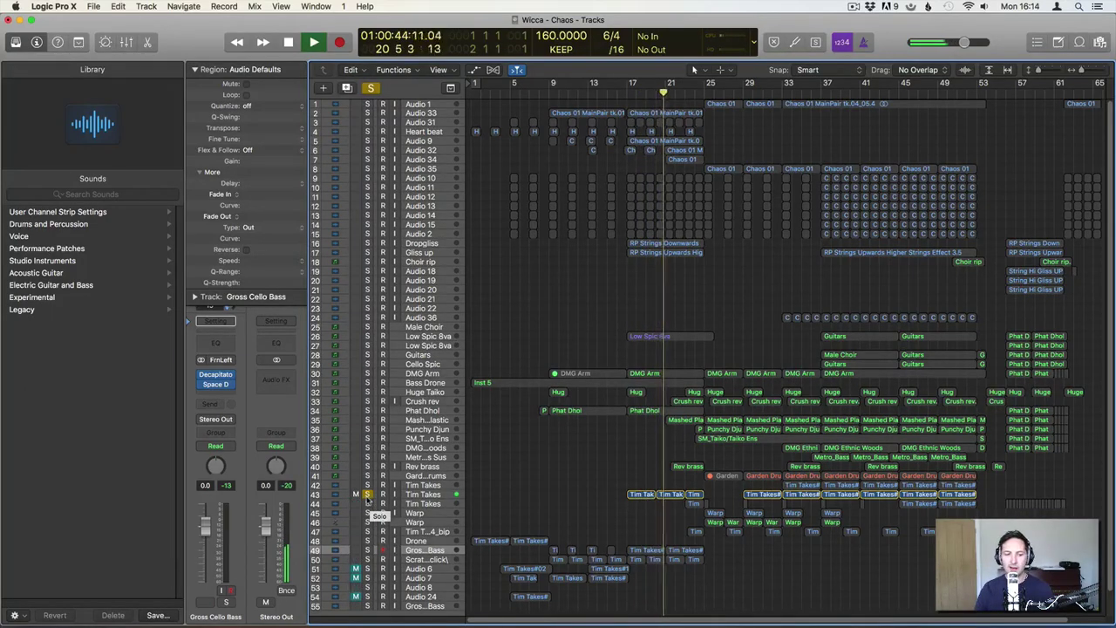
# Unsolo track 43 and solo the first Warp track to hear it from about bar 25 as playback continues
pyautogui.click(367, 494)
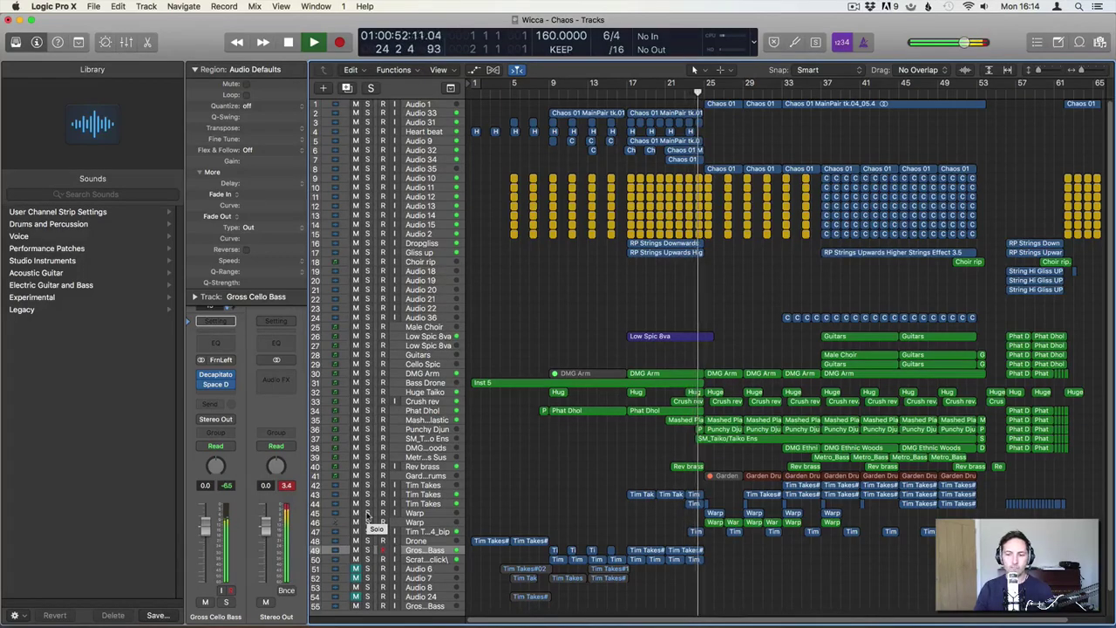
pyautogui.click(367, 513)
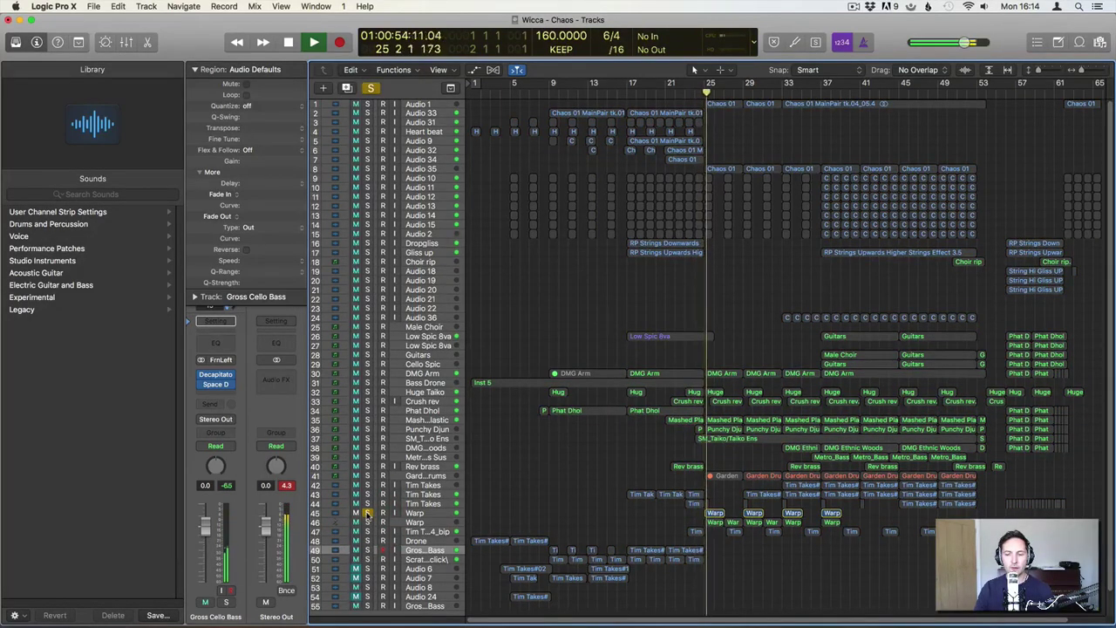
# Select the first Warp track and compare its soloed sound from bar 25 with the Echo effect bypassed and enabled, and stop playback
pyautogui.click(430, 514)
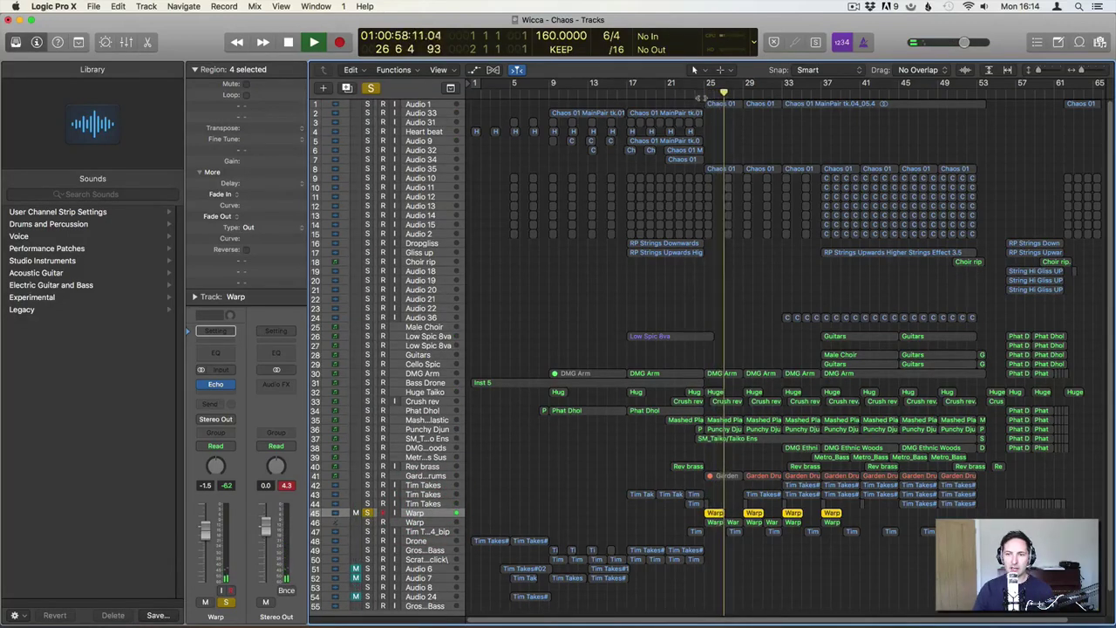
pyautogui.click(704, 90)
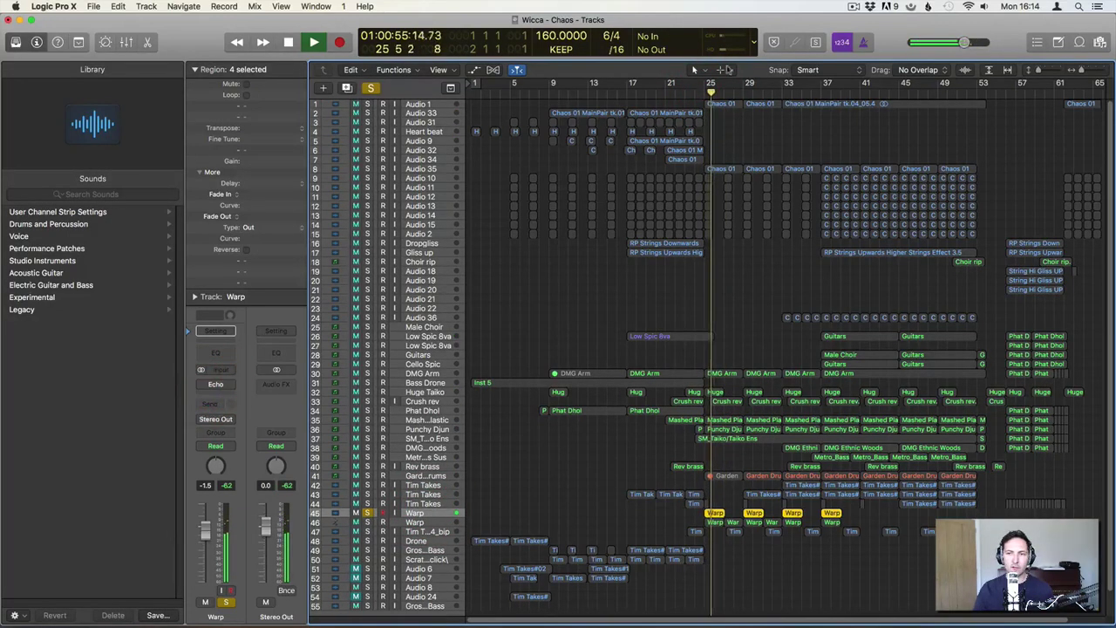
pyautogui.click(706, 87)
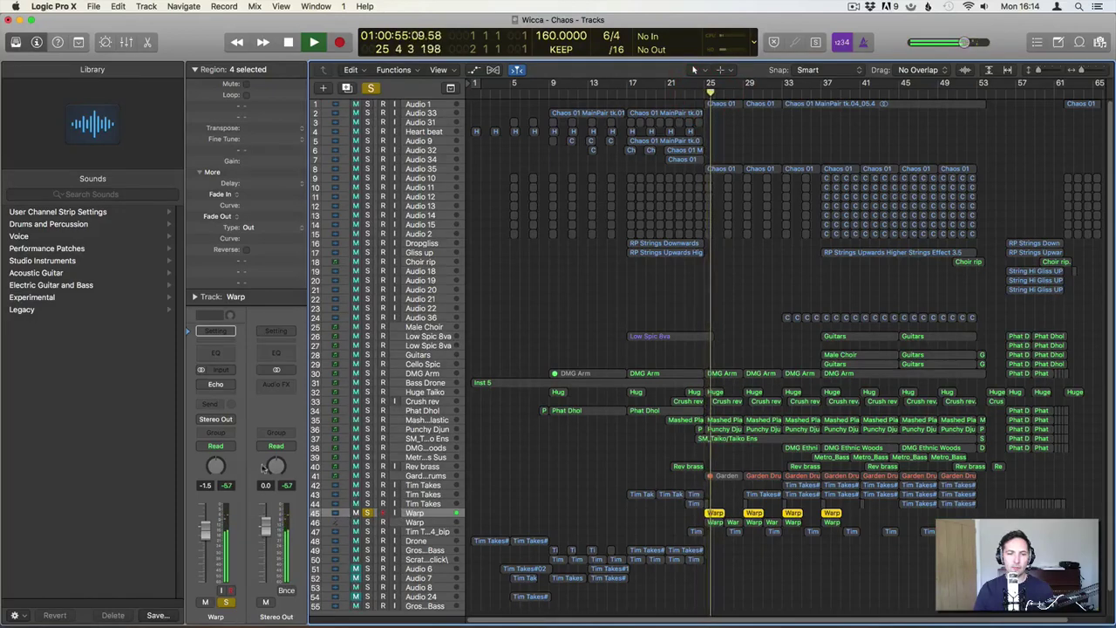
pyautogui.click(203, 387)
pyautogui.press('space')
# Unsolo the first Warp track, solo track 43 and audition it from about bar 29
pyautogui.click(369, 513)
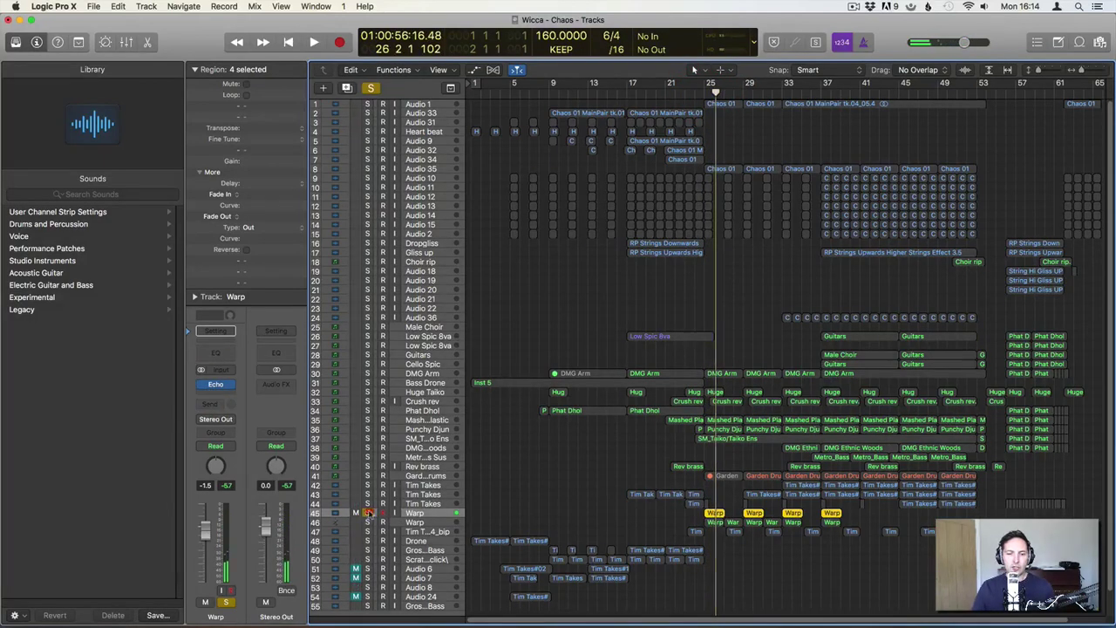
pyautogui.click(369, 513)
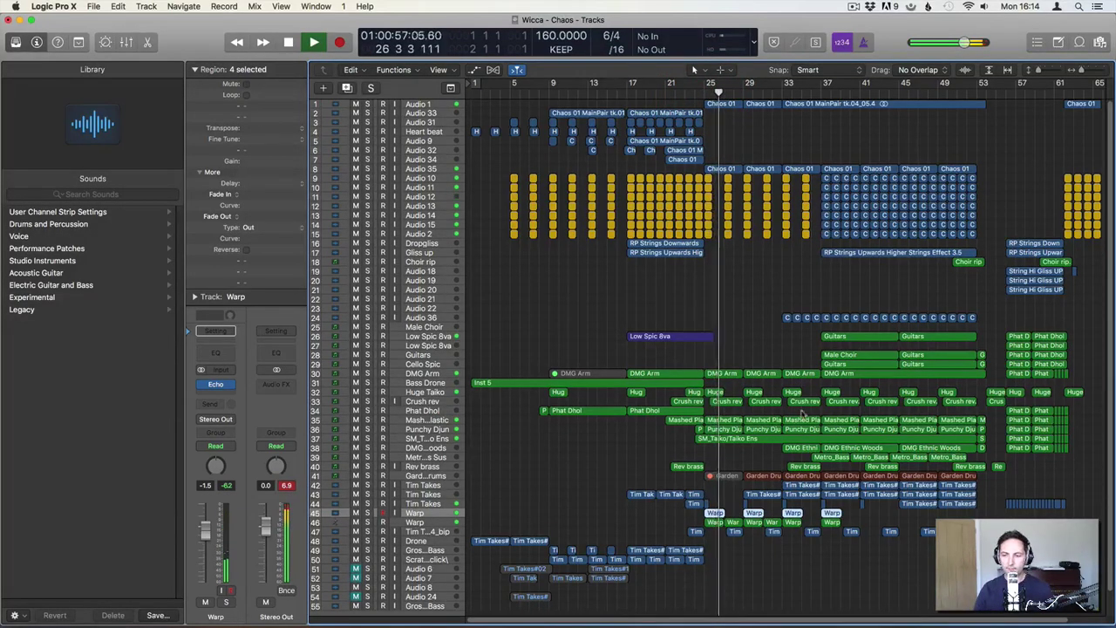
pyautogui.click(367, 495)
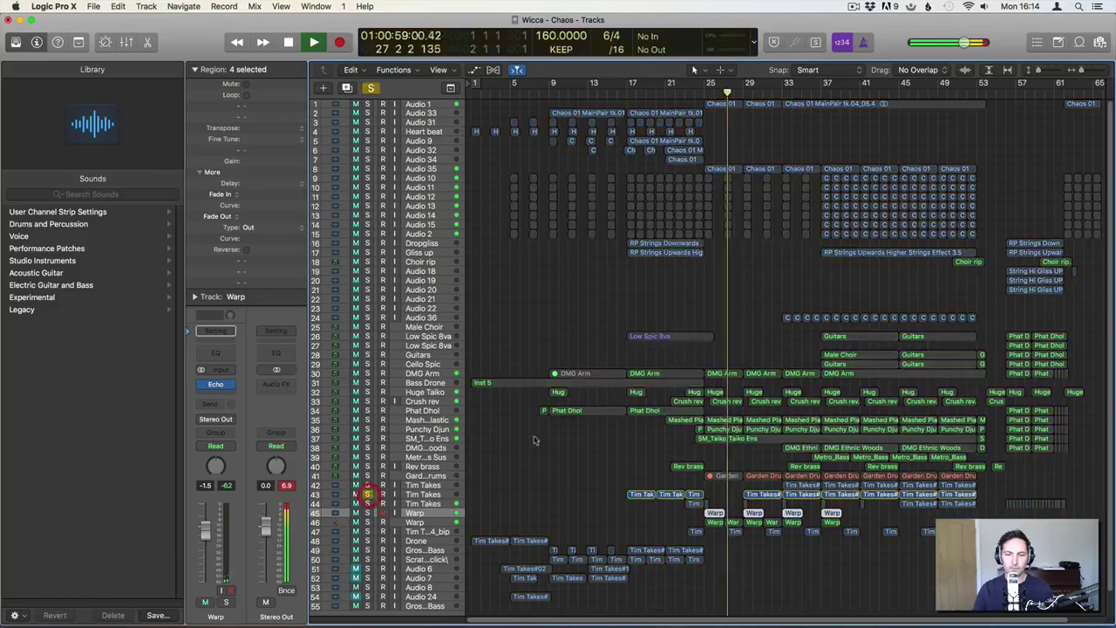
pyautogui.click(747, 83)
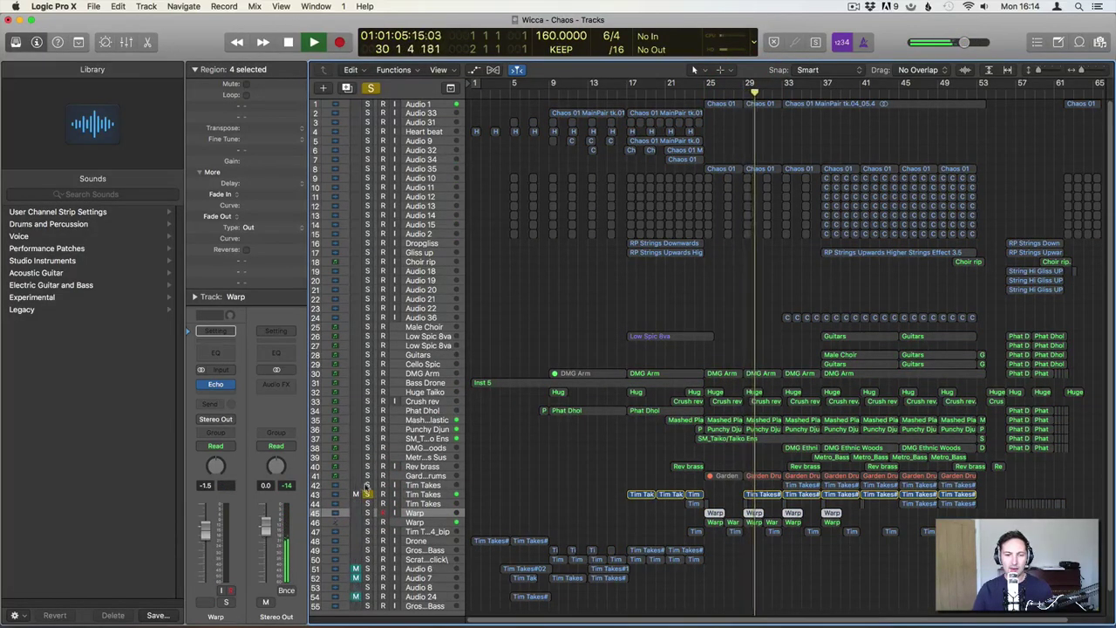
# Solo track 42 alongside track 43 and move the Garden Drums track up to row 39, just below DMG Ethnic Woods
pyautogui.click(367, 485)
pyautogui.click(368, 477)
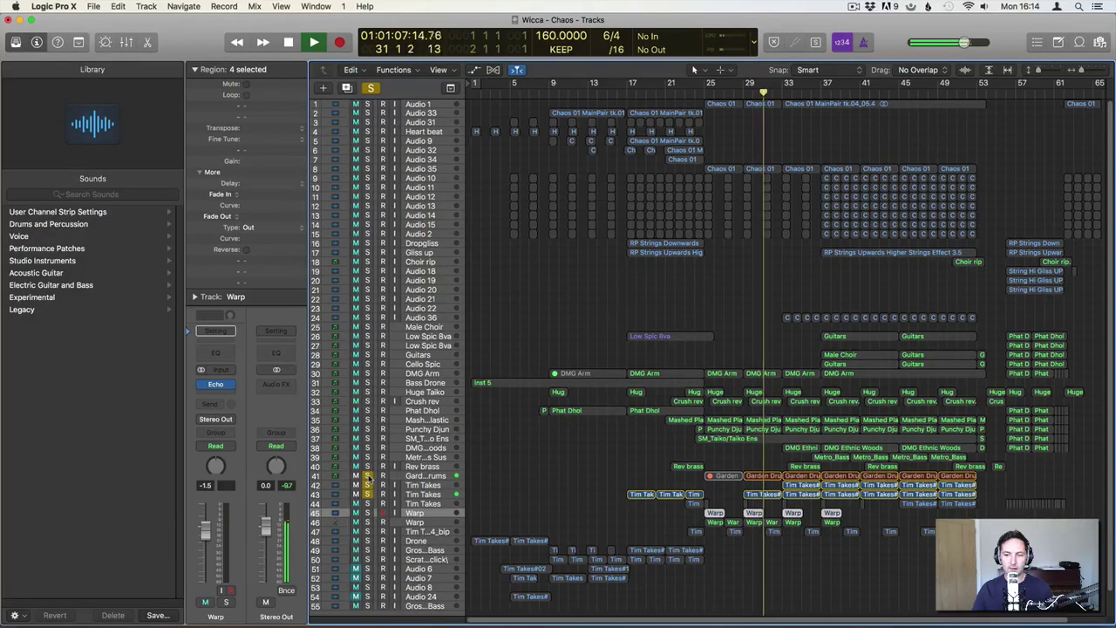
pyautogui.click(367, 476)
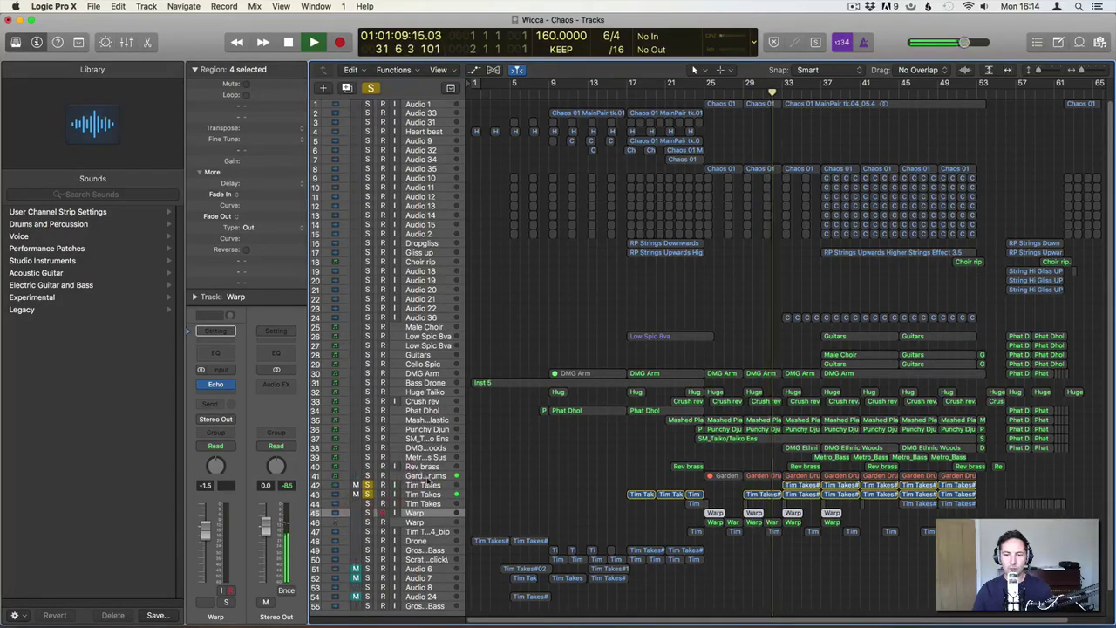
pyautogui.moveTo(425, 480); pyautogui.dragTo(428, 457)
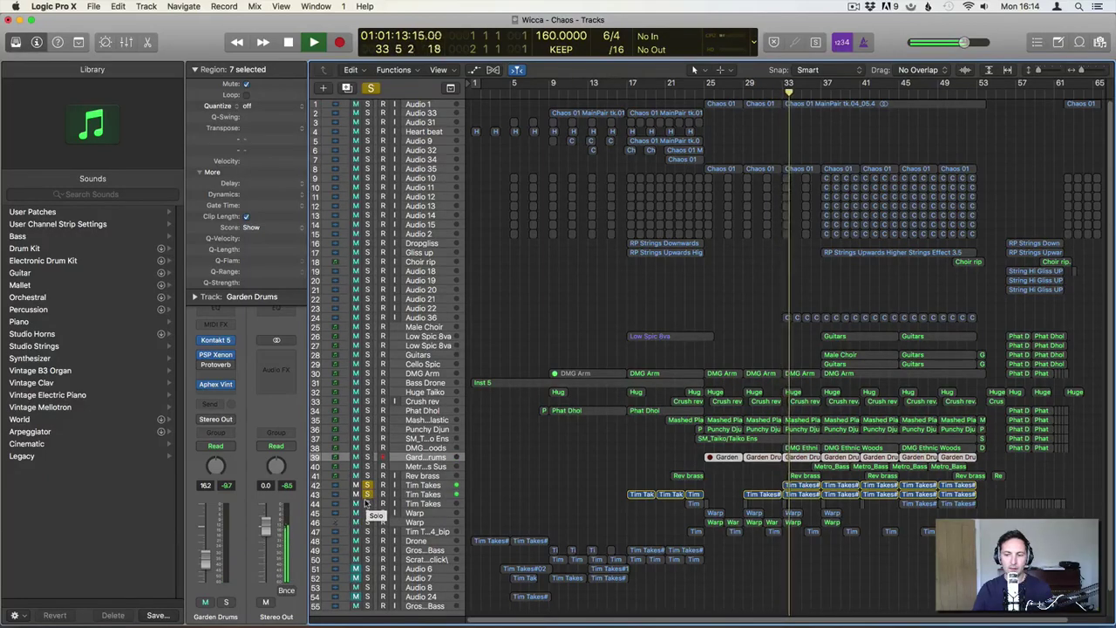
# Add track 44 and both Warp tracks to the soloed tracks to hear them together, stop playback and clear all solos
pyautogui.click(367, 503)
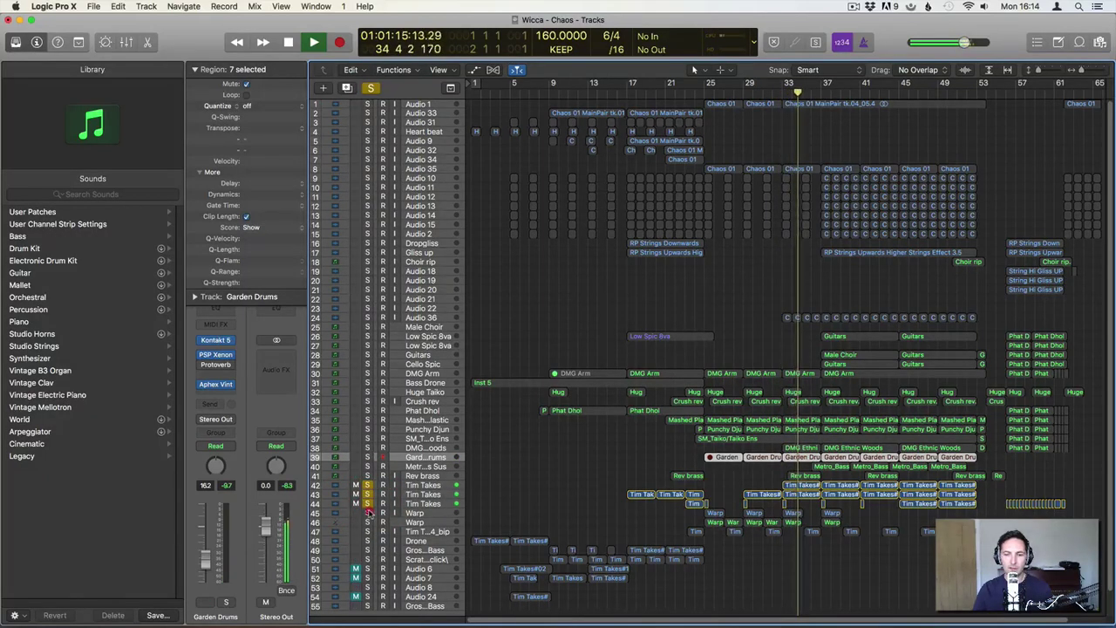
pyautogui.click(368, 513)
pyautogui.click(368, 523)
pyautogui.press('space')
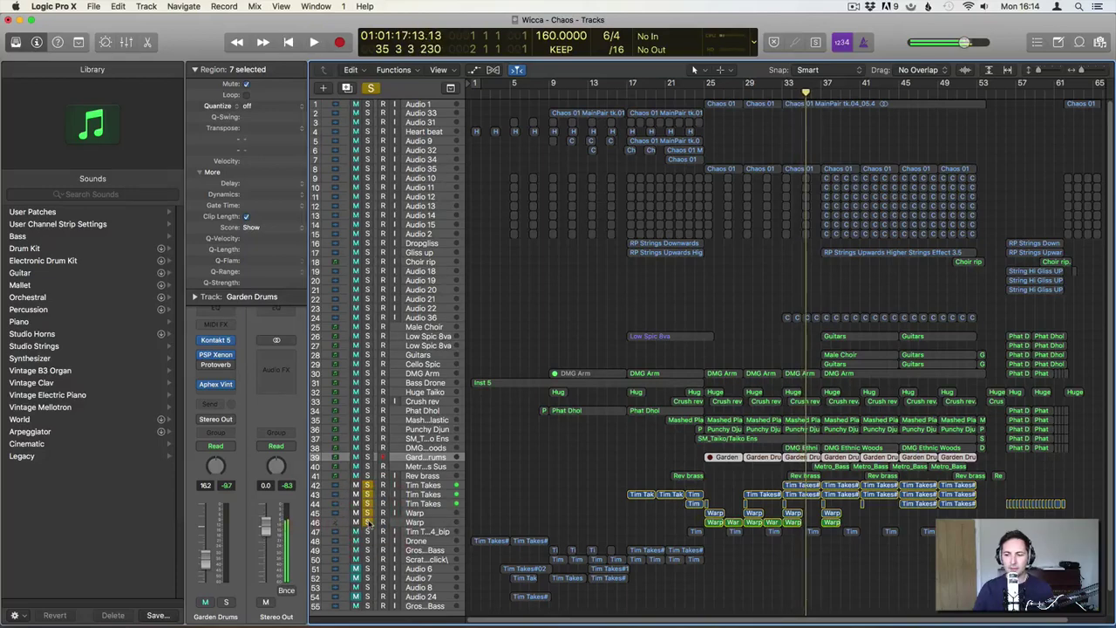
pyautogui.moveTo(368, 522); pyautogui.dragTo(372, 484)
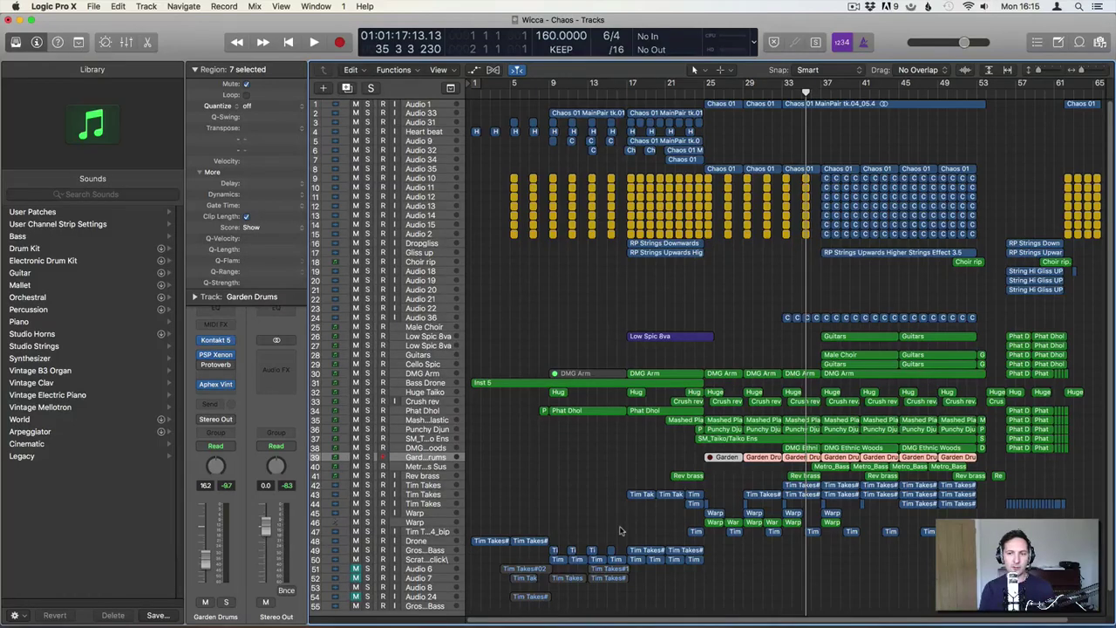
# Deselect all regions and play the full arrangement from bar 37 to about bar 39
pyautogui.click(732, 353)
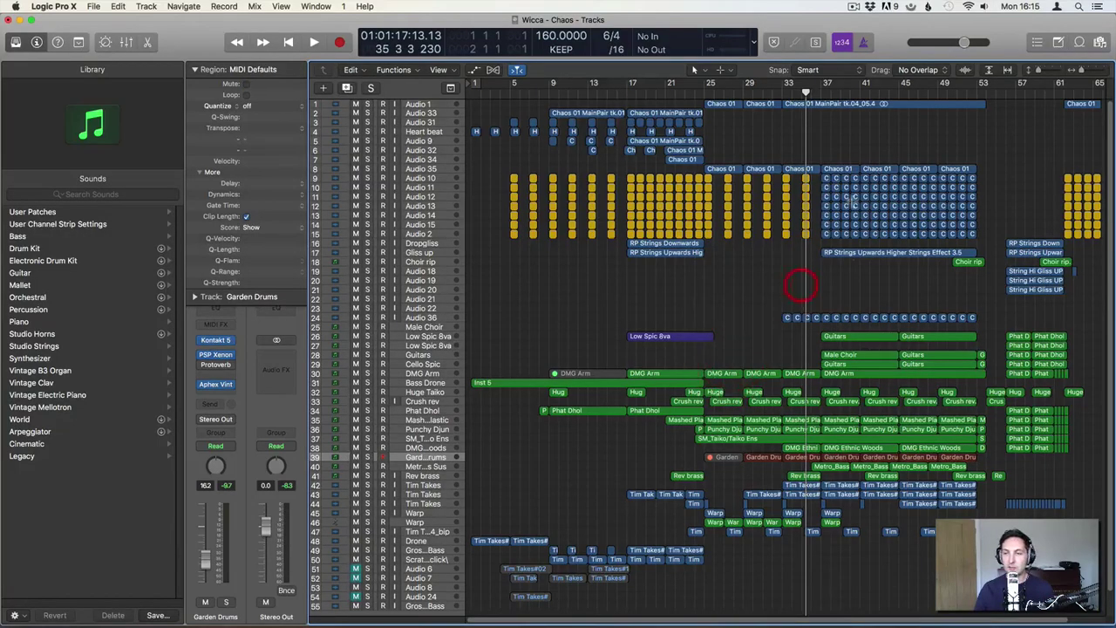
pyautogui.doubleClick(817, 91)
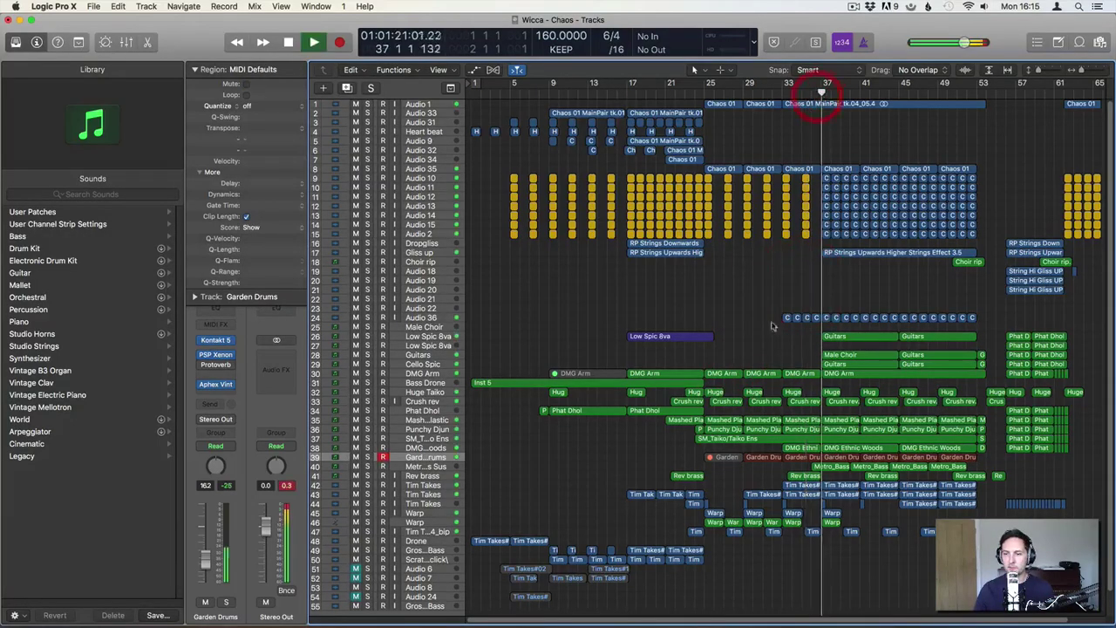
pyautogui.click(521, 491)
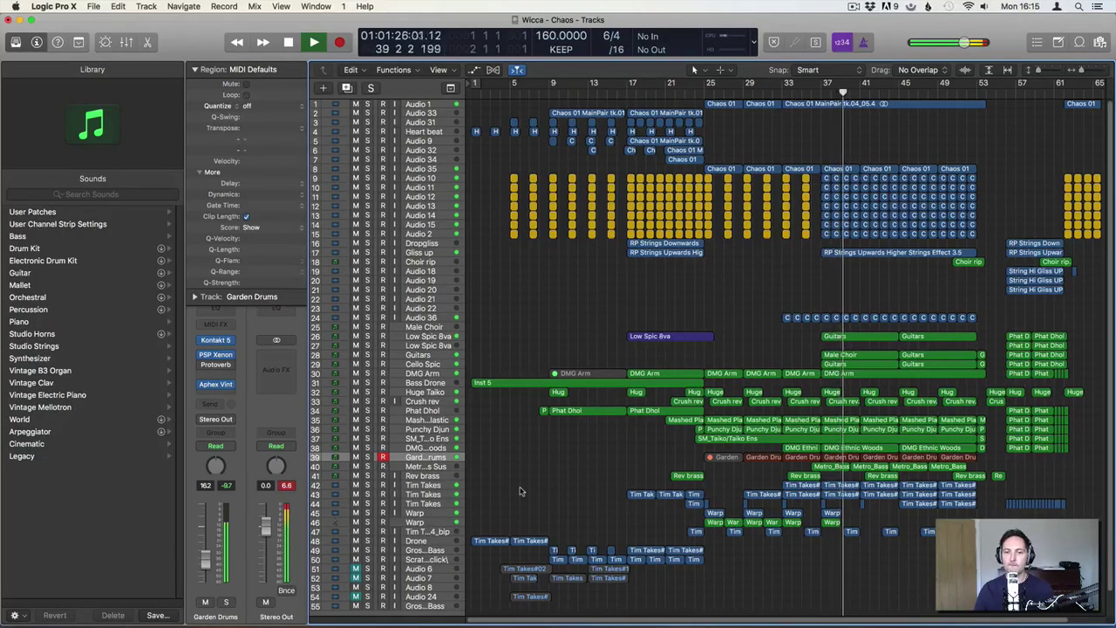
pyautogui.press('space')
# Solo the Garden Drums track and audition it from about bar 39
pyautogui.click(368, 457)
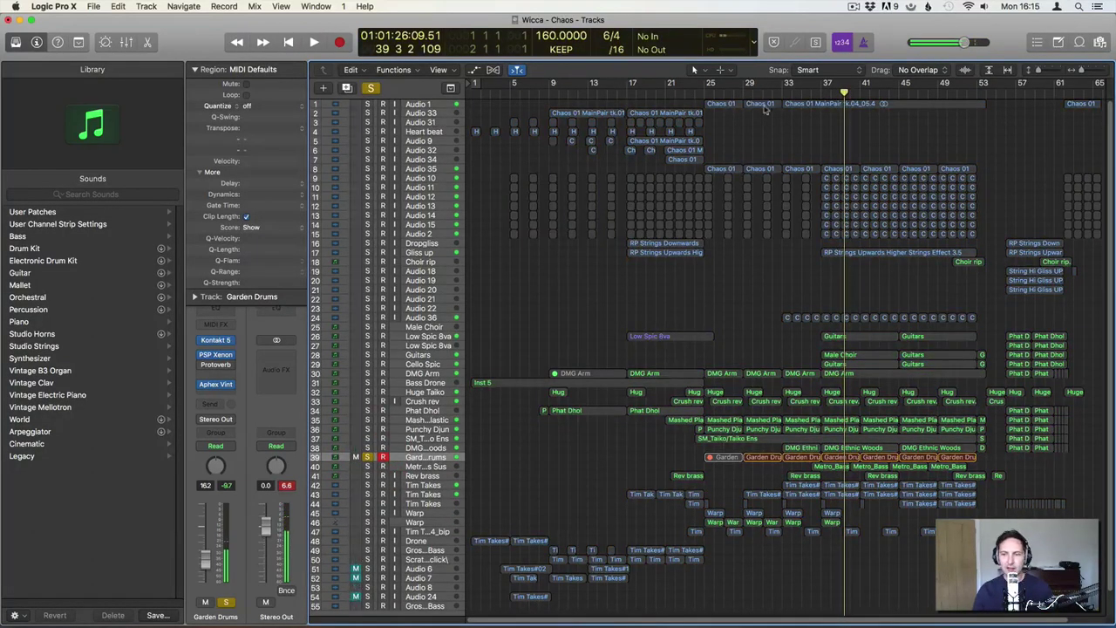
pyautogui.press('space')
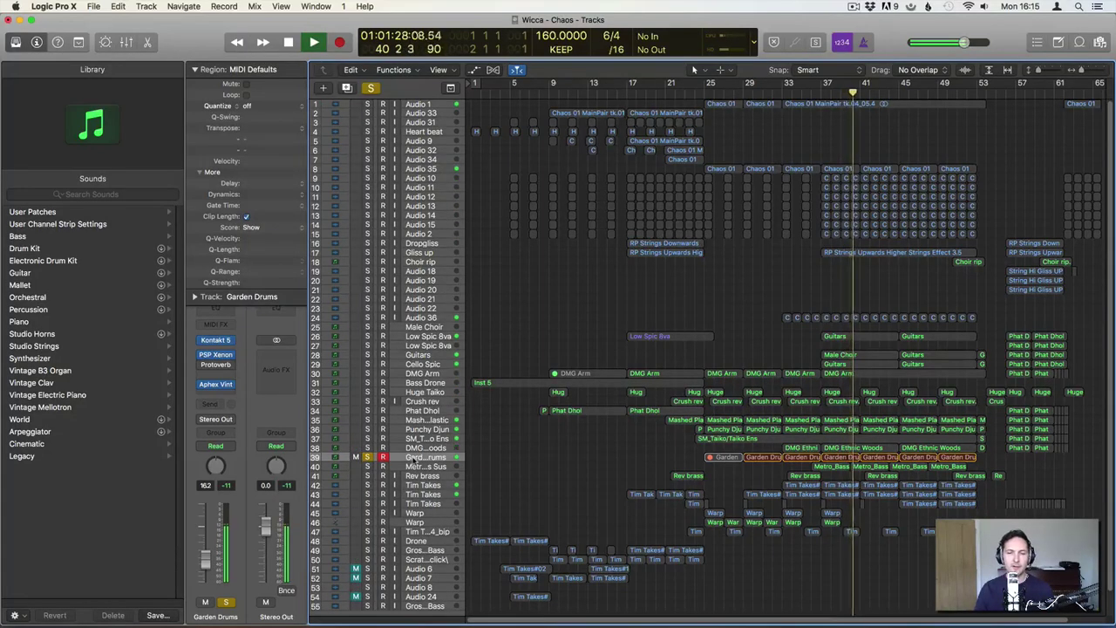
pyautogui.press('space')
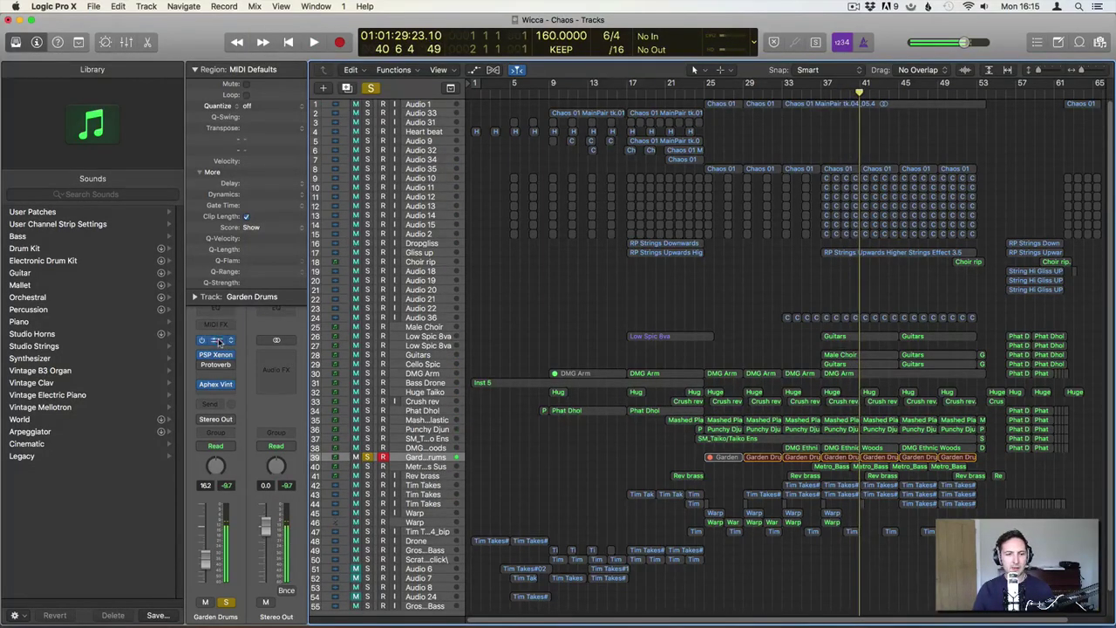
# Inspect the patch loaded in the Garden Drums Kontakt 5 instrument, close it and audition the track from about bar 40
pyautogui.click(218, 341)
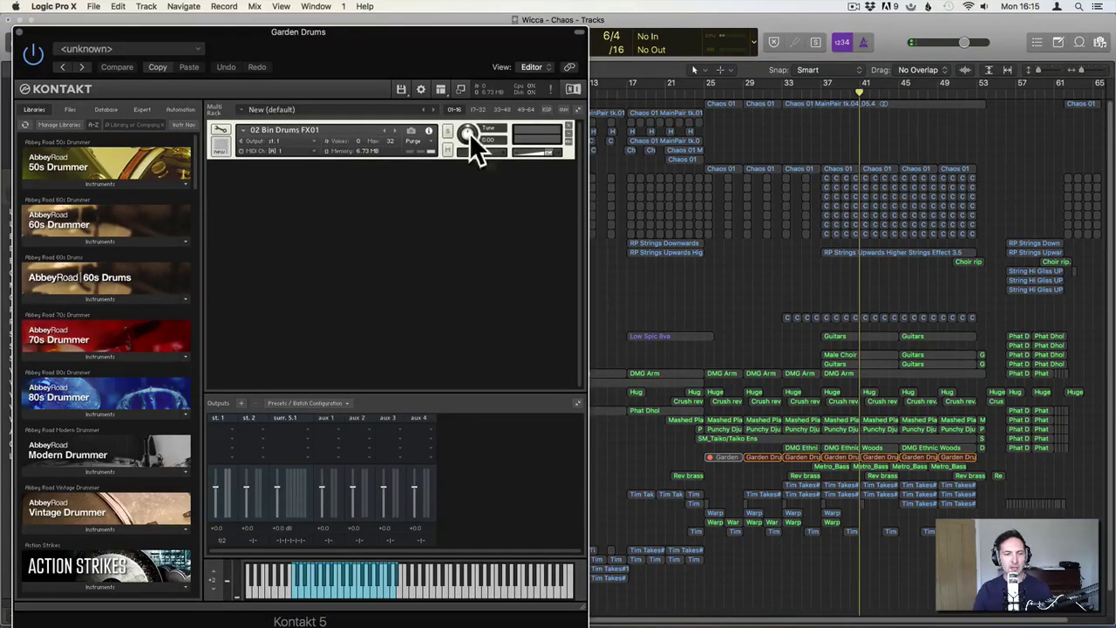
pyautogui.click(23, 35)
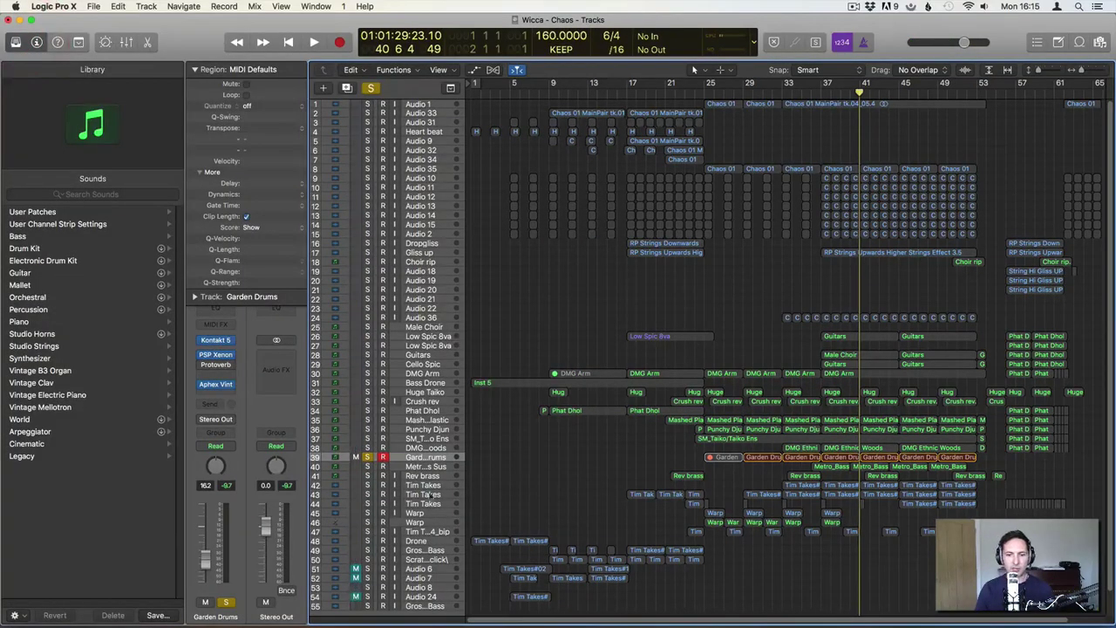
pyautogui.press('space')
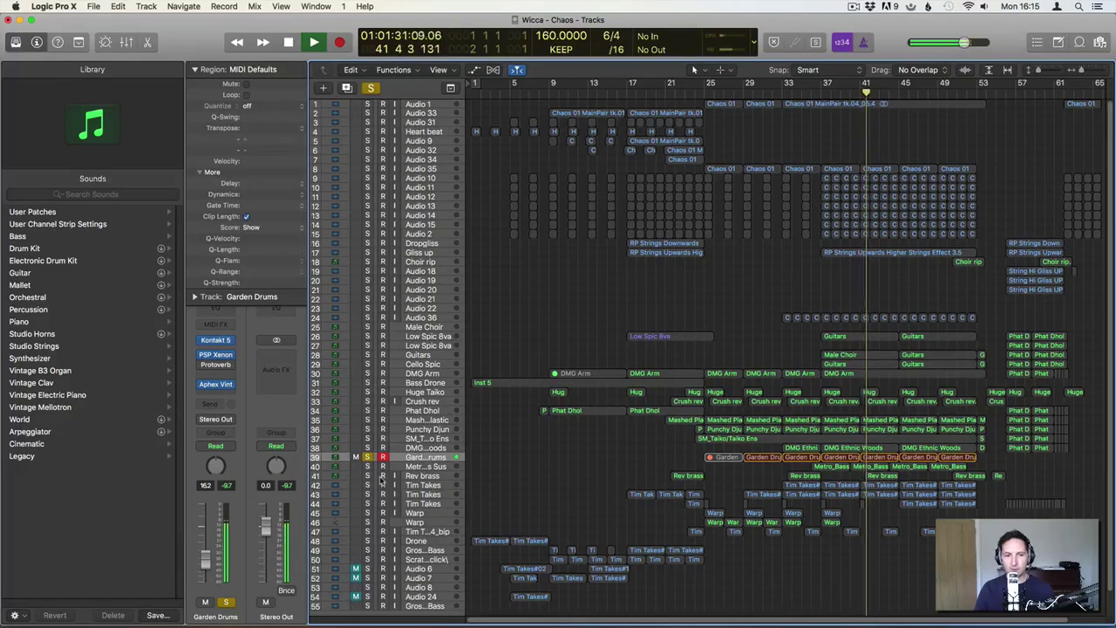
pyautogui.press('space')
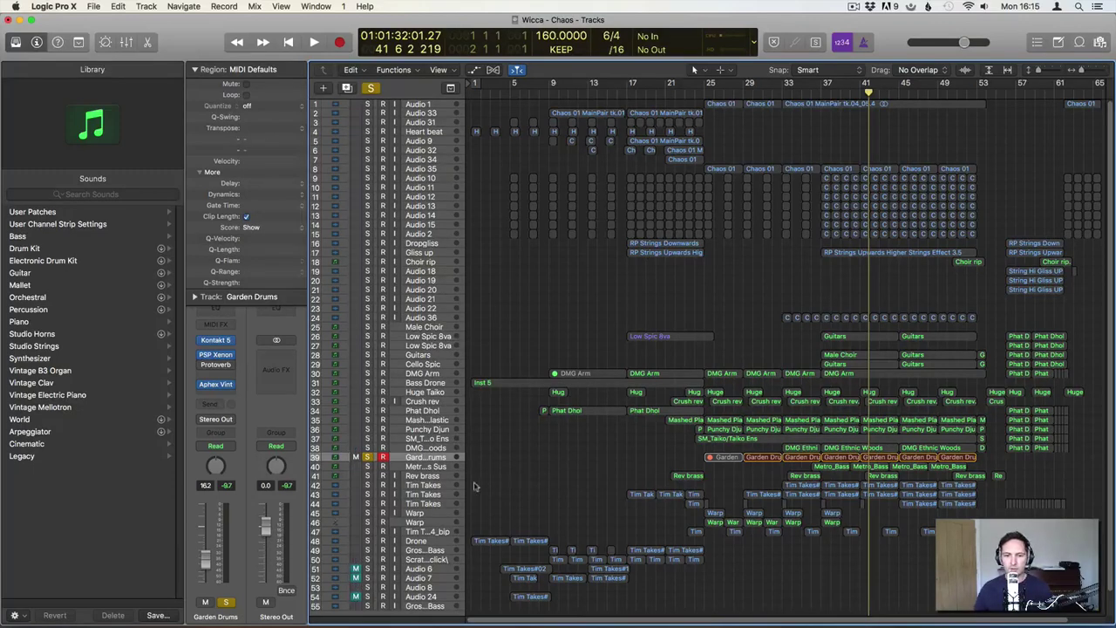
# Unsolo Garden Drums and play the full mix from about bar 41 to bar 44, pausing at bar 42
pyautogui.click(430, 458)
pyautogui.click(527, 461)
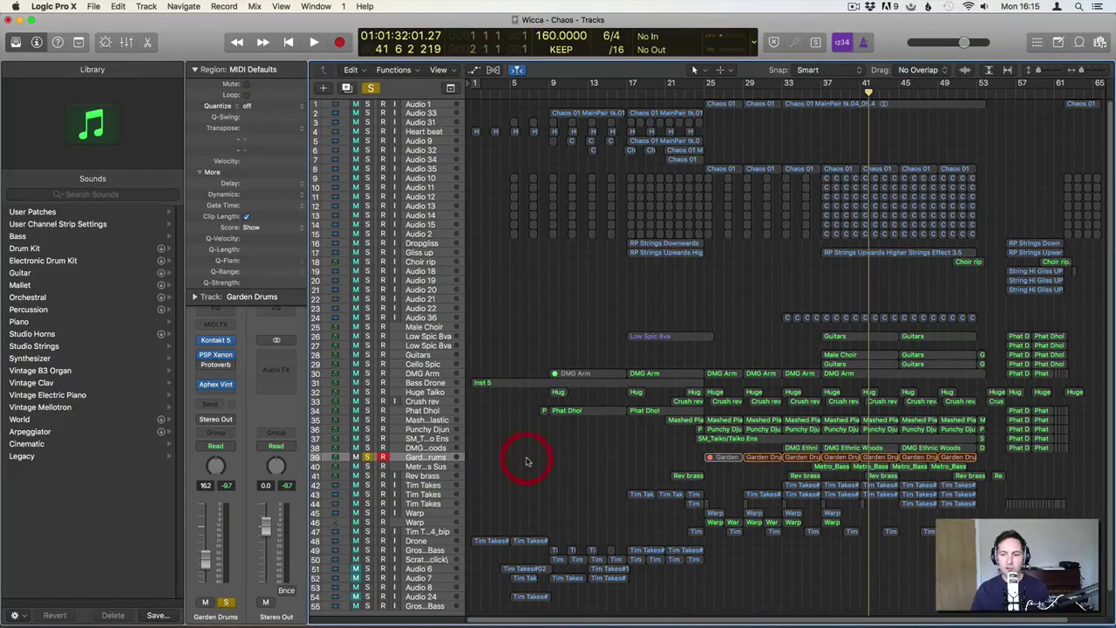
pyautogui.press('space')
pyautogui.press('s')
pyautogui.click(554, 459)
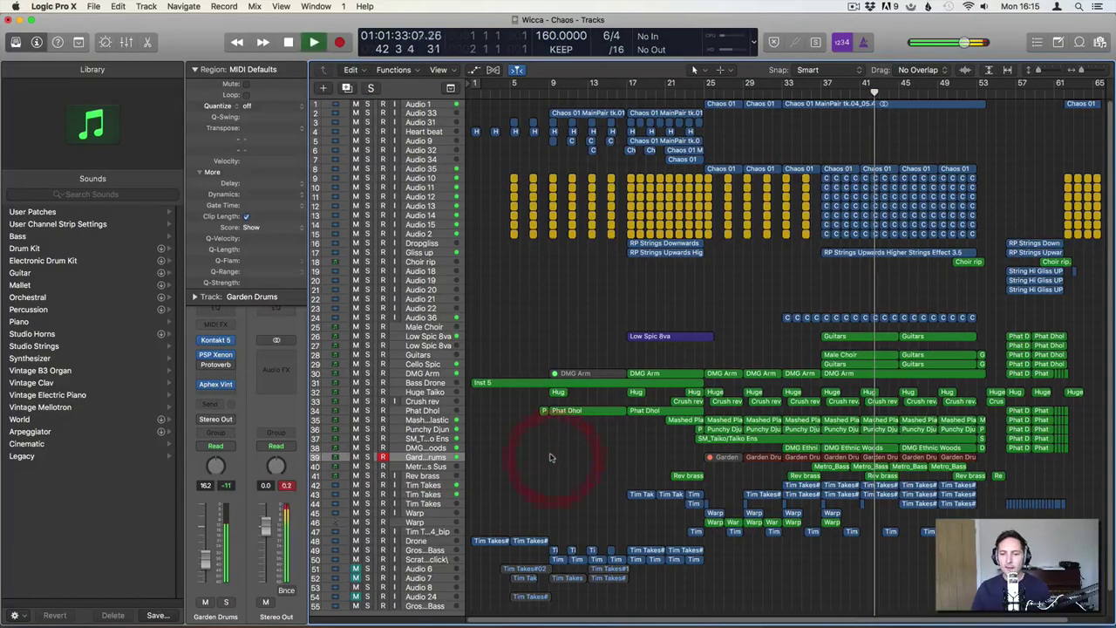
pyautogui.press('space')
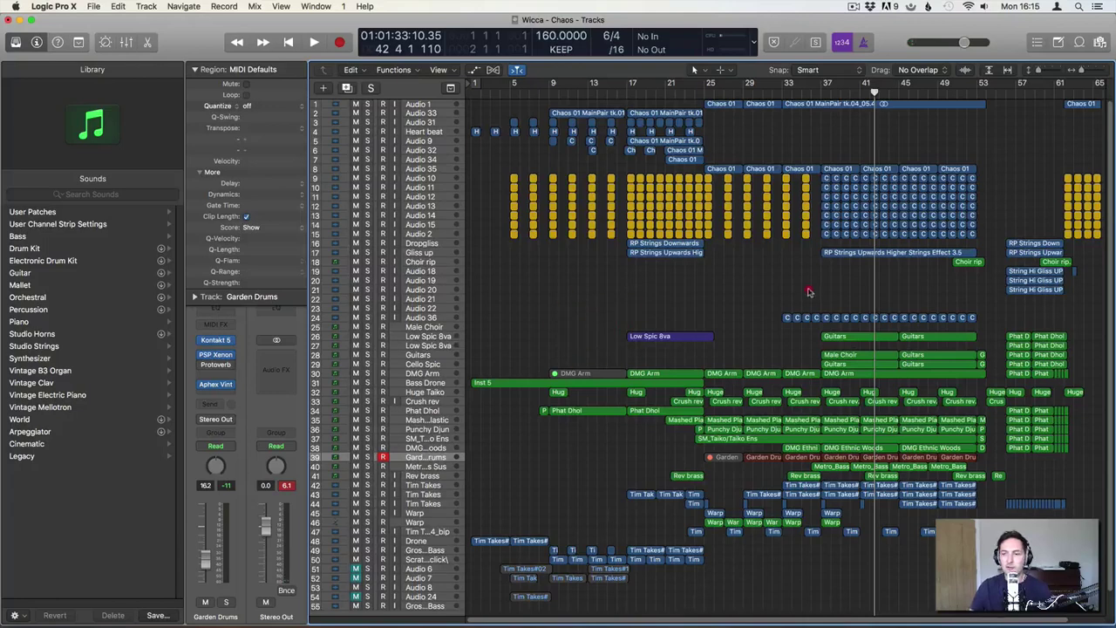
pyautogui.press('space')
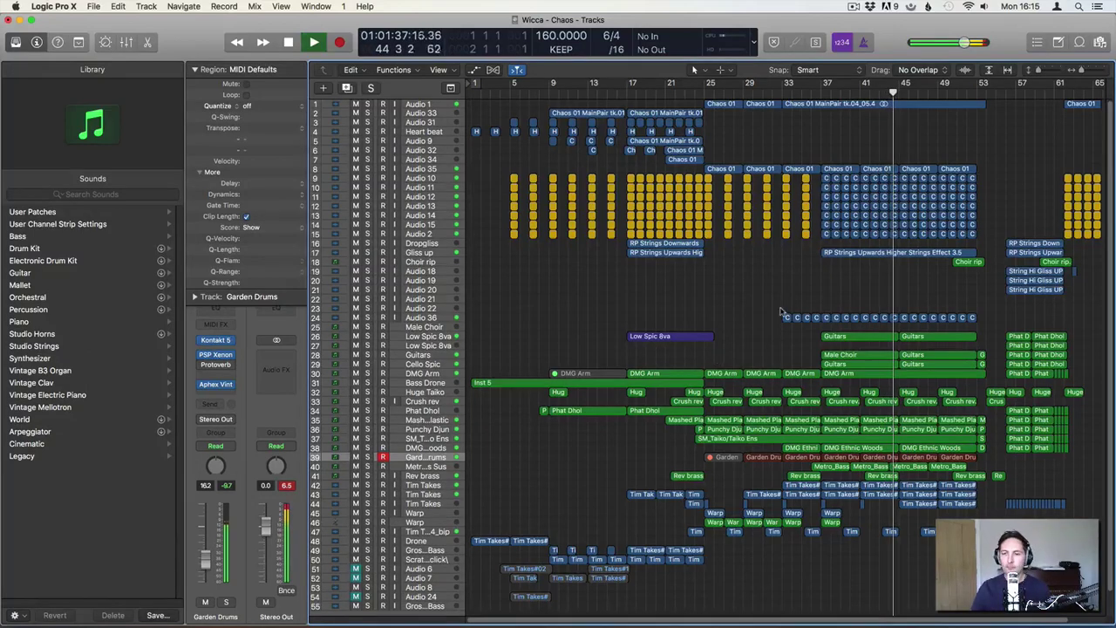
pyautogui.press('space')
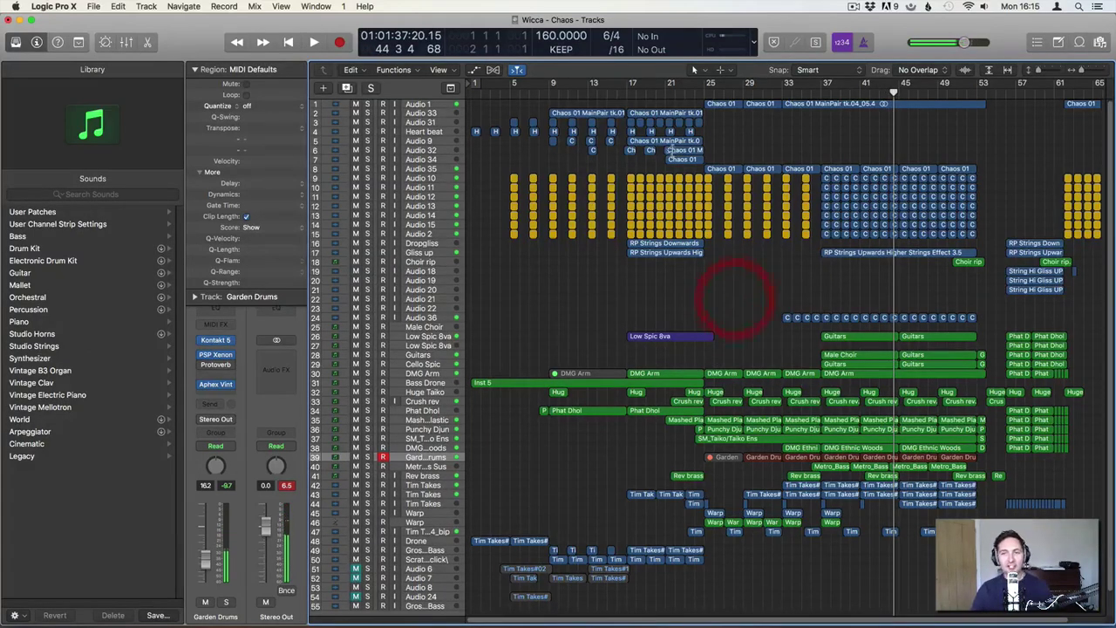
pyautogui.moveTo(471, 110); pyautogui.dragTo(694, 567)
pyautogui.moveTo(746, 516); pyautogui.dragTo(1095, 75)
pyautogui.click(977, 183)
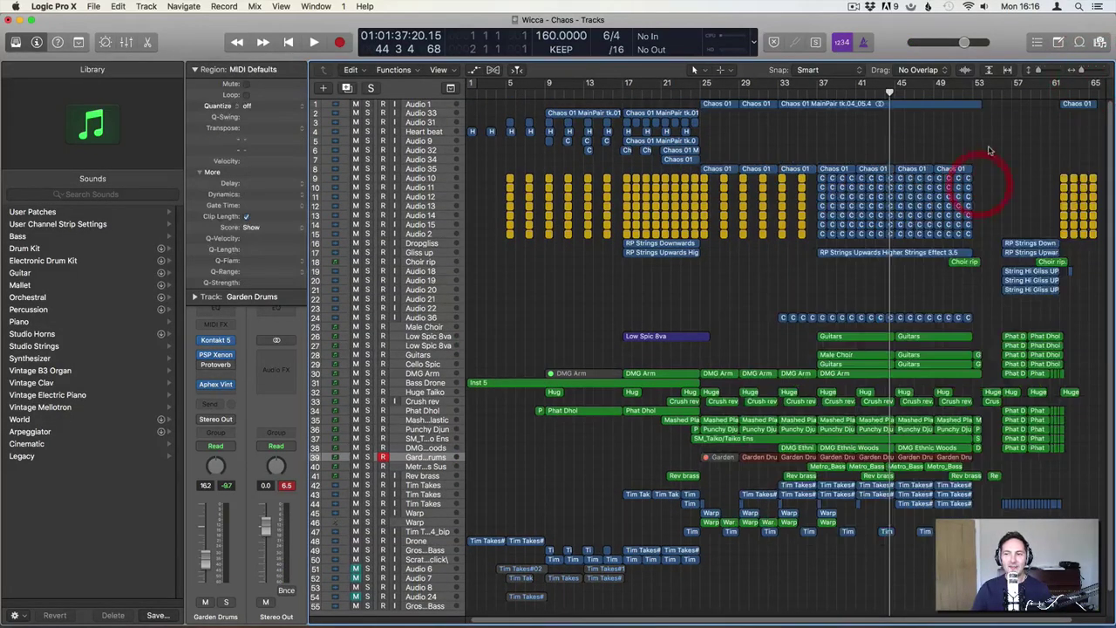
# Play the full arrangement from about bar 50 into the closing section and stop at about bar 58
pyautogui.click(992, 92)
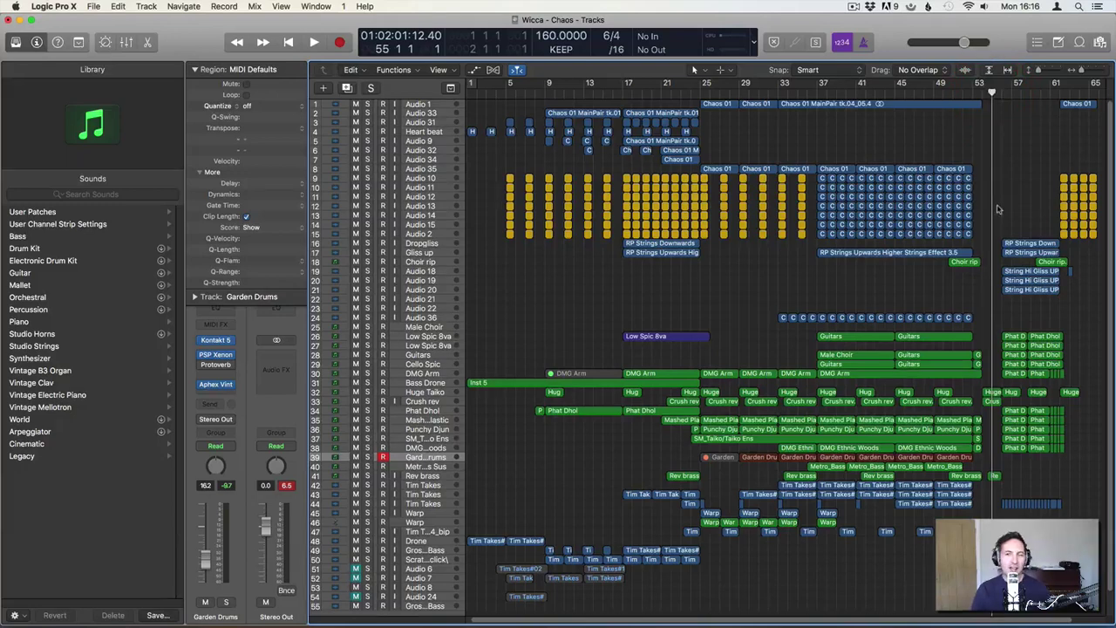
pyautogui.click(950, 92)
pyautogui.press('space')
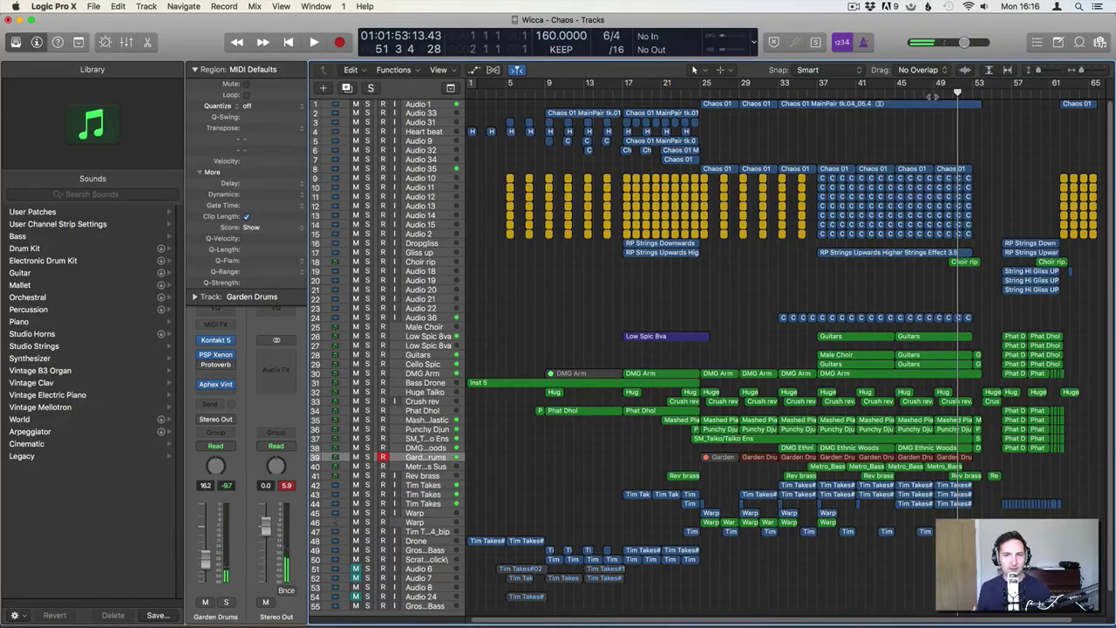
pyautogui.press('space')
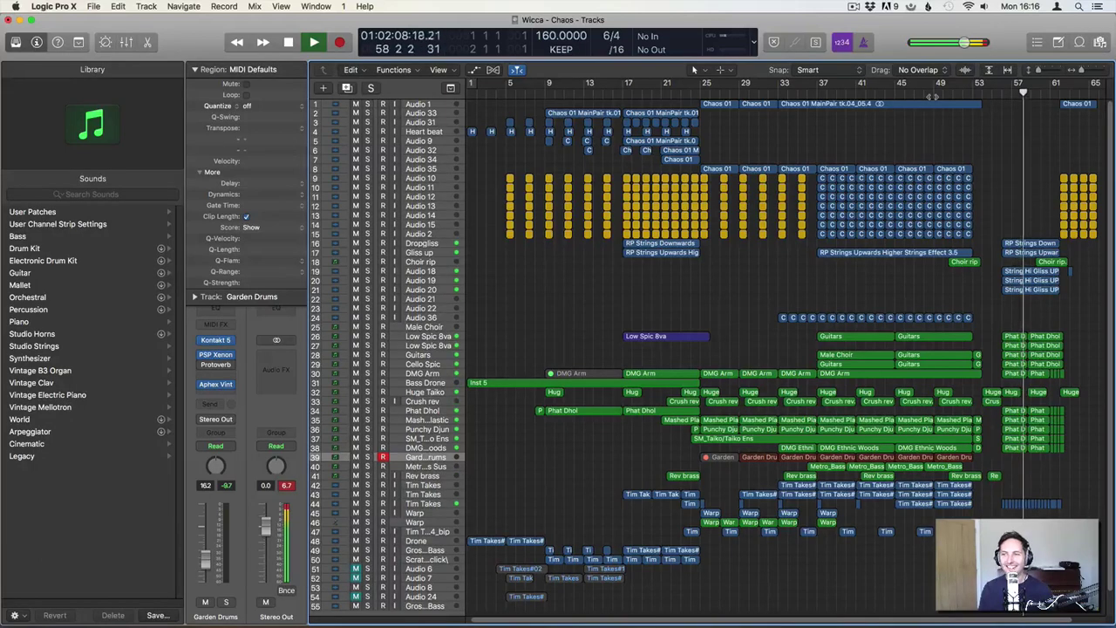
pyautogui.press('space')
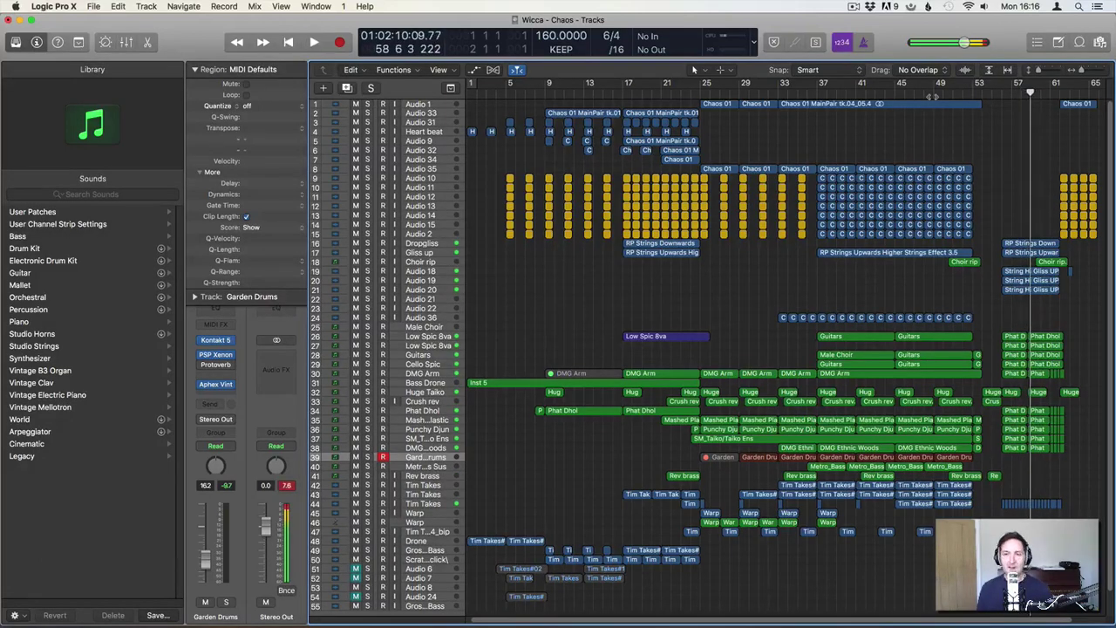
# Show the global tracks to check the tempo and time signature, and hide them again
pyautogui.press('g')
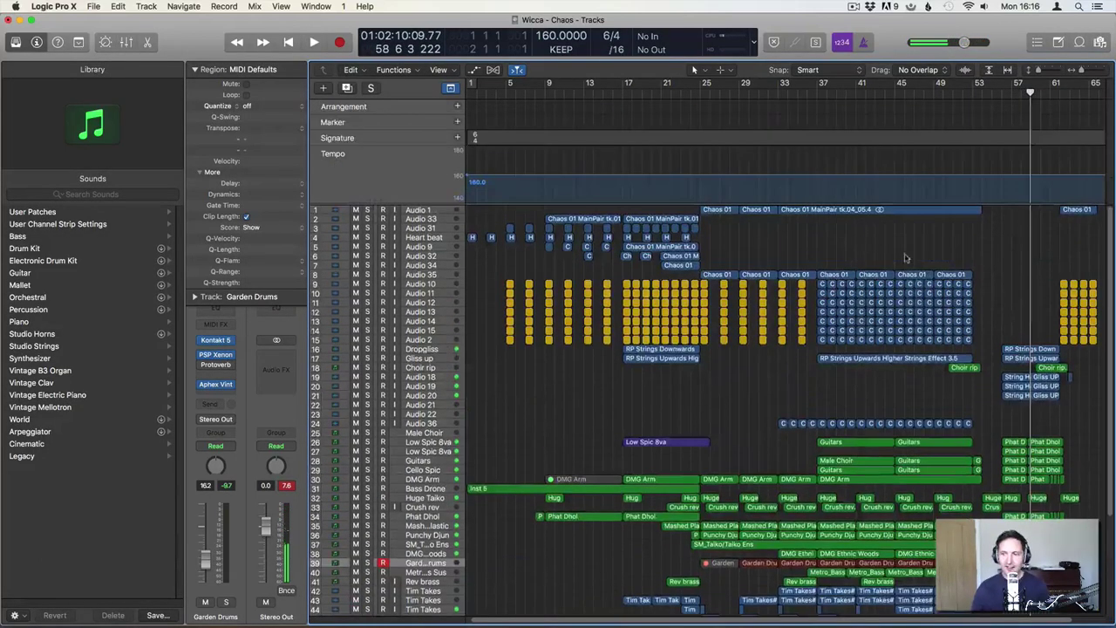
pyautogui.press('g')
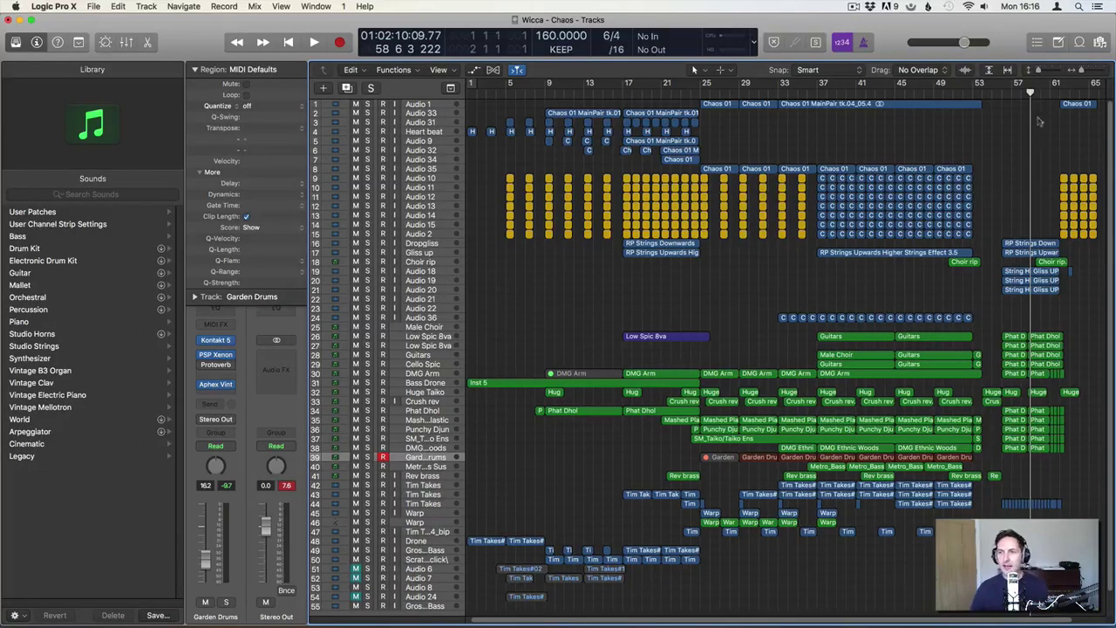
# Play the full mix from about bar 50 to bar 51, stop, and place the playhead at bar 56
pyautogui.click(955, 88)
pyautogui.press('space')
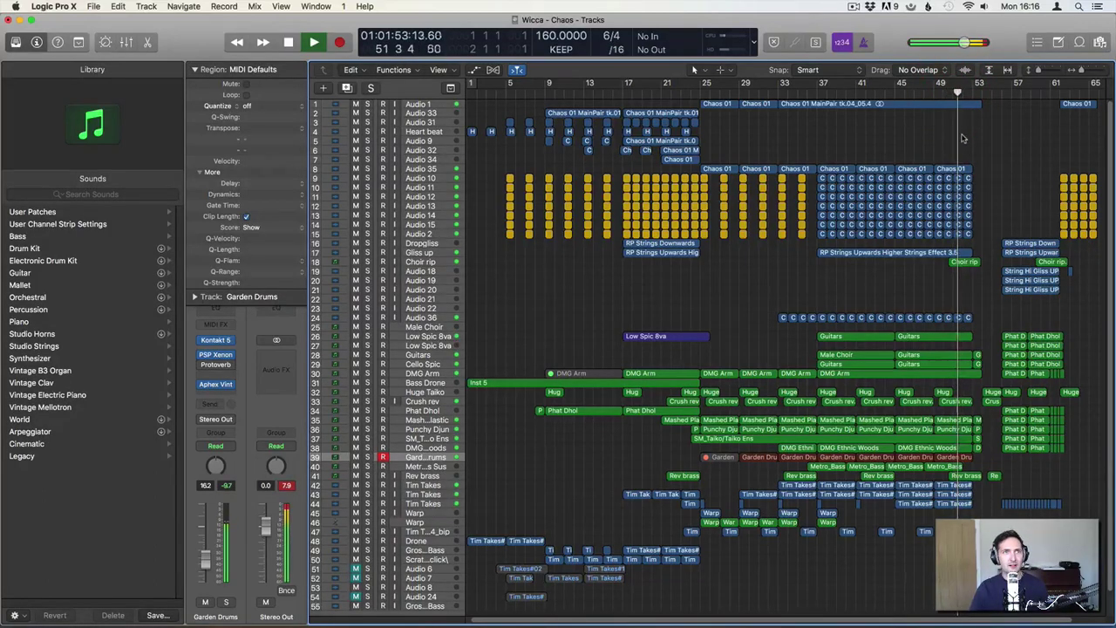
pyautogui.press('space')
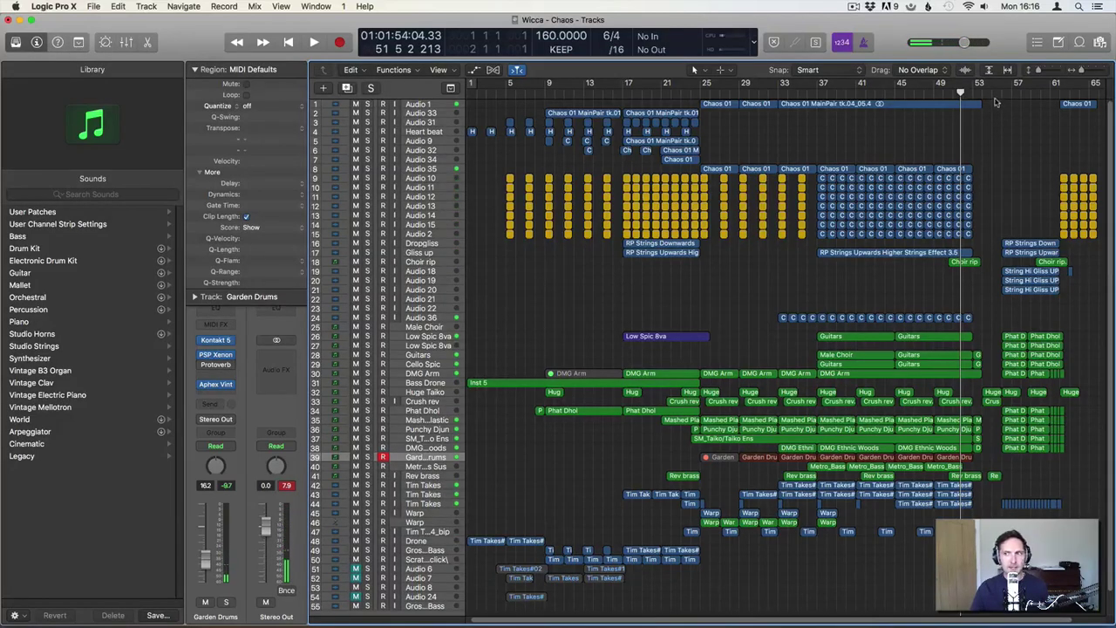
pyautogui.click(1000, 94)
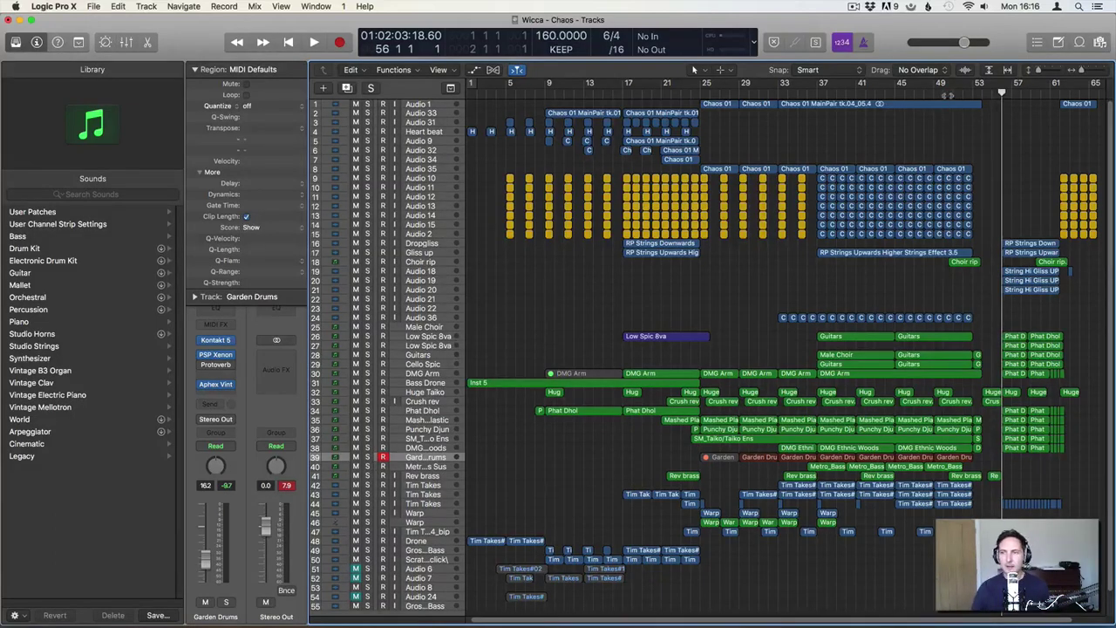
# Play the end of the main section from about bar 50 through bar 51, pausing once along the way
pyautogui.click(942, 92)
pyautogui.press('space')
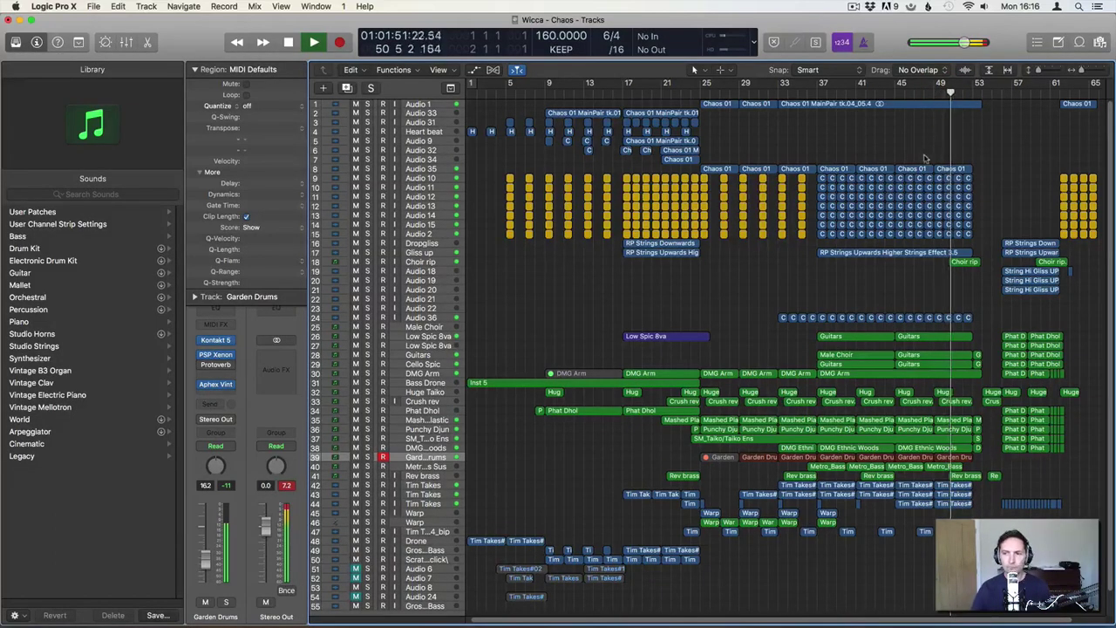
pyautogui.press('space')
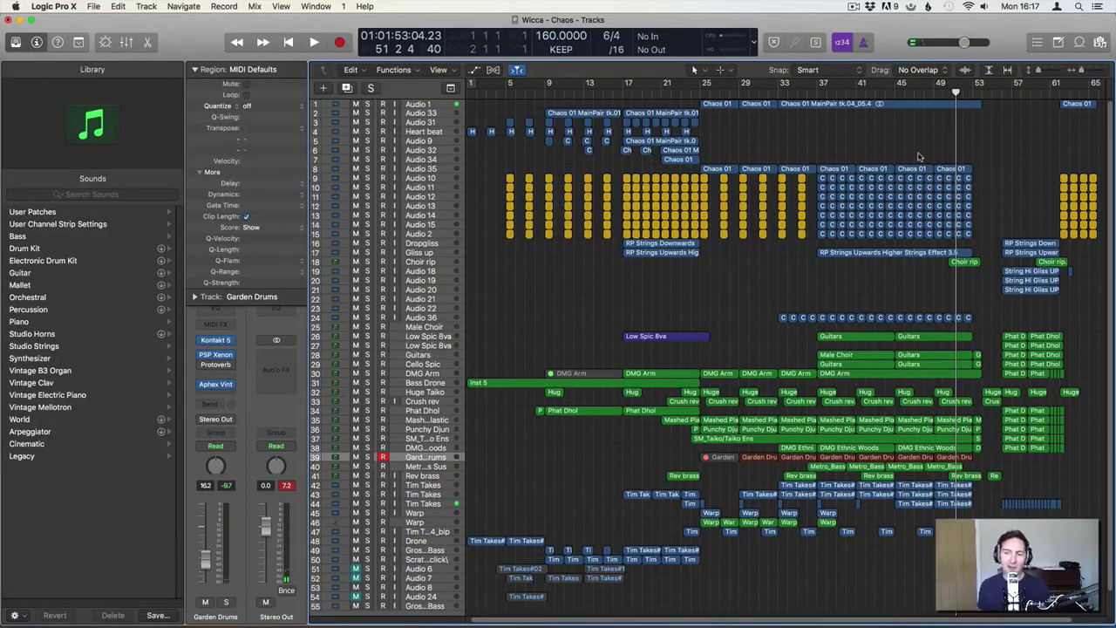
pyautogui.press('space')
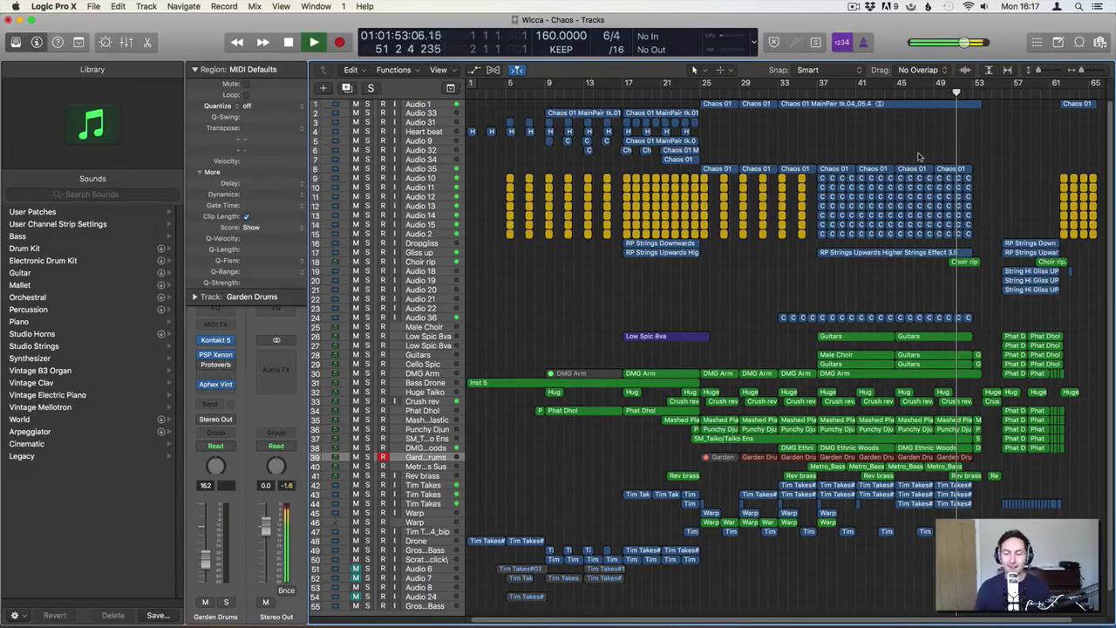
pyautogui.press('space')
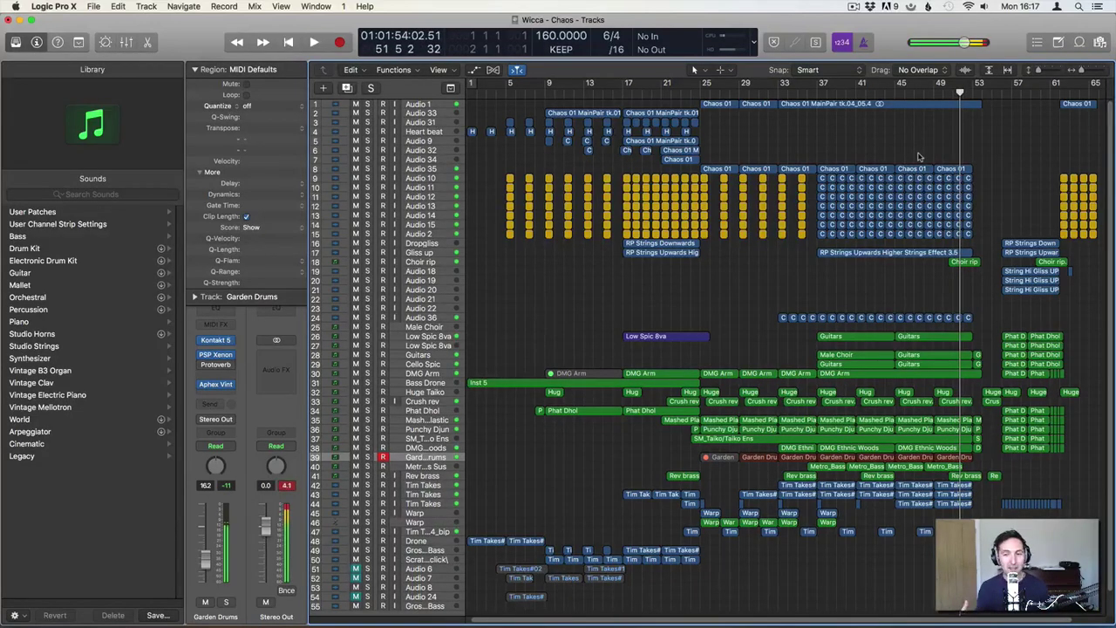
# Play the transition from about bar 54 into the closing section and stop in bar 56
pyautogui.click(978, 88)
pyautogui.press('space')
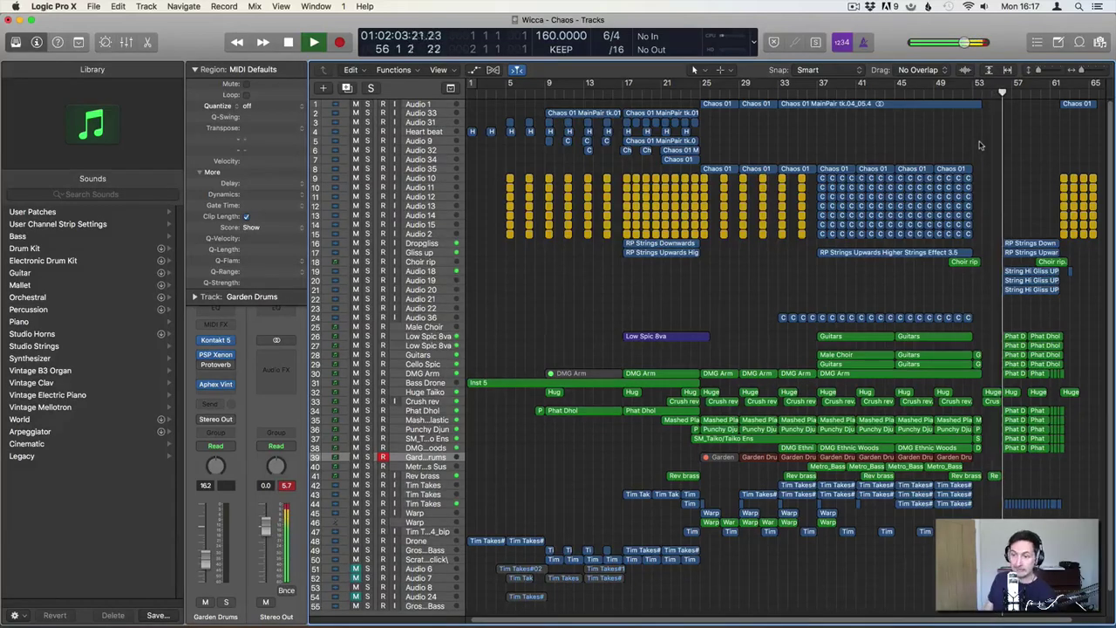
pyautogui.press('space')
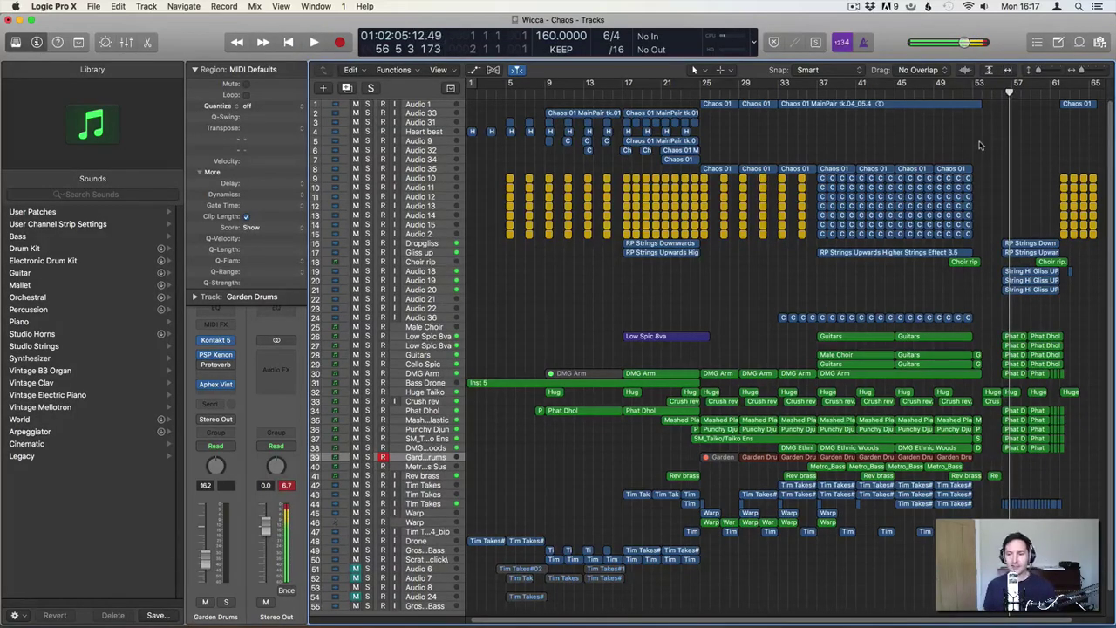
# Play the ending from bar 60 to bar 65, pausing in bars 63 and 64
pyautogui.click(1041, 89)
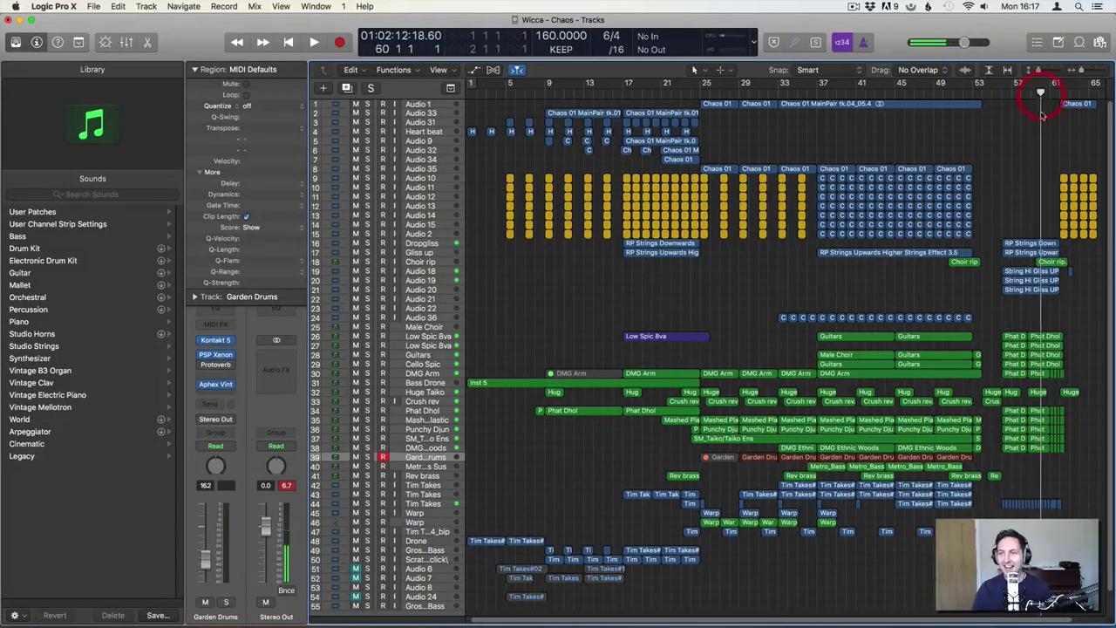
pyautogui.press('space')
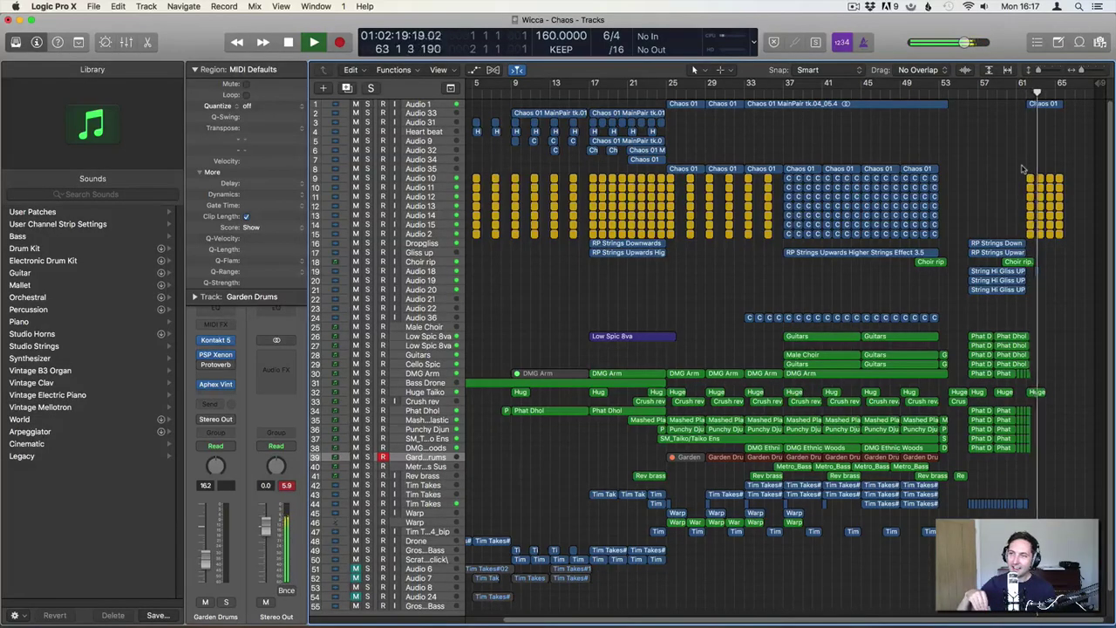
pyautogui.press('space')
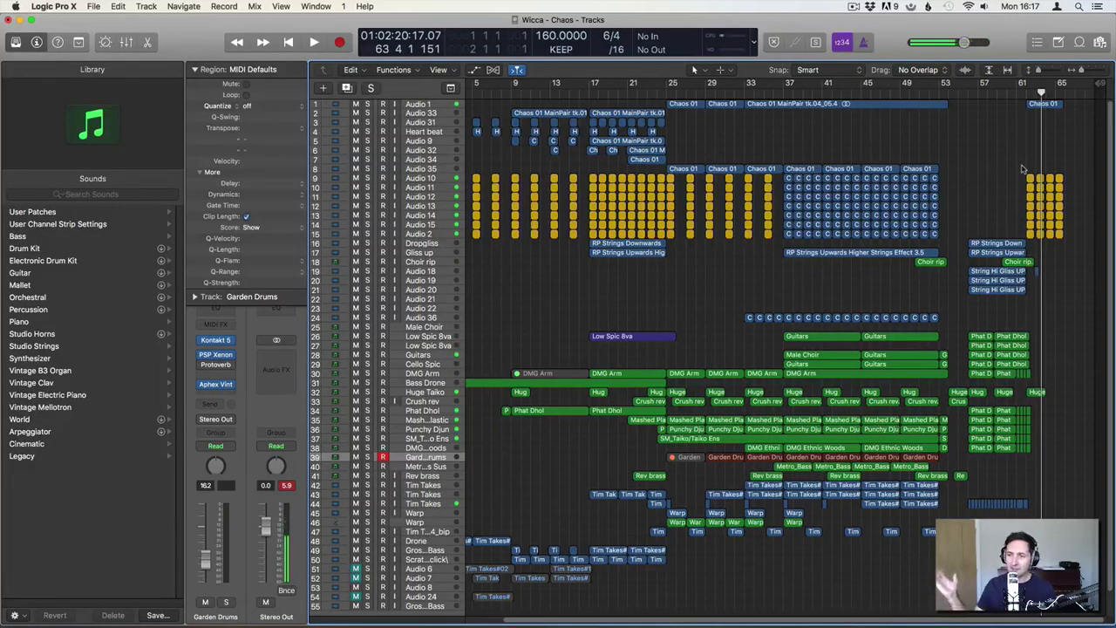
pyautogui.press('space')
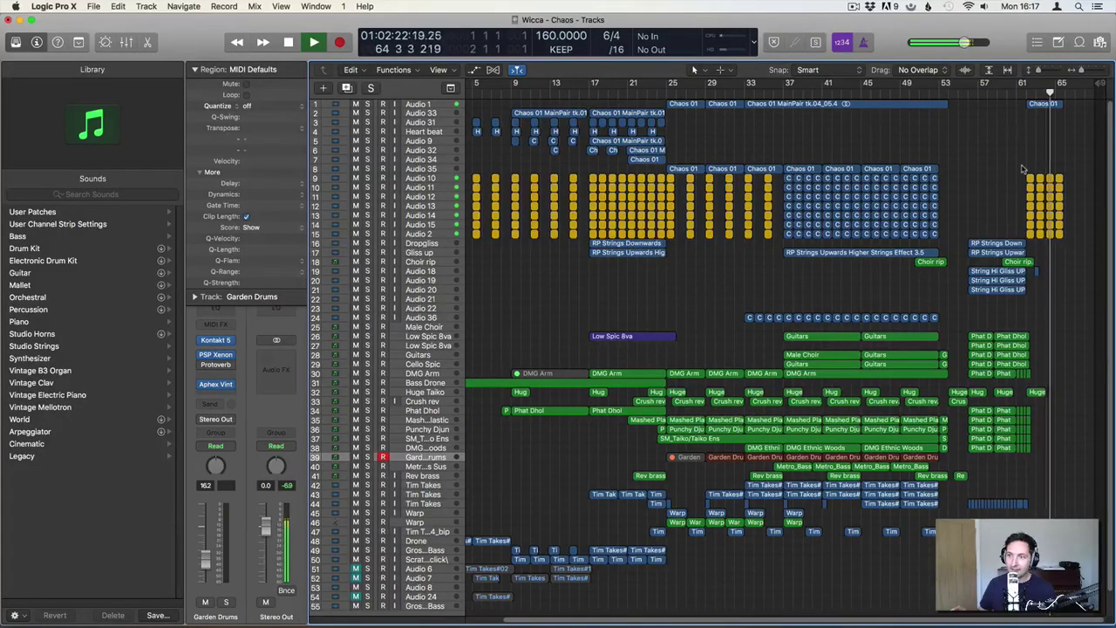
pyautogui.press('space')
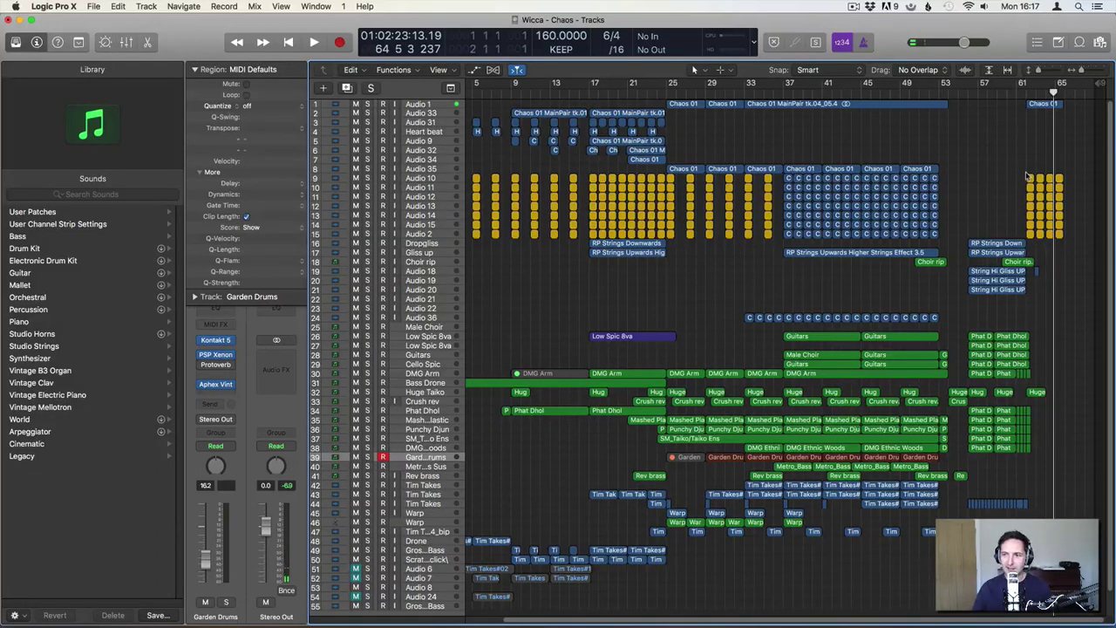
pyautogui.press('space')
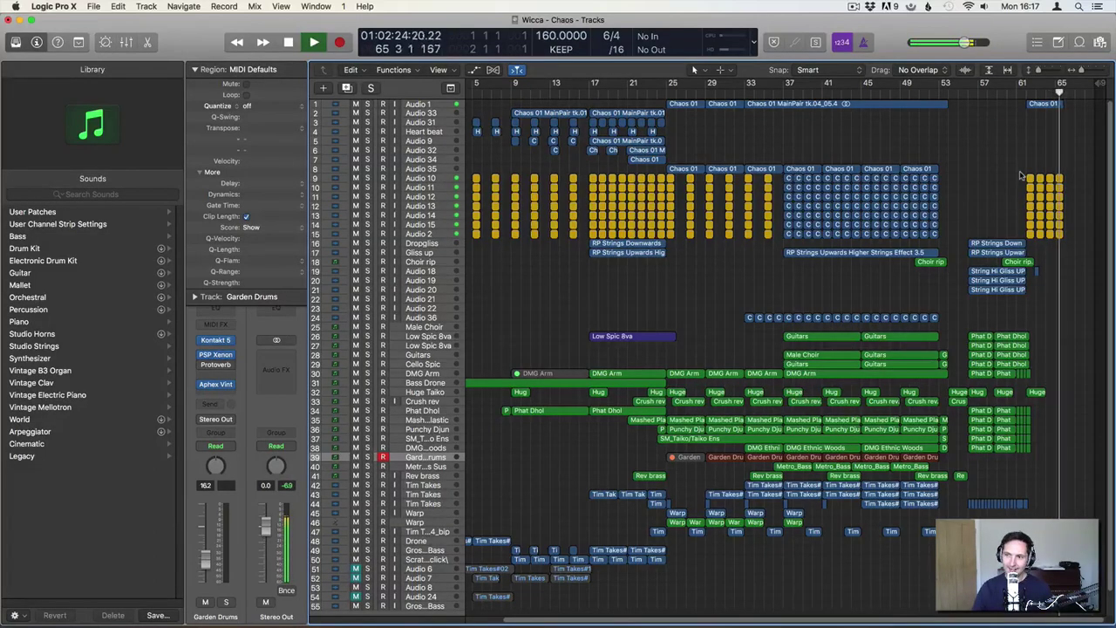
pyautogui.press('space')
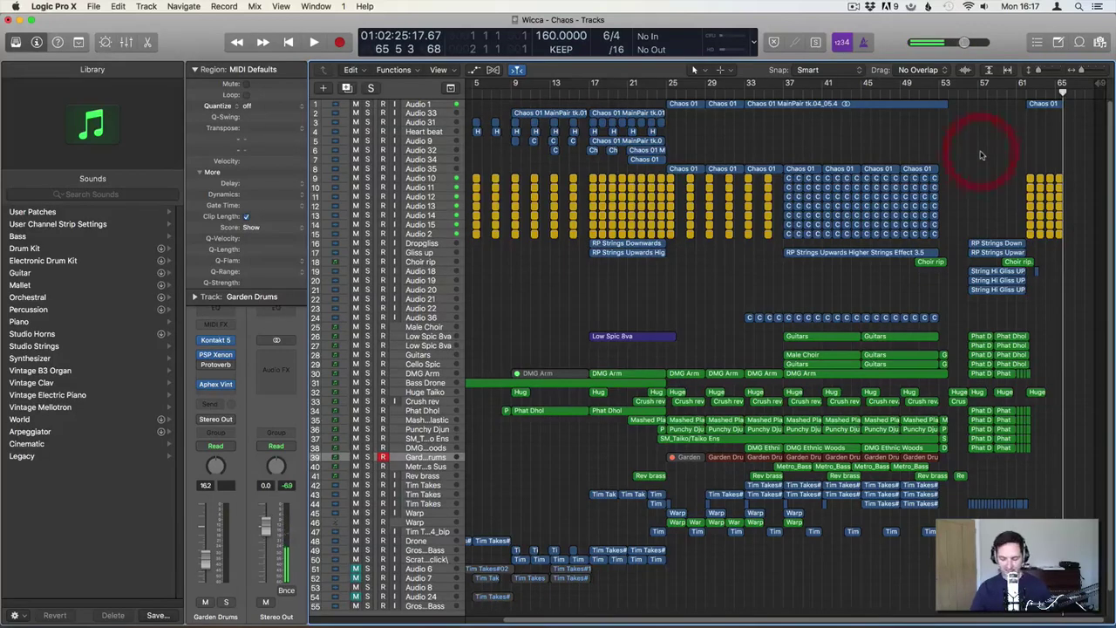
# Return to the project start, select the opening section's regions up to about bar 24, and play the first two bars
pyautogui.press('Return')
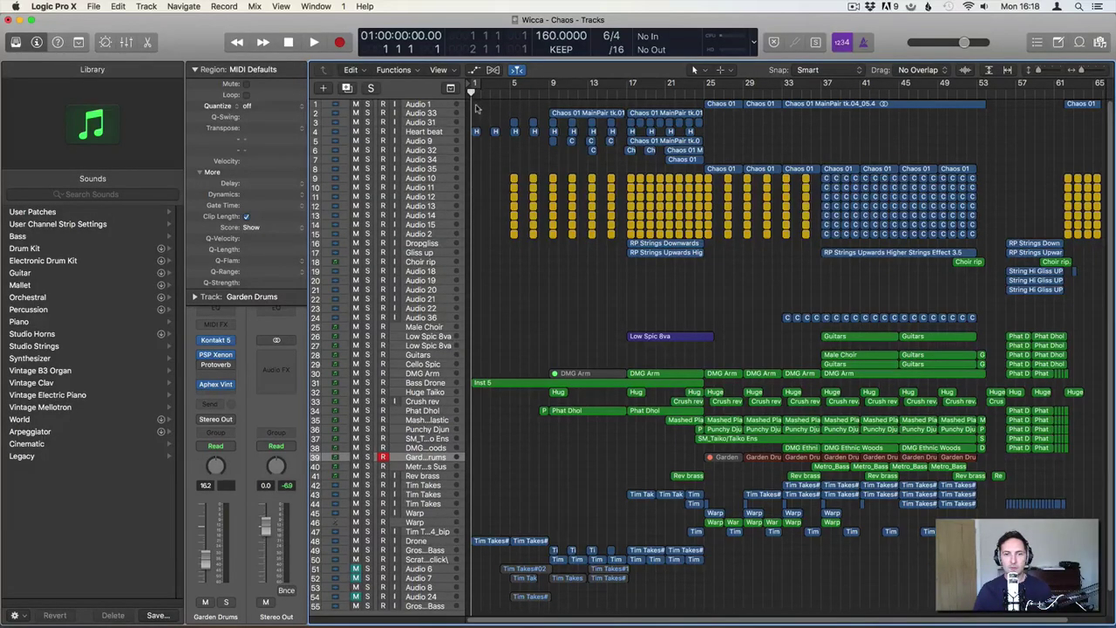
pyautogui.moveTo(477, 106); pyautogui.dragTo(695, 595)
pyautogui.press('space')
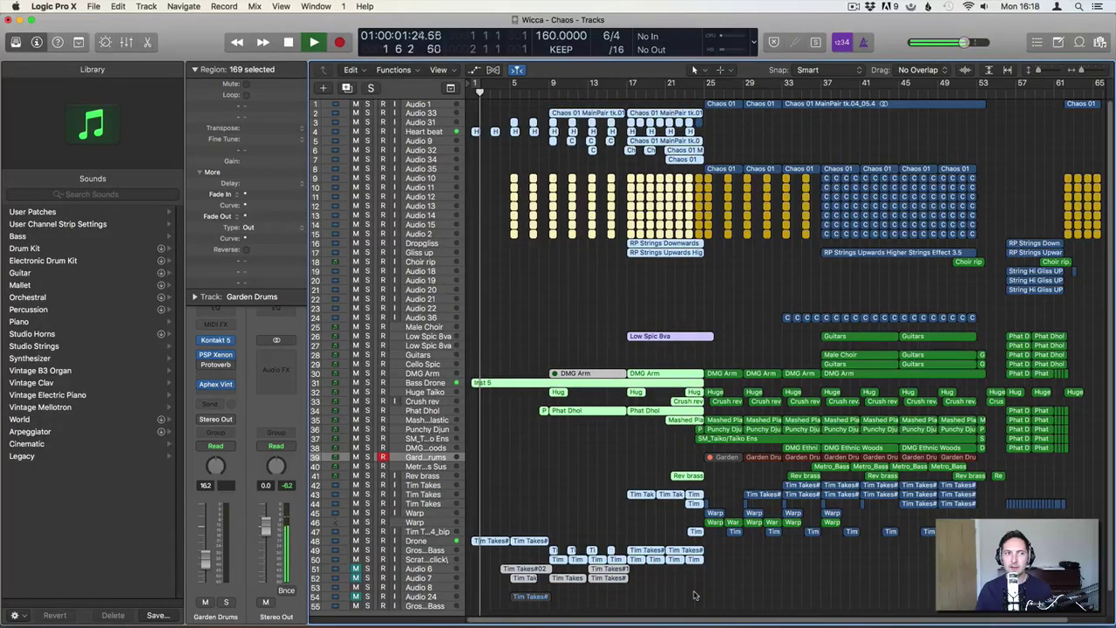
pyautogui.press('space')
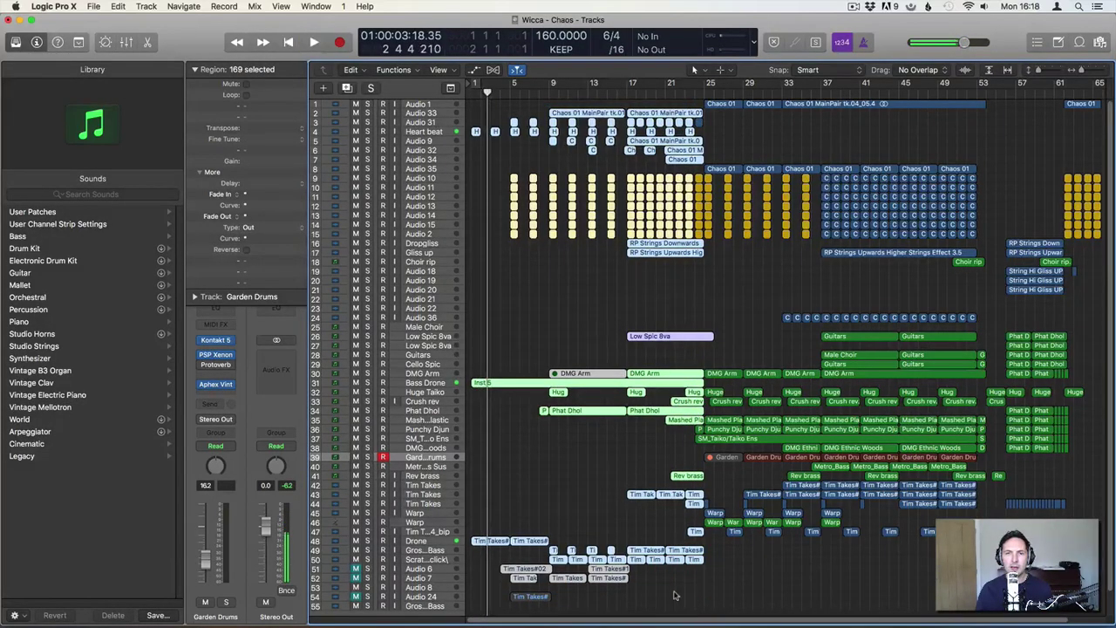
# Play the opening section from bar 2 to bar 26 with a pause in bar 21, and clear the region selection
pyautogui.press('space')
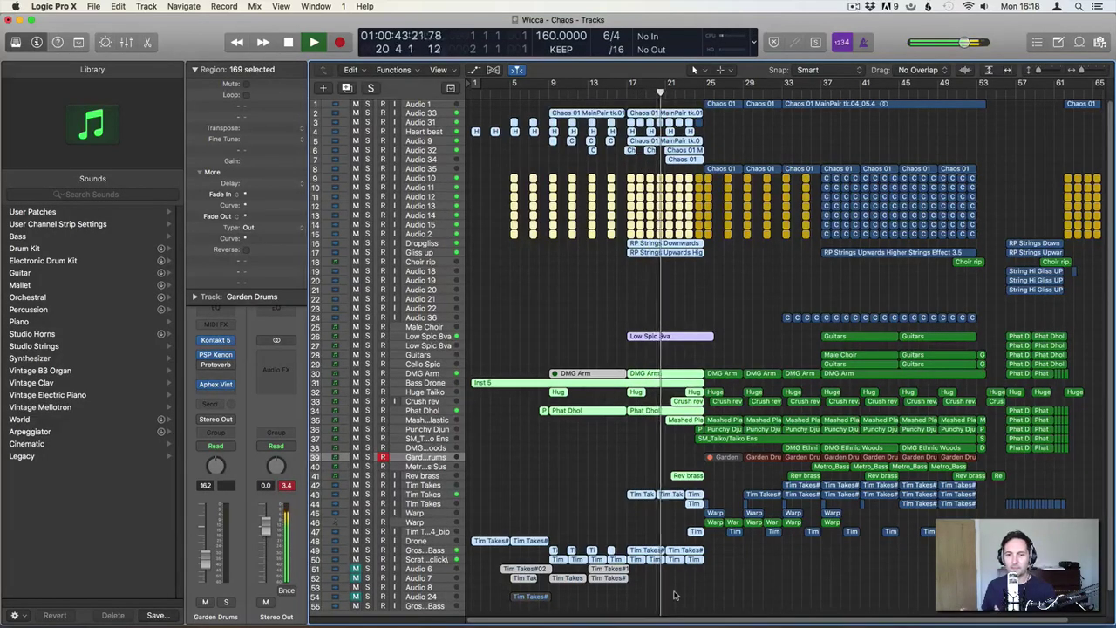
pyautogui.press('space')
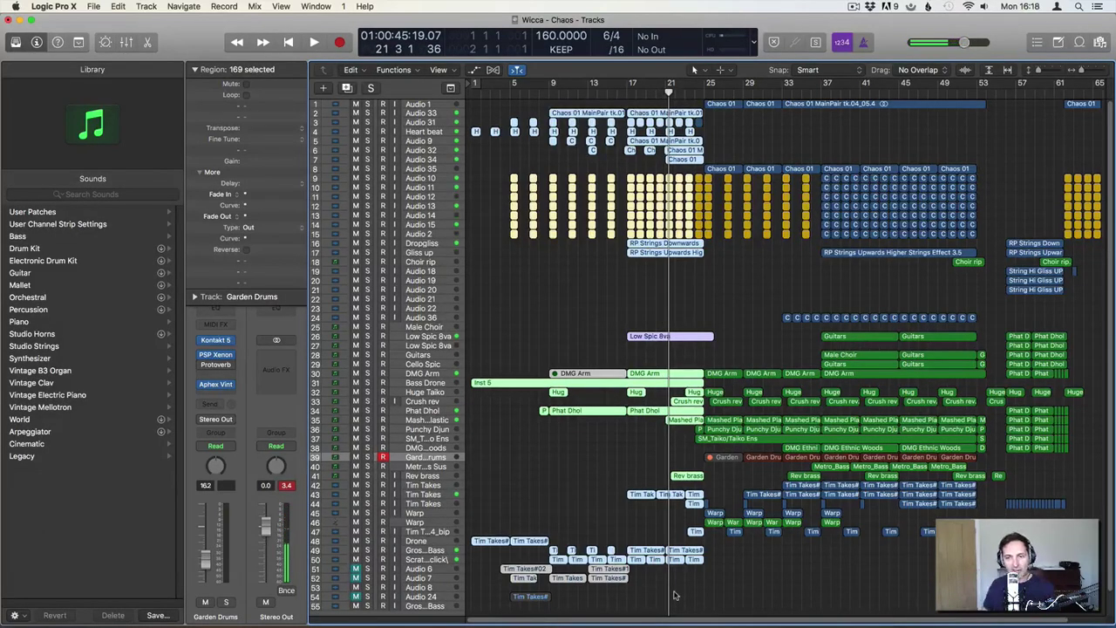
pyautogui.press('space')
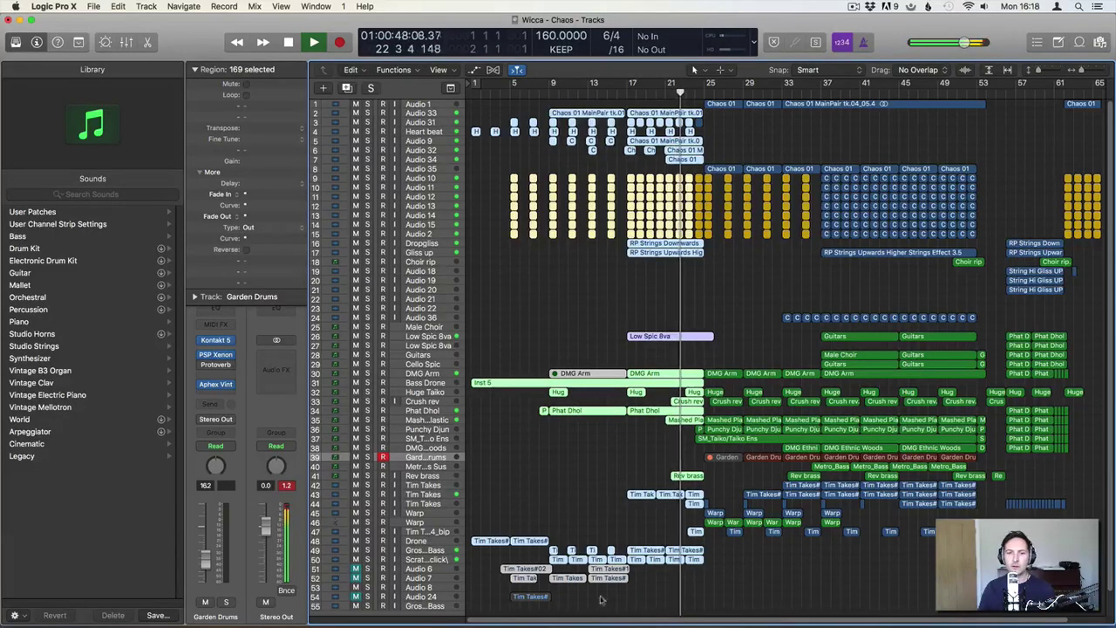
pyautogui.click(586, 319)
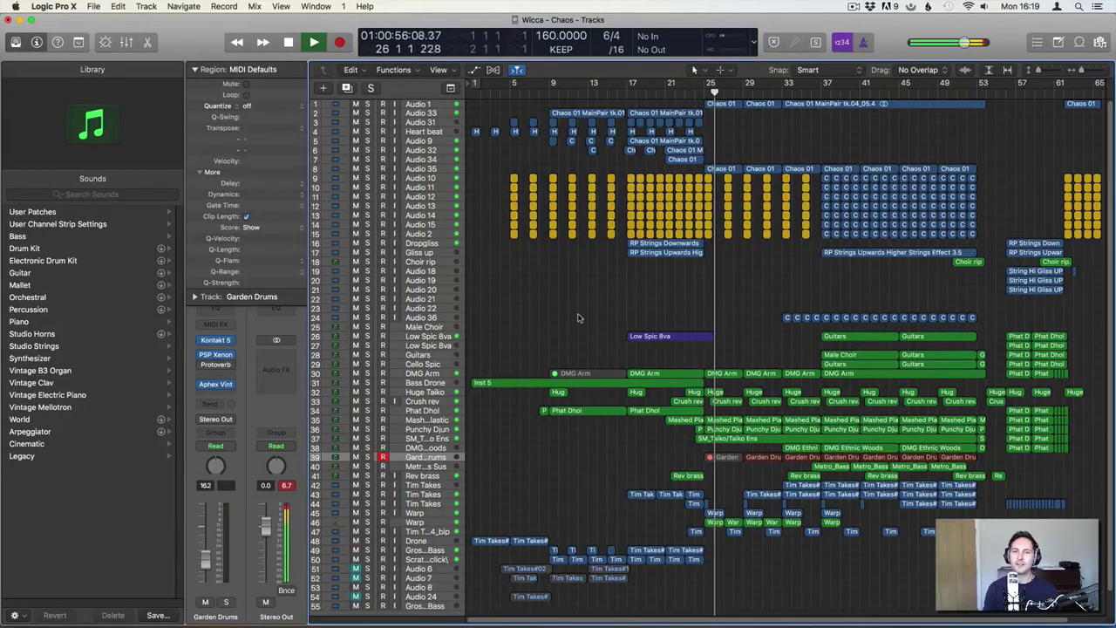
pyautogui.press('space')
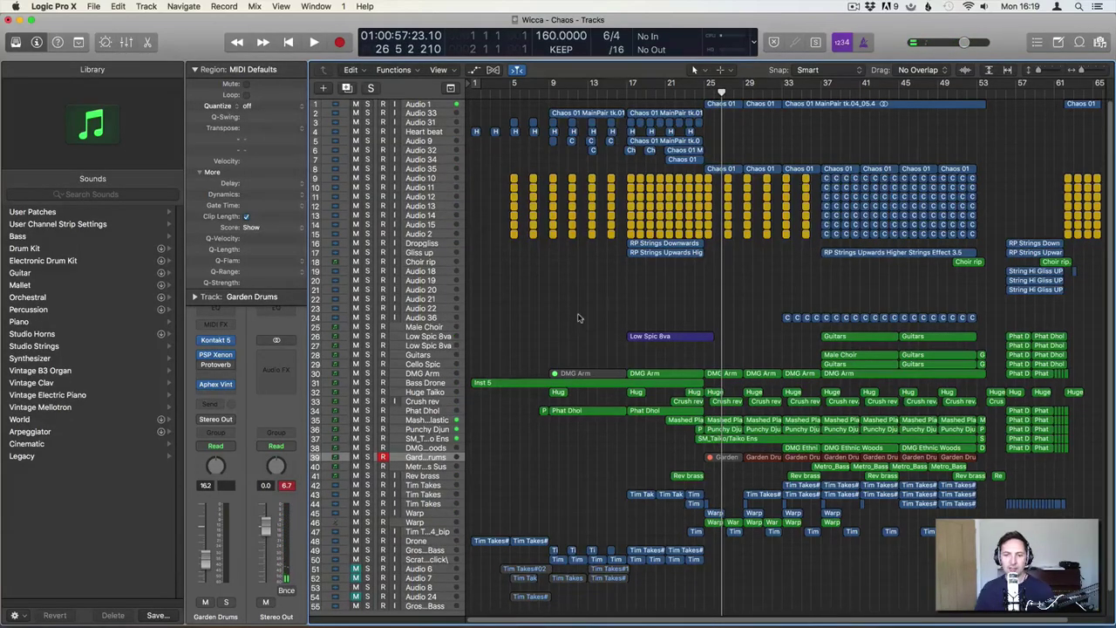
# Select the Cello Spic and DMG Arm tracks in turn to view their channel strips, and clear the region selection
pyautogui.click(543, 294)
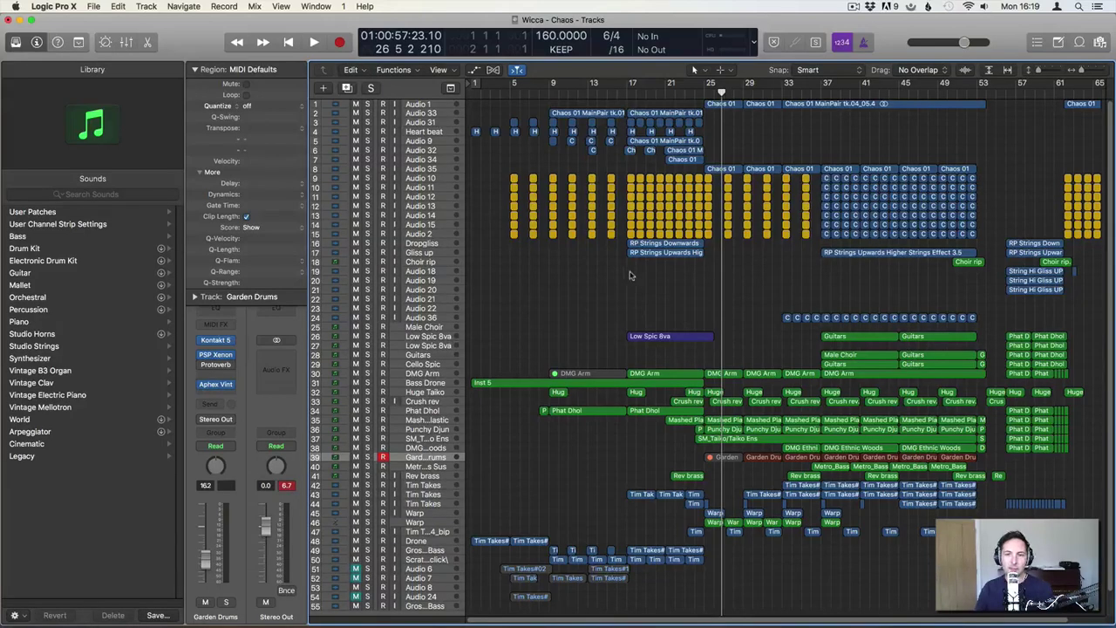
pyautogui.click(426, 364)
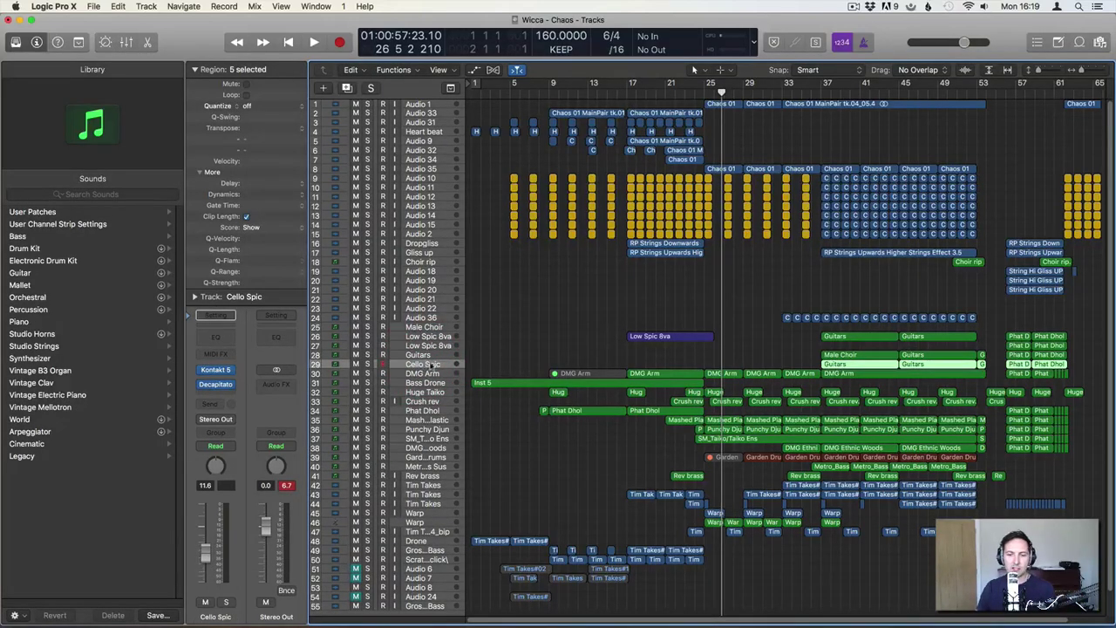
pyautogui.click(423, 374)
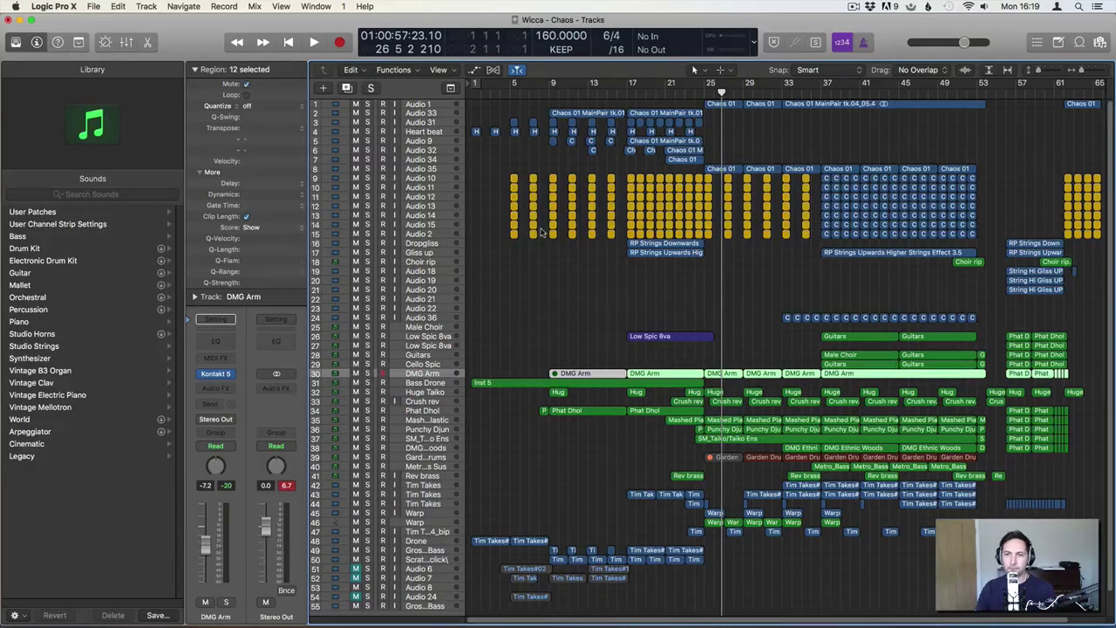
pyautogui.click(518, 154)
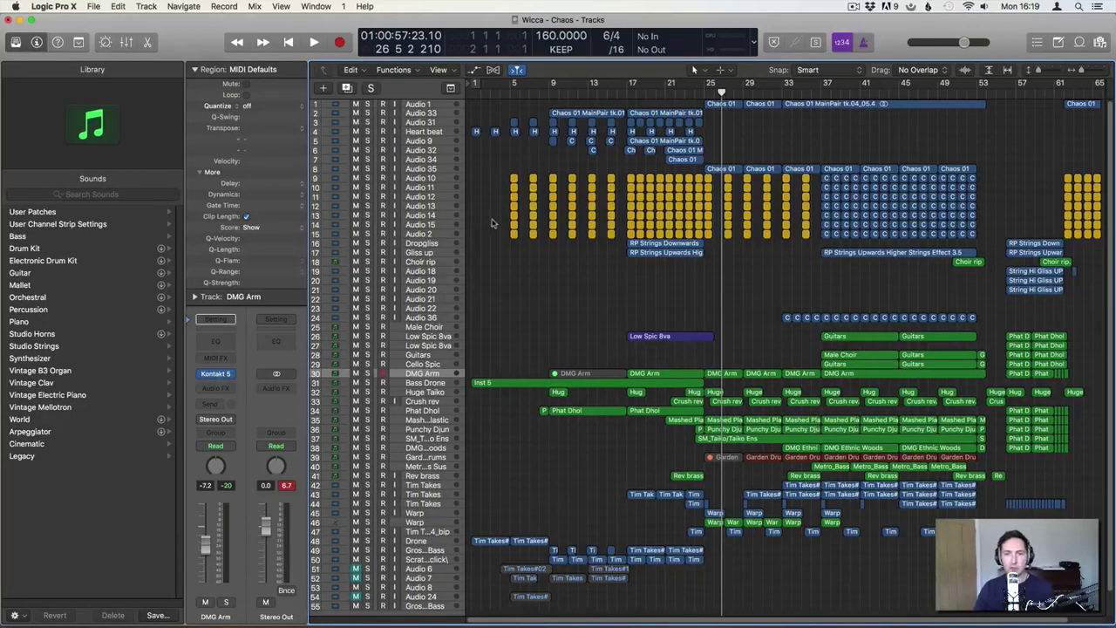
pyautogui.moveTo(492, 228); pyautogui.dragTo(993, 131)
pyautogui.click(874, 122)
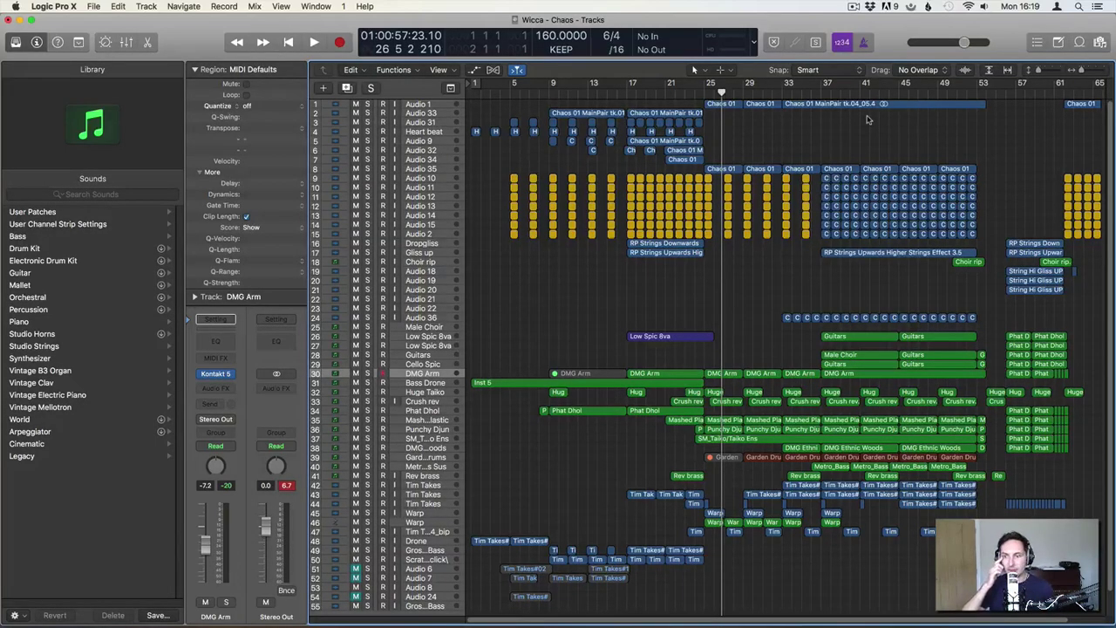
# Play the arrangement from the project start, jump ahead to about bar 59, and stop playback
pyautogui.press('Return')
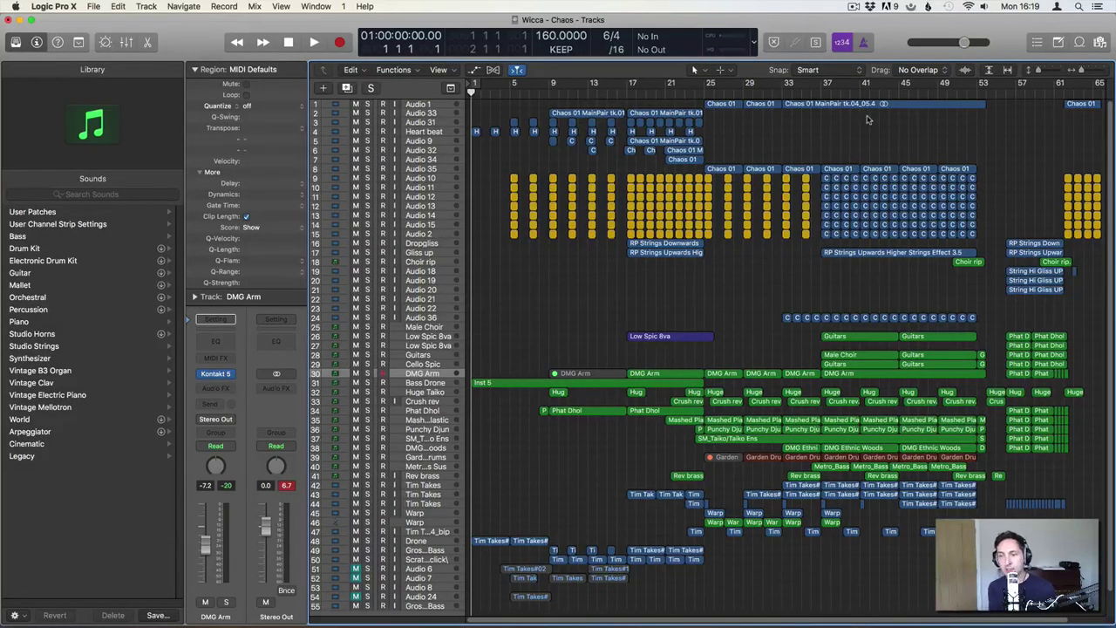
pyautogui.press('space')
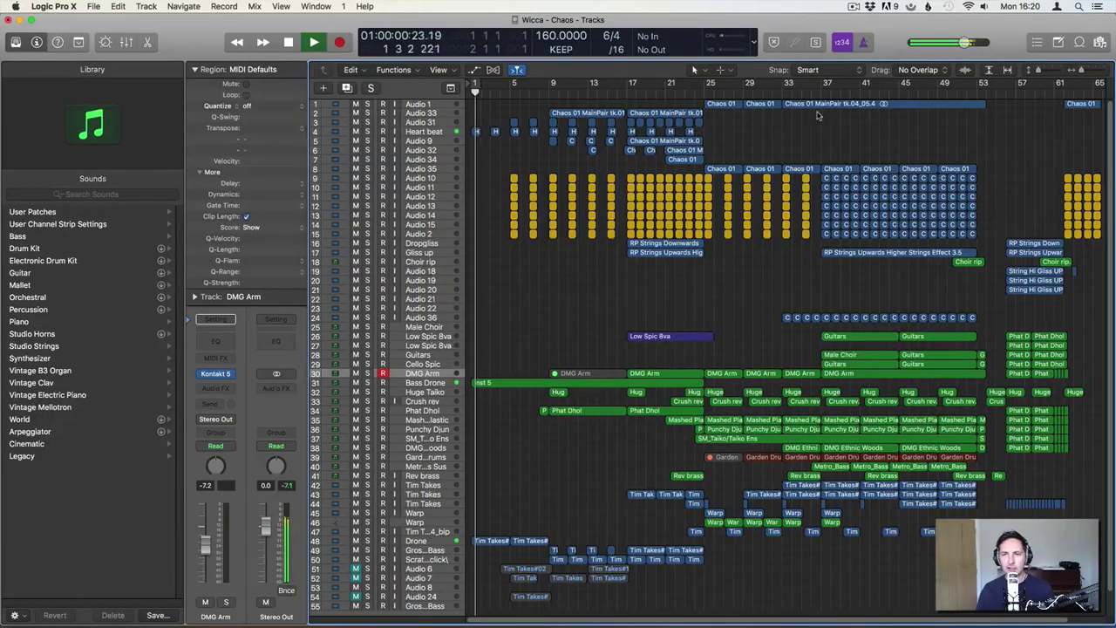
pyautogui.click(1036, 92)
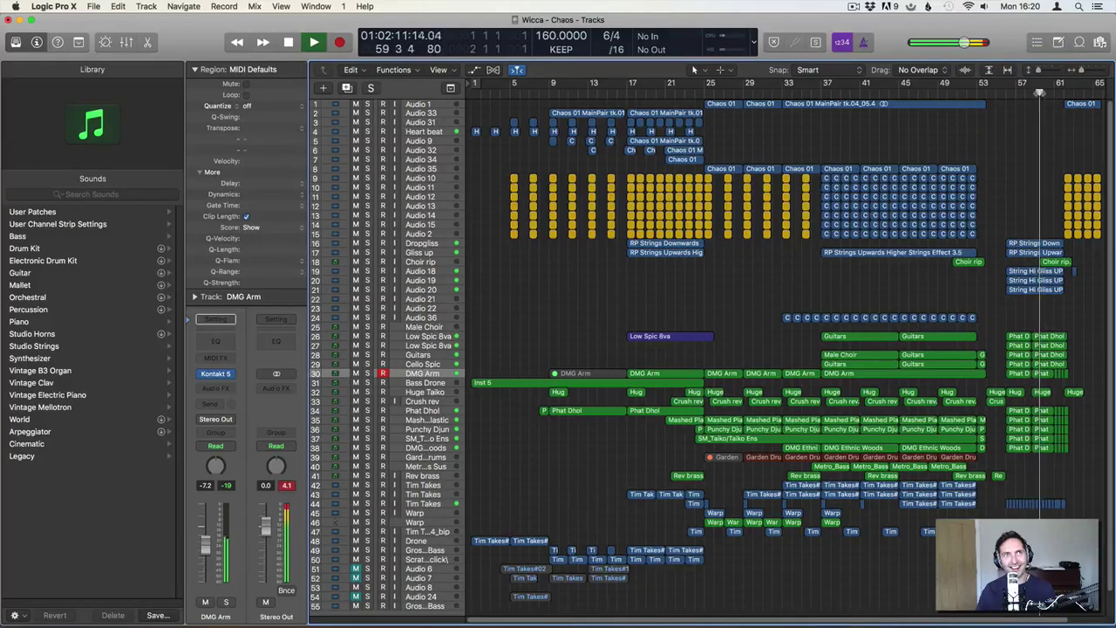
pyautogui.click(479, 236)
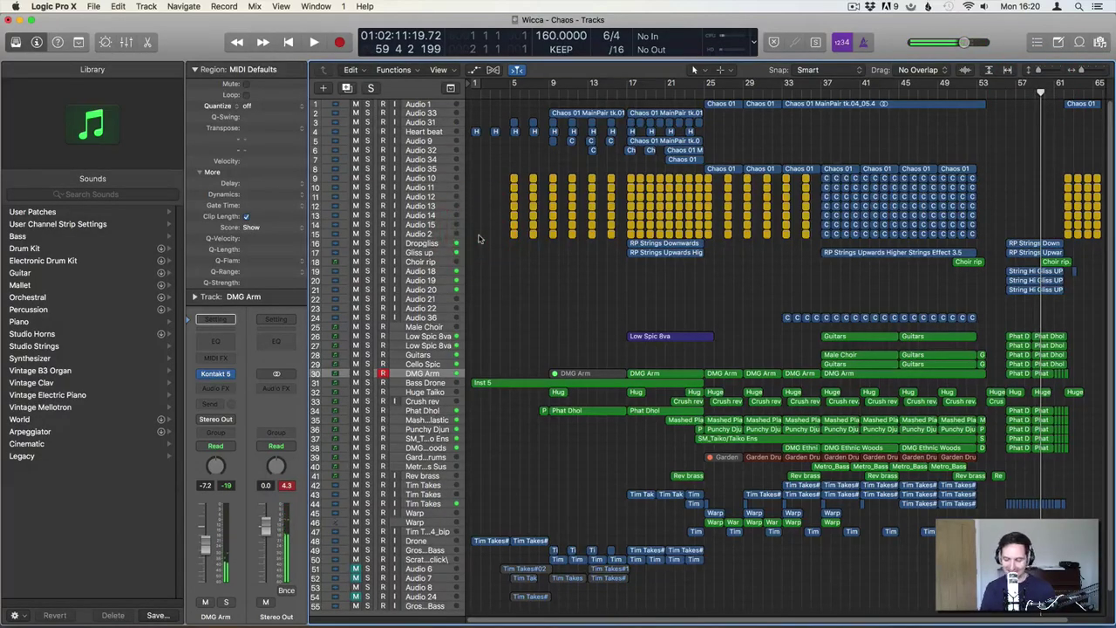
# Return to the project start, move the playhead to about bar 45, and play the full mix
pyautogui.press('Return')
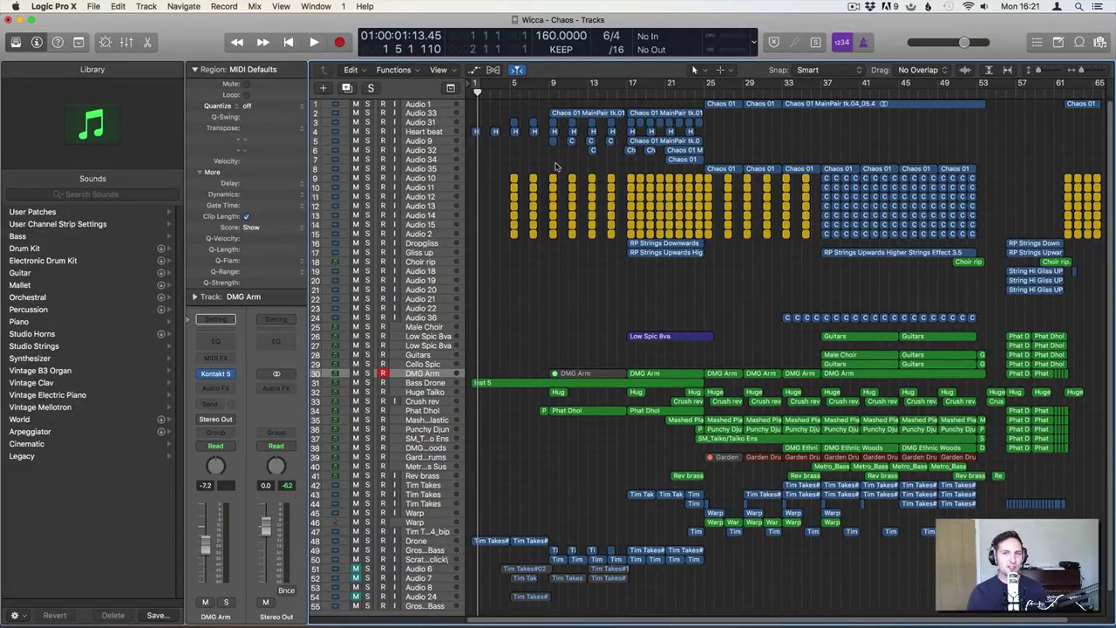
pyautogui.click(908, 93)
pyautogui.press('space')
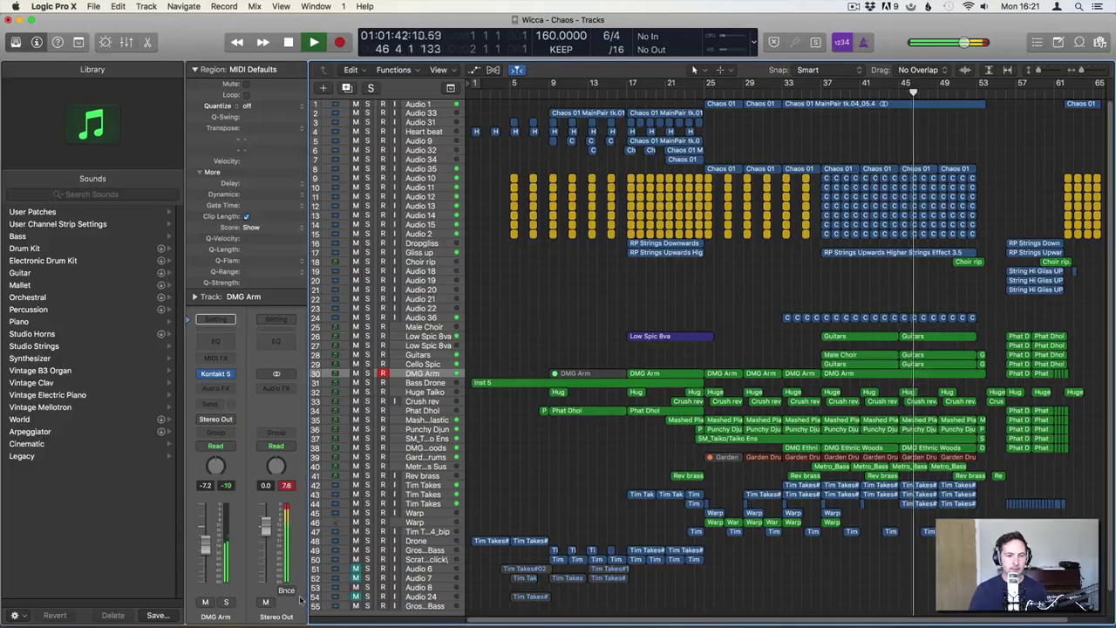
# Stop the full mix playback in bar 46, leaving no regions selected in the arrangement
pyautogui.press('space')
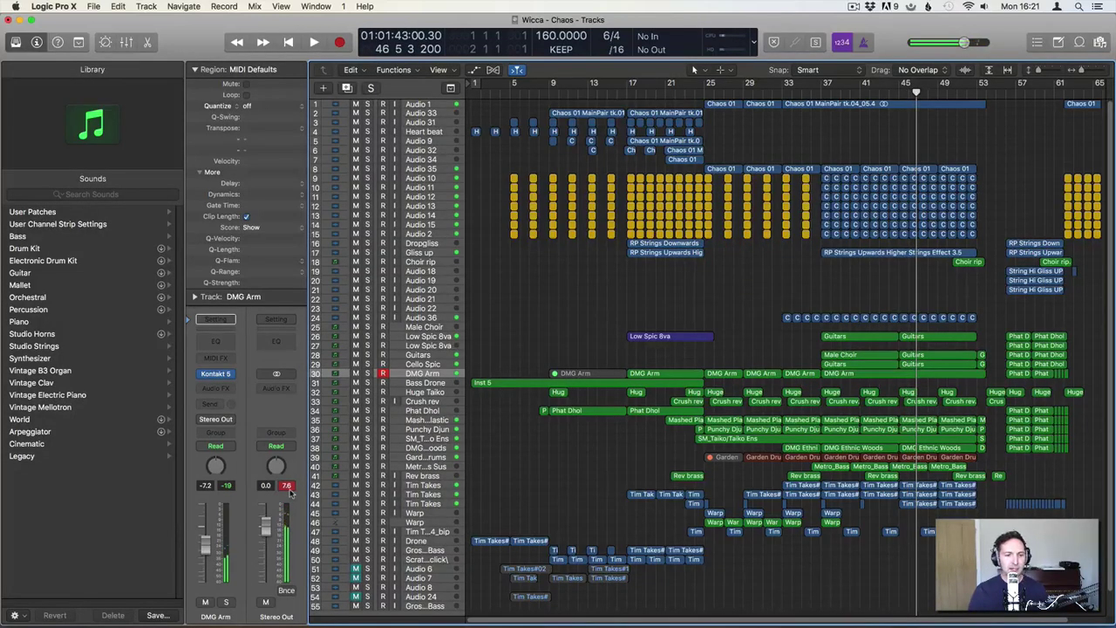
pyautogui.click(616, 316)
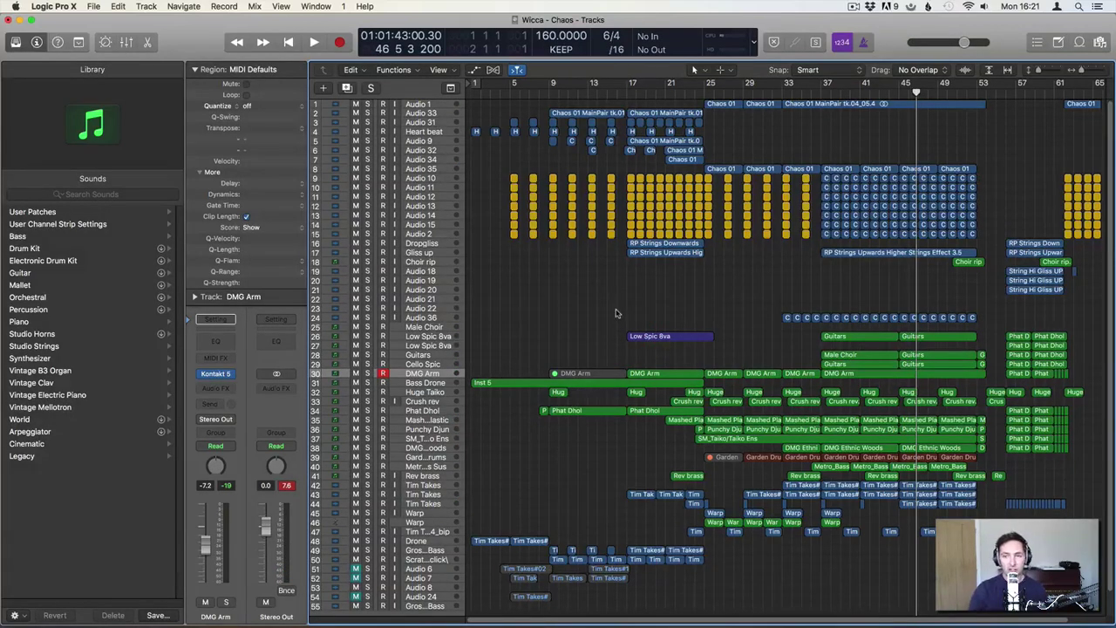
pyautogui.click(629, 307)
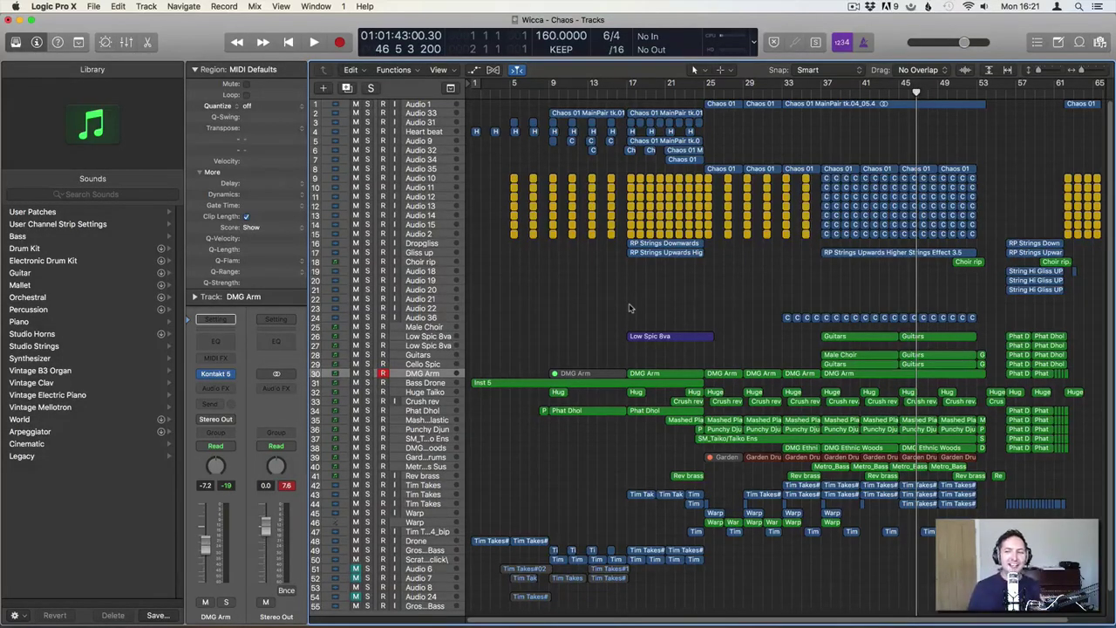
pyautogui.click(614, 316)
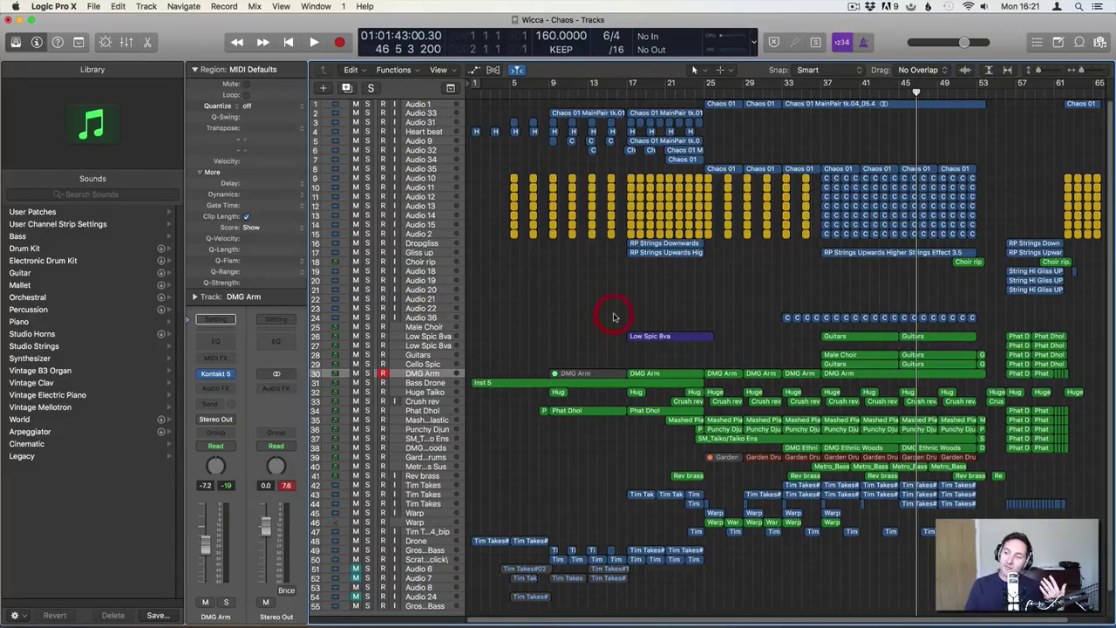
pyautogui.click(785, 128)
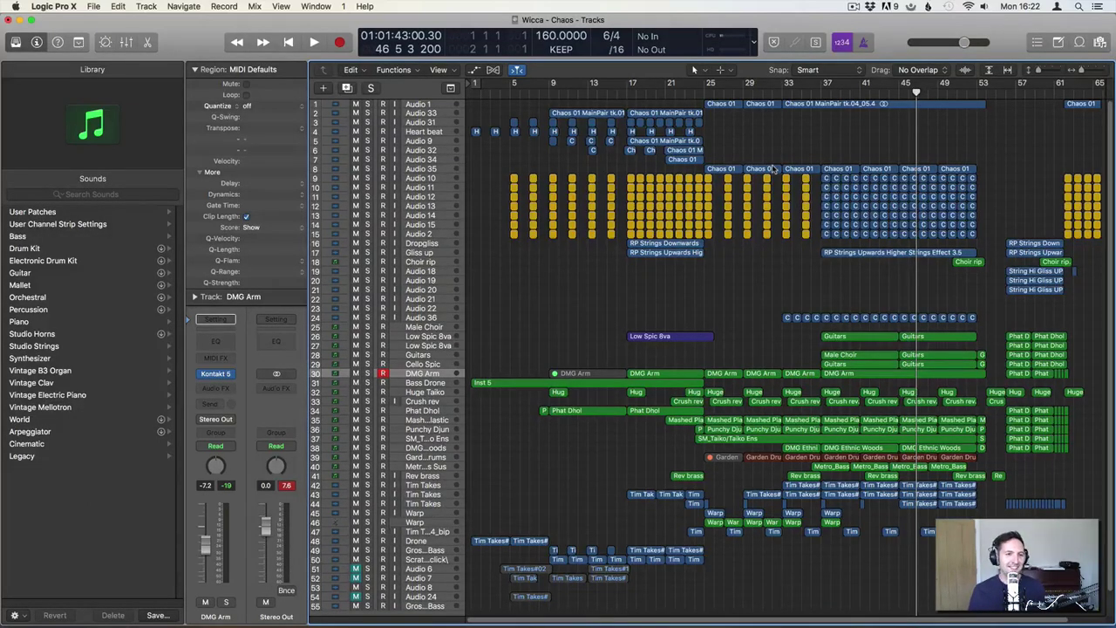
pyautogui.click(620, 174)
# Return the playhead to the project start and briefly play the opening of bar 1
pyautogui.press('Return')
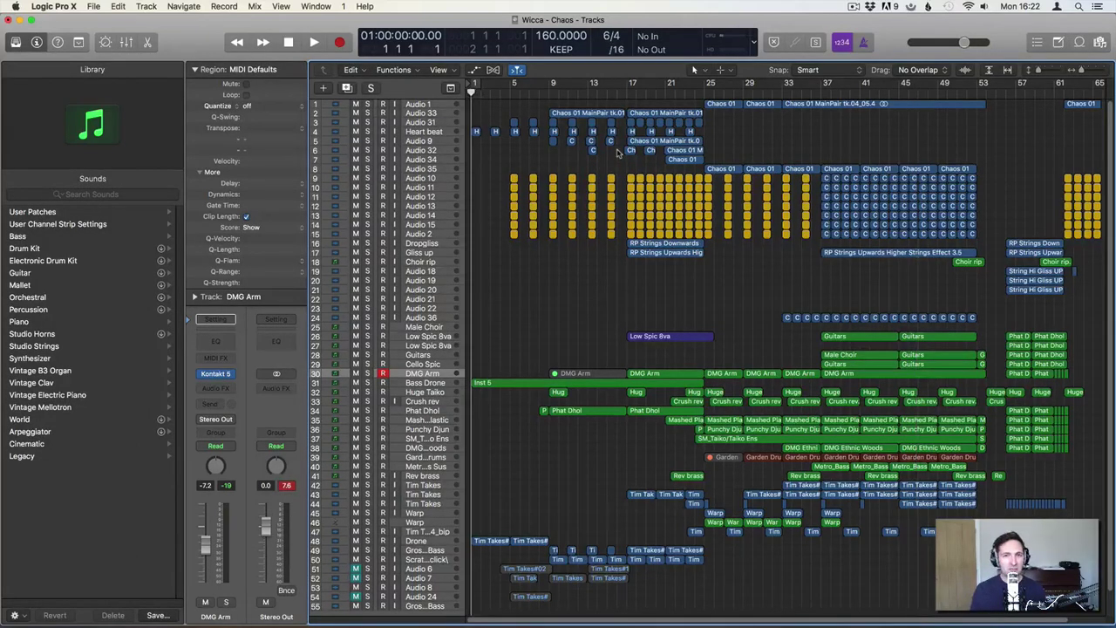
pyautogui.press('space')
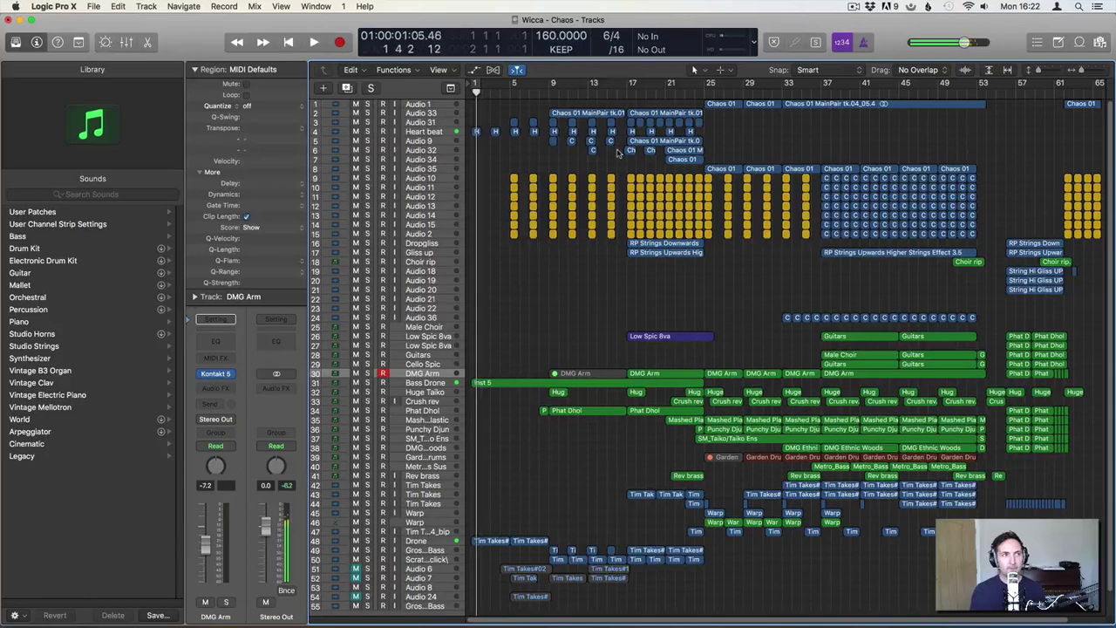